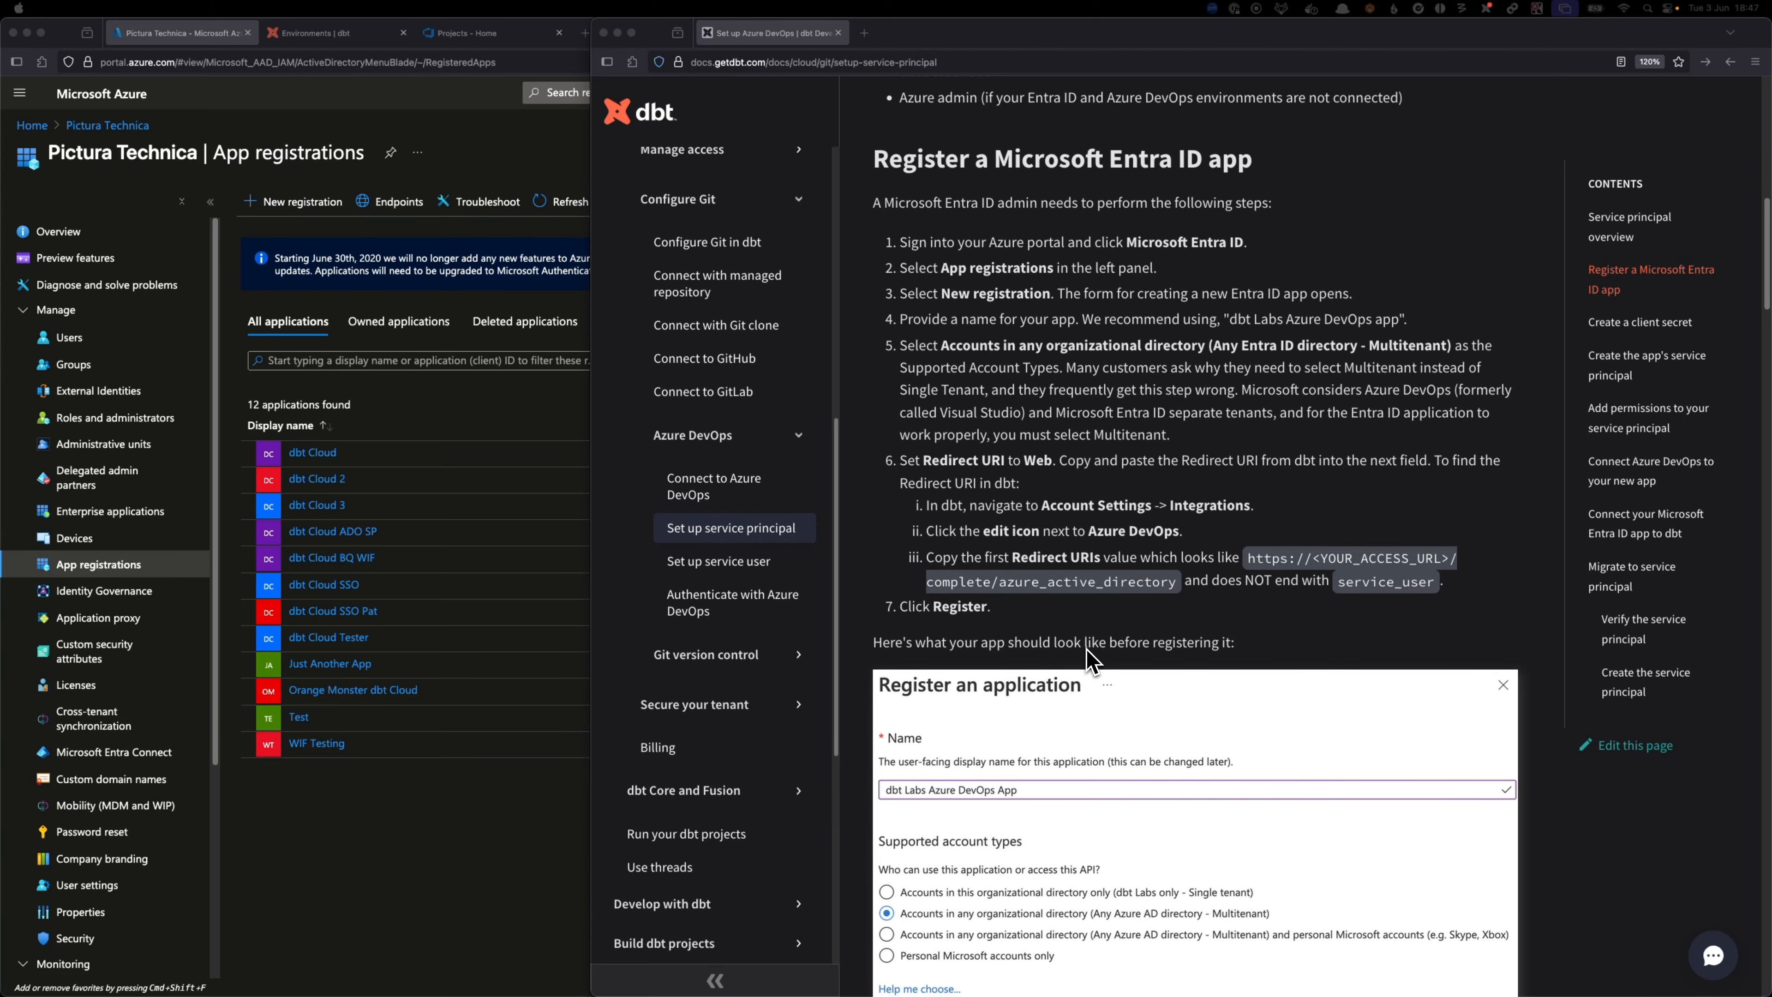
- Start a new app registration in the Pictura Technica Entra ID directory and name it dbt Cloud ADO SP 2
click(380, 166)
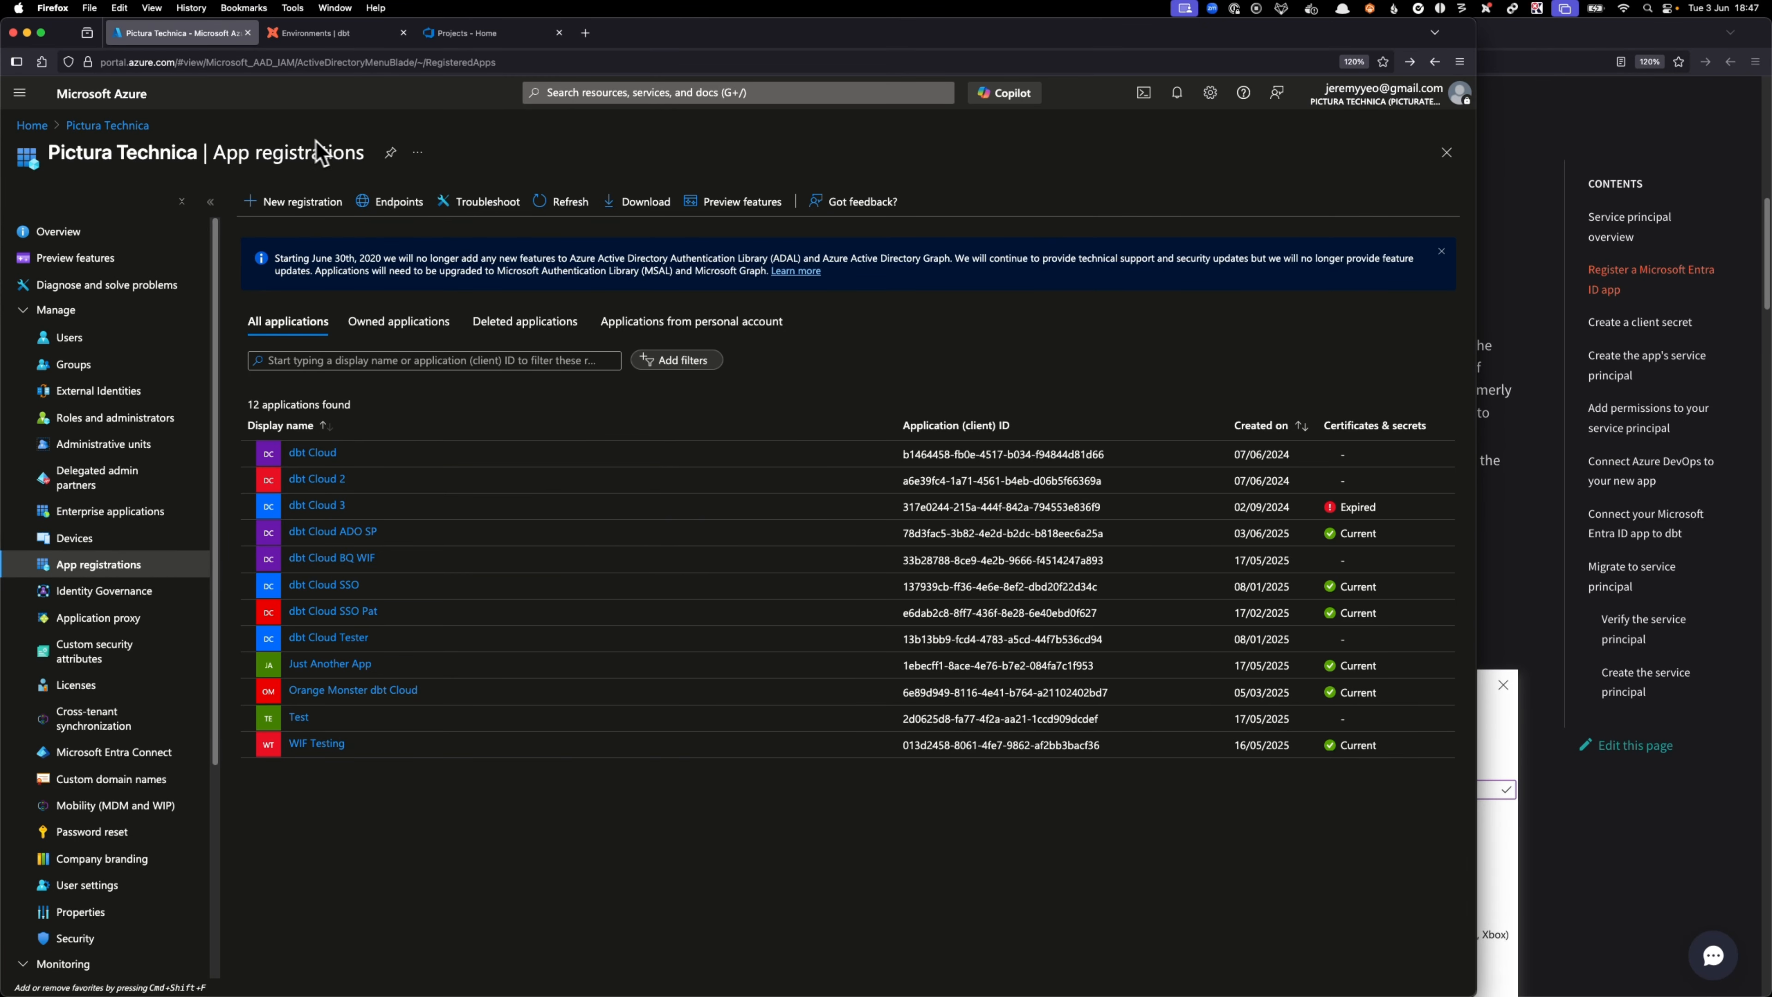
click(105, 94)
click(426, 203)
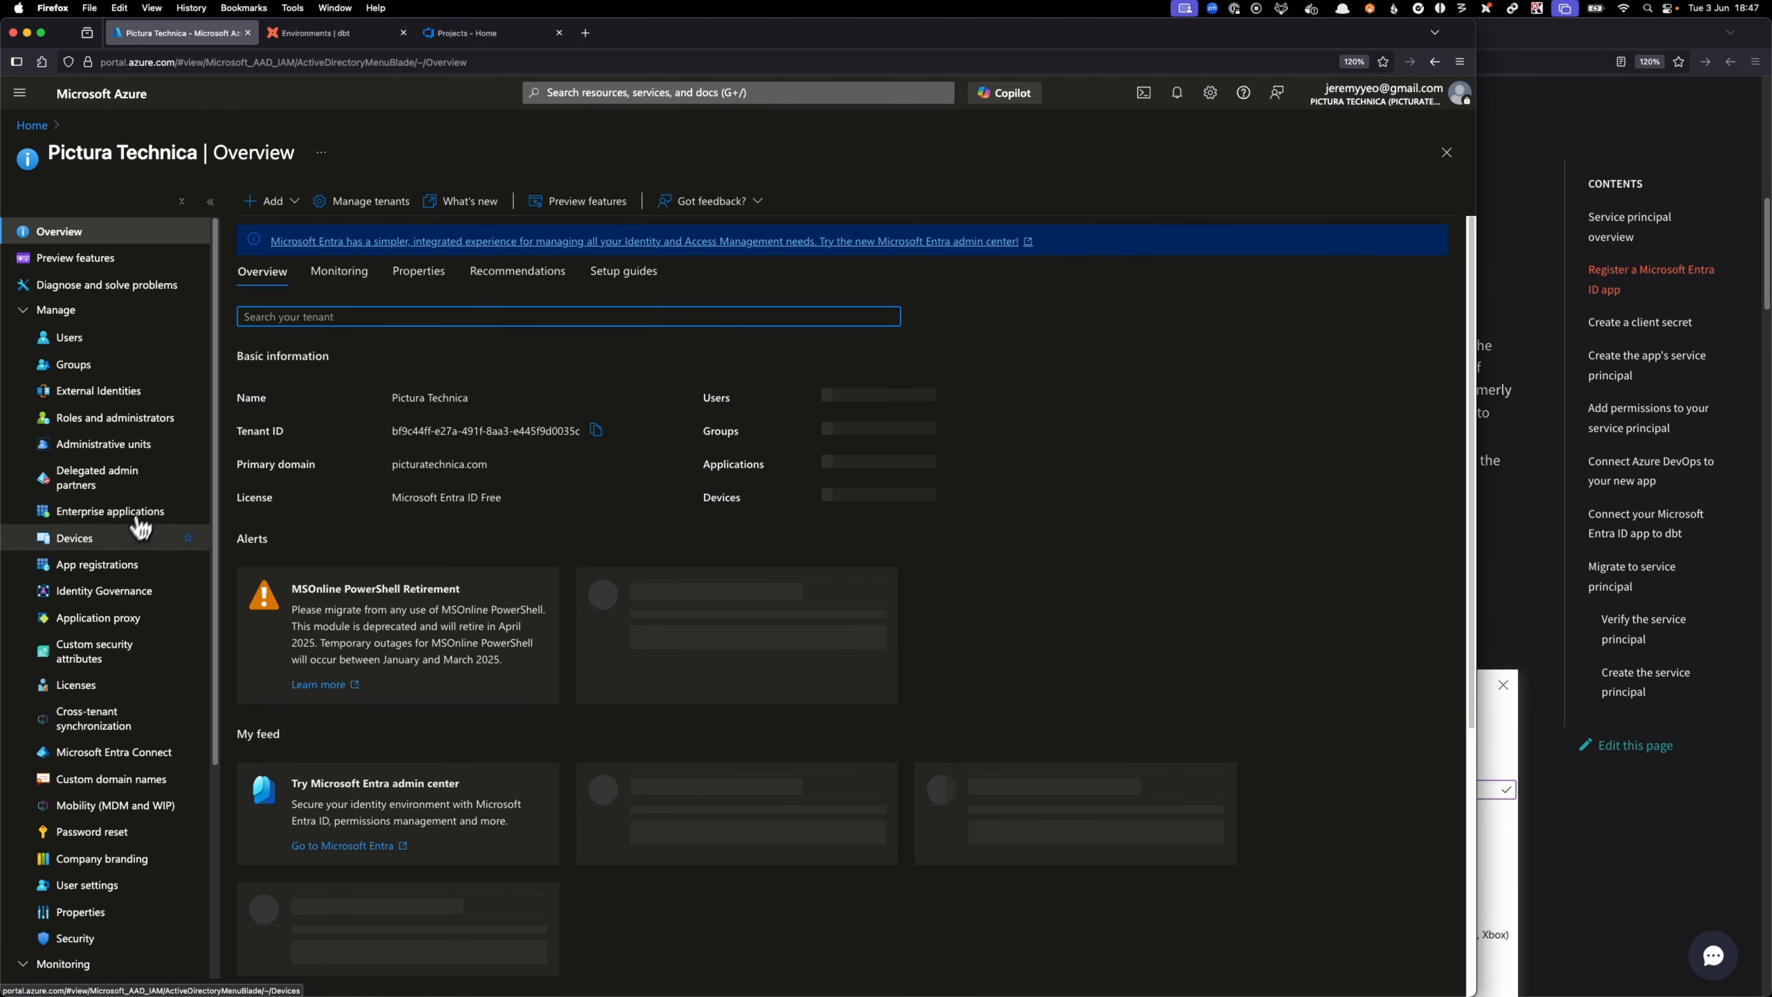
click(114, 565)
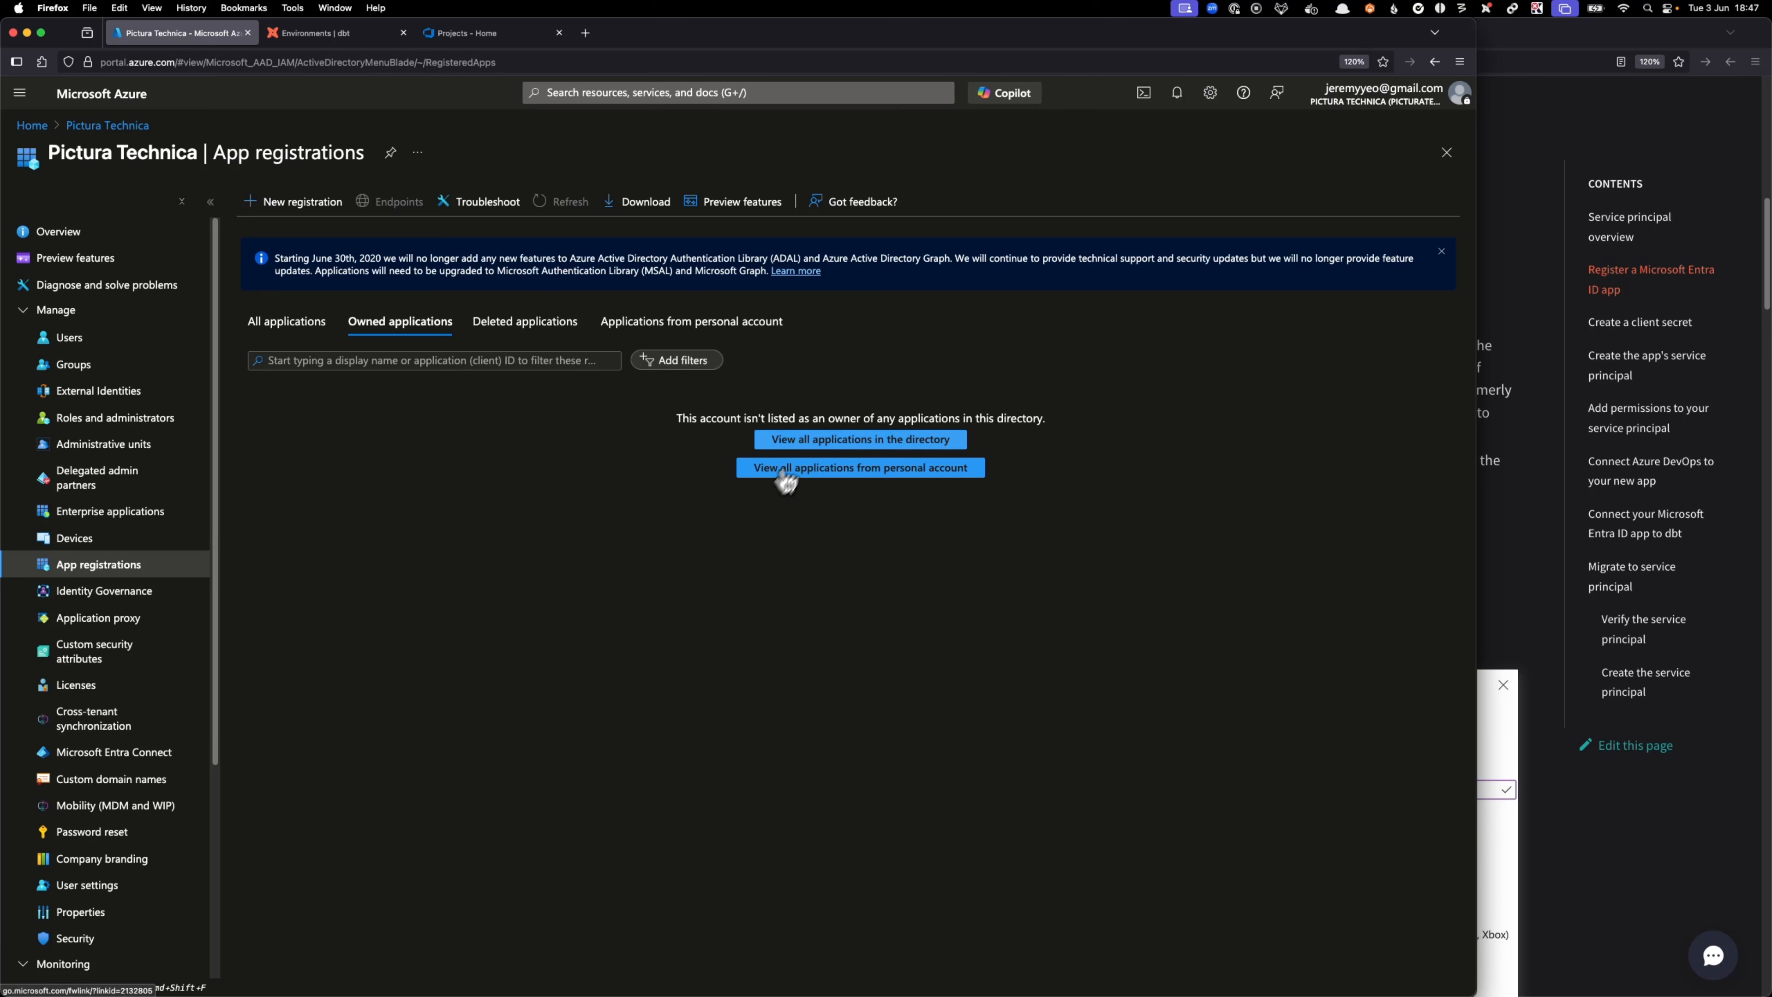
click(301, 204)
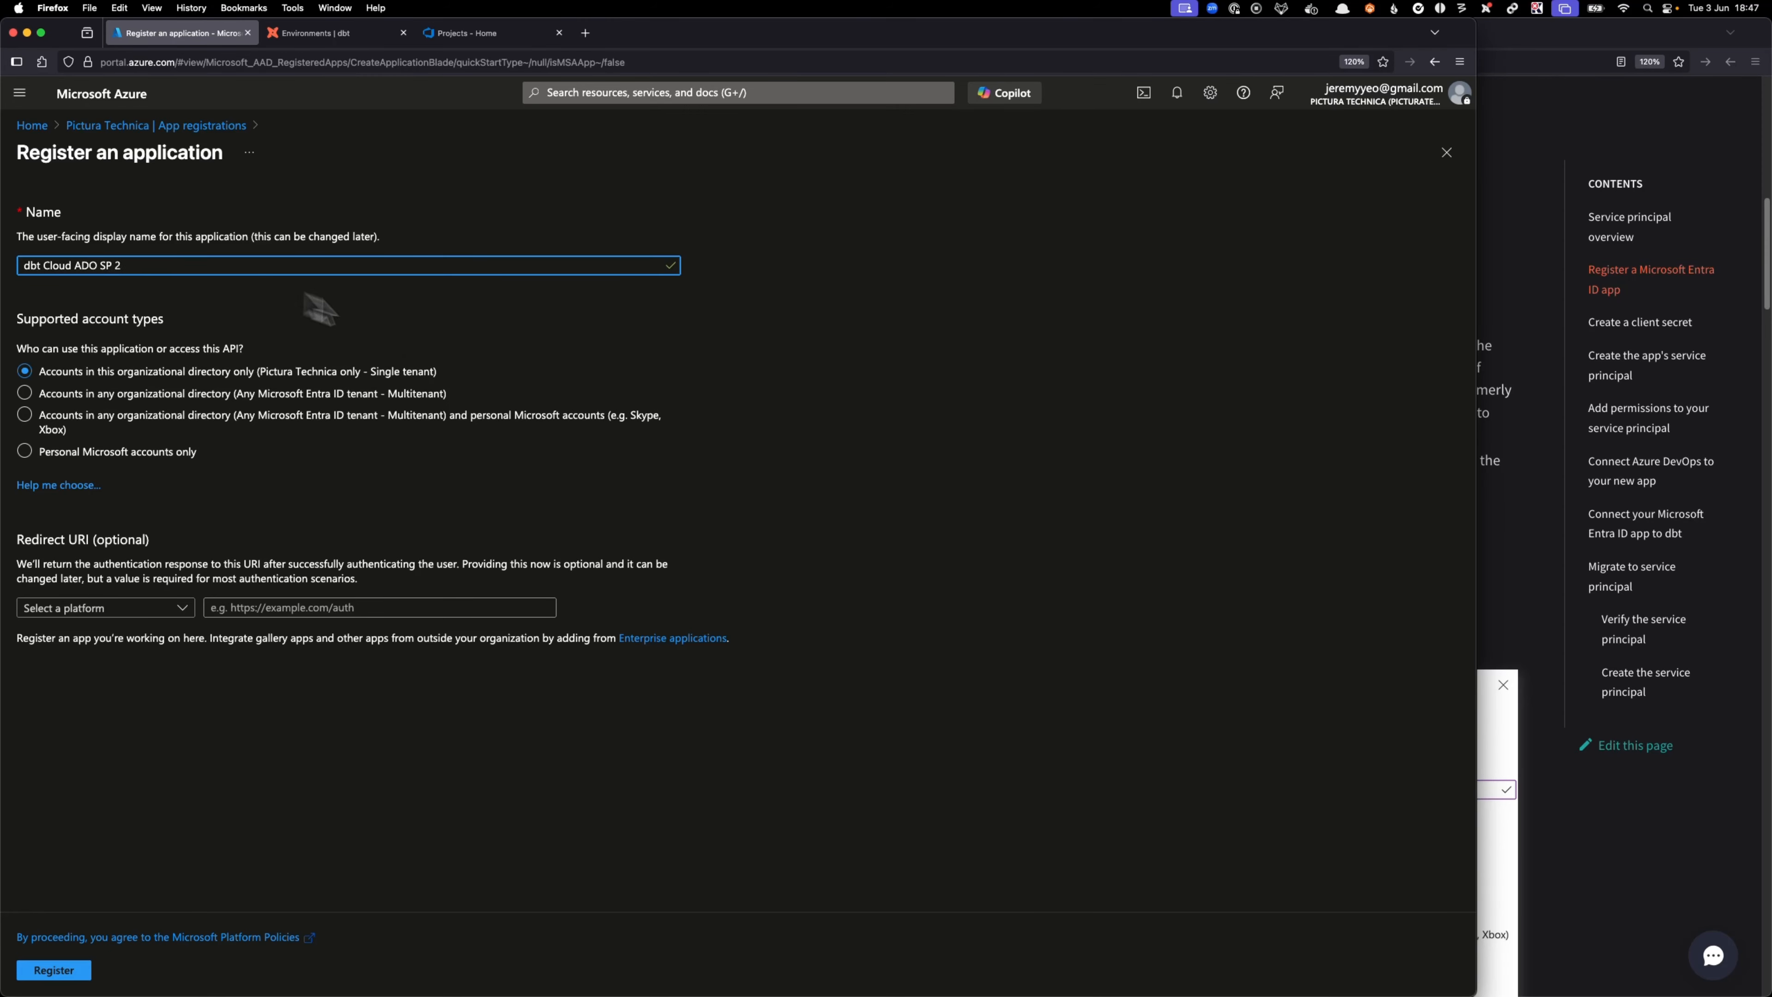
- Allow accounts from any Microsoft Entra ID tenant (Multitenant) and set the redirect URI platform to Web
click(274, 395)
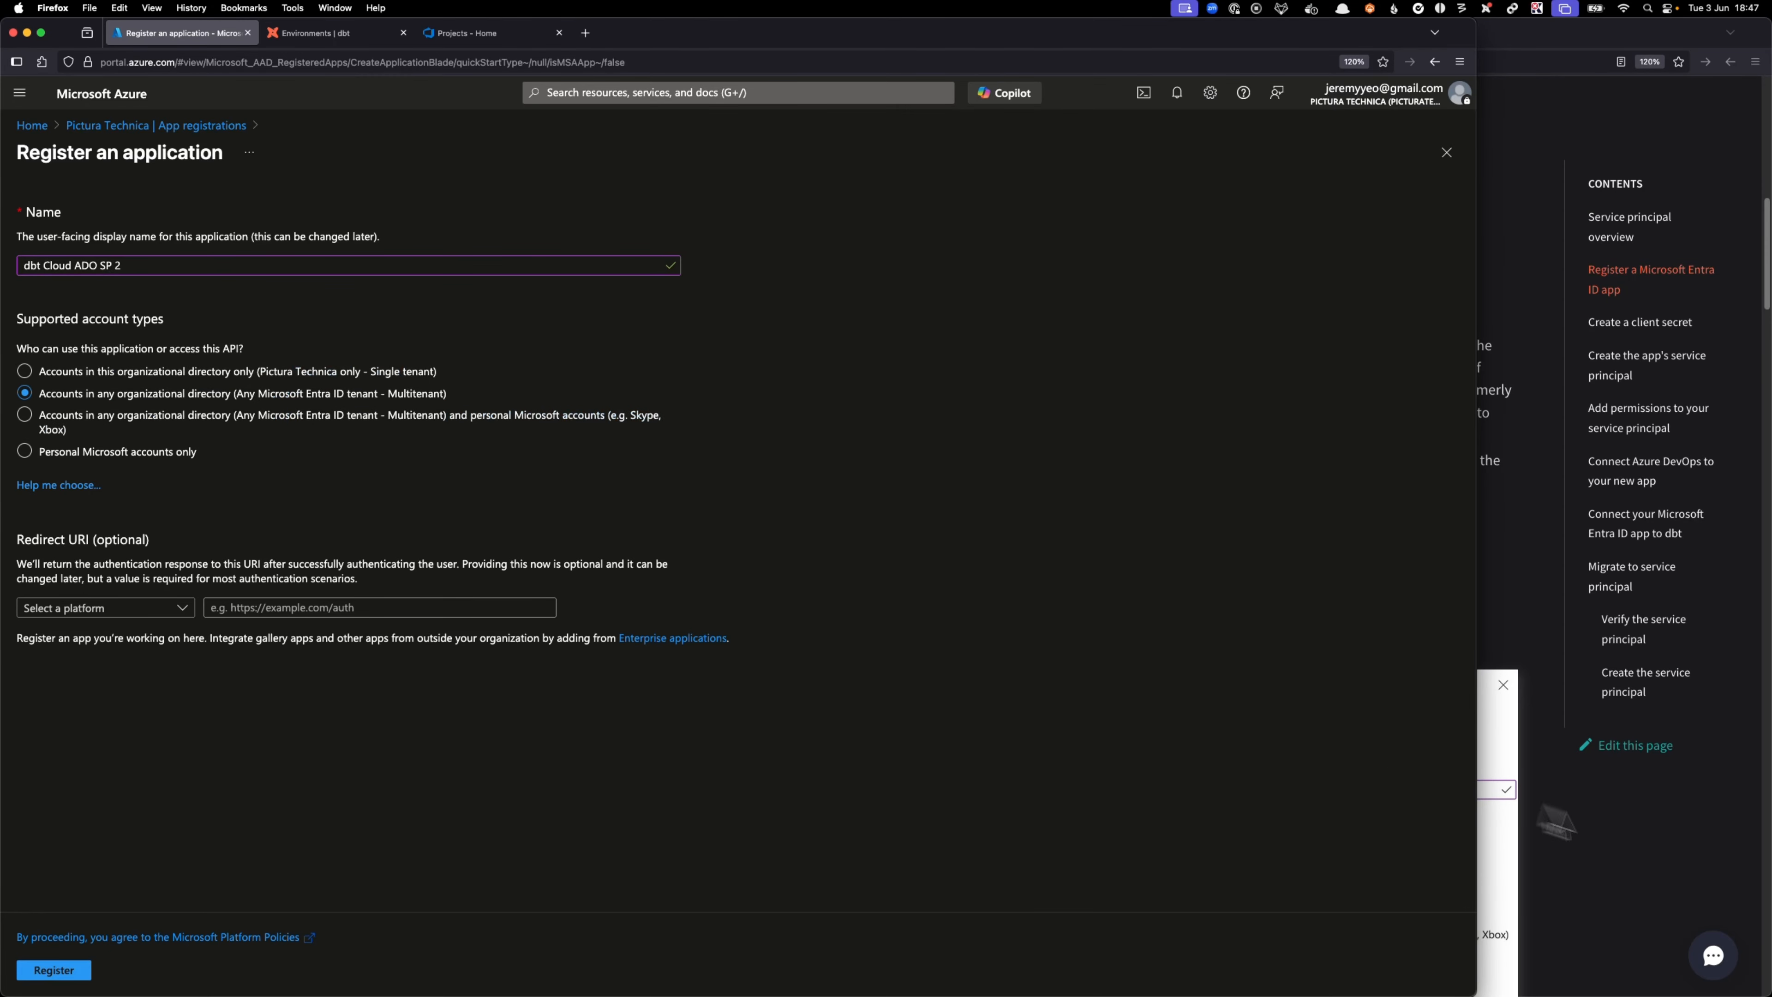
click(1542, 810)
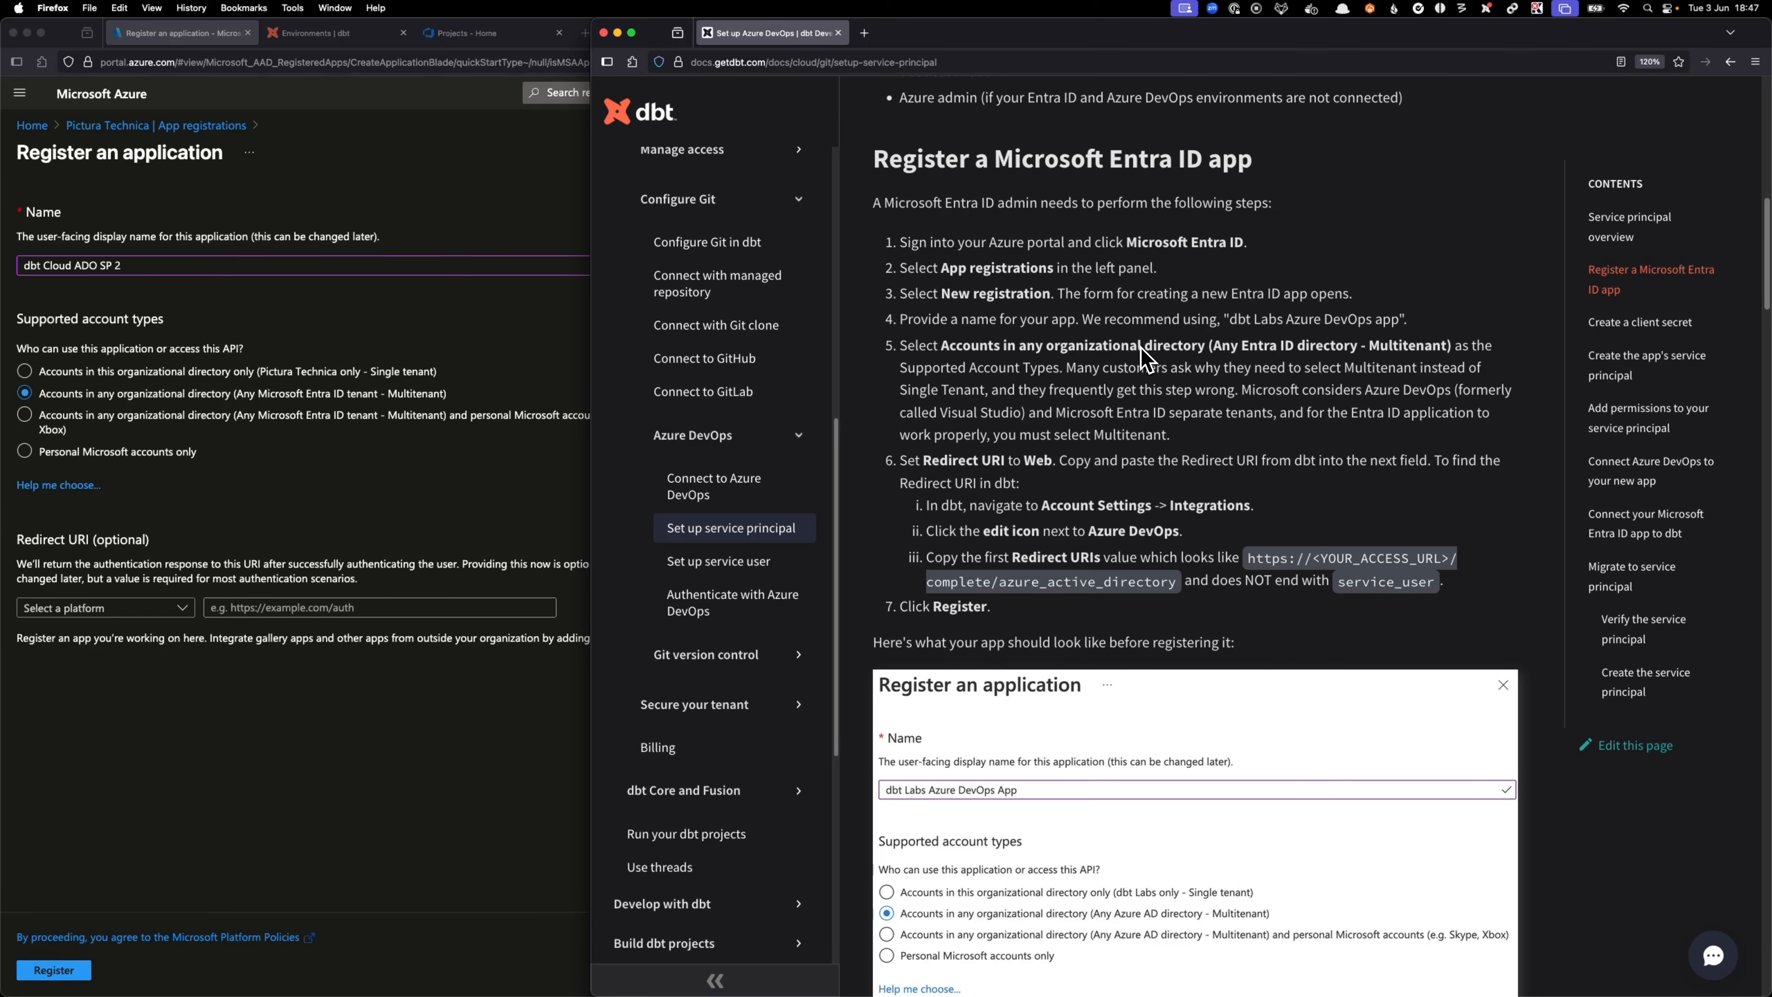
click(240, 401)
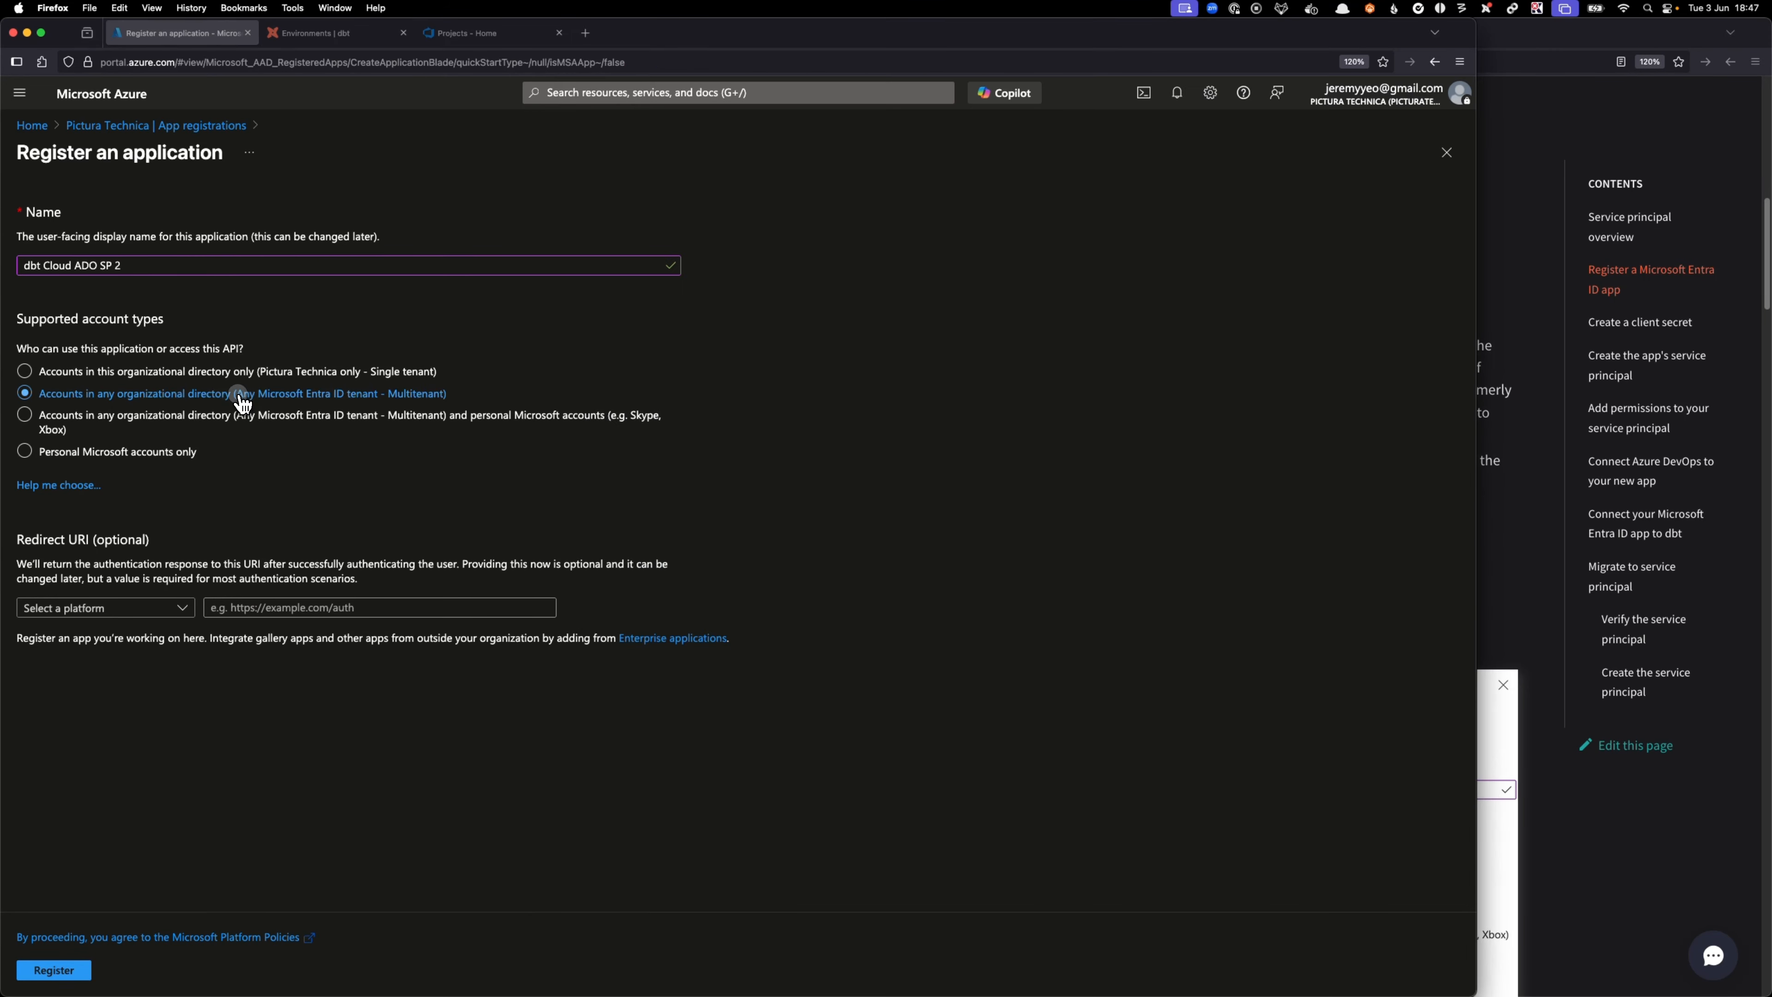
click(150, 611)
click(126, 659)
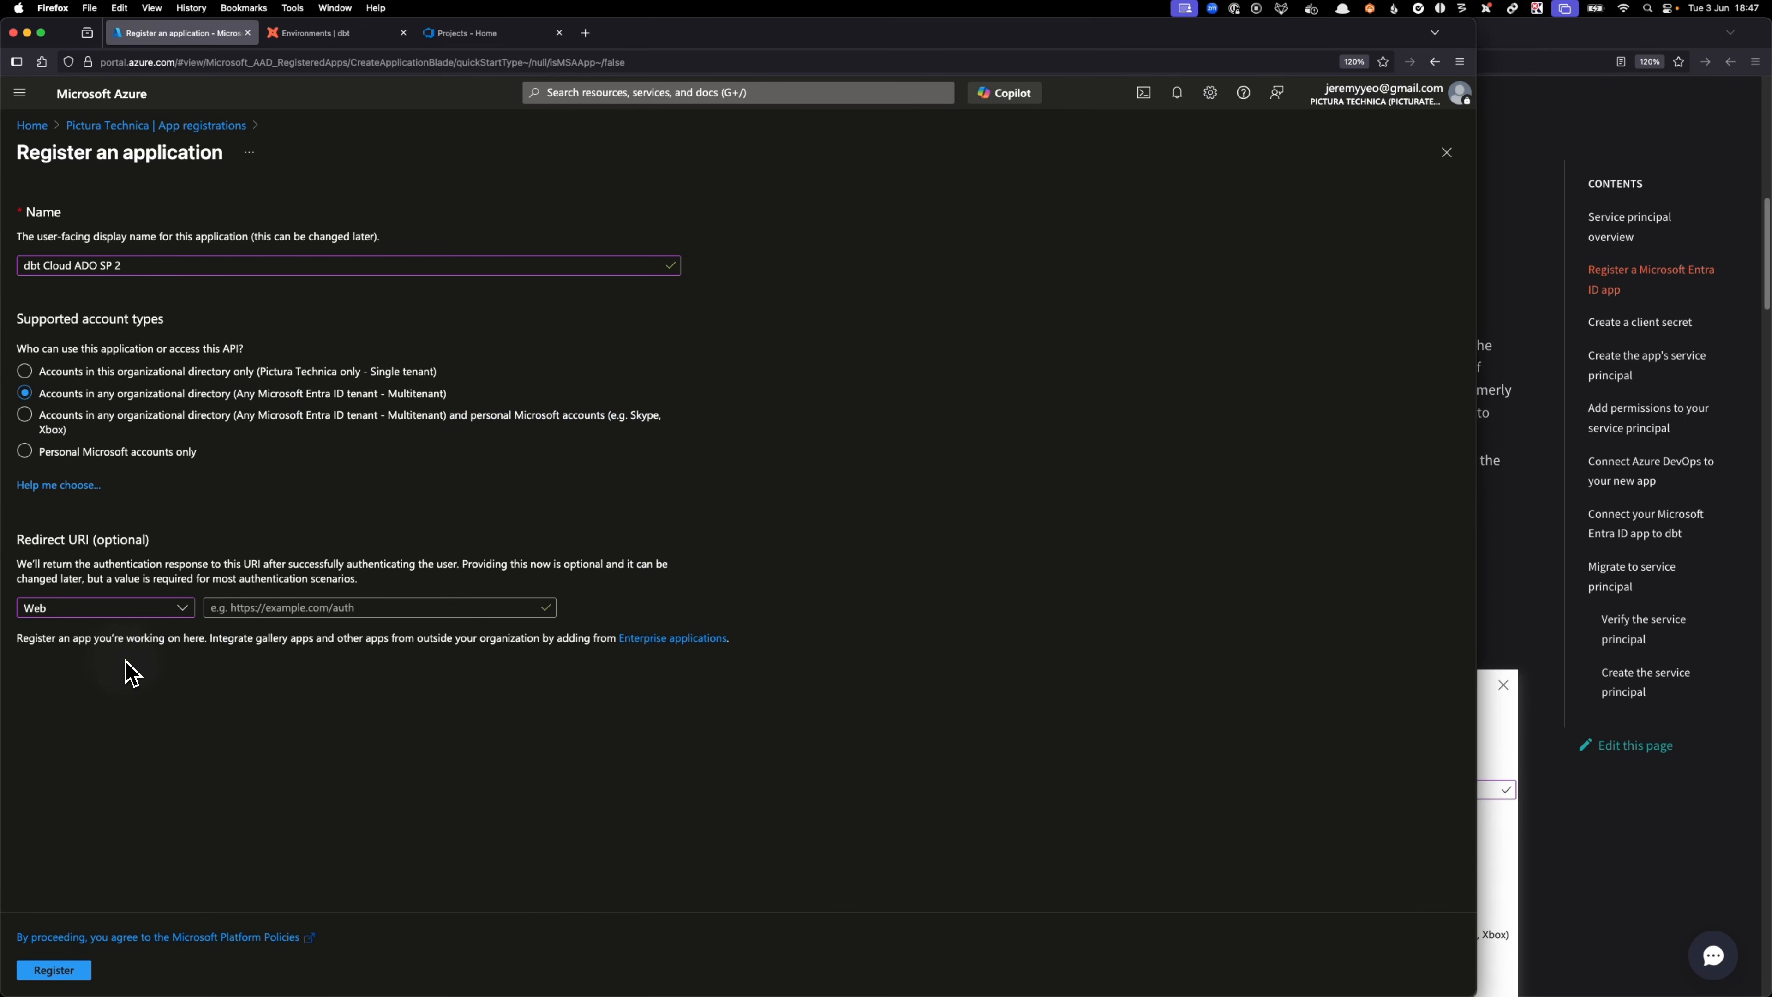
- Copy the first Azure DevOps redirect URI, ending in /complete/azure_active_directory, from the dbt account's integration settings
click(1496, 586)
scroll(1317, 593, down, 2)
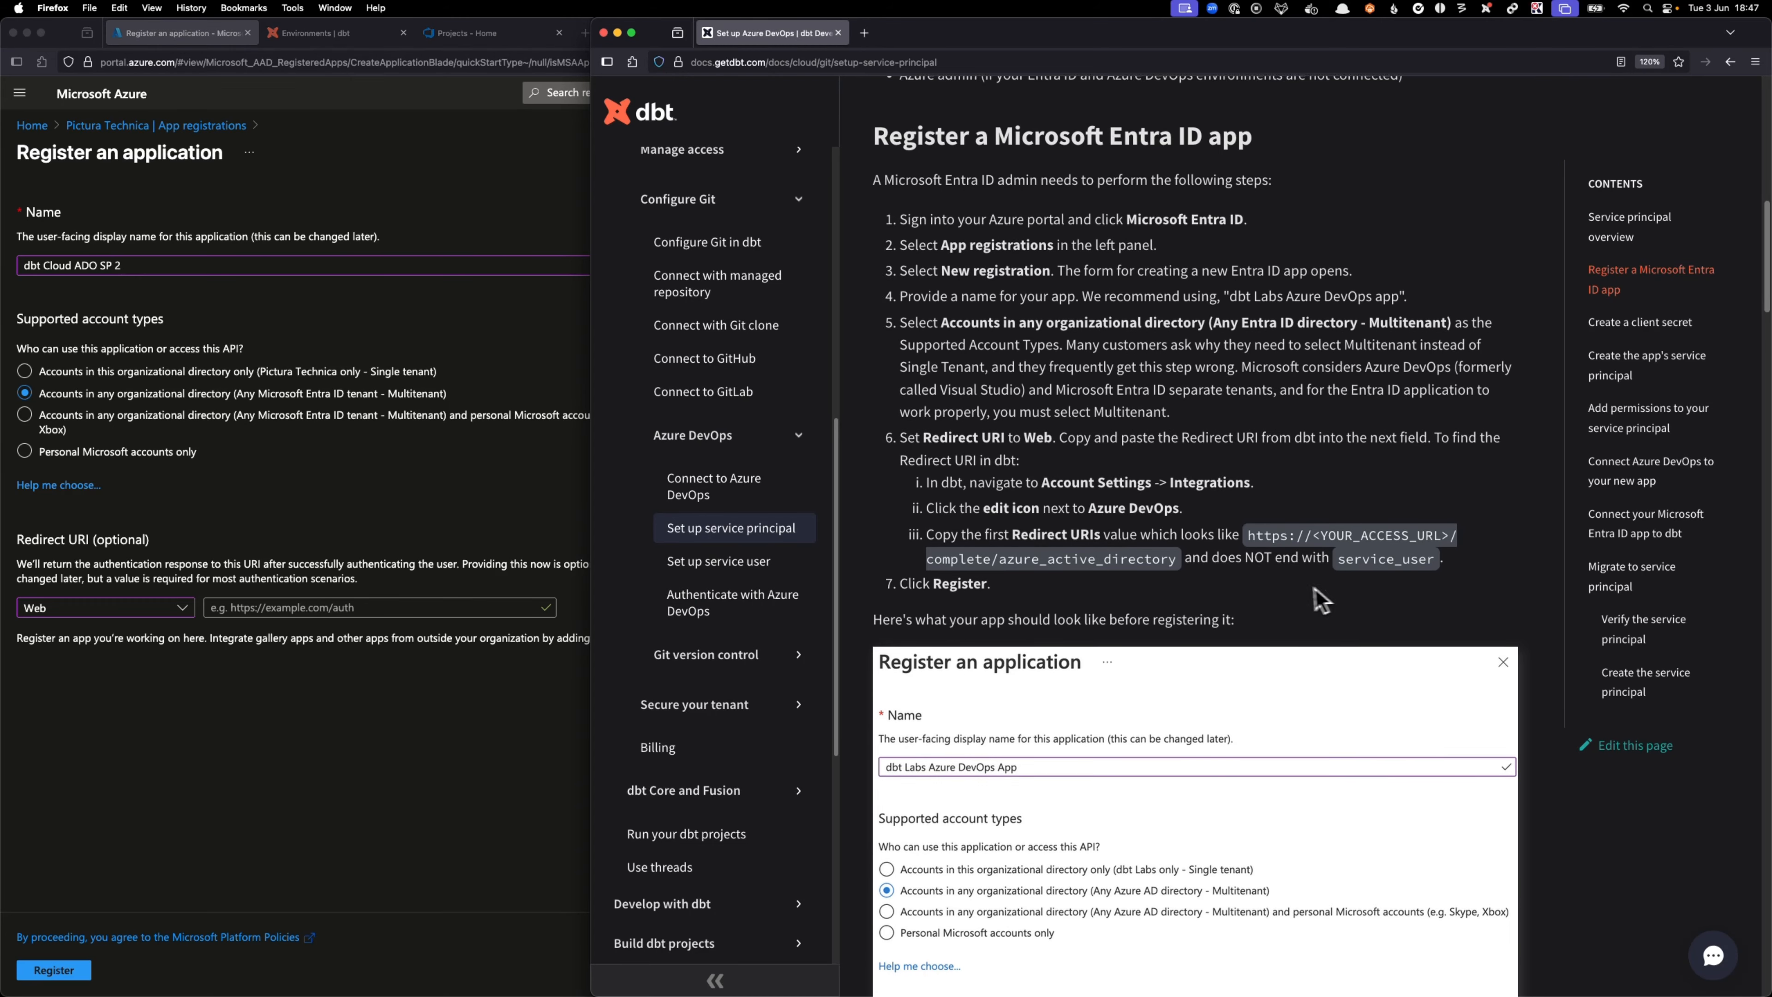
click(335, 33)
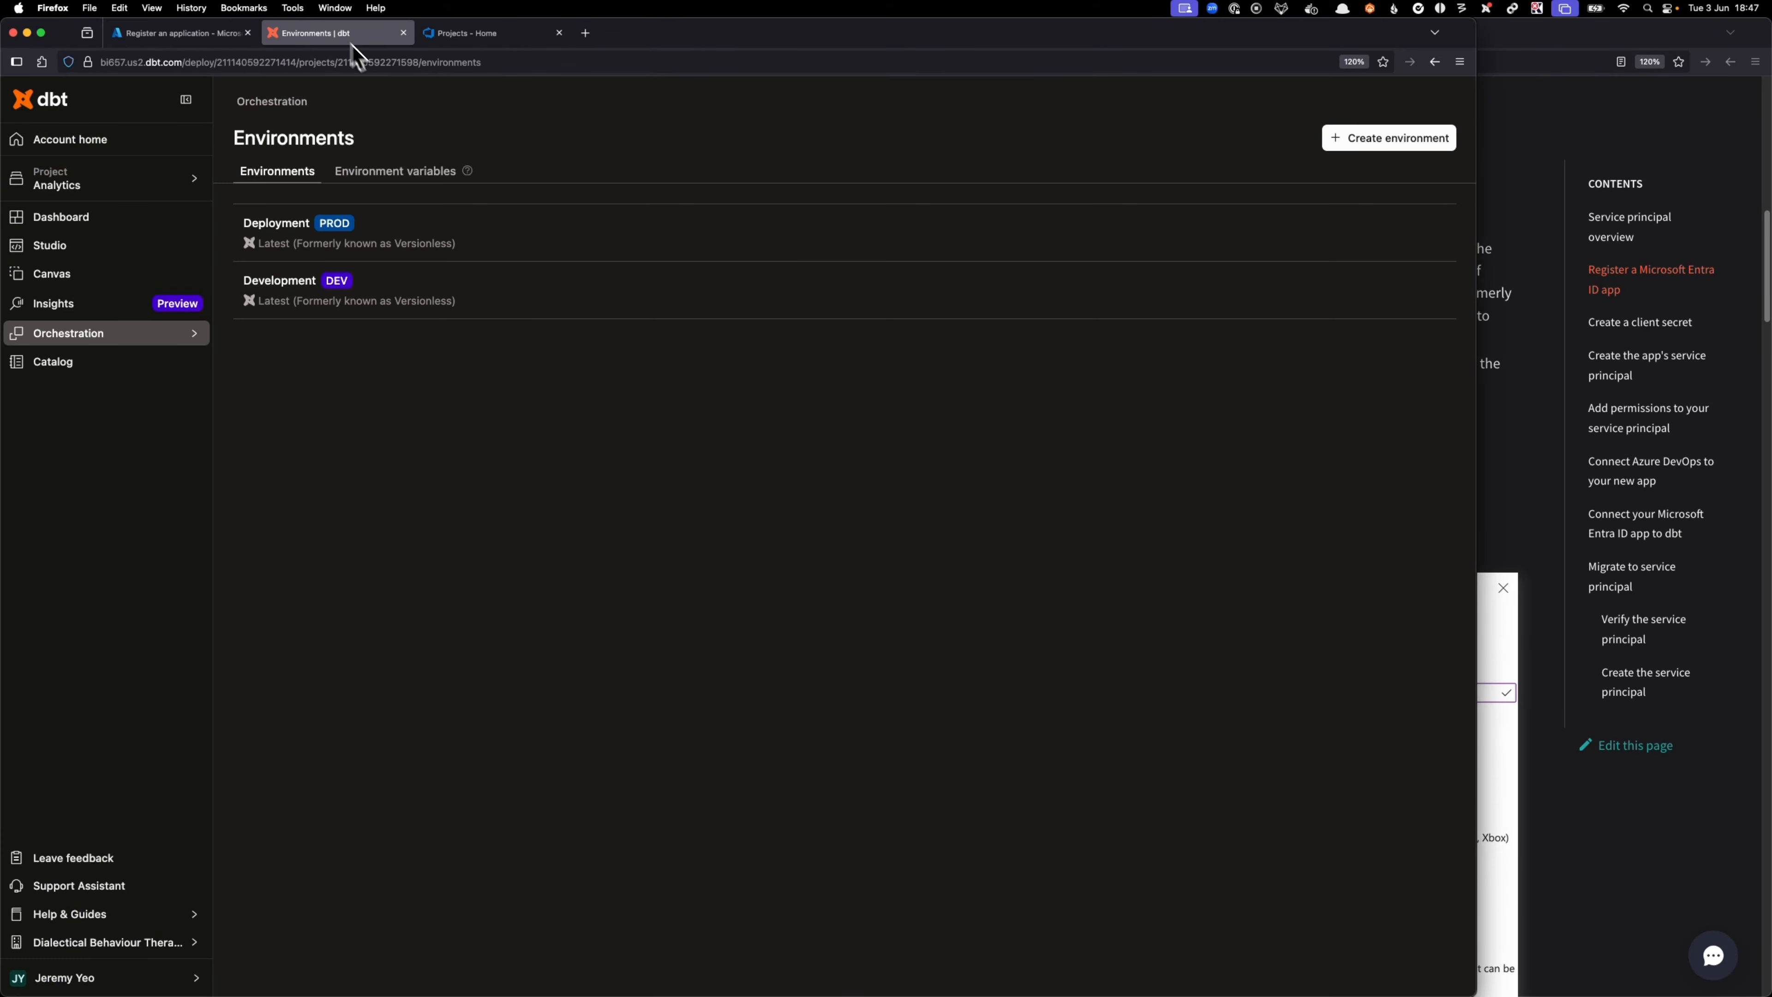
click(174, 943)
click(241, 915)
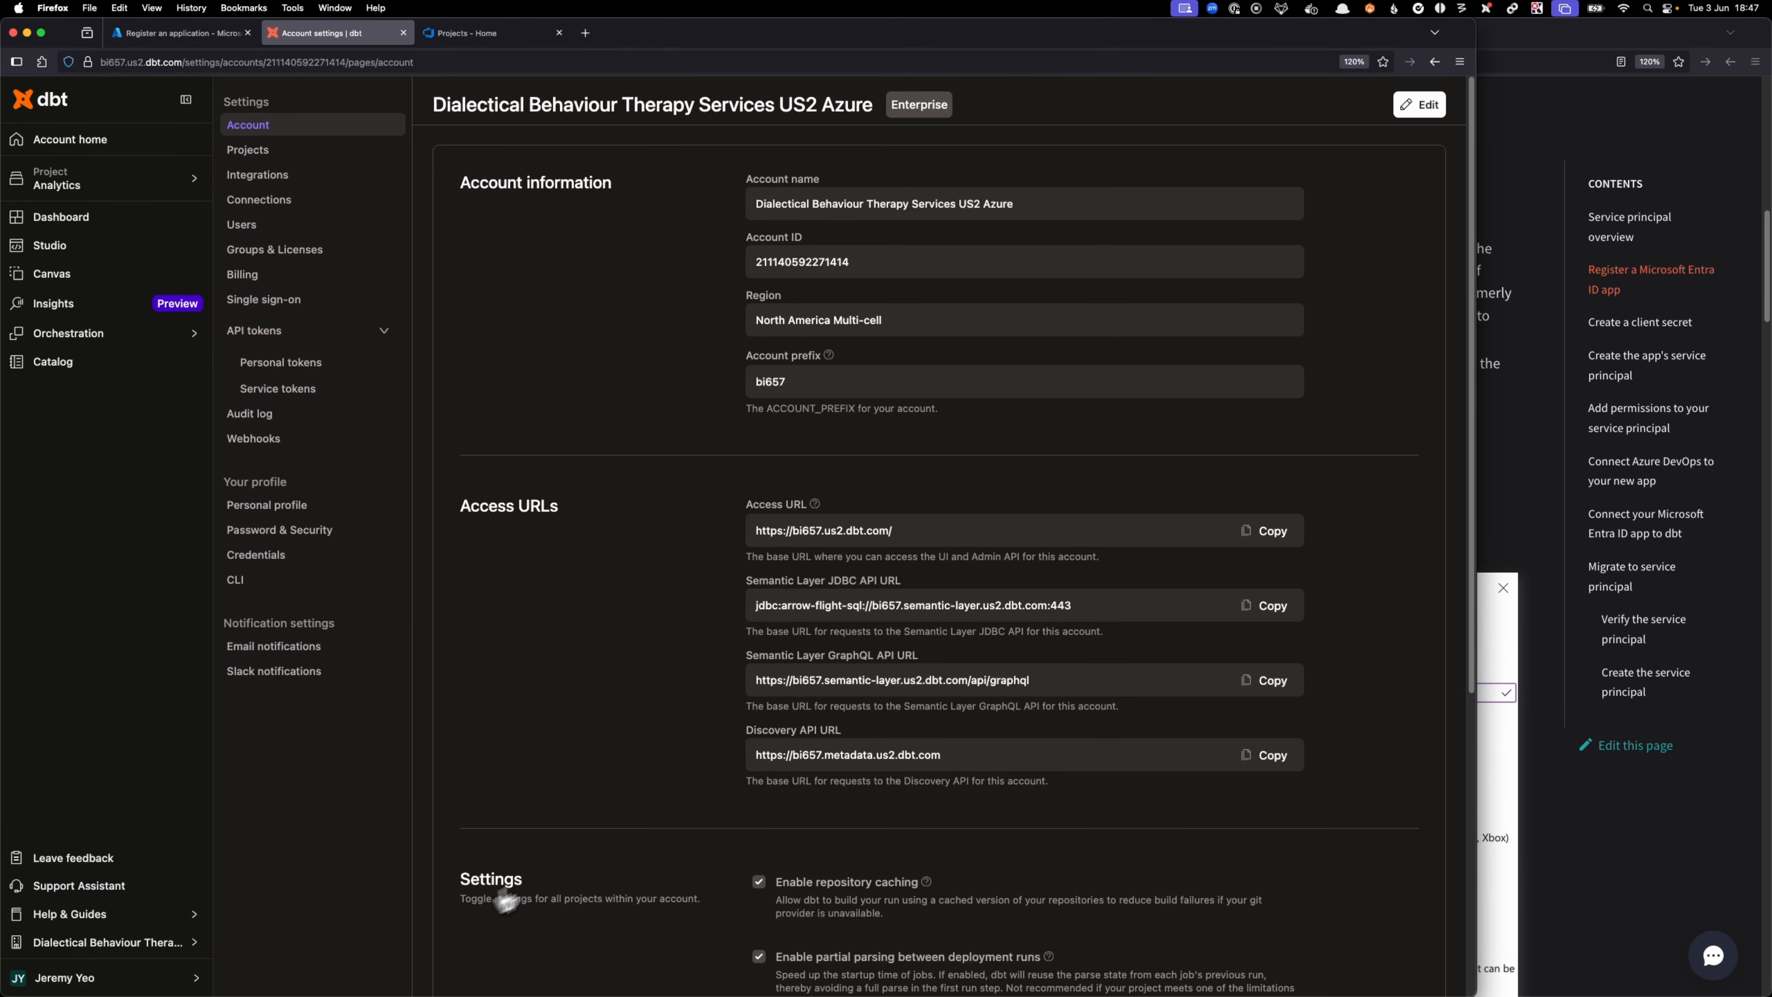
click(329, 185)
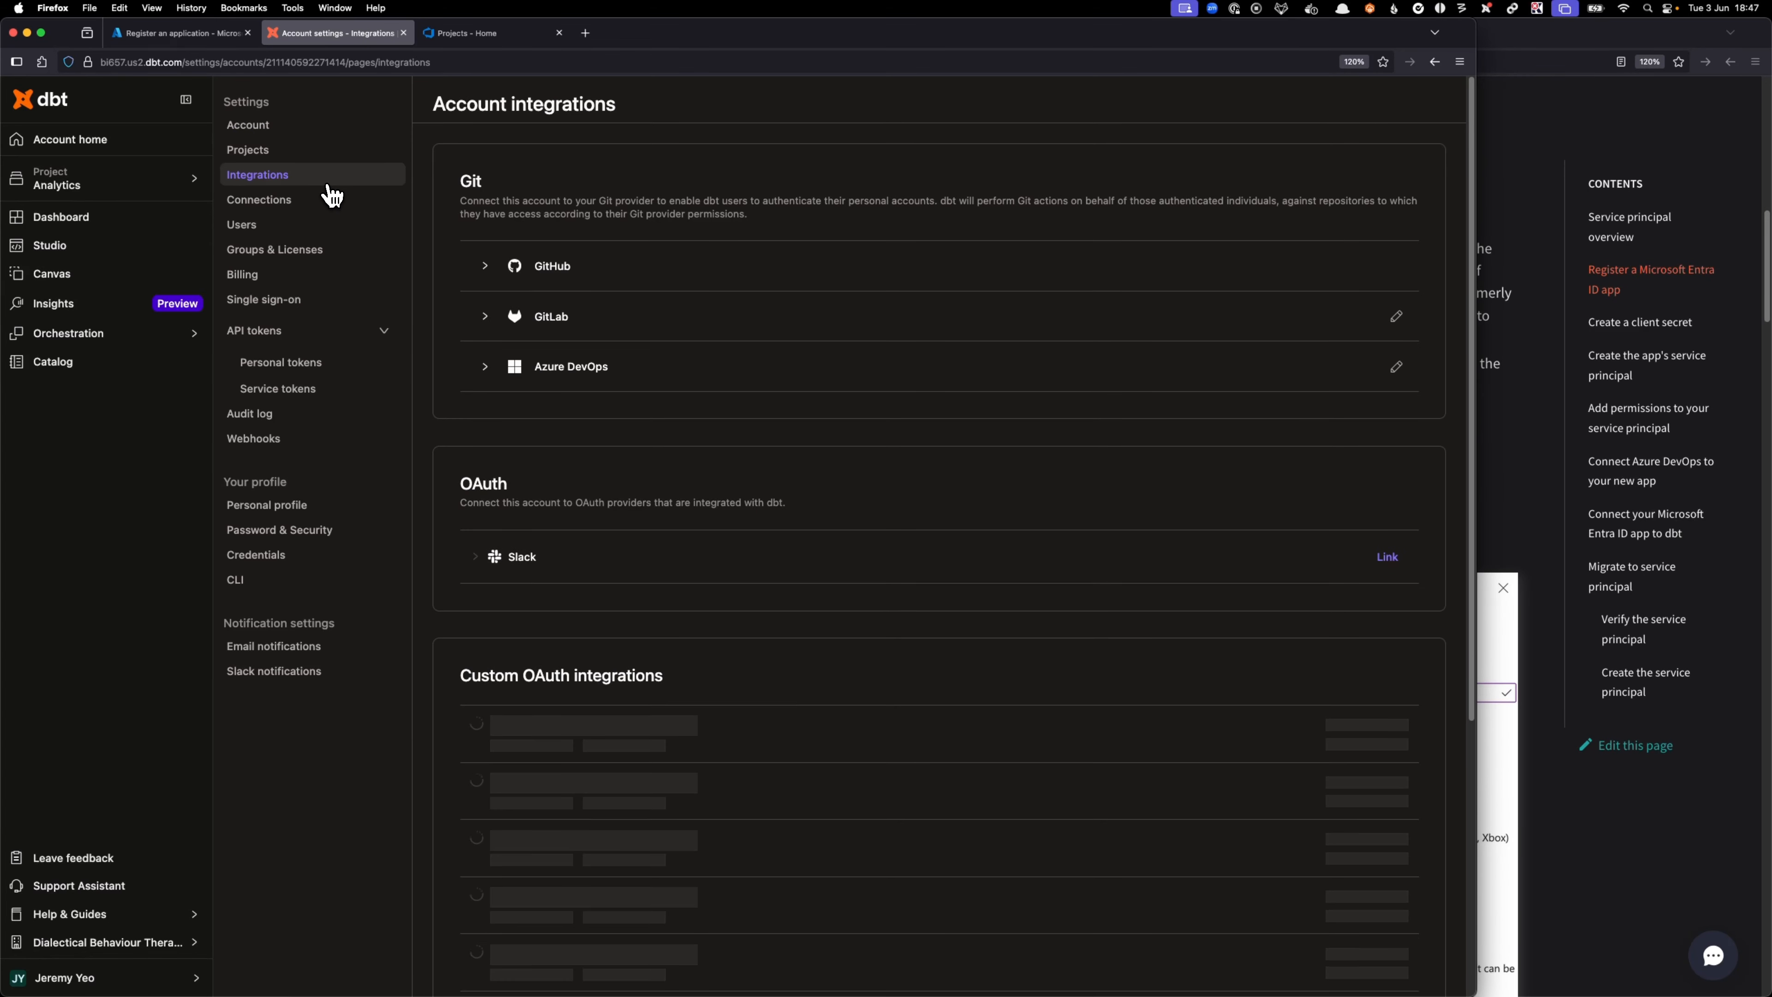
click(481, 366)
scroll(633, 712, down, 2)
drag(770, 693, 462, 705)
click(1031, 694)
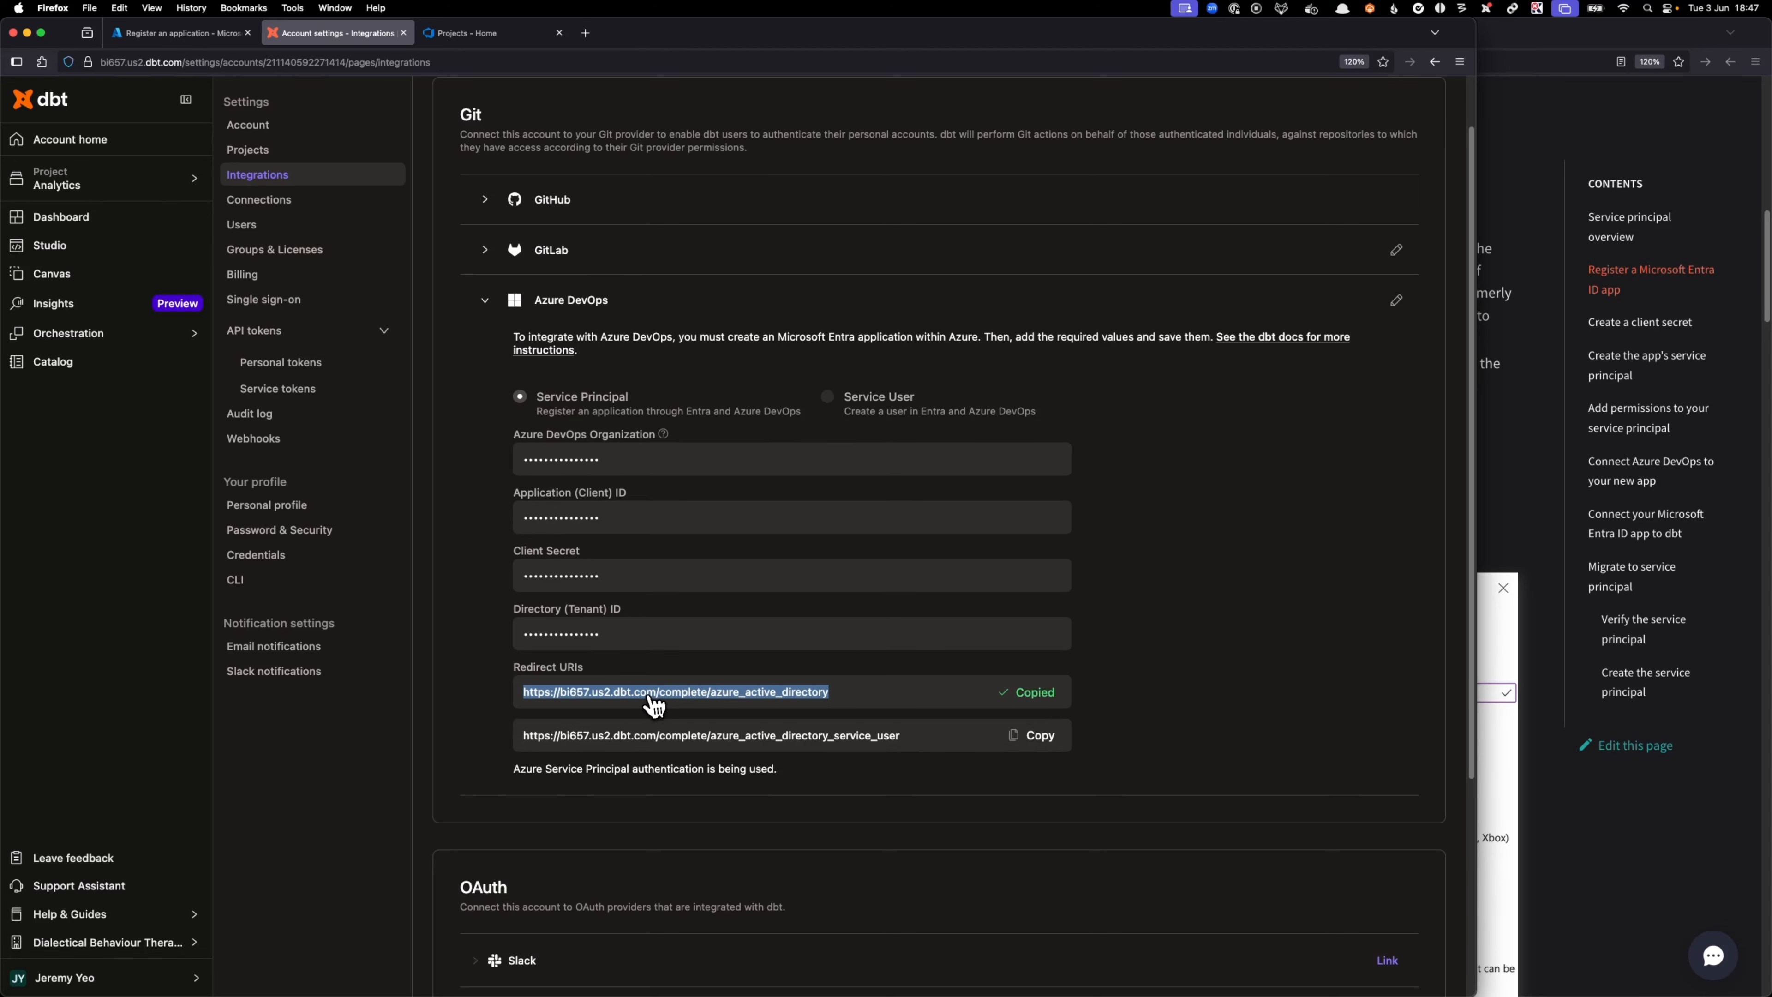
- Enter the copied dbt redirect URI in the Azure application form and register the application
click(178, 32)
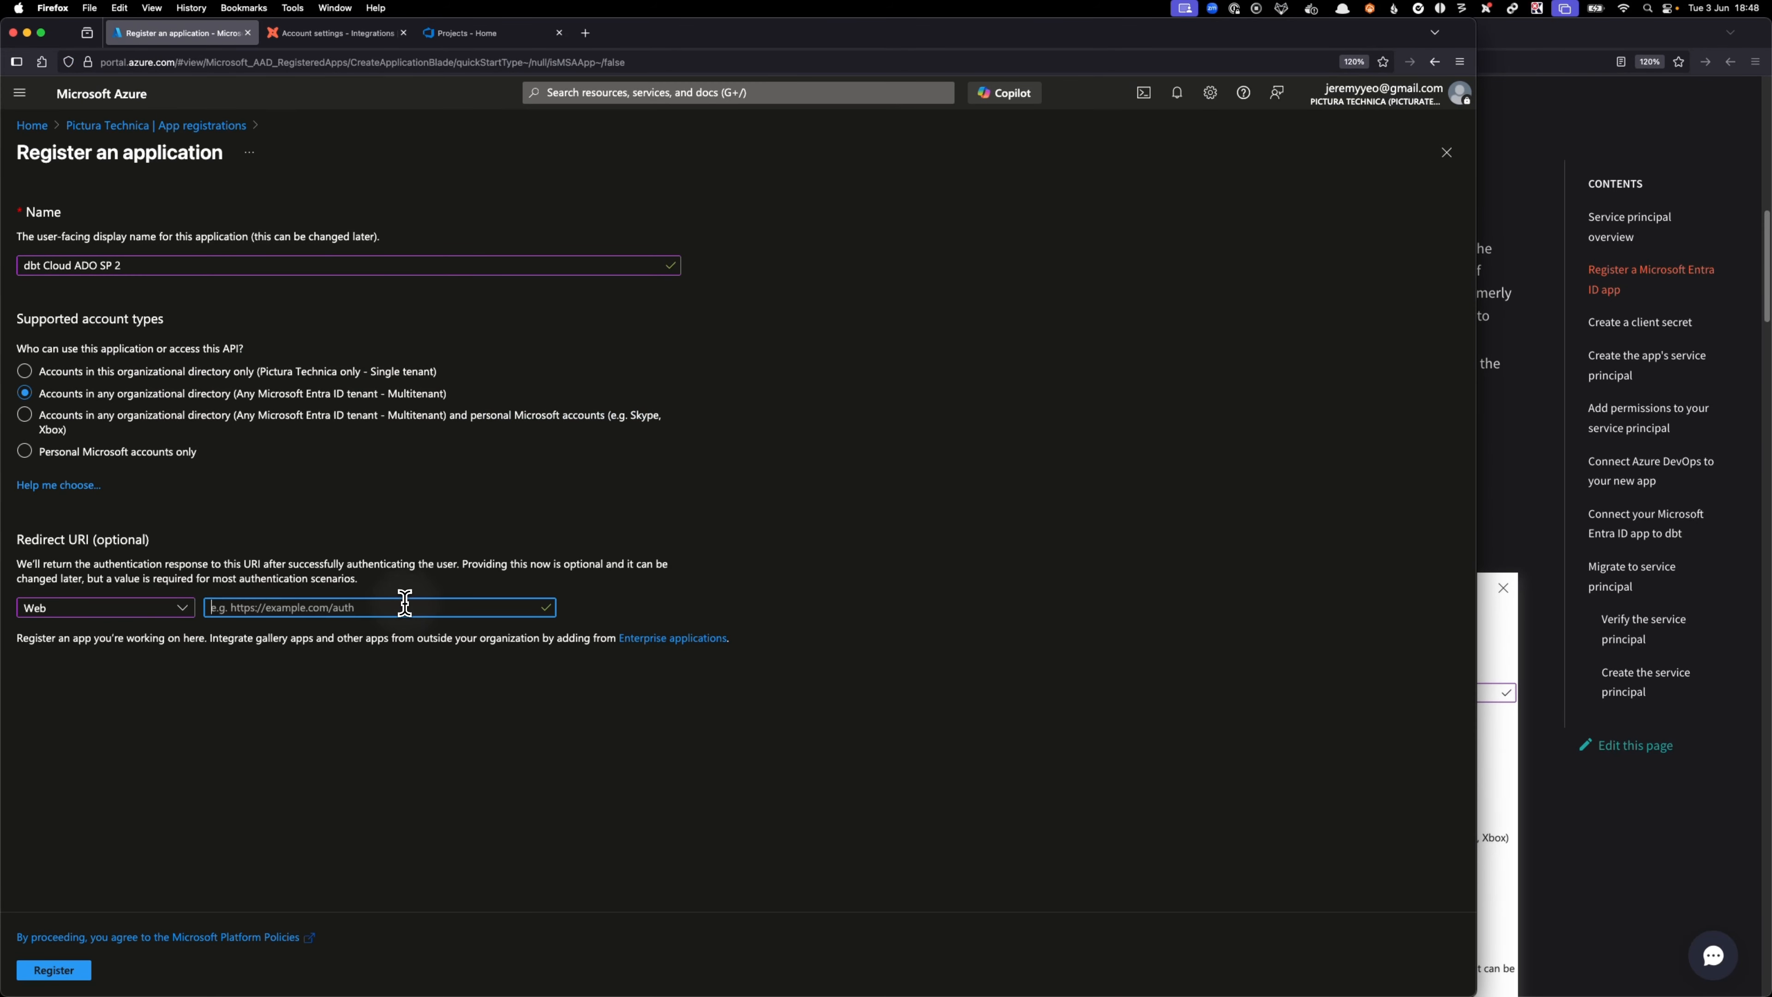
key(super+v)
click(1601, 883)
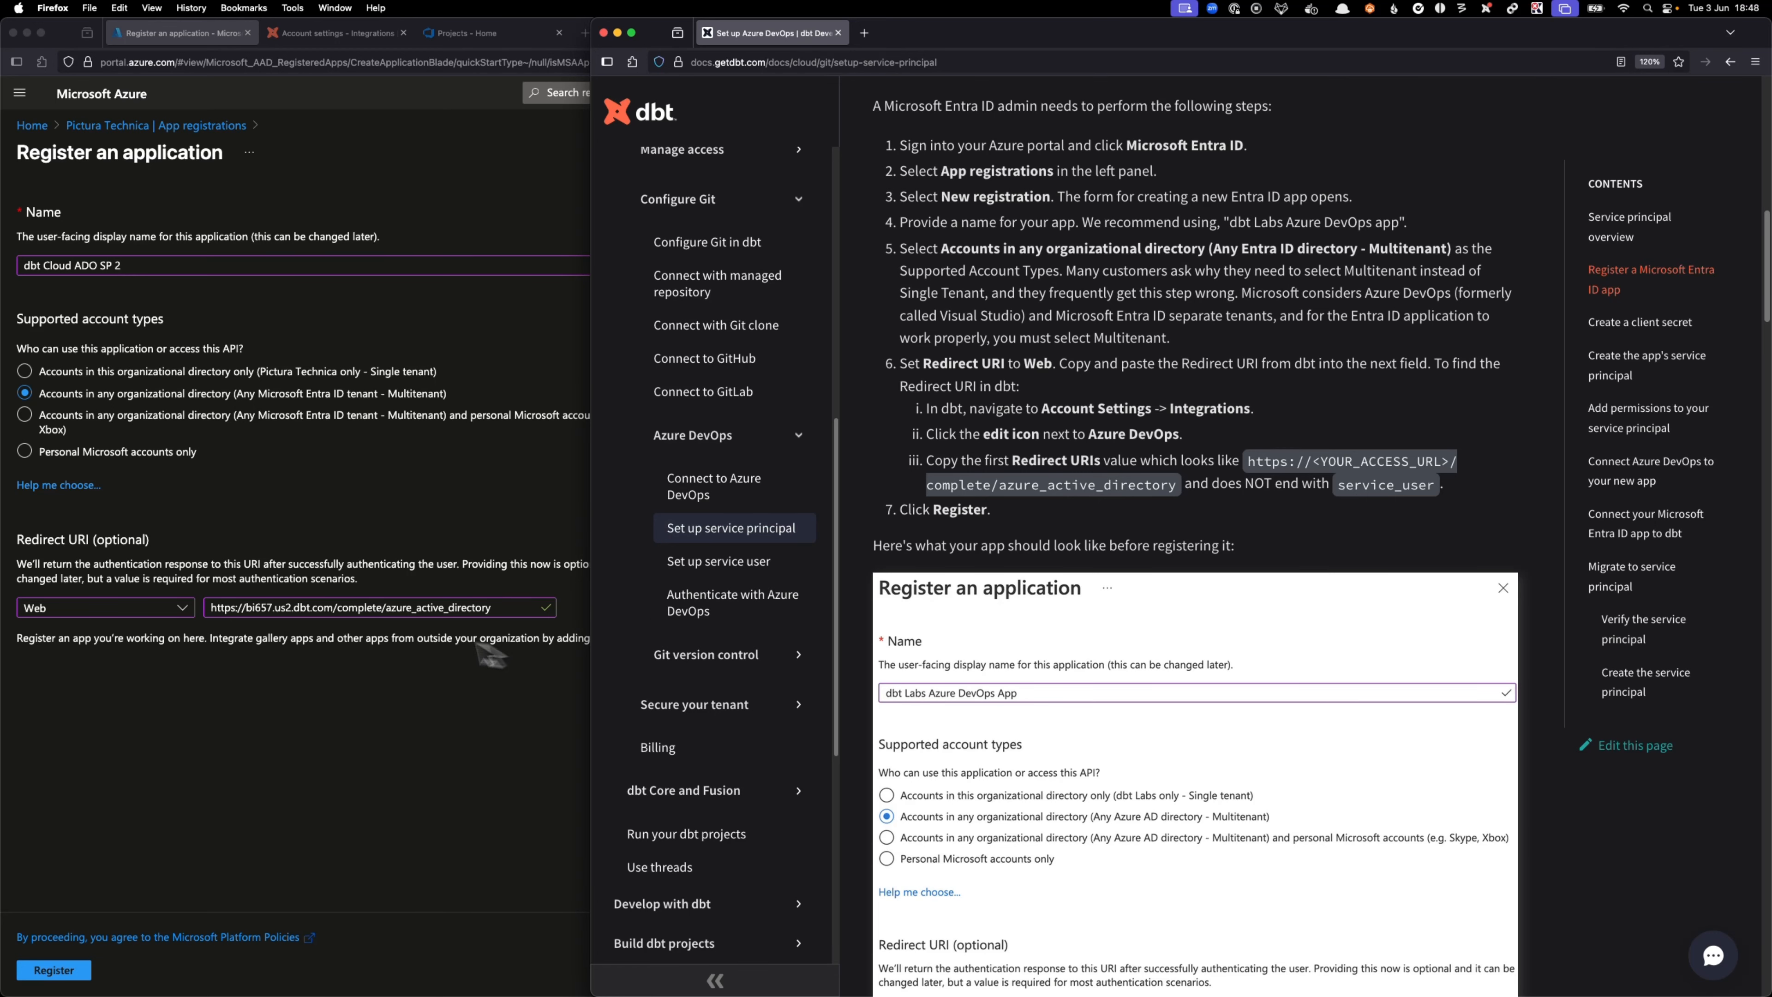
click(398, 803)
click(70, 971)
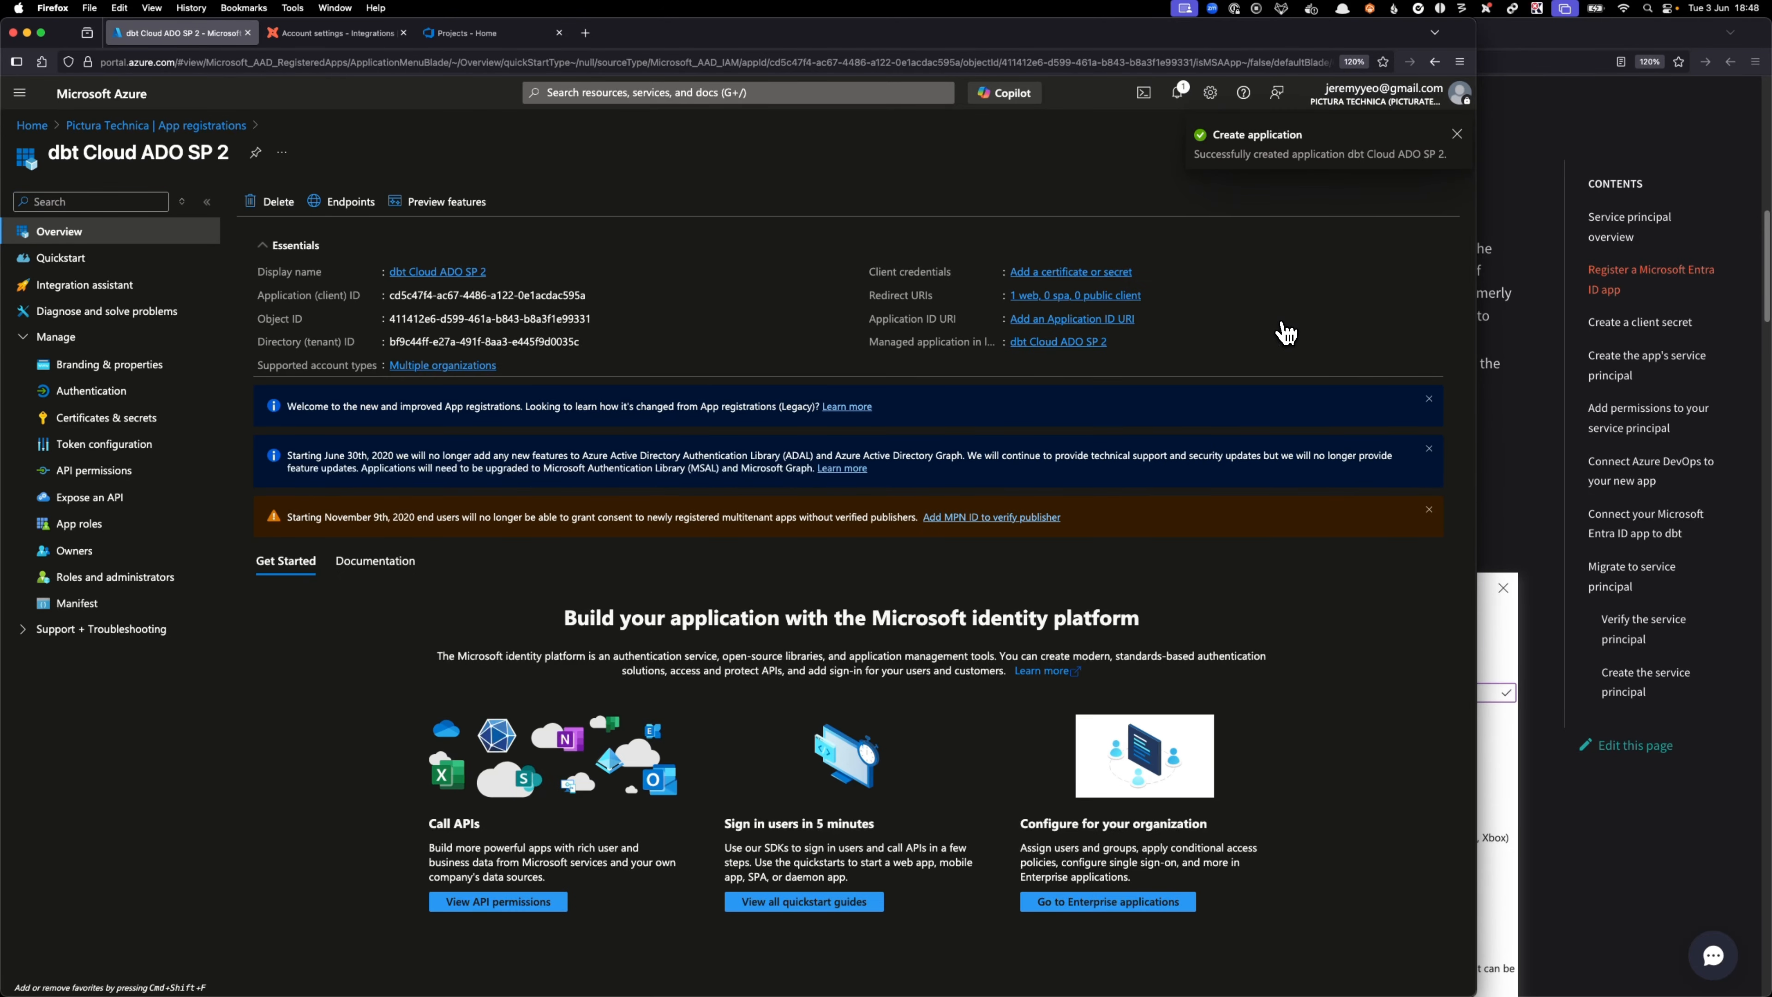
- Add a client secret to the registered app with the description dbt Cloud ADO and the recommended 180-day expiry
click(1509, 399)
scroll(1192, 583, down, 5)
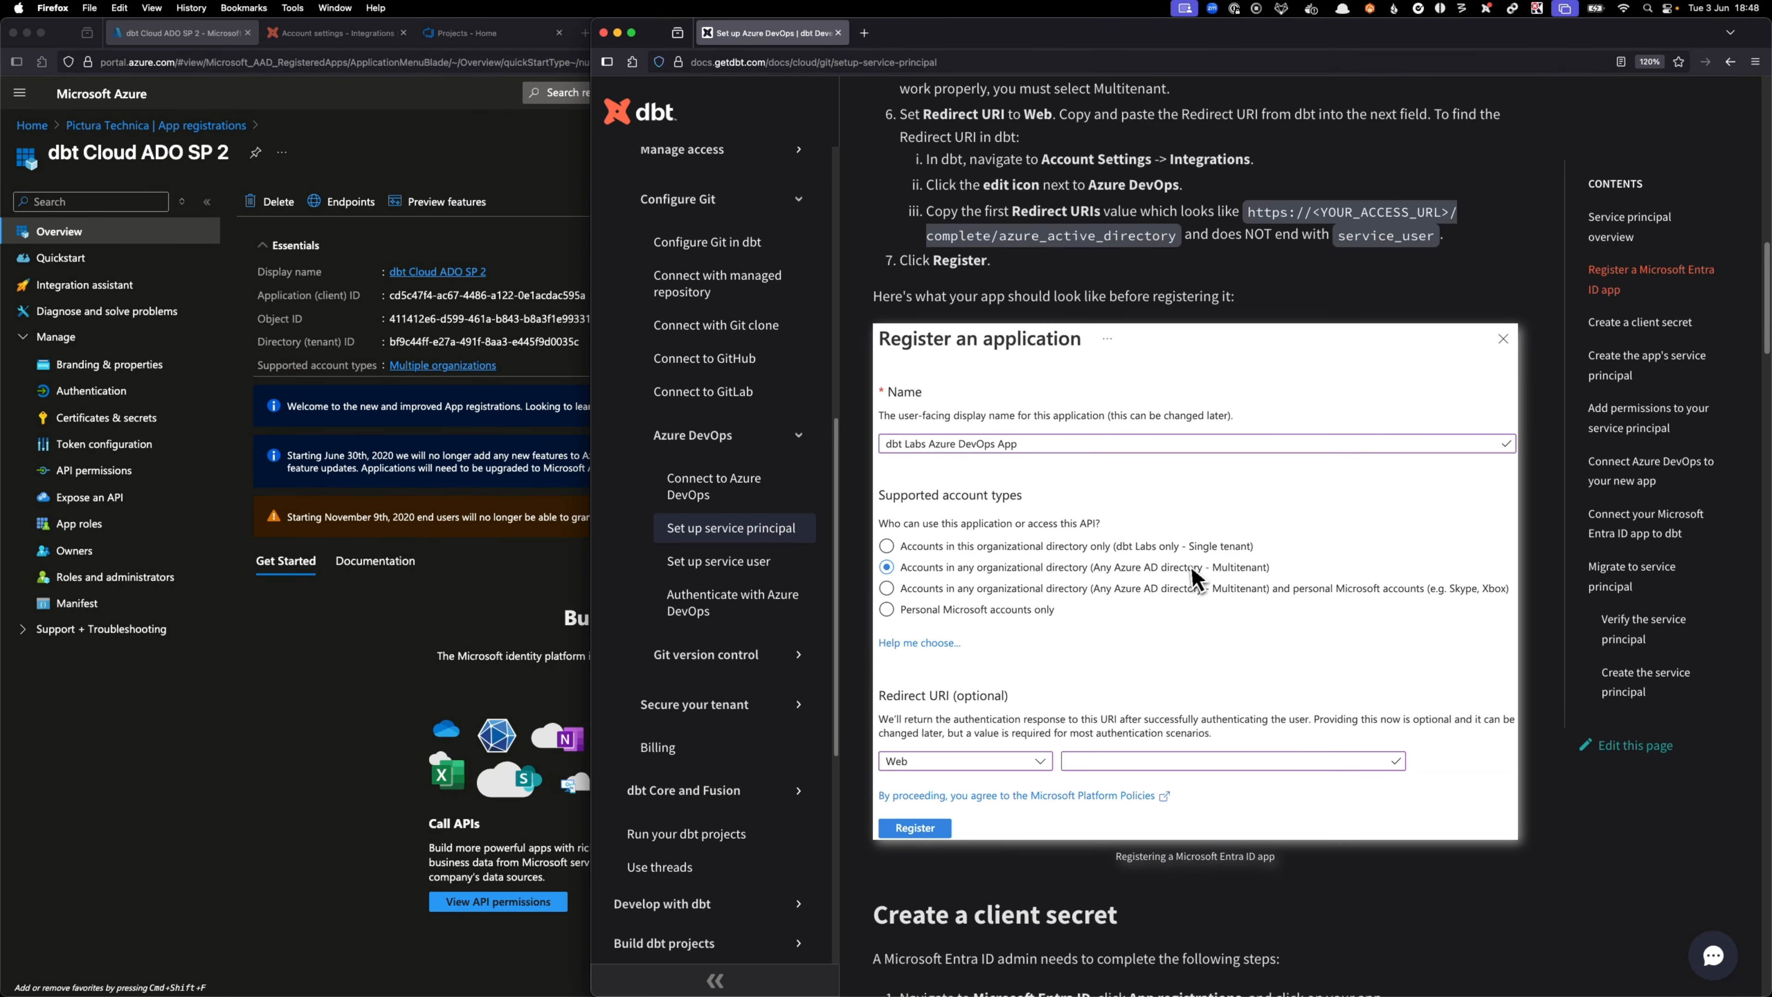
scroll(1191, 583, down, 2)
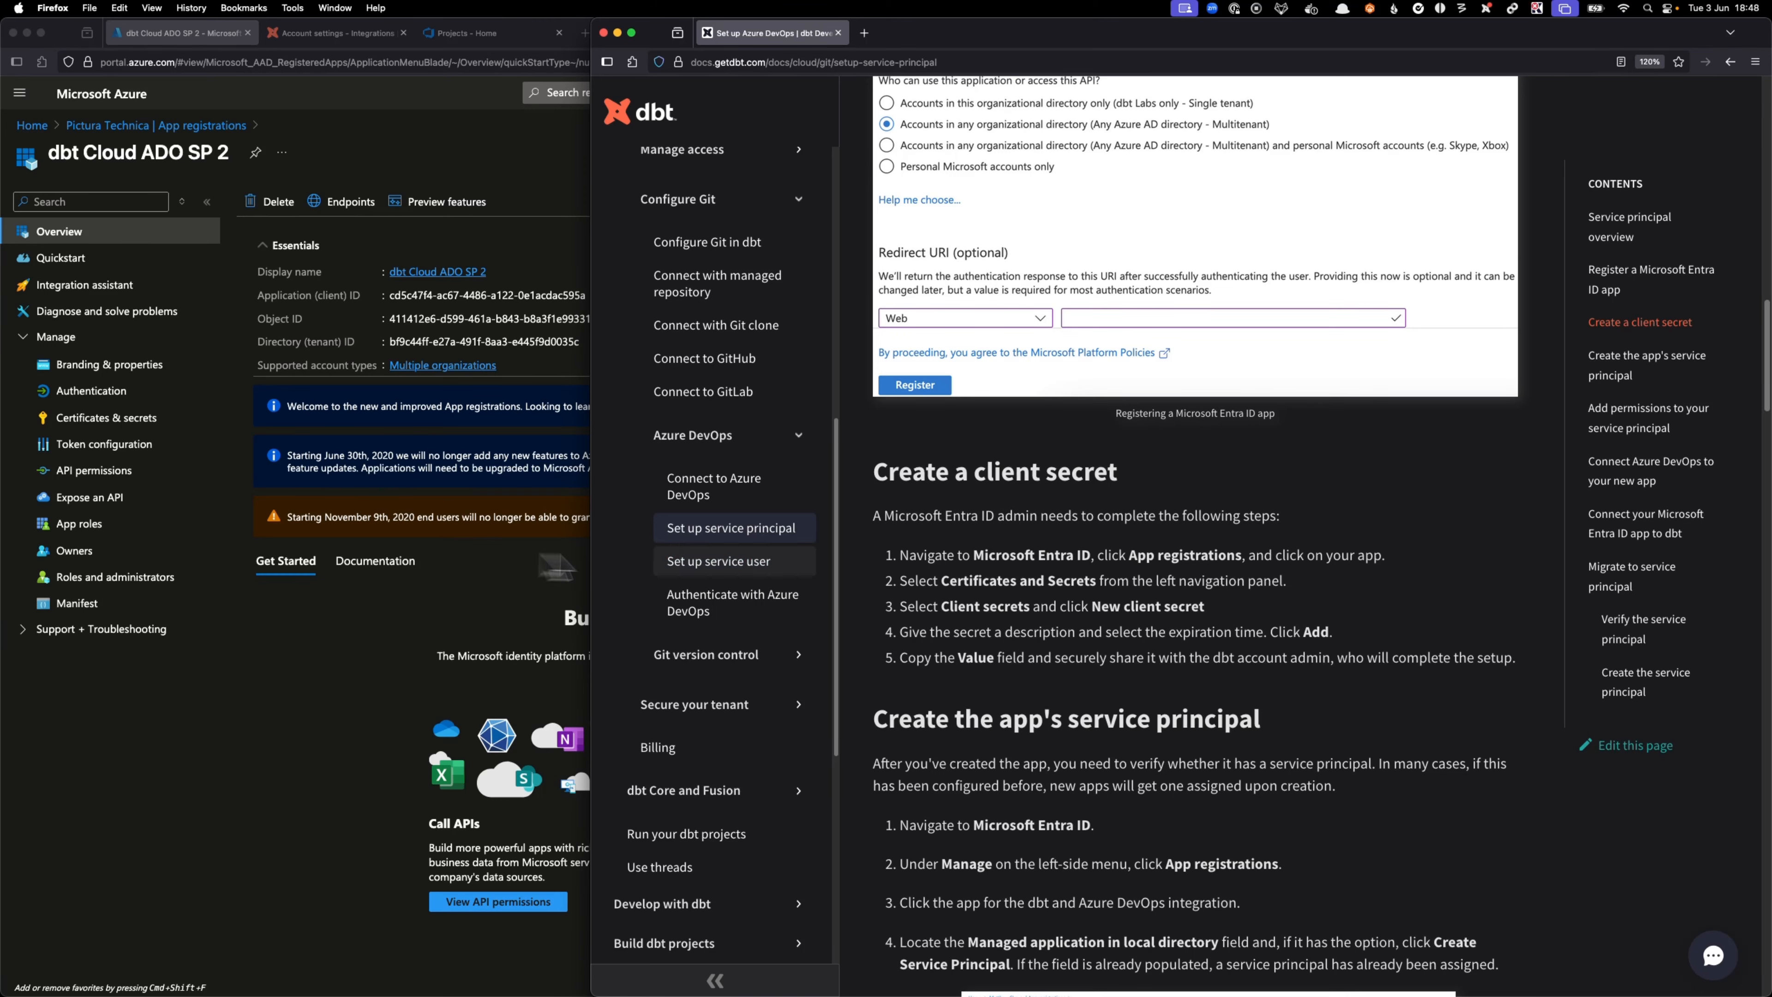
click(532, 244)
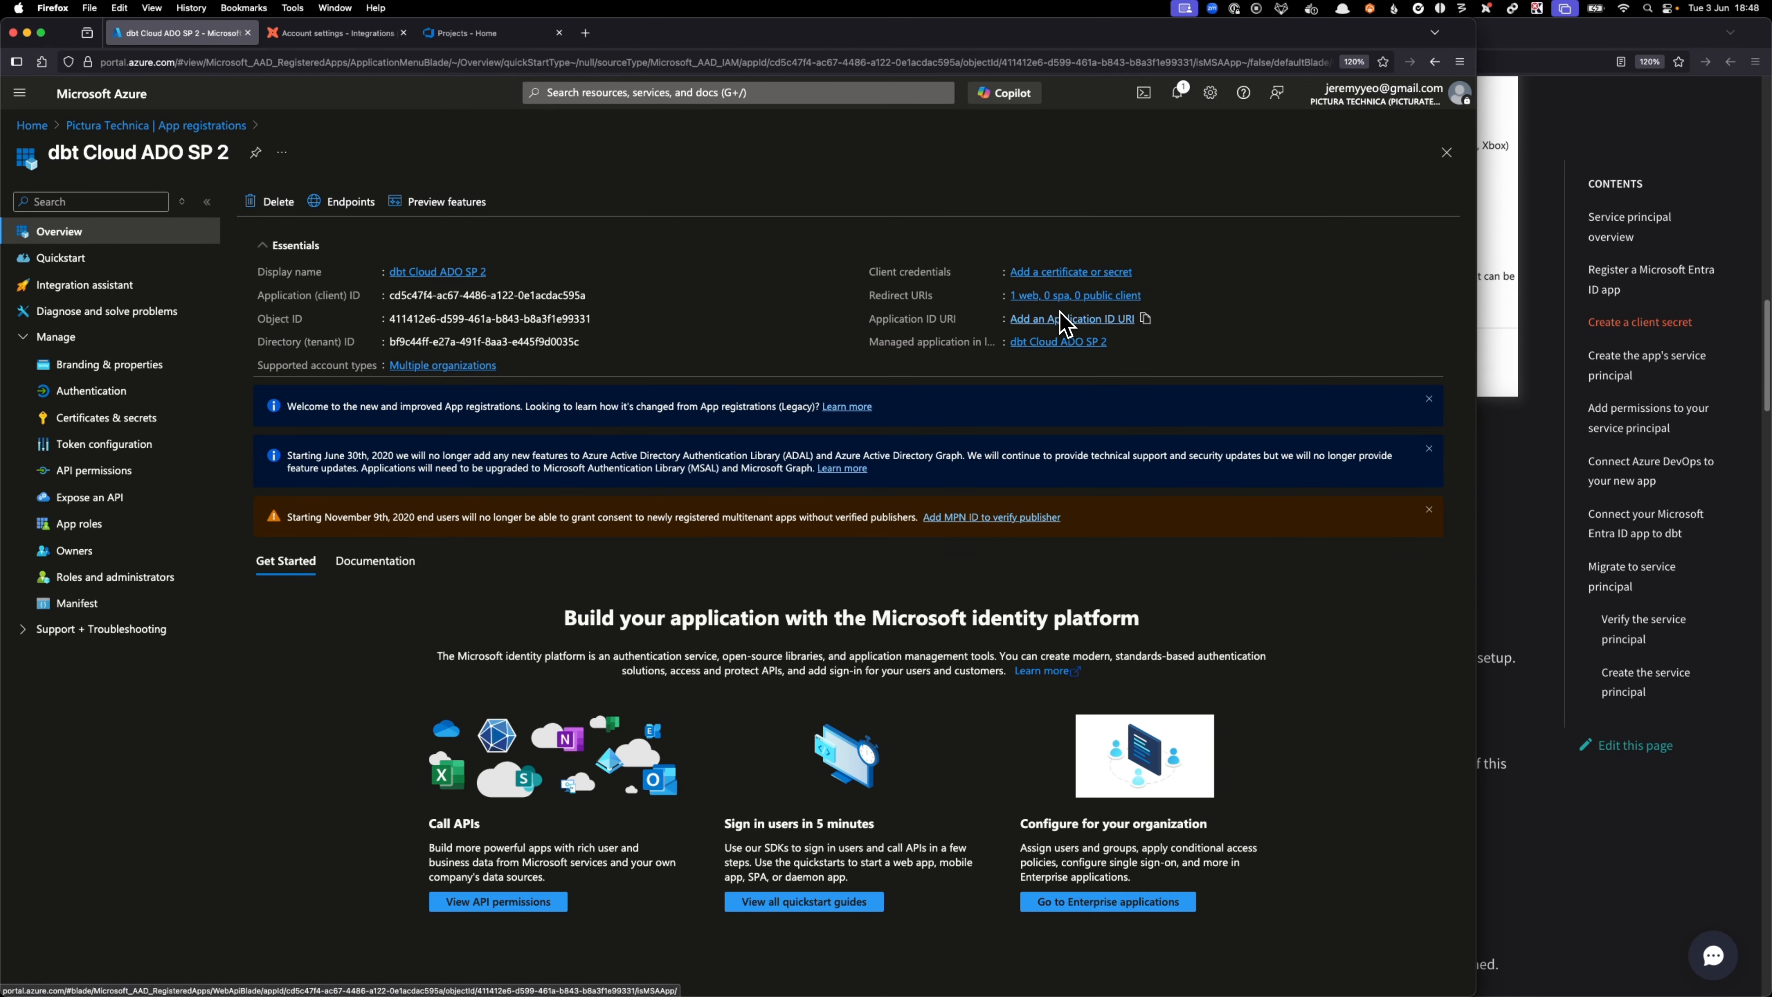
click(1072, 273)
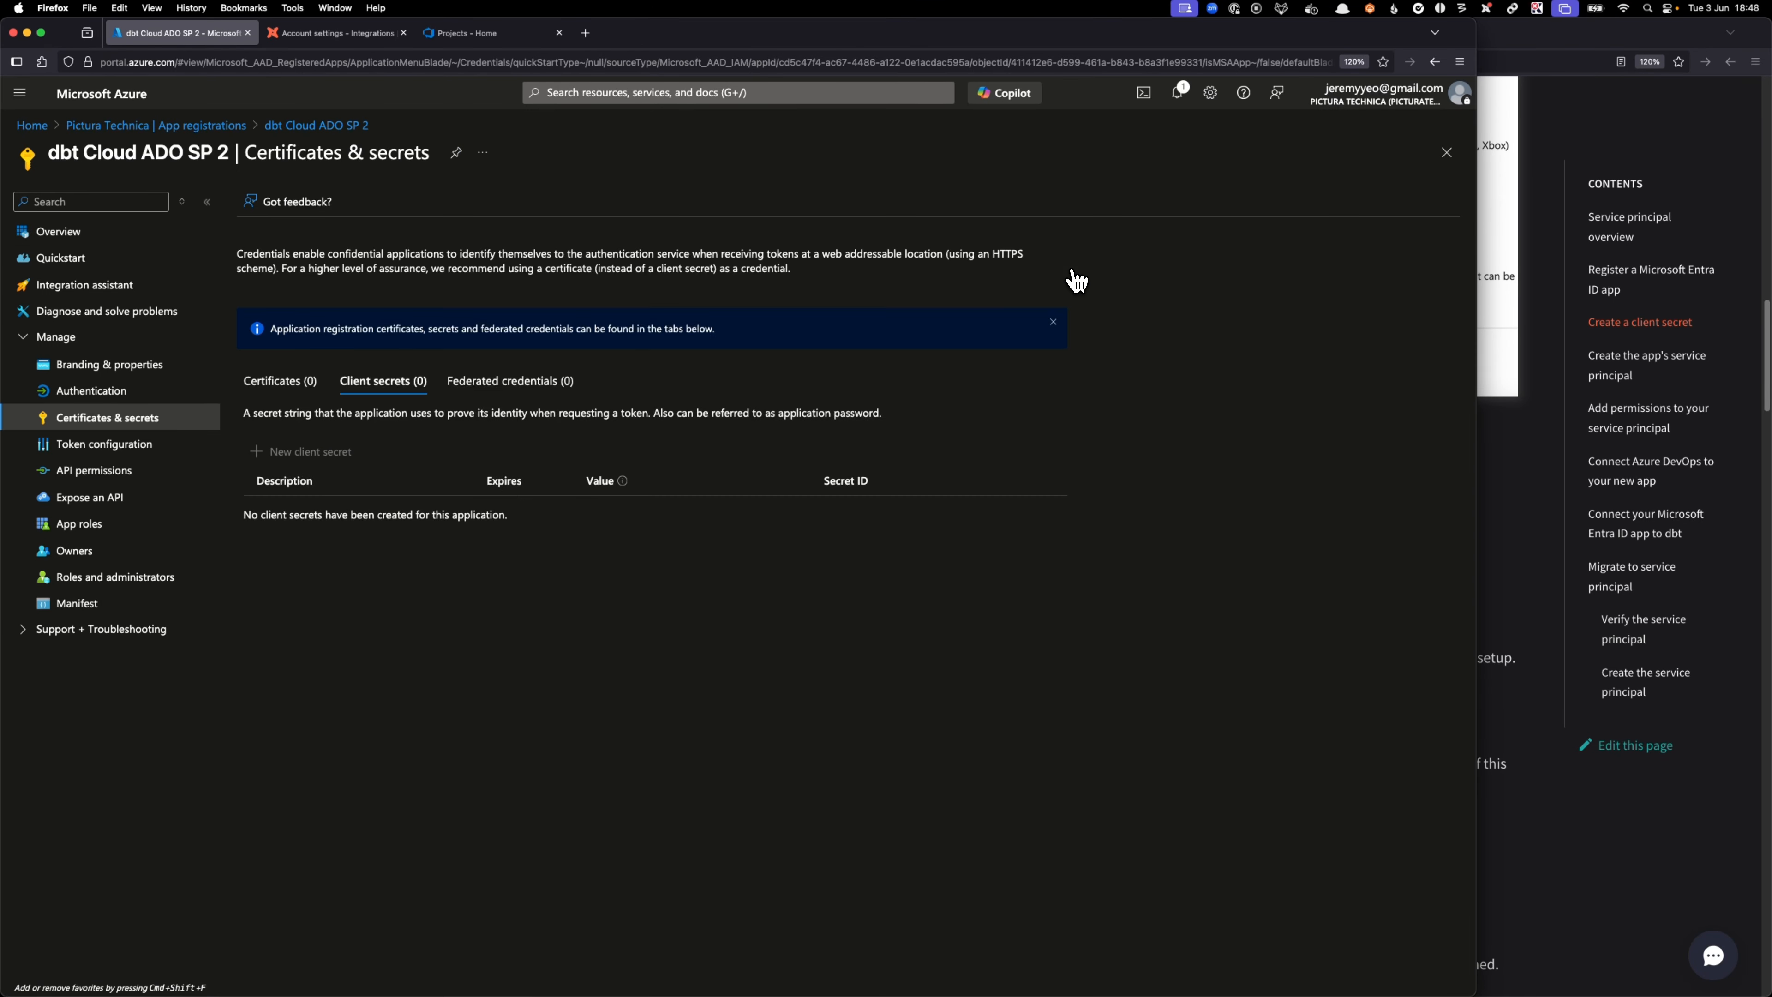
click(340, 452)
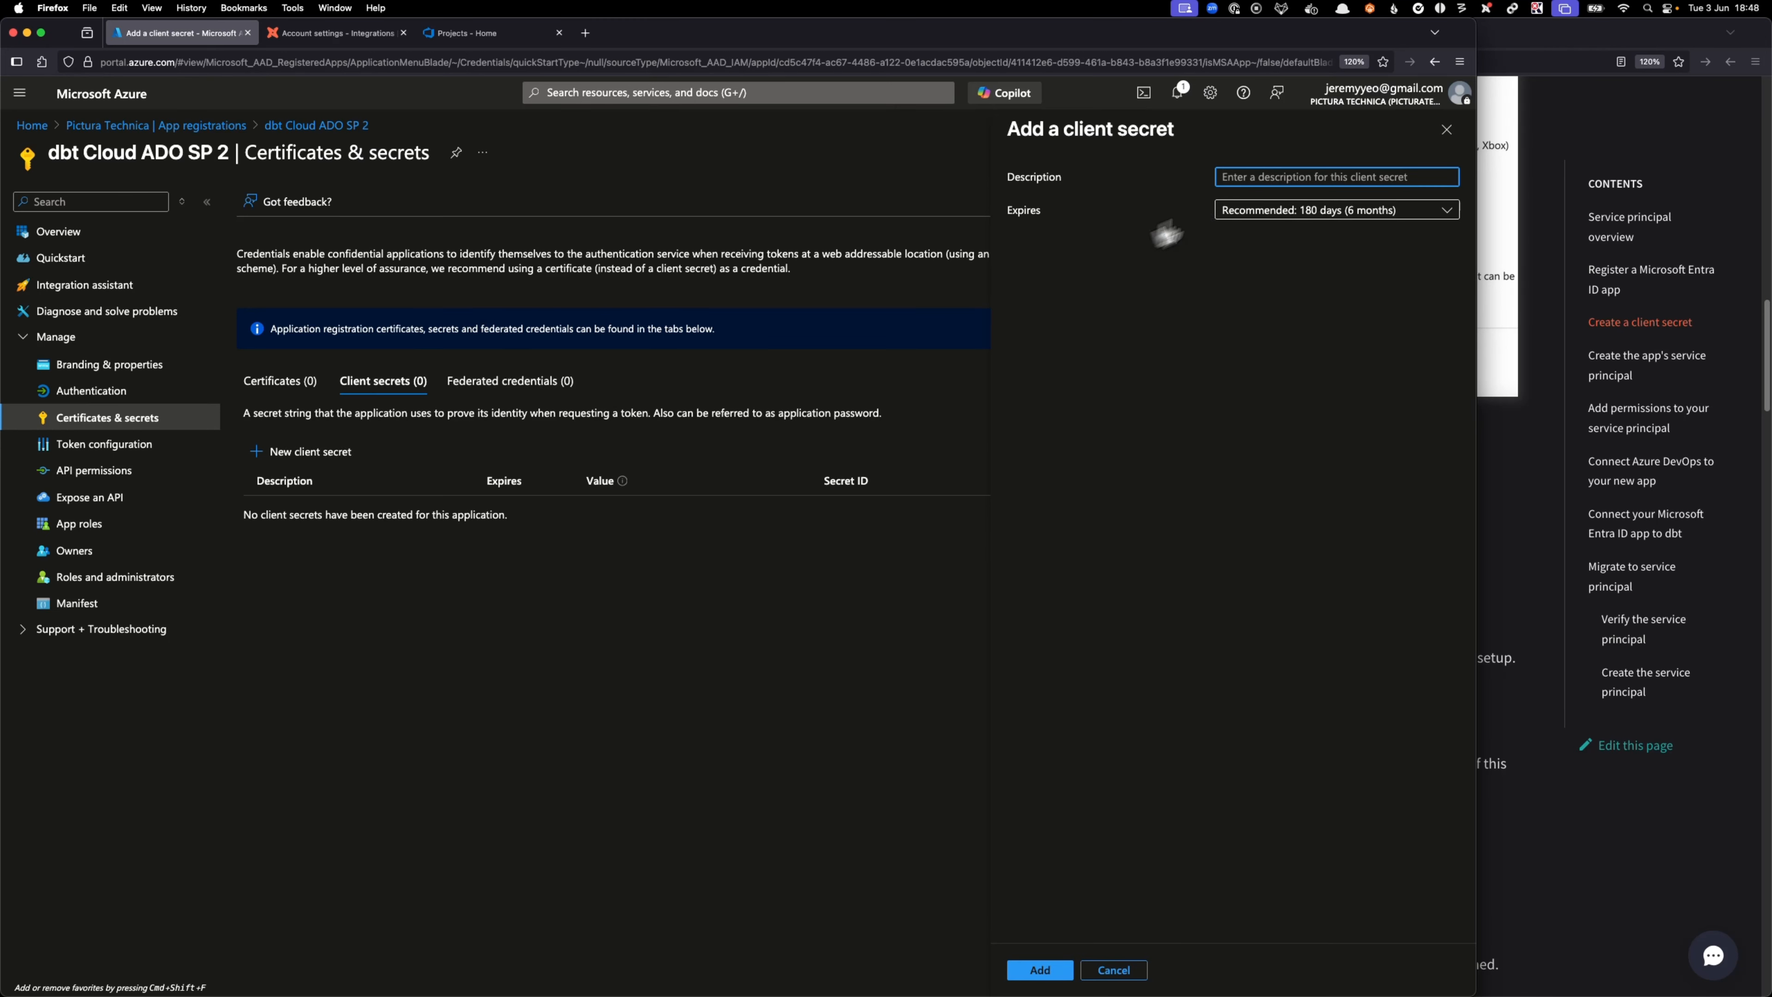
text(dbt Cloud ADO)
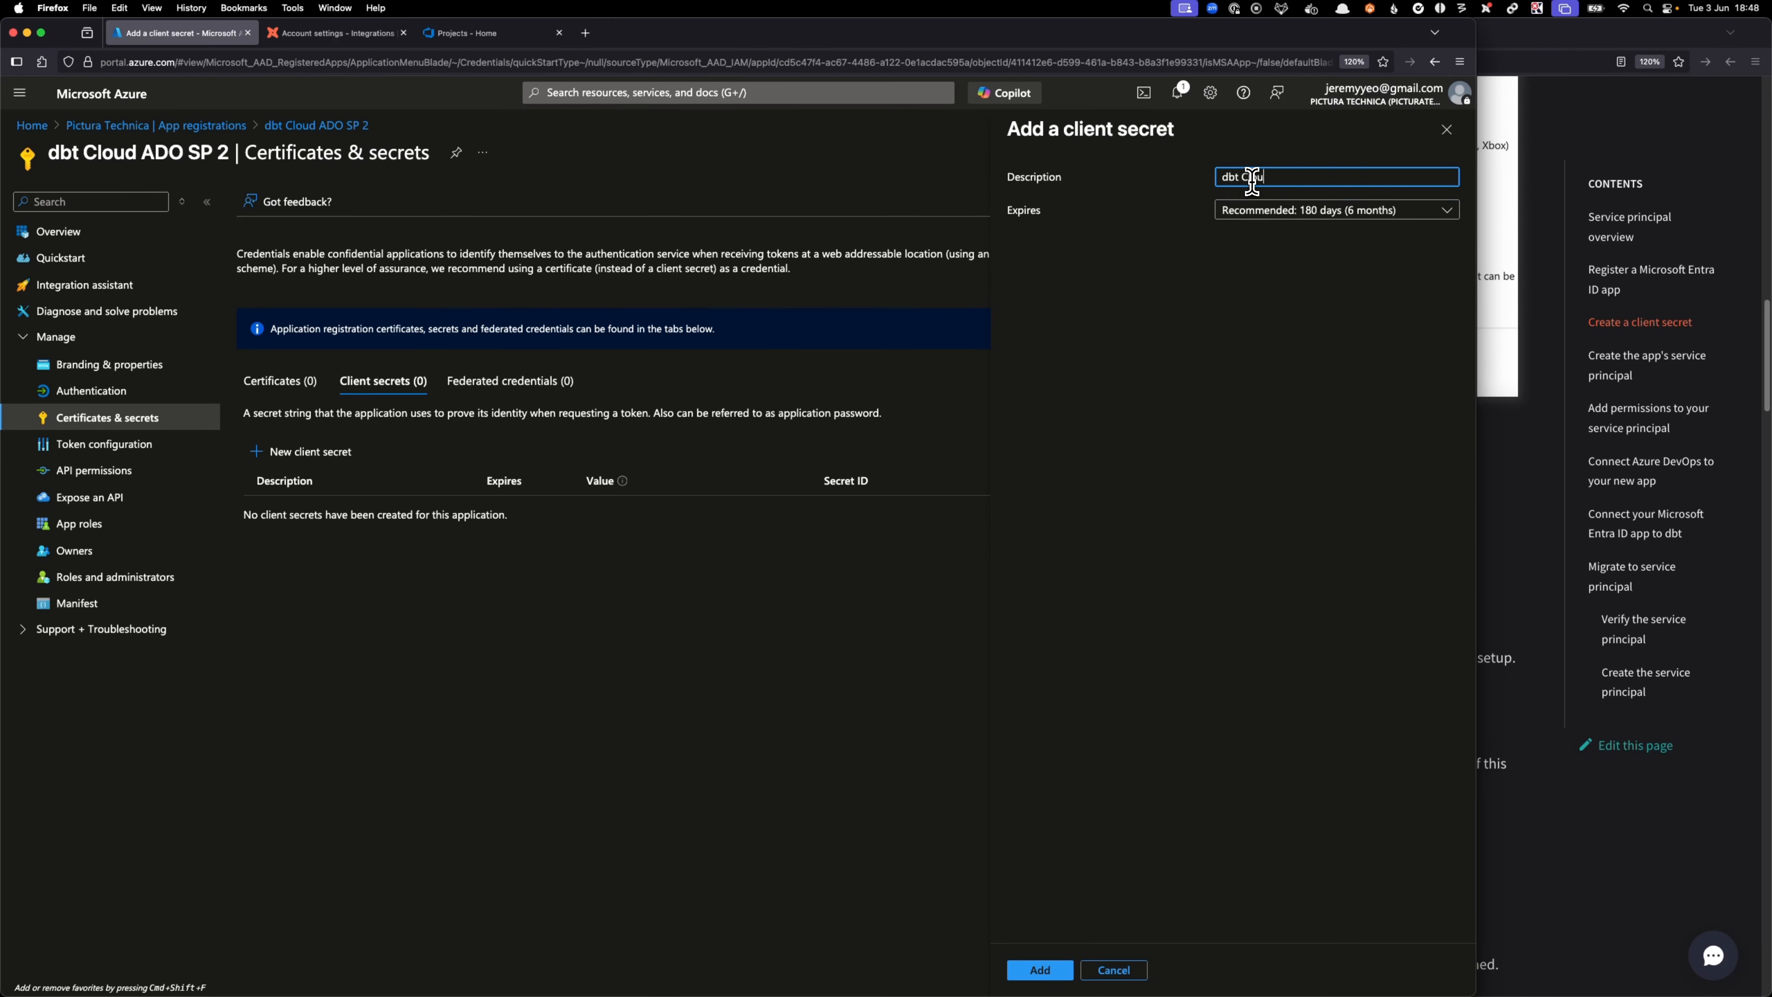
click(1271, 208)
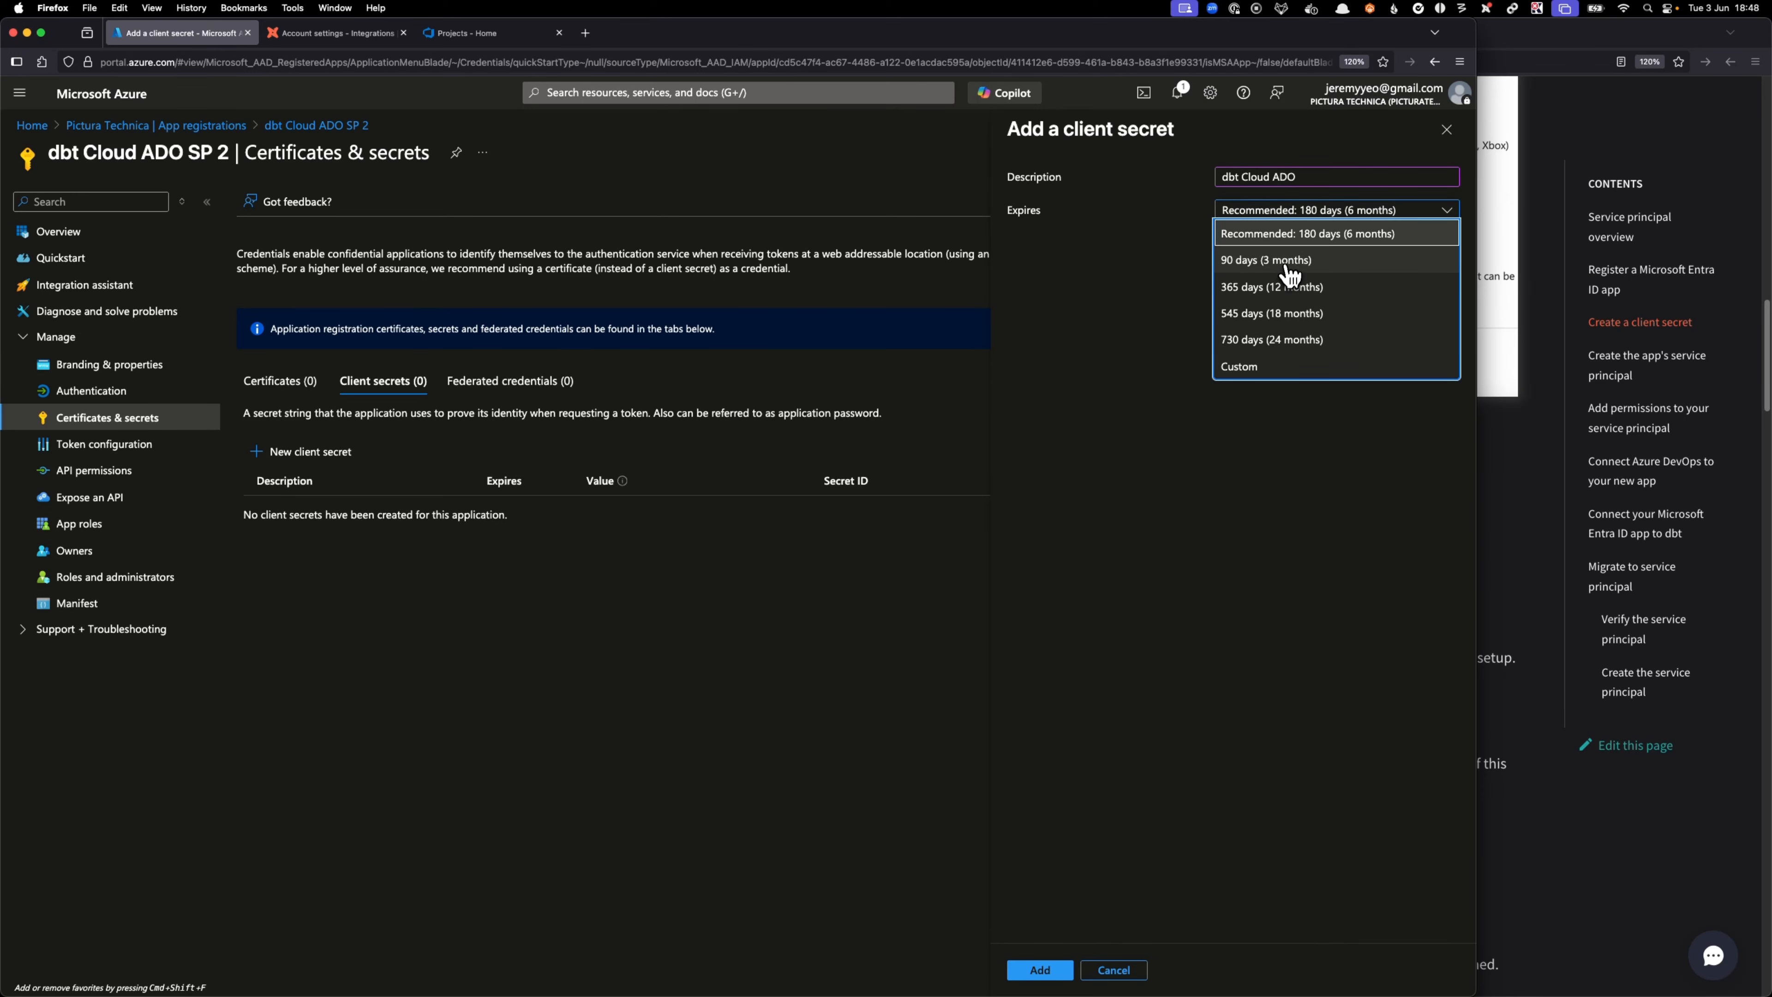
click(1144, 635)
click(1040, 970)
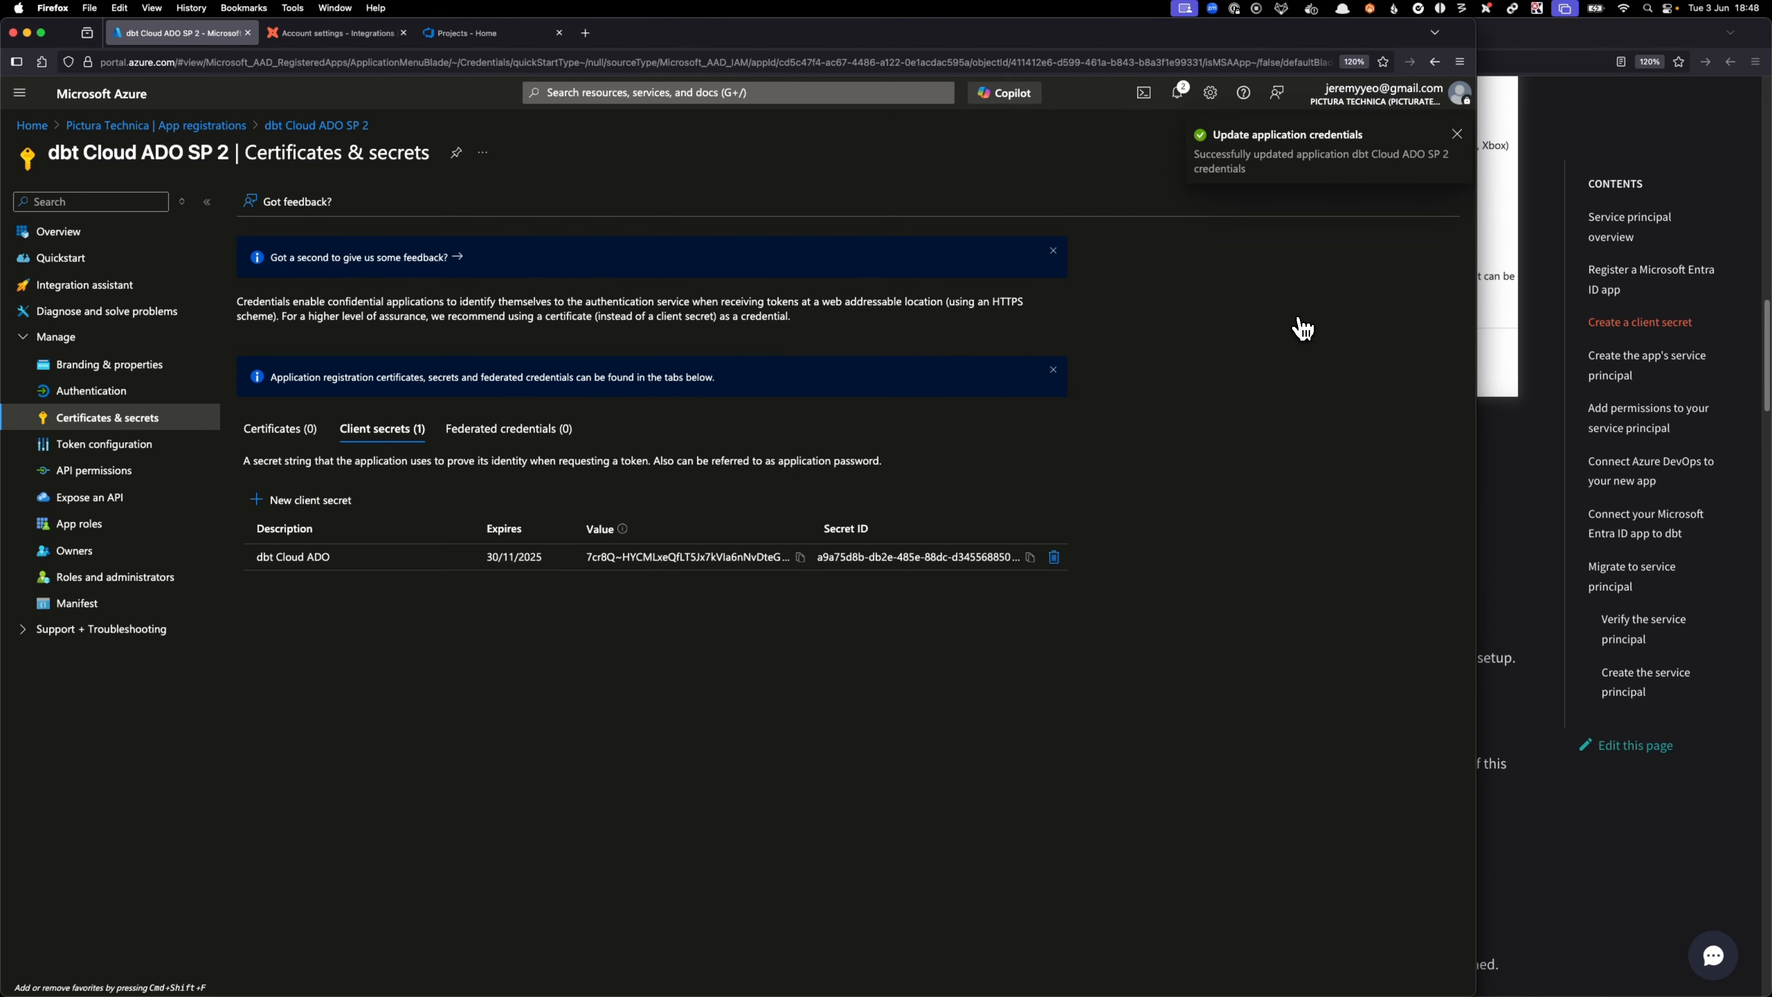
- Copy the value of the dbt Cloud ADO client secret
click(799, 557)
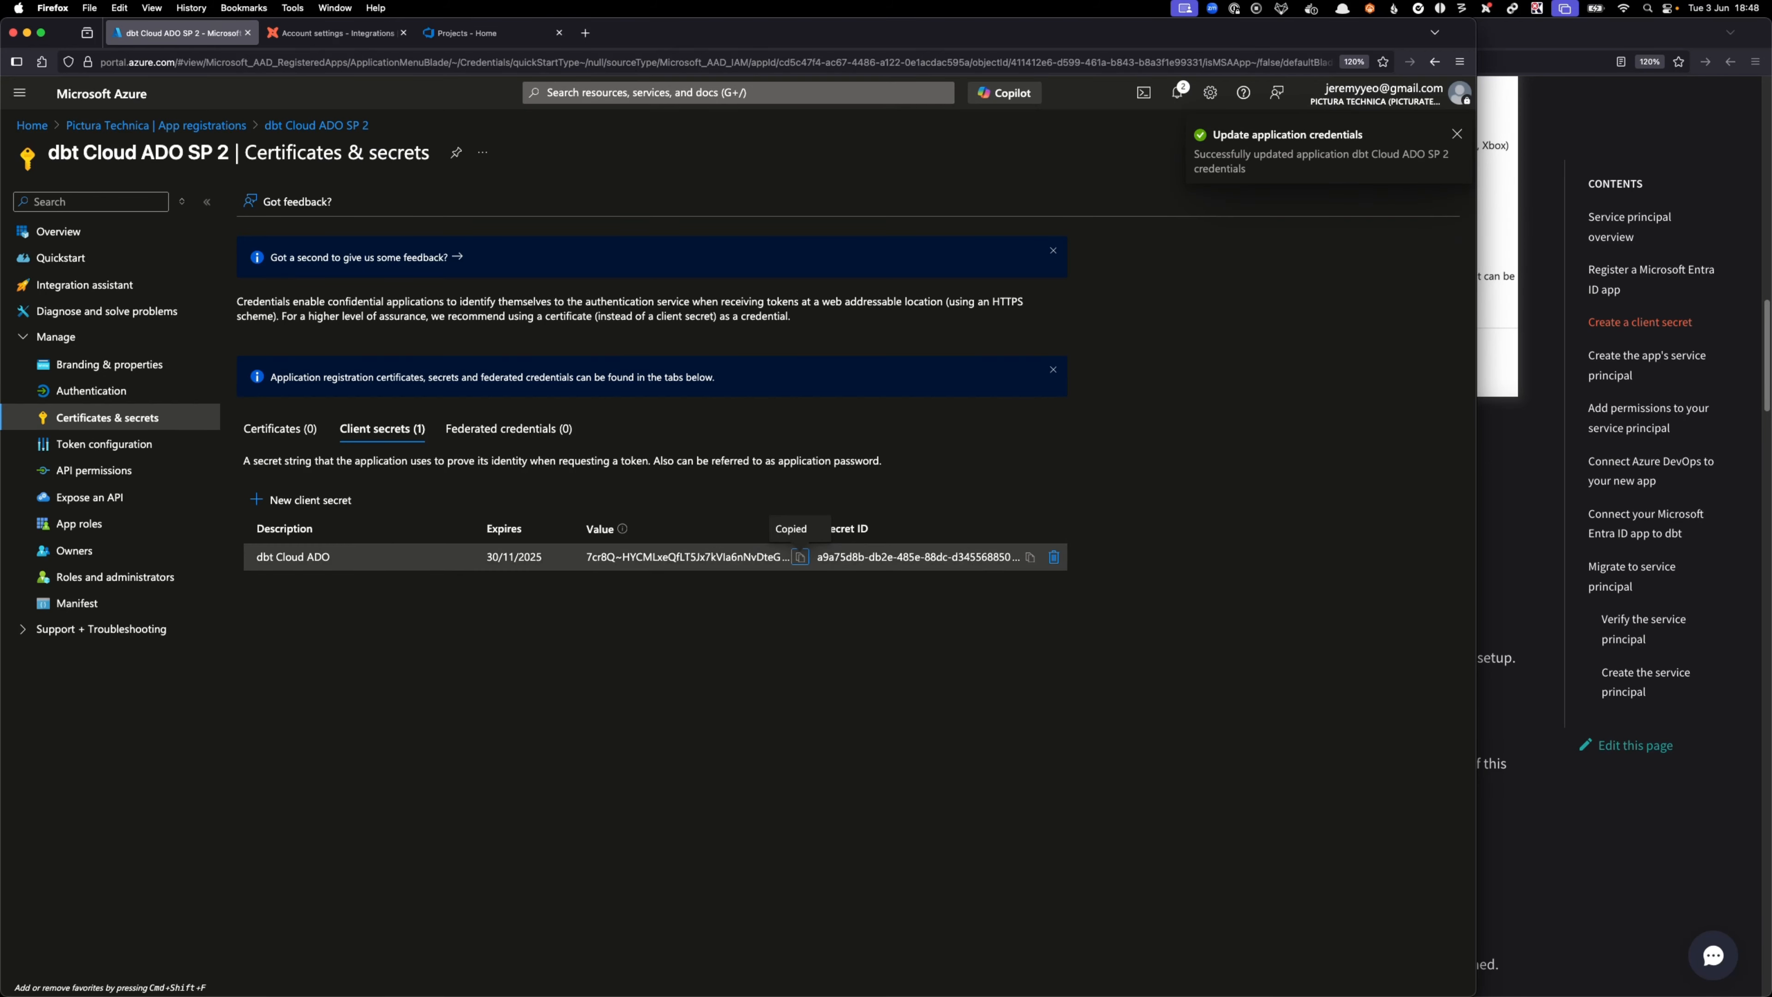
key(super+Tab)
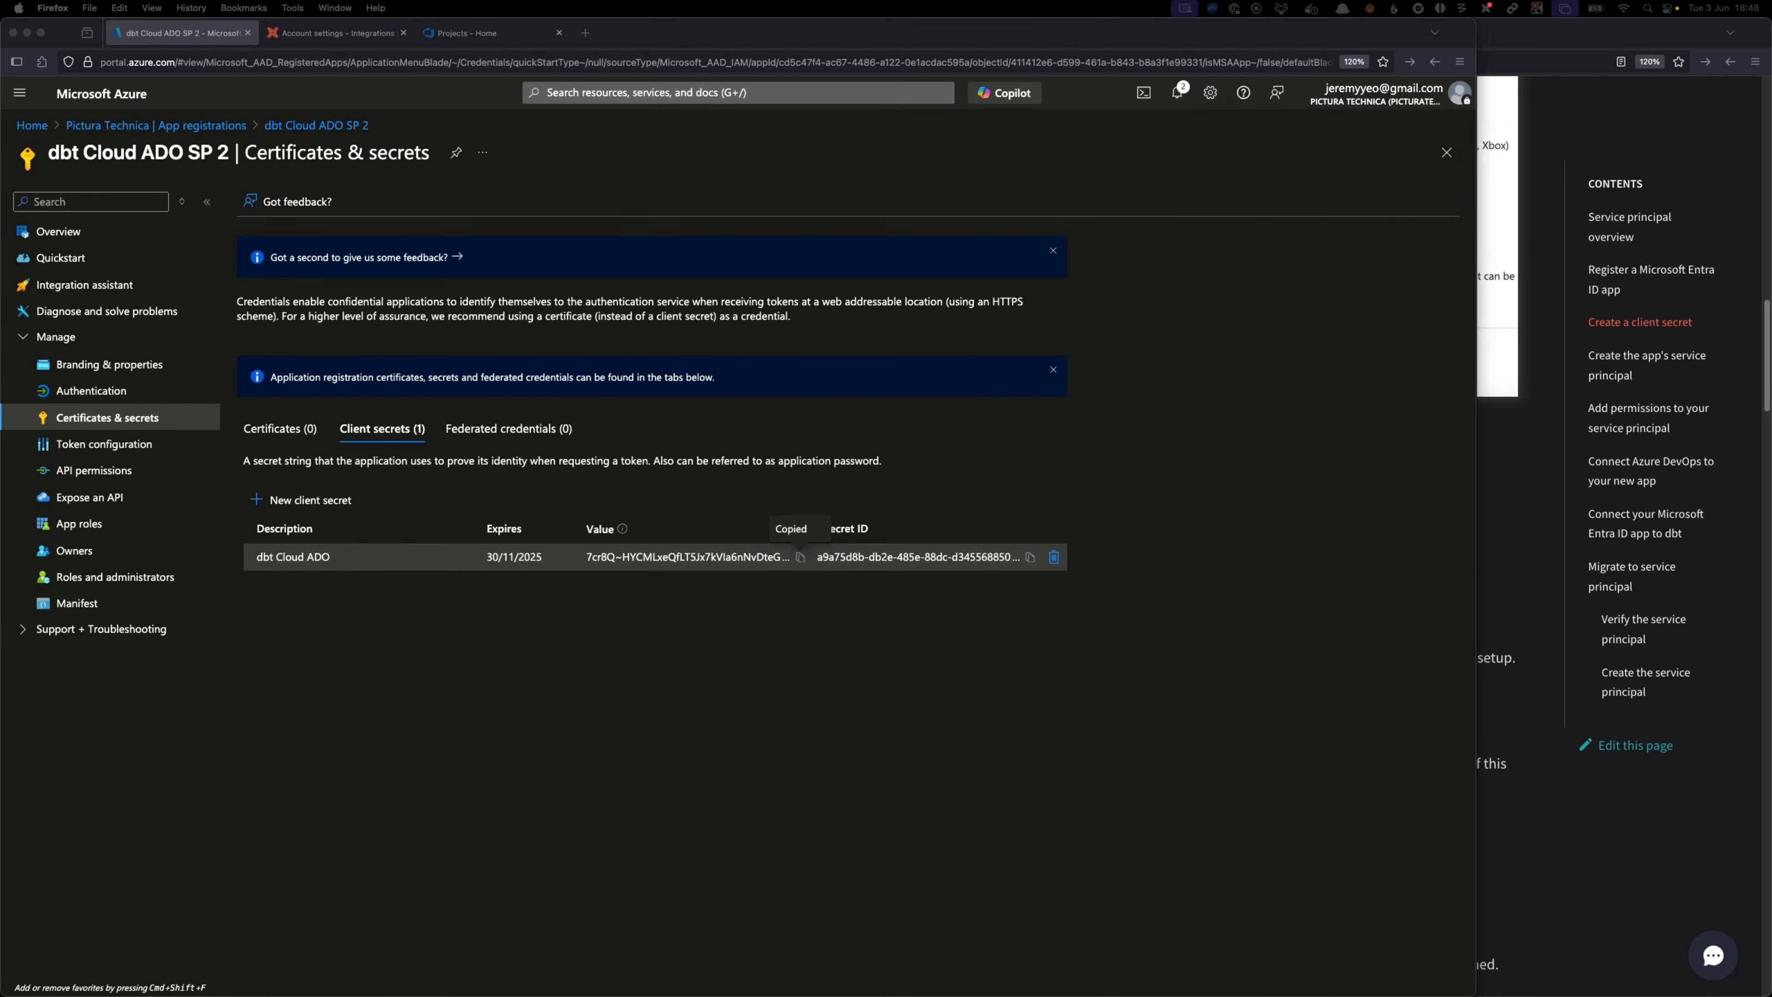
click(1179, 478)
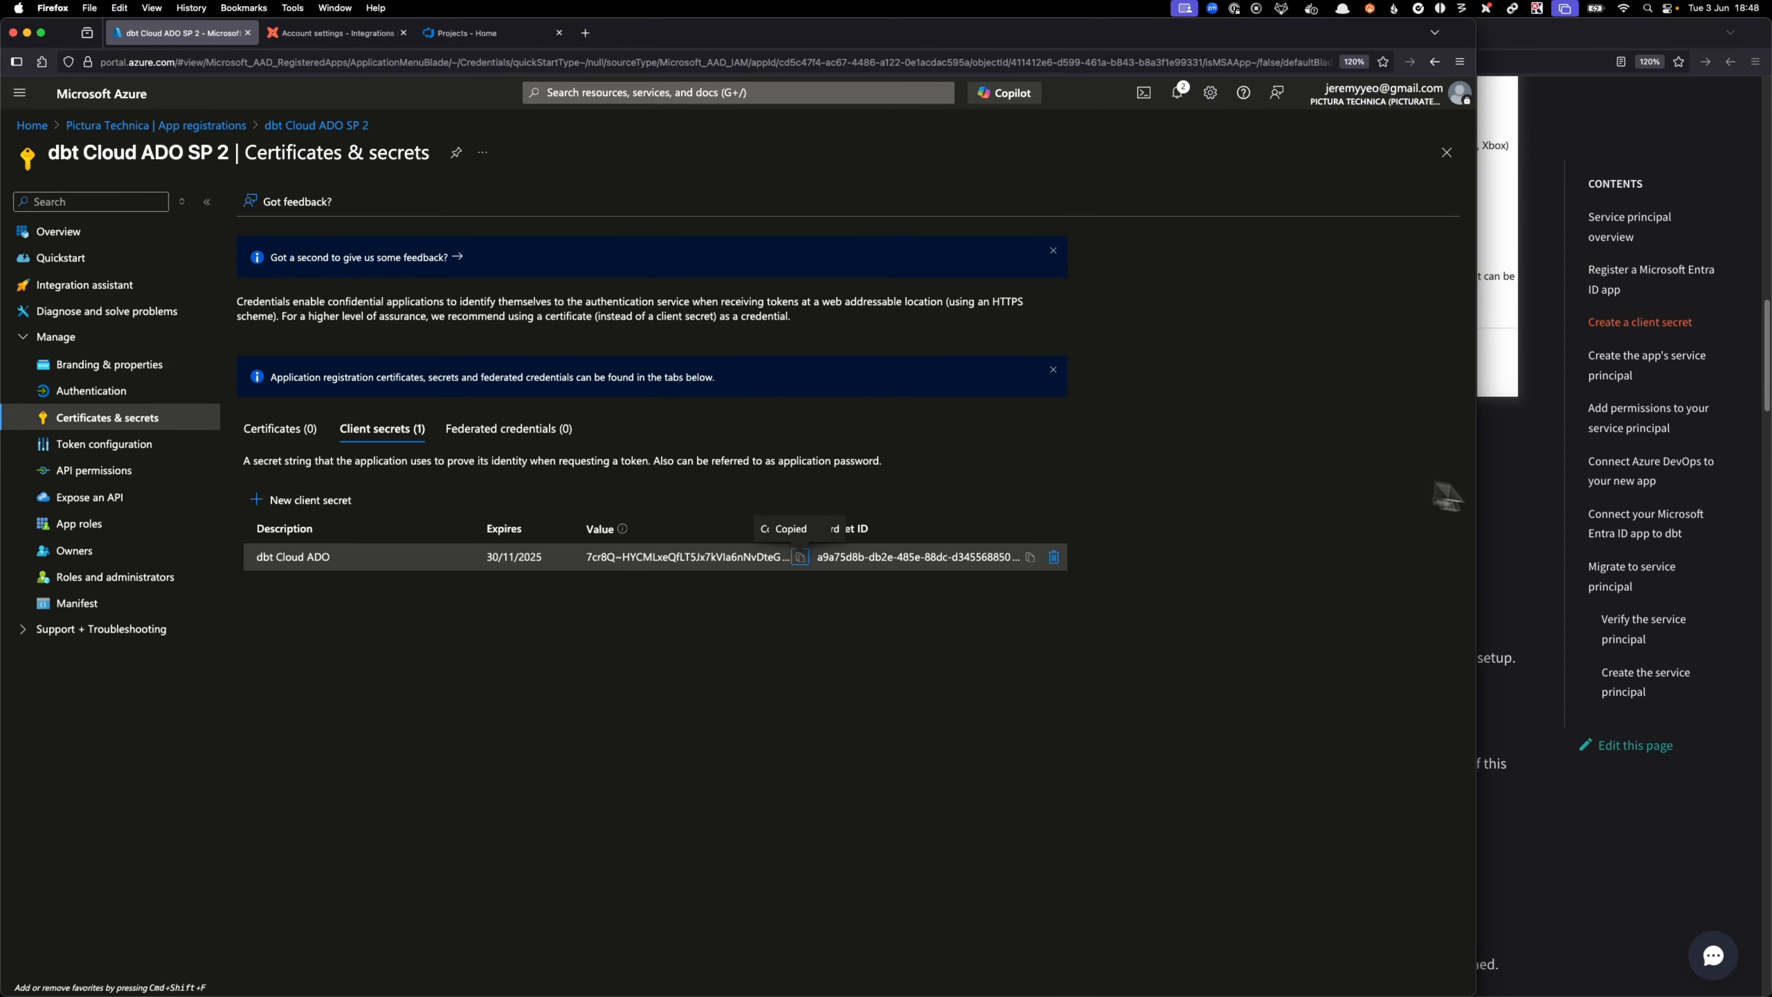
- Read the dbt docs section on creating the app's service principal and open the registered app's overview in Azure
click(1531, 509)
scroll(1130, 587, down, 3)
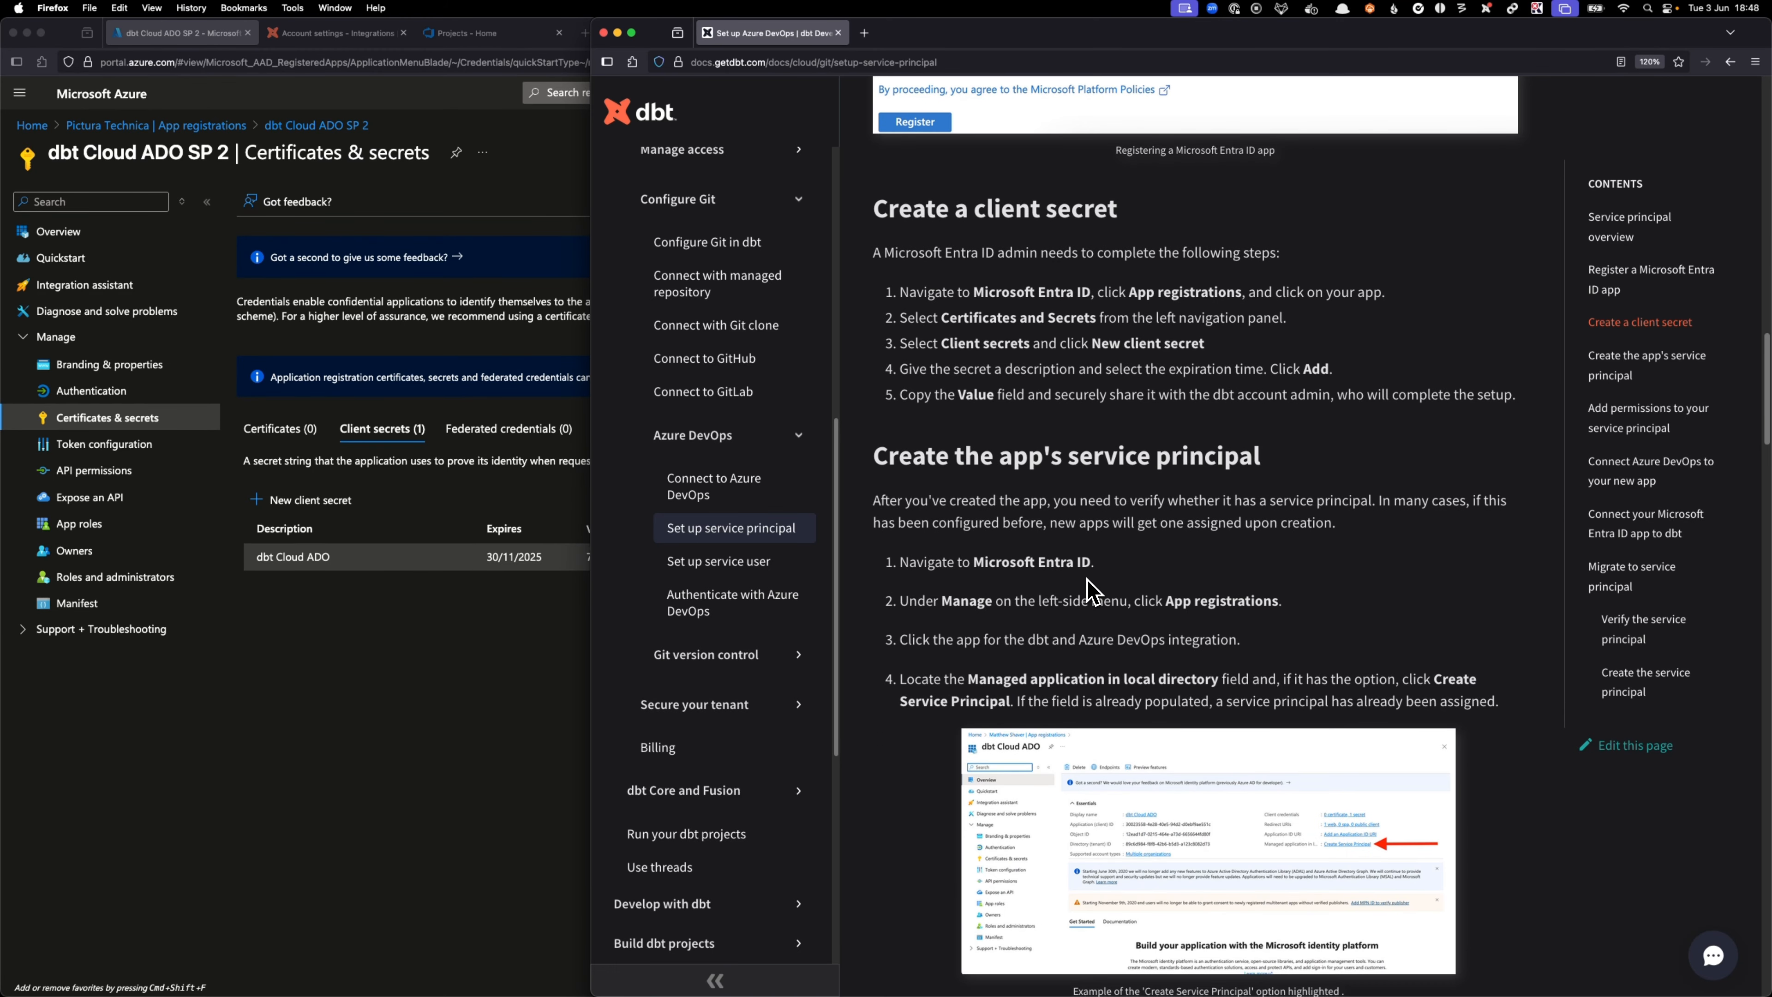
scroll(1086, 578, down, 4)
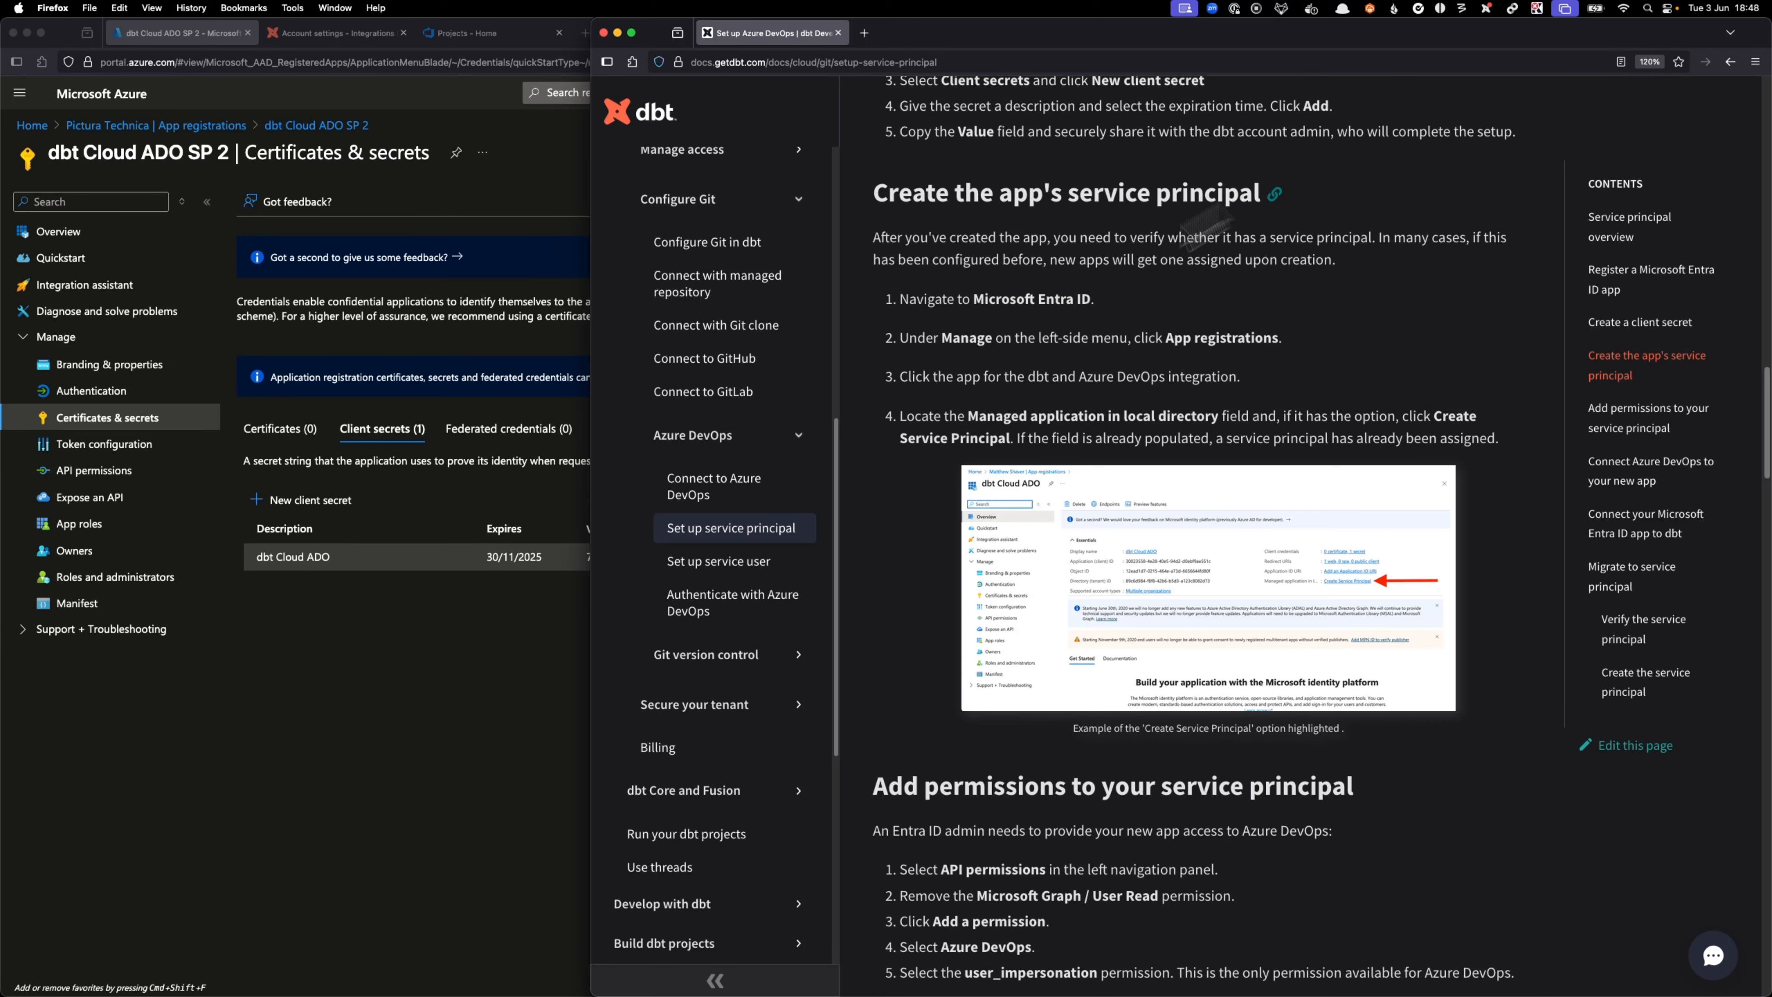
click(395, 711)
click(98, 233)
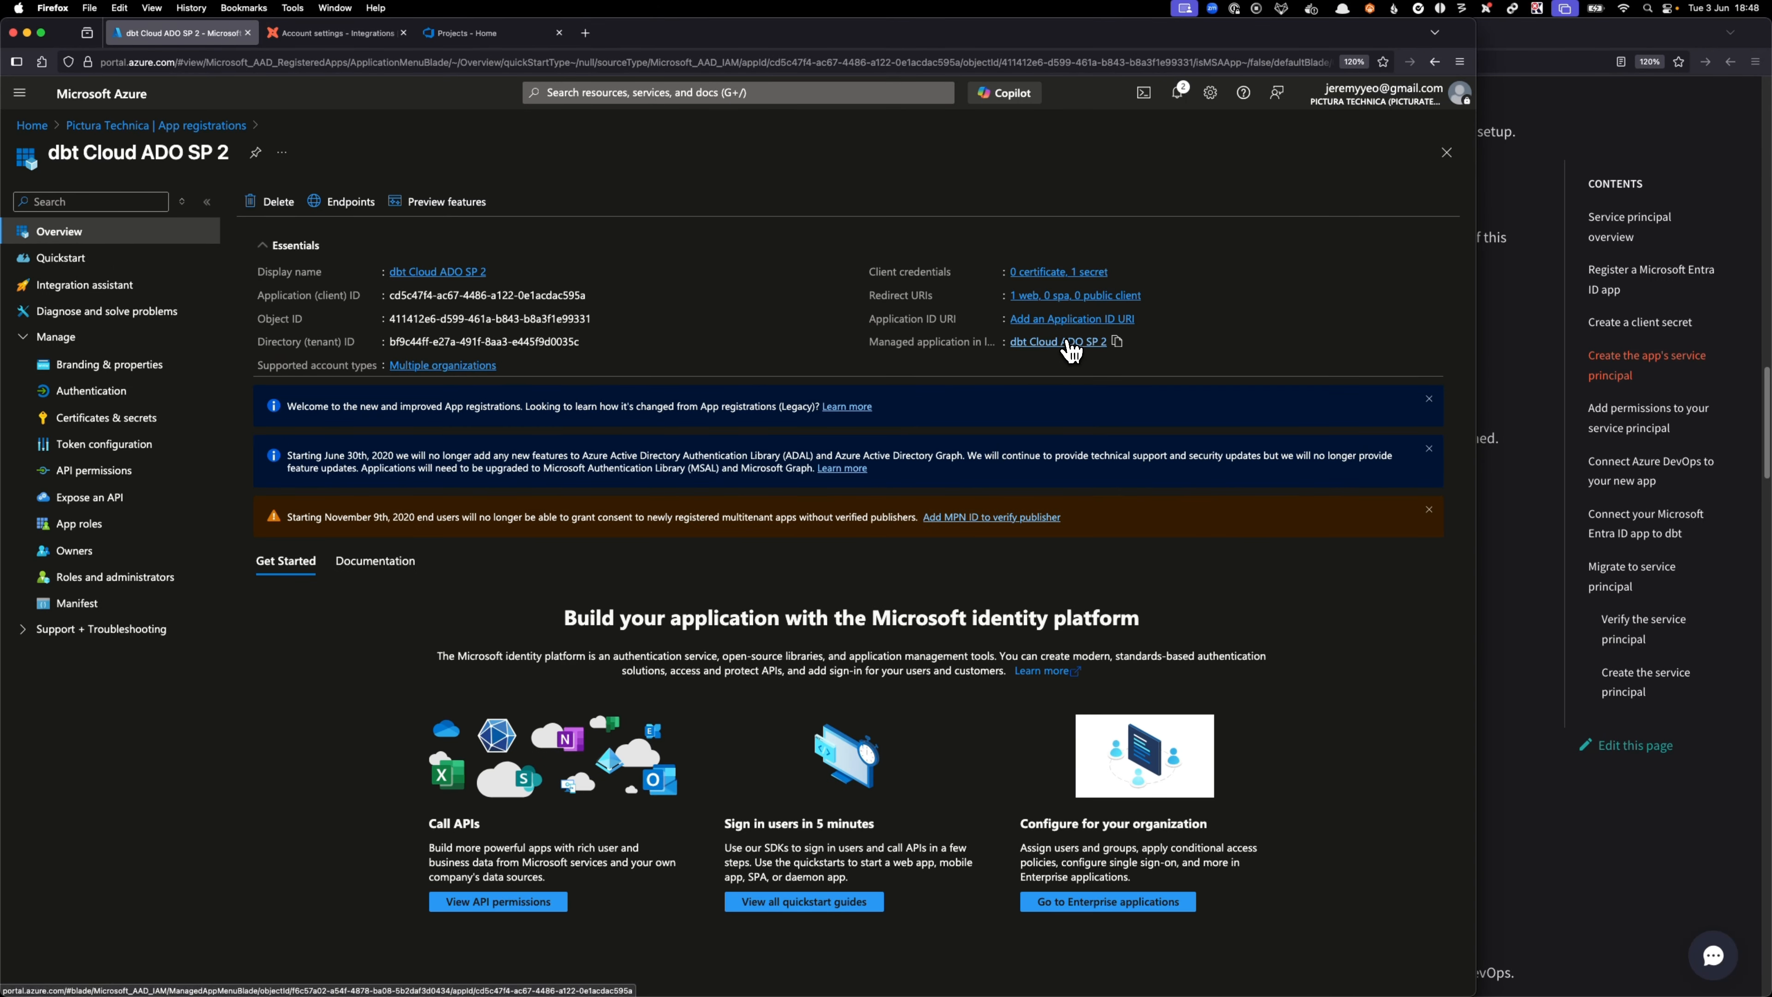
- Compare the app's managed application in local directory field with the docs screenshot showing the Create Service Principal option
click(1469, 445)
scroll(1360, 503, down, 3)
click(1363, 546)
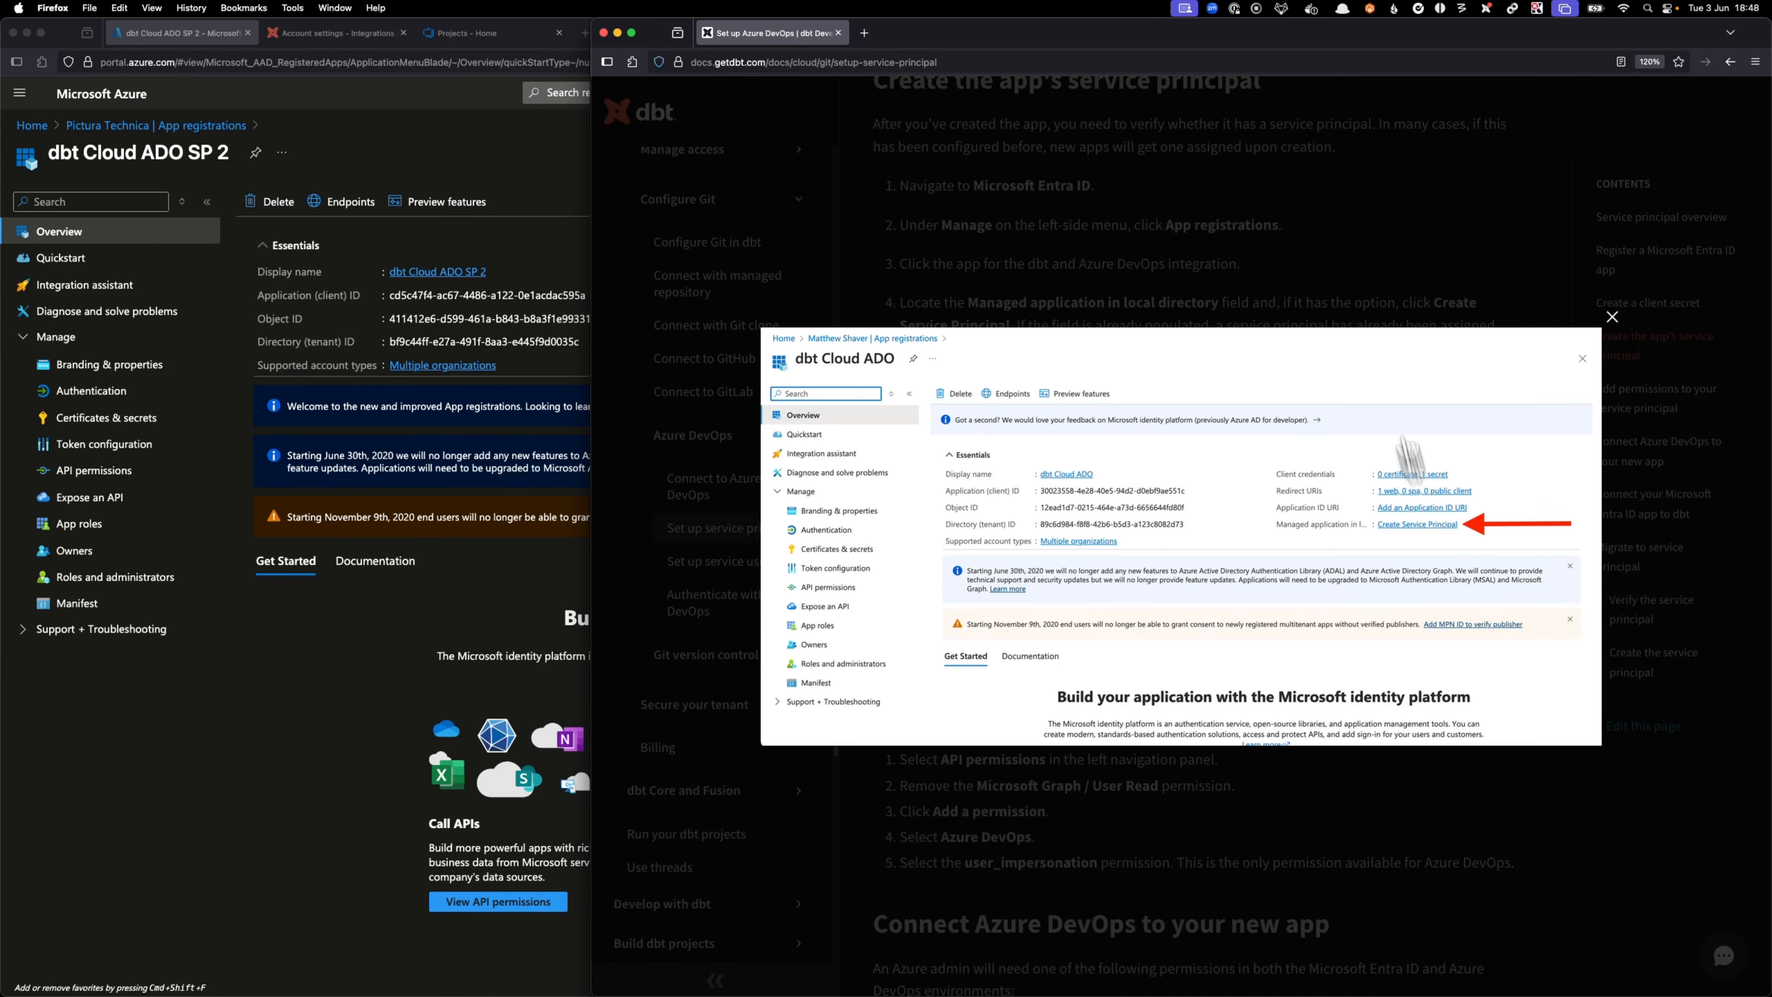
click(1341, 201)
scroll(907, 509, down, 5)
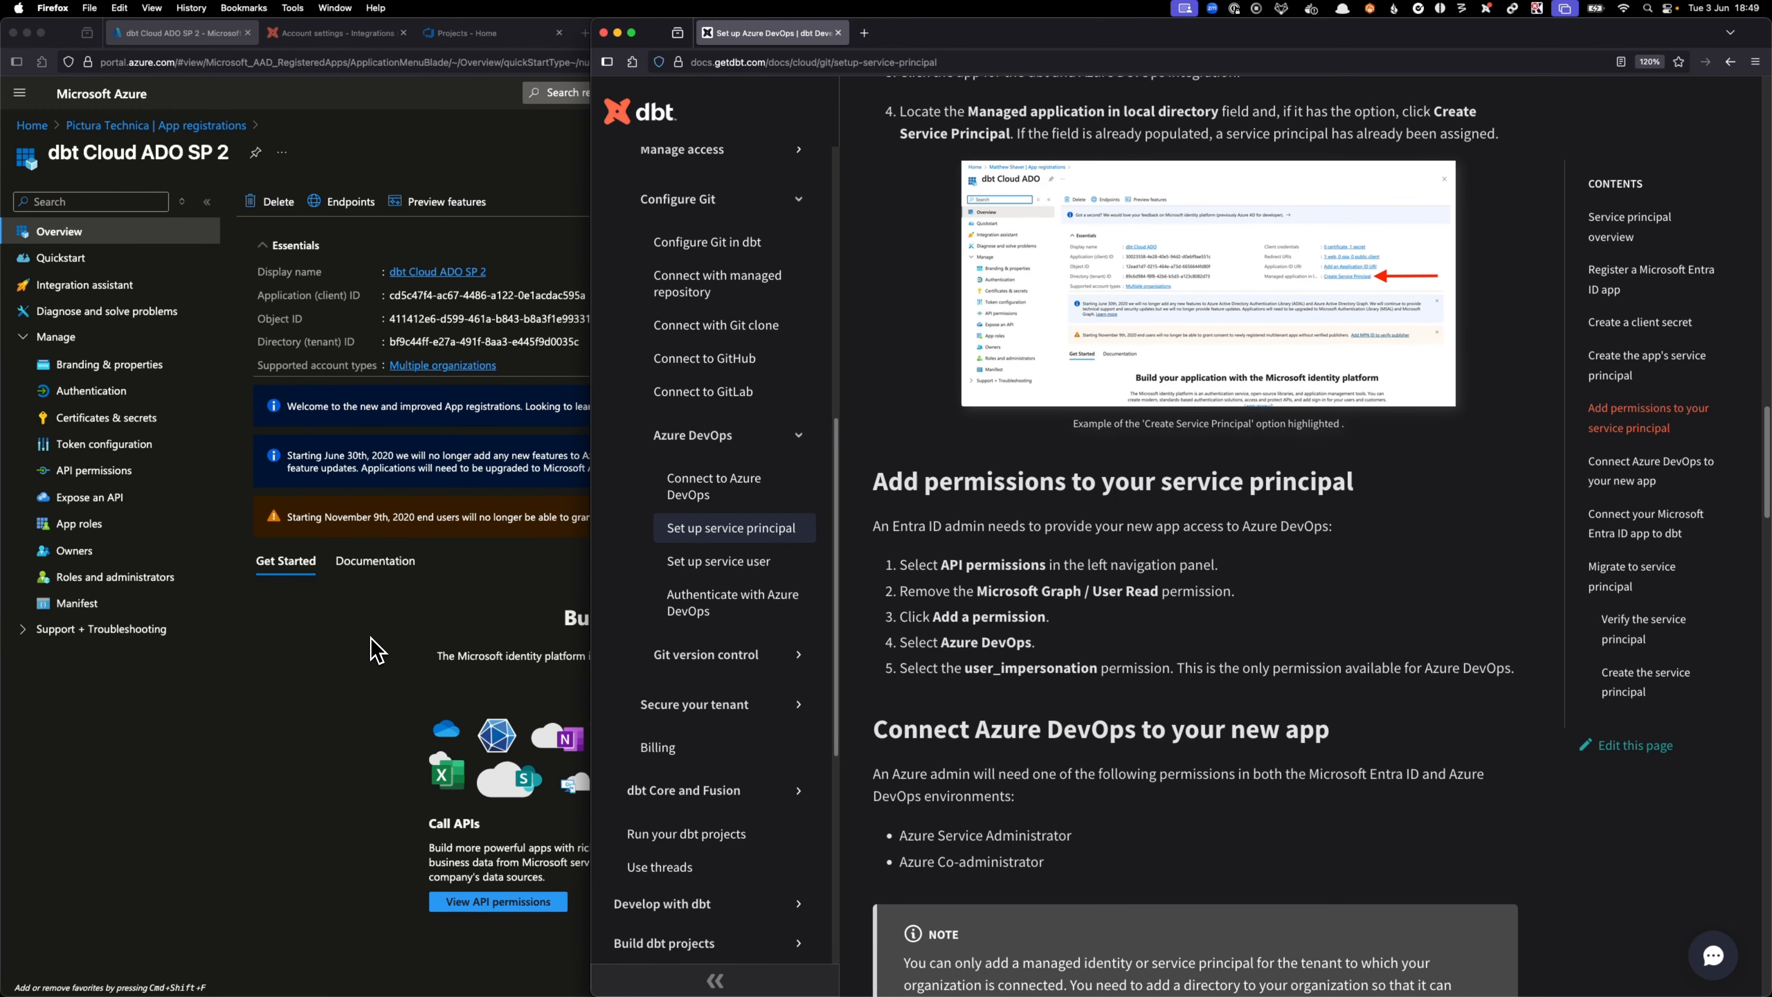
click(376, 650)
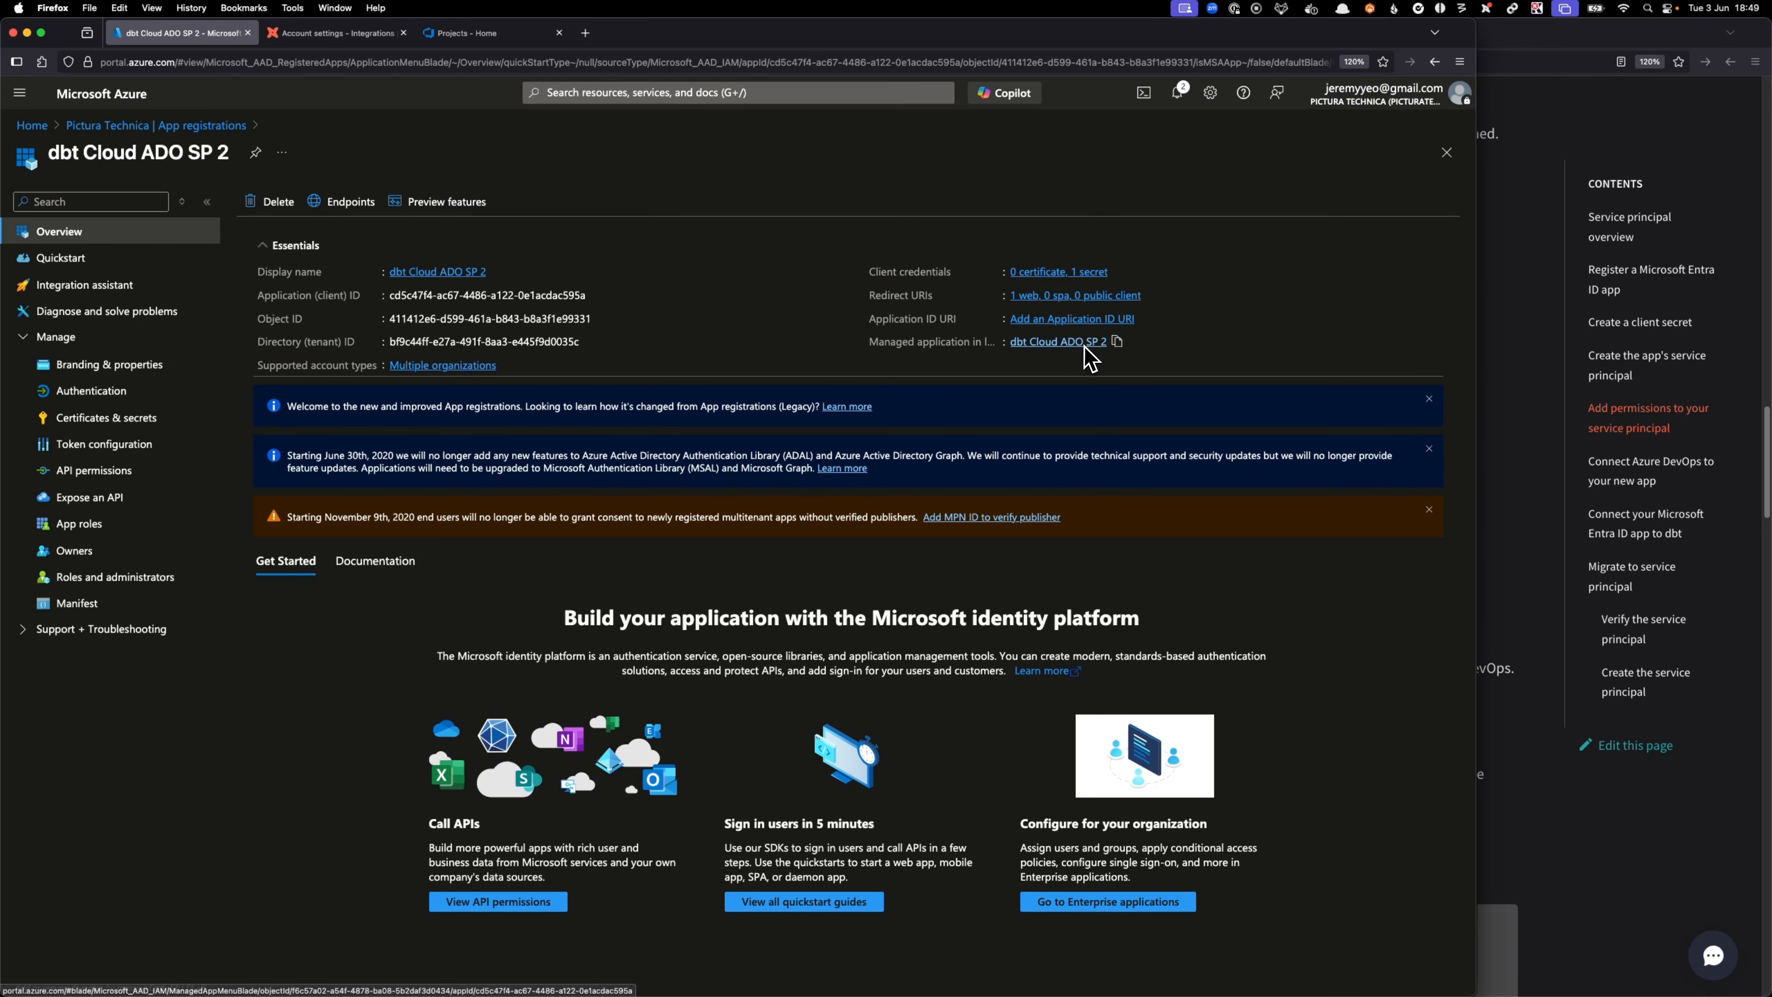
- Review the dbt docs instructions for adding Azure DevOps permissions to the service principal and return to the Azure app's overview
click(1493, 510)
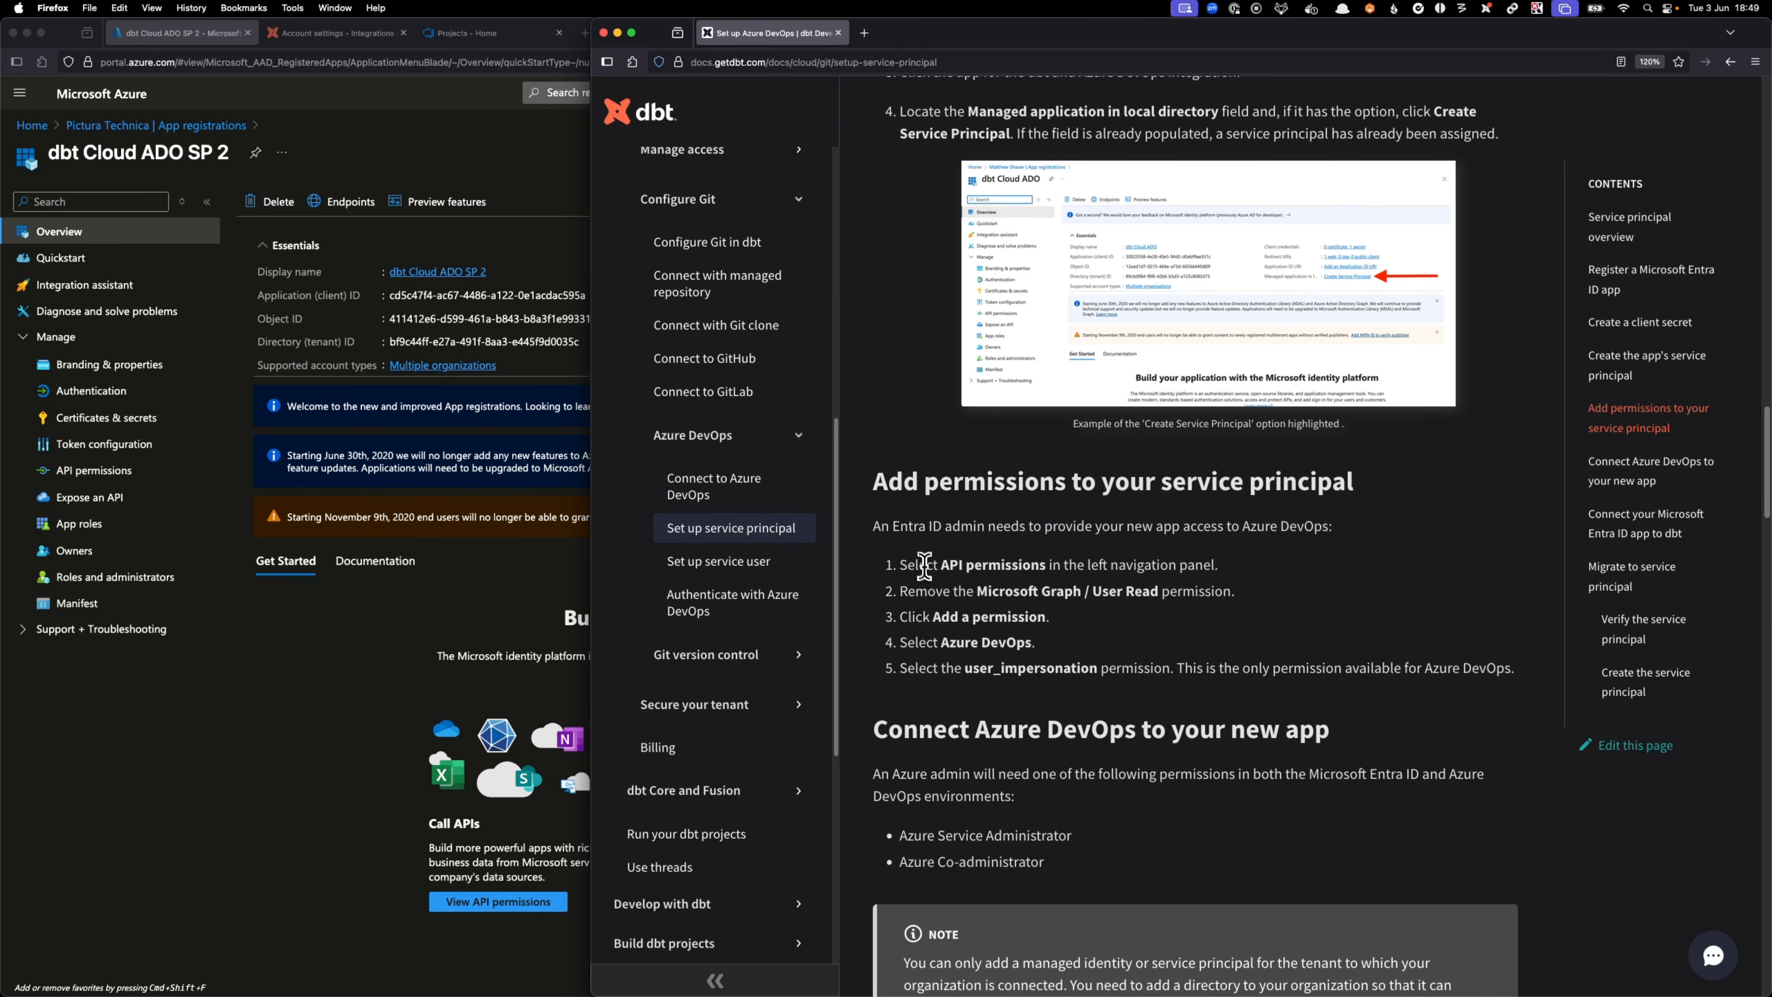
drag(902, 566, 1473, 669)
click(1021, 610)
click(318, 629)
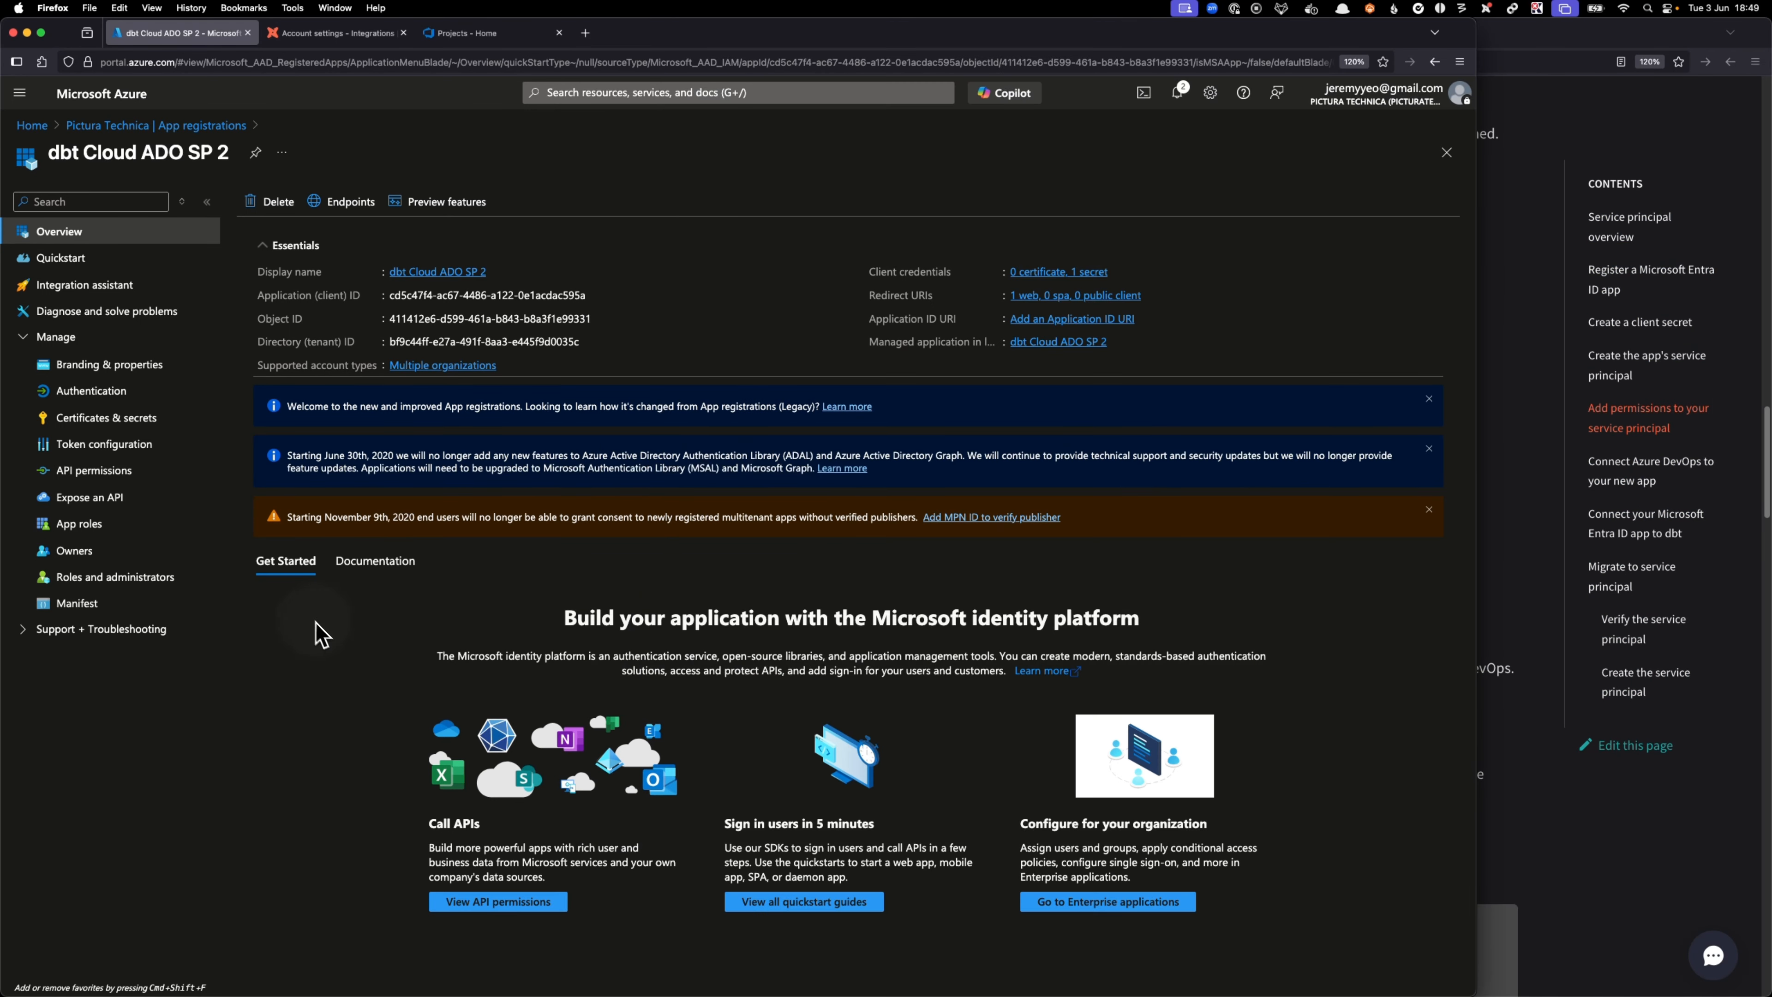
- Remove the Microsoft Graph User.Read permission from the dbt Cloud ADO SP 2 app's API permissions, as the dbt docs instruct
click(94, 470)
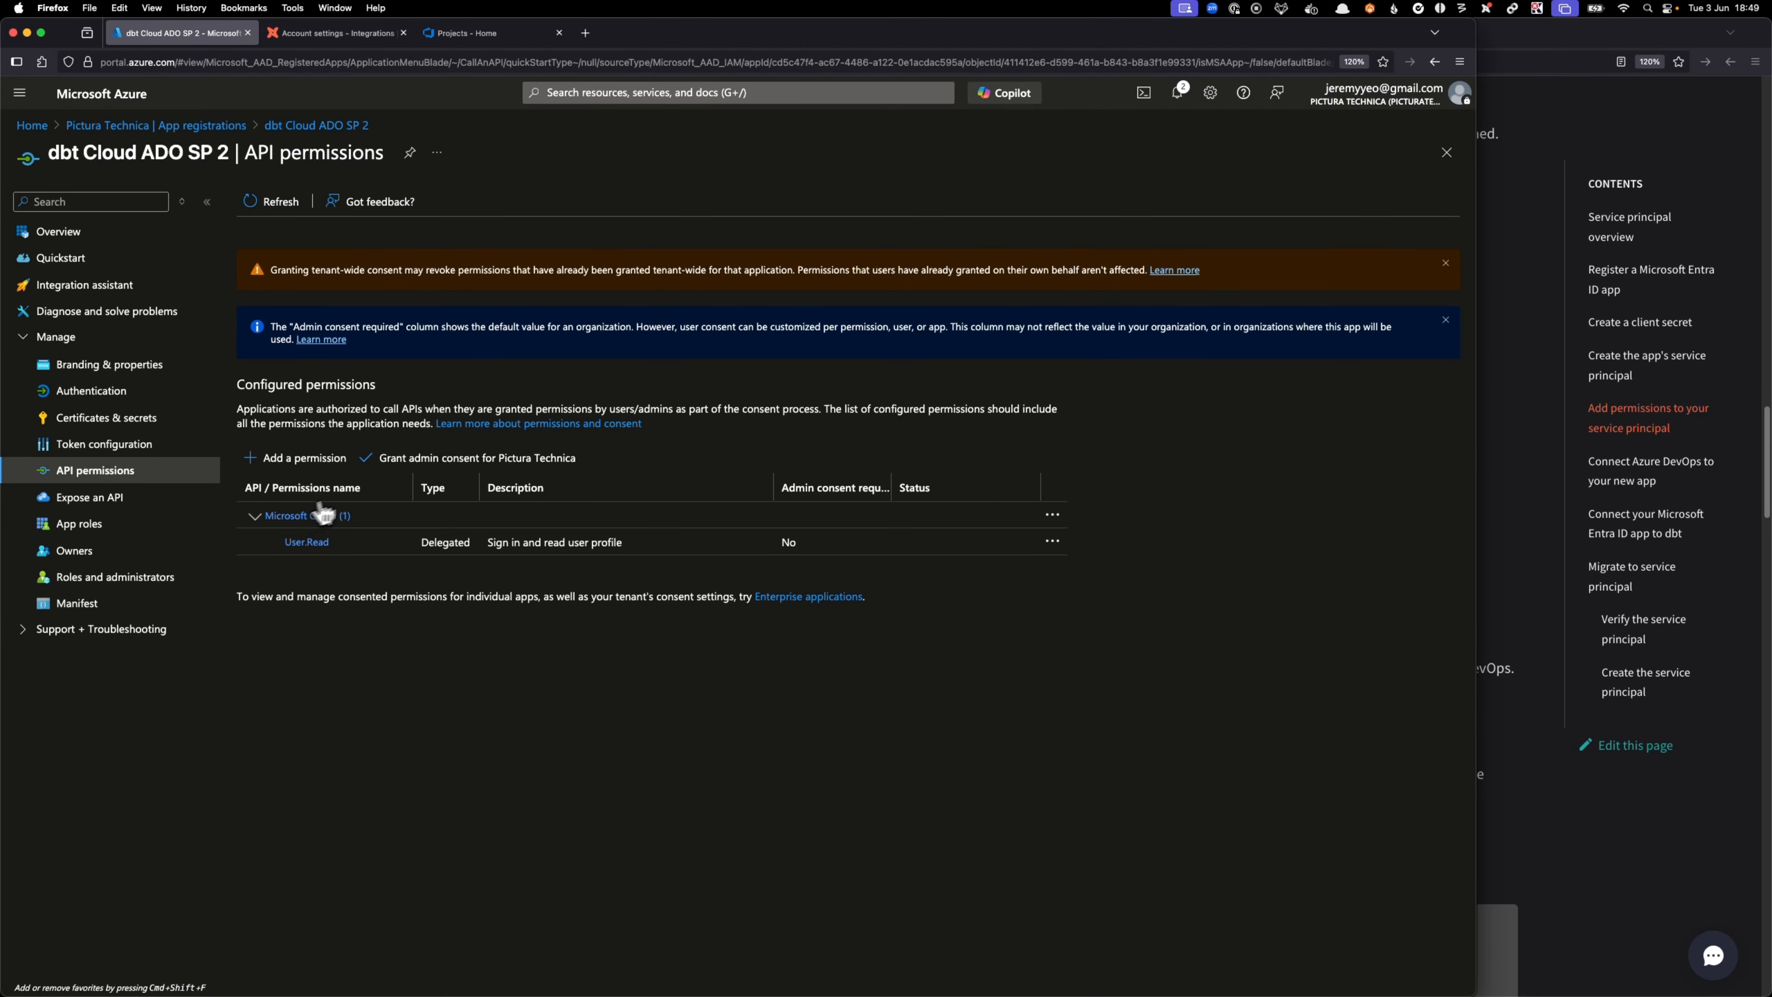
click(1500, 670)
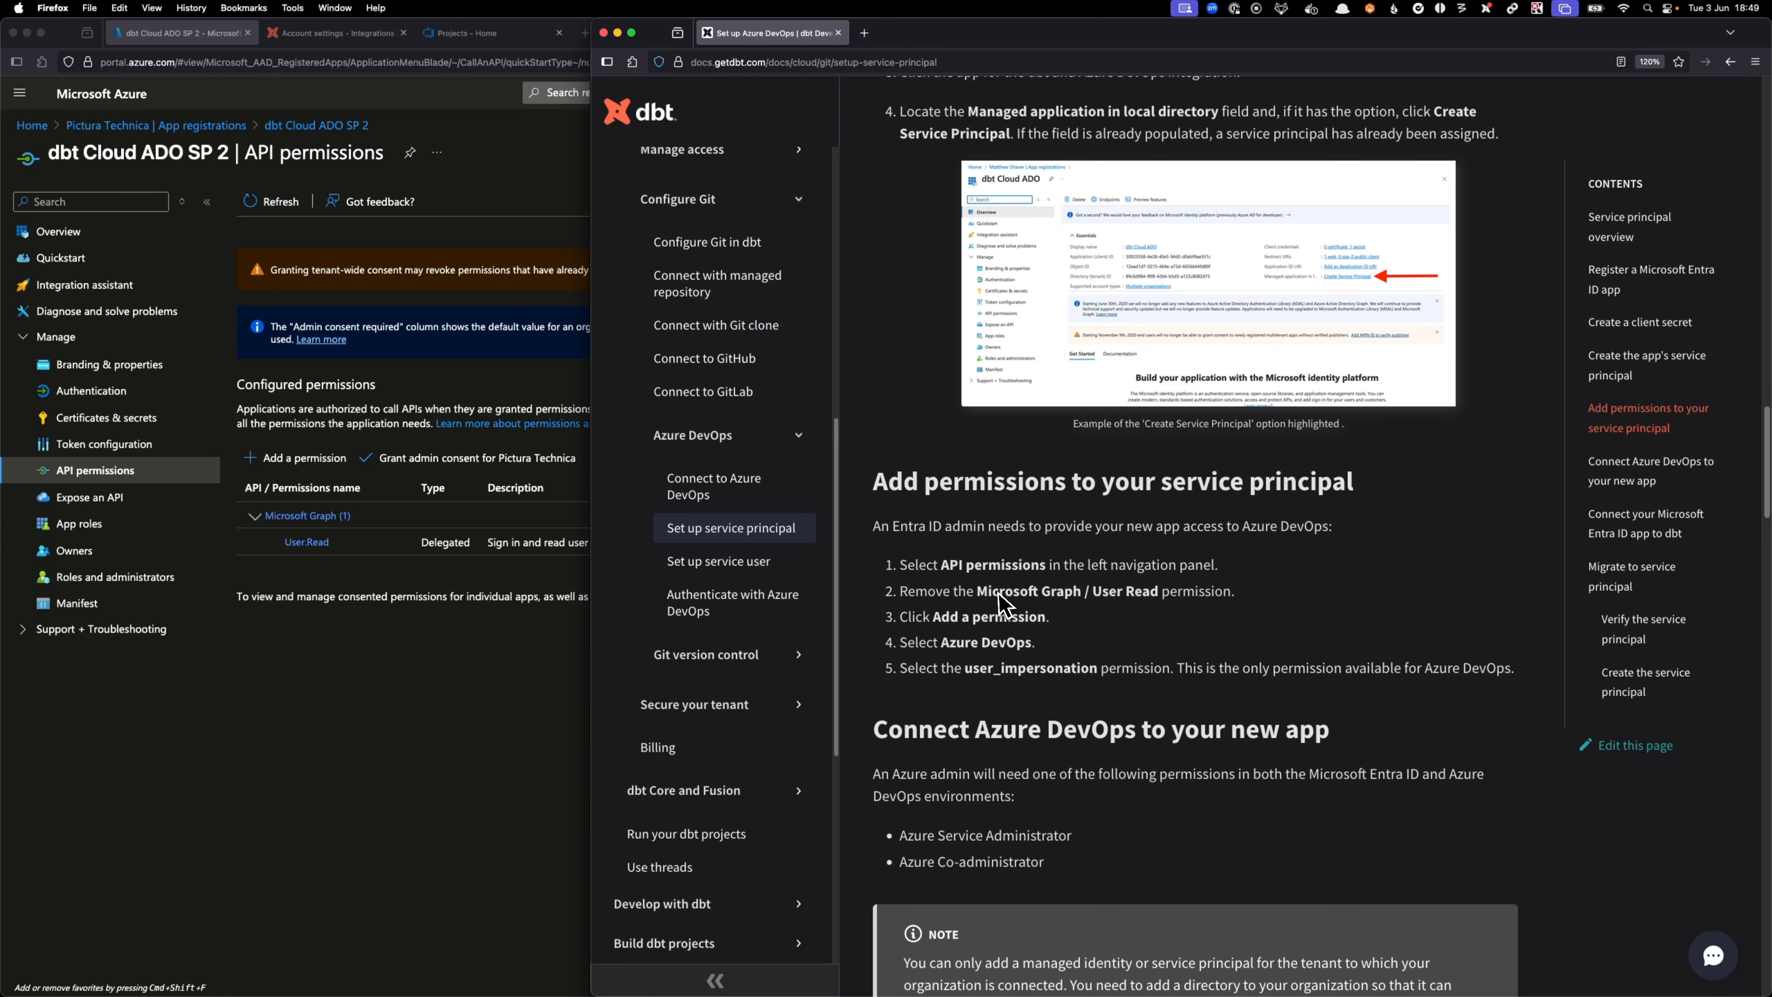
click(396, 704)
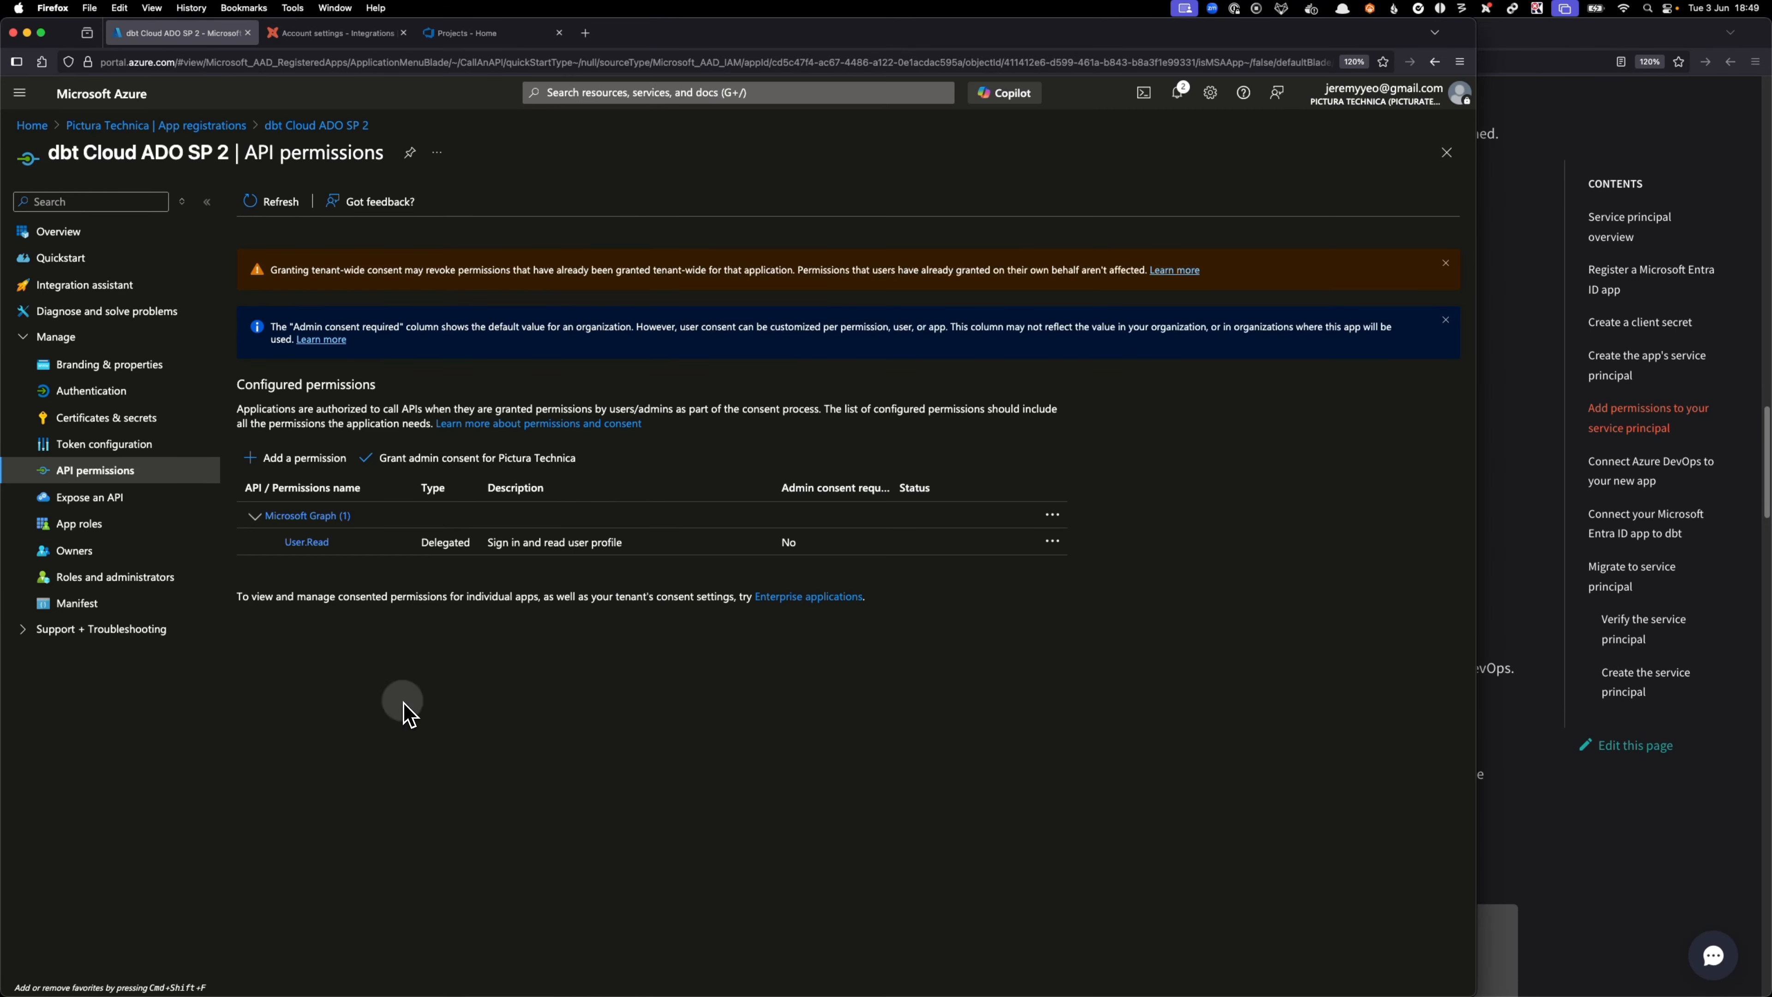
click(1054, 542)
click(1089, 562)
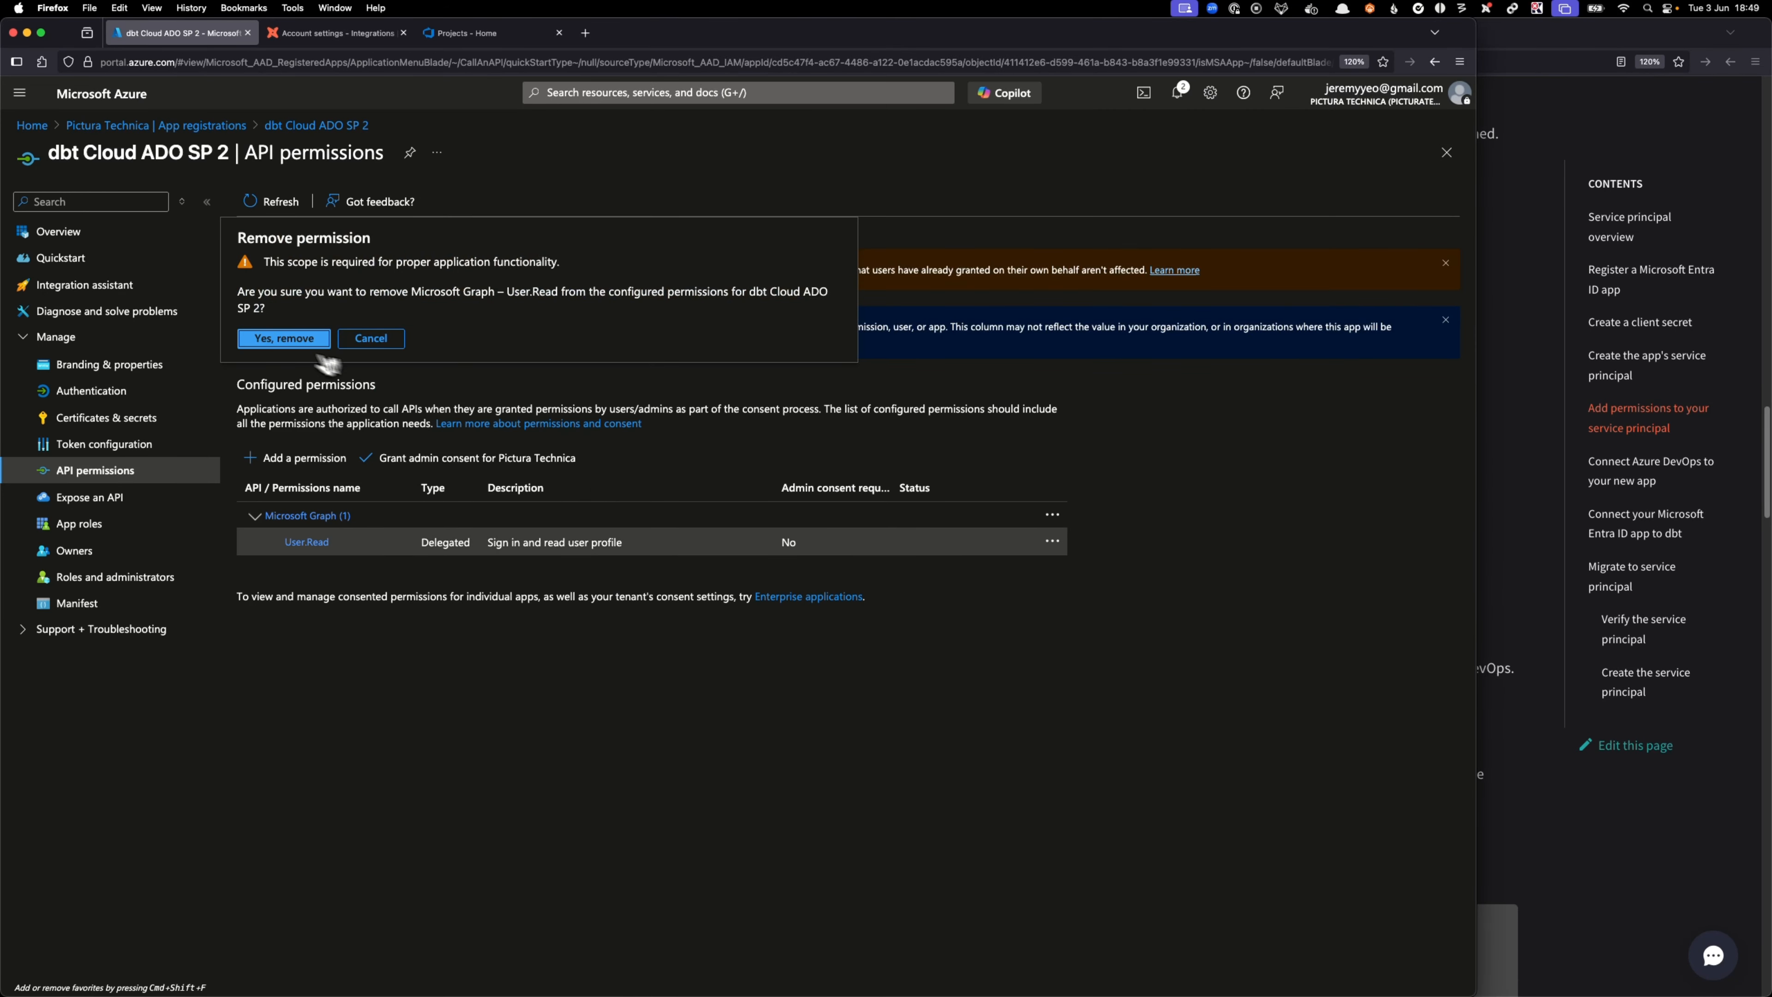
click(286, 339)
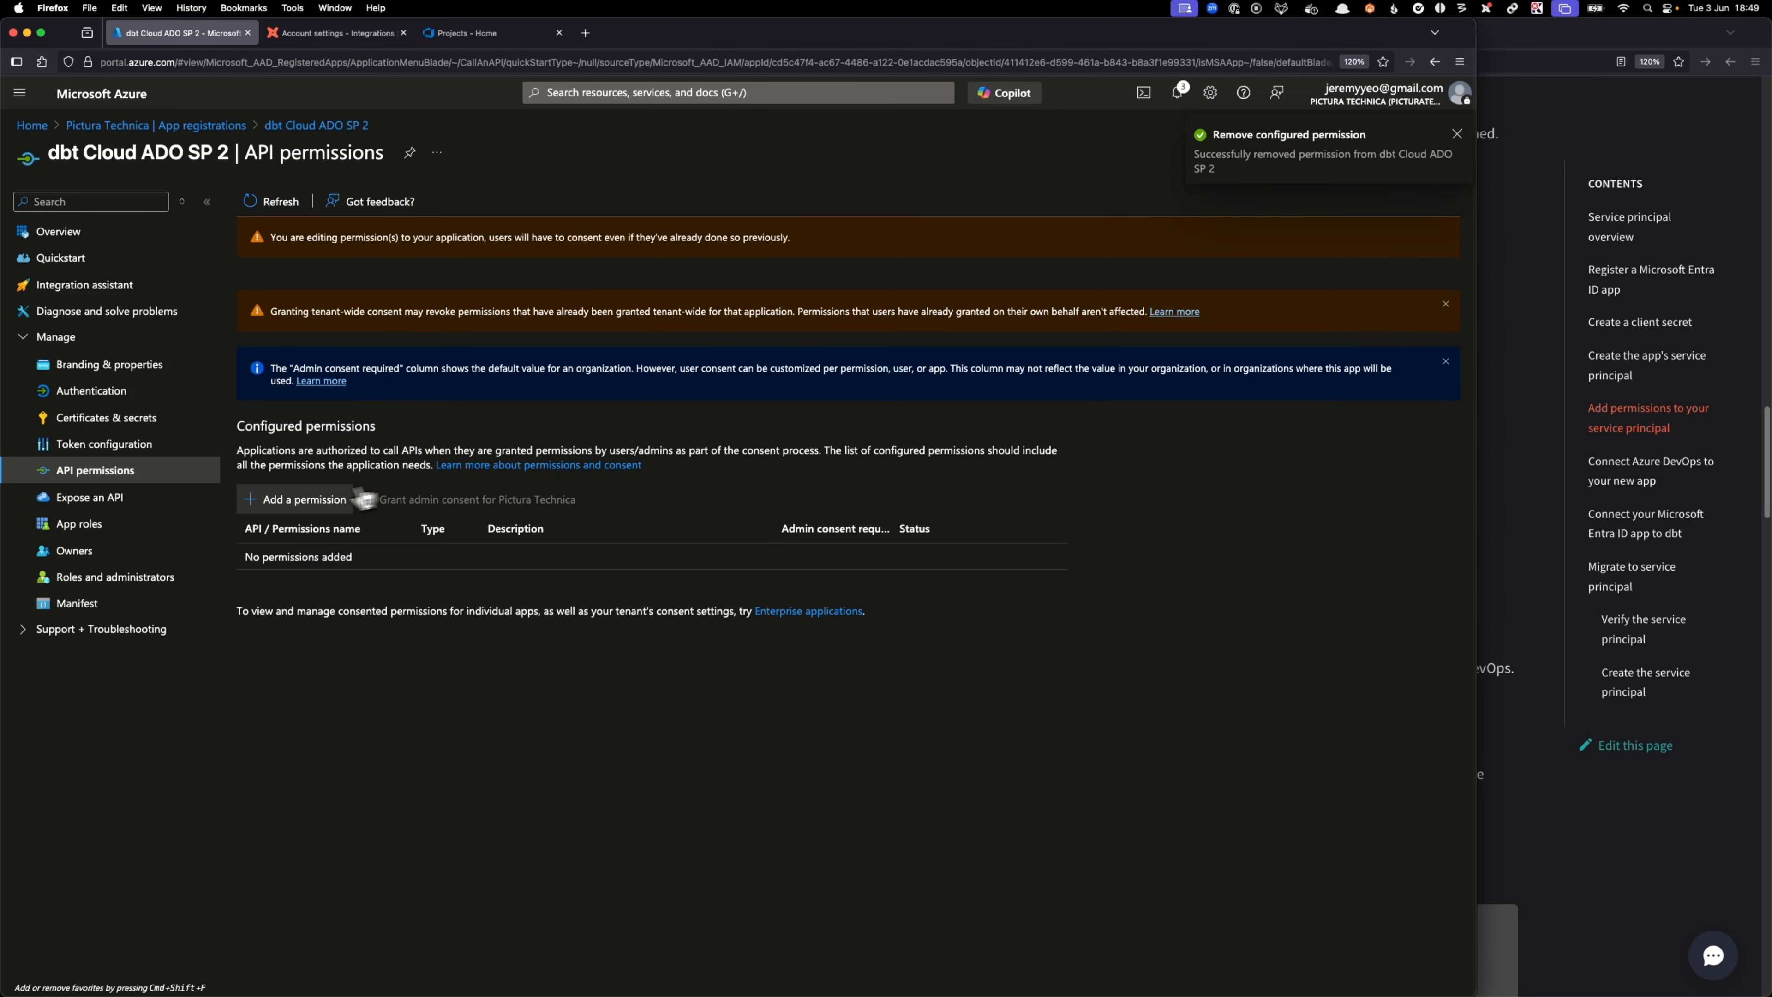
- Add the Azure DevOps user_impersonation permission to the app's API permissions
click(308, 498)
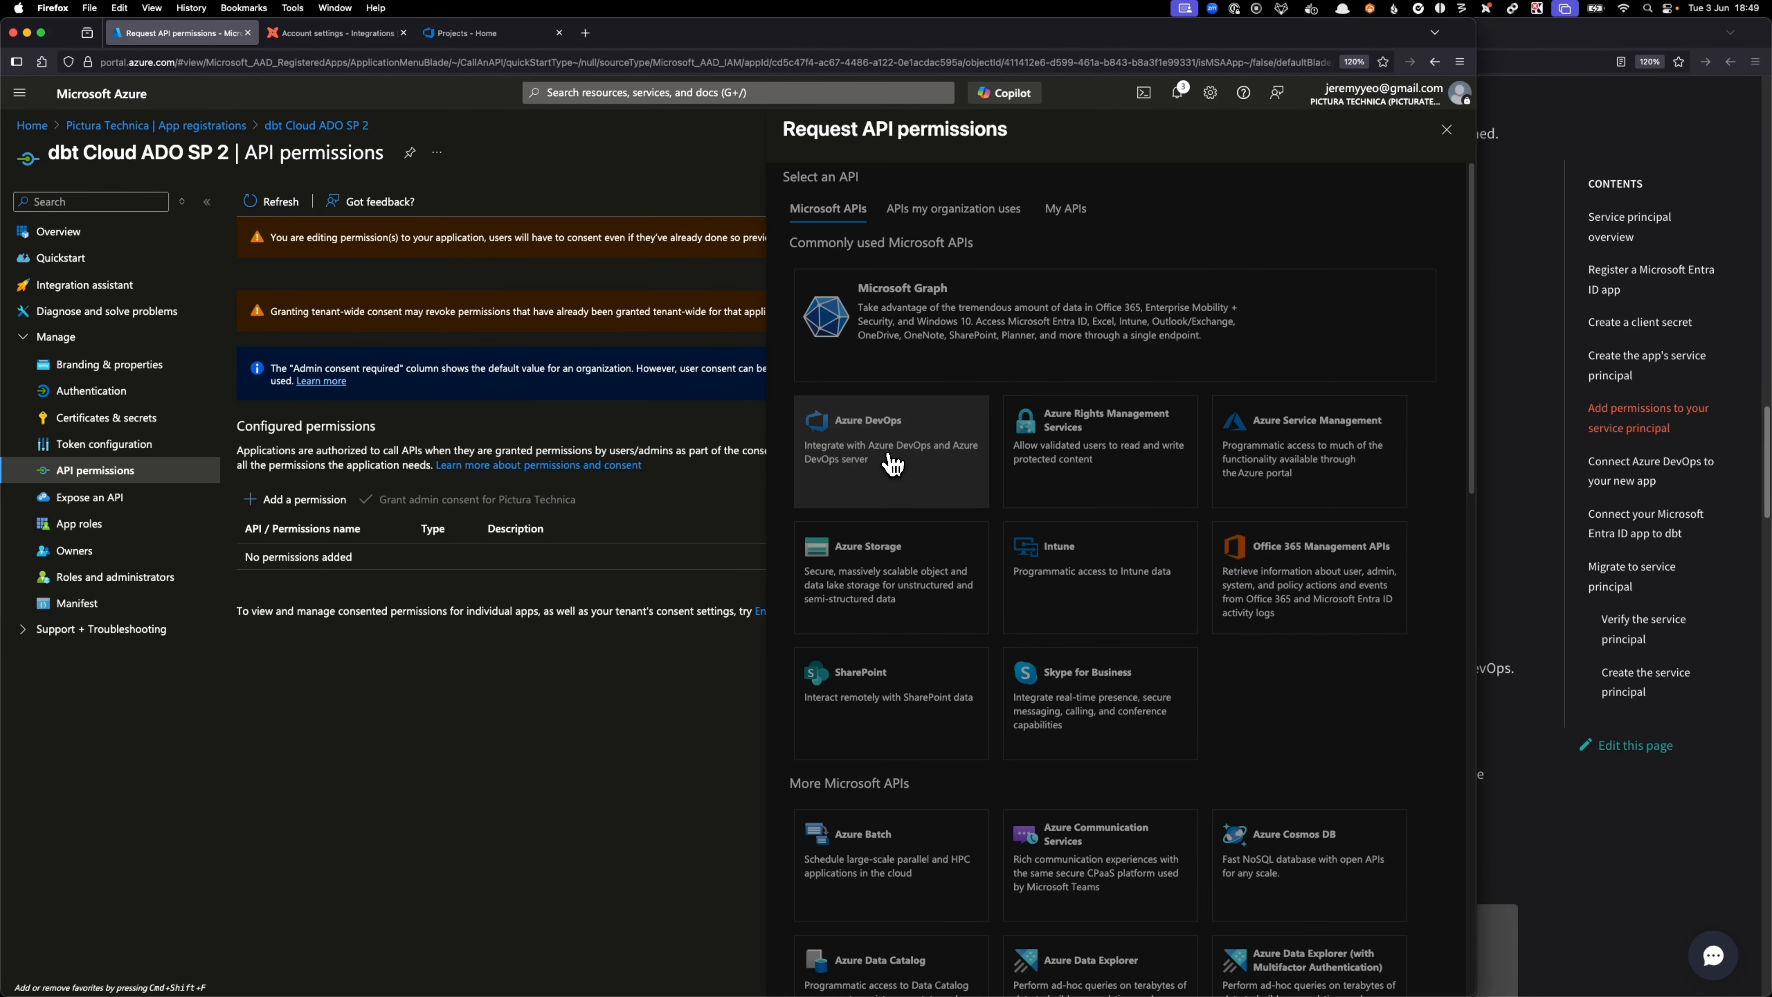
click(893, 460)
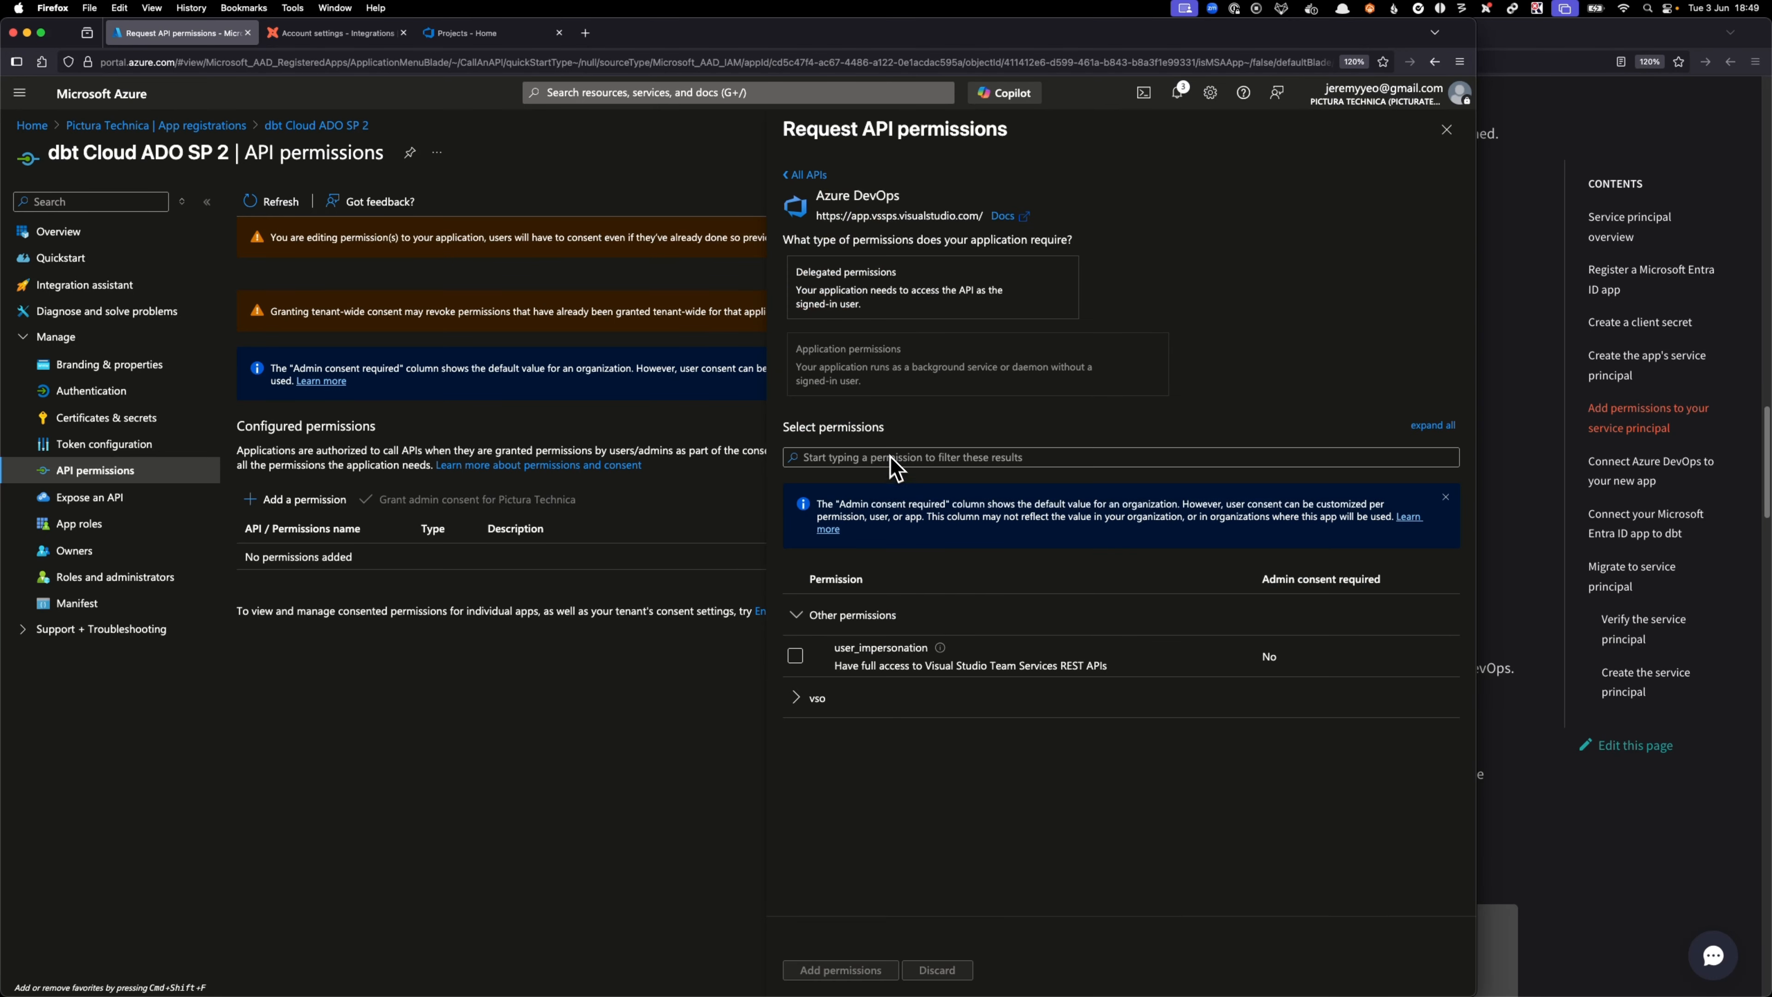
click(799, 660)
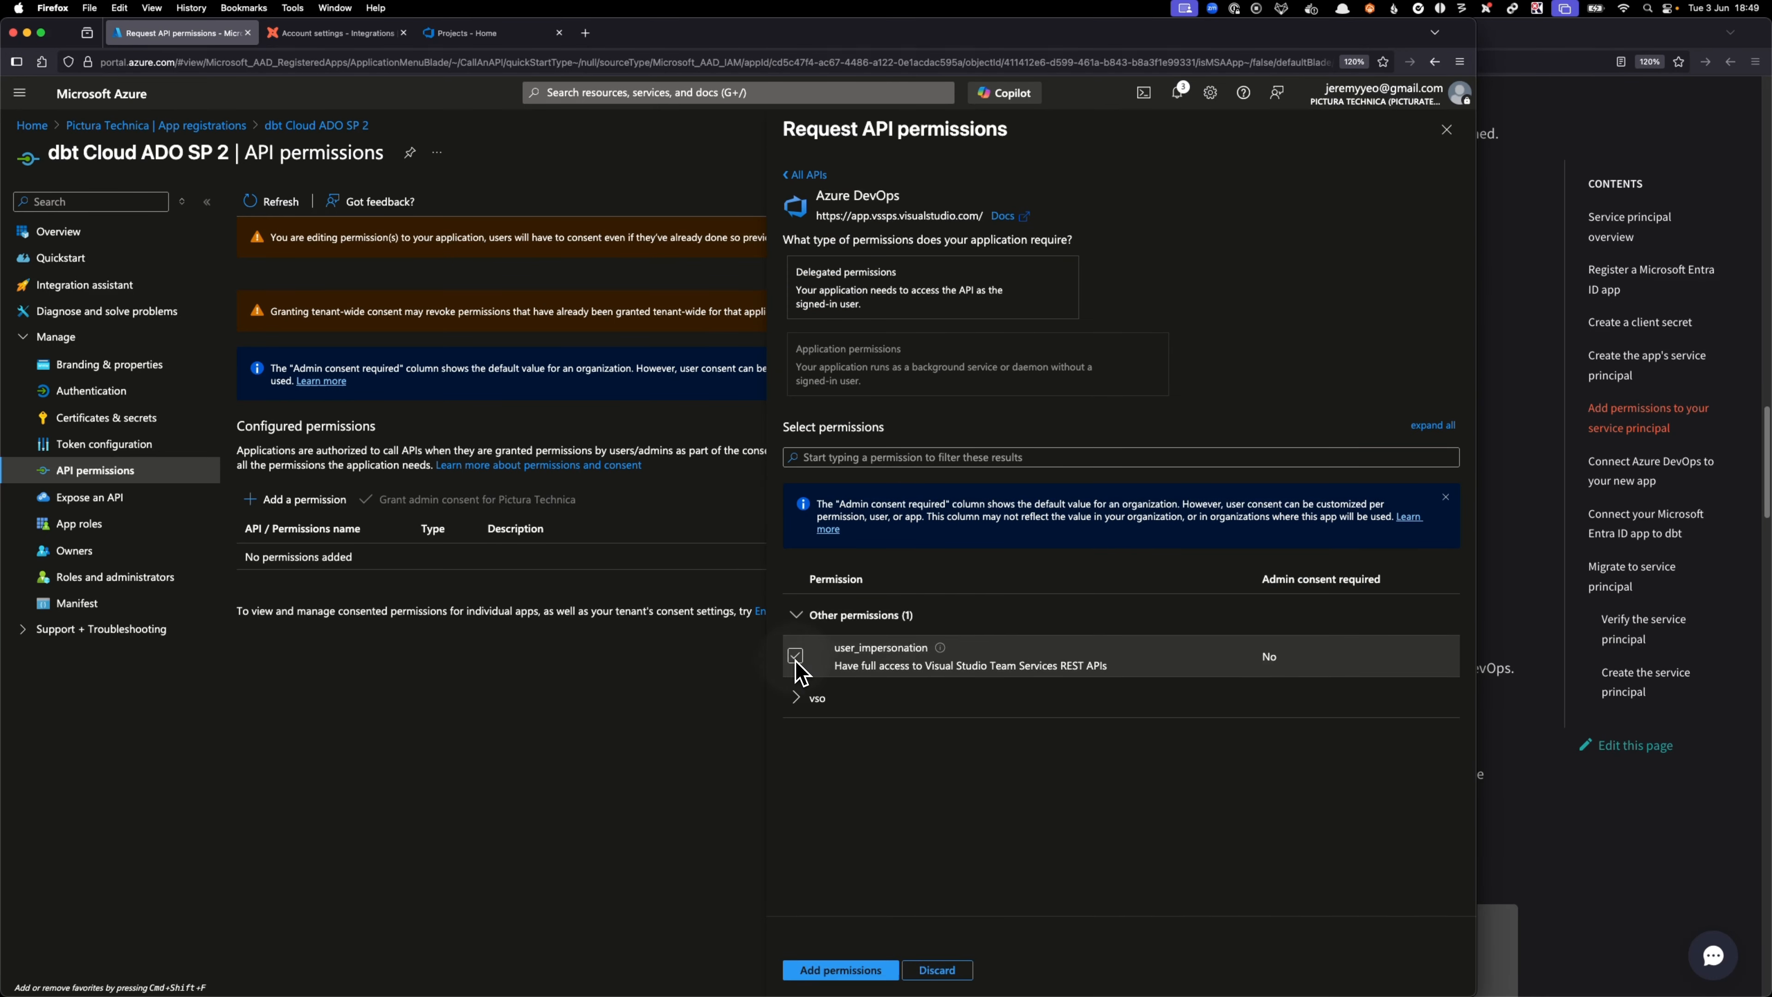
click(837, 971)
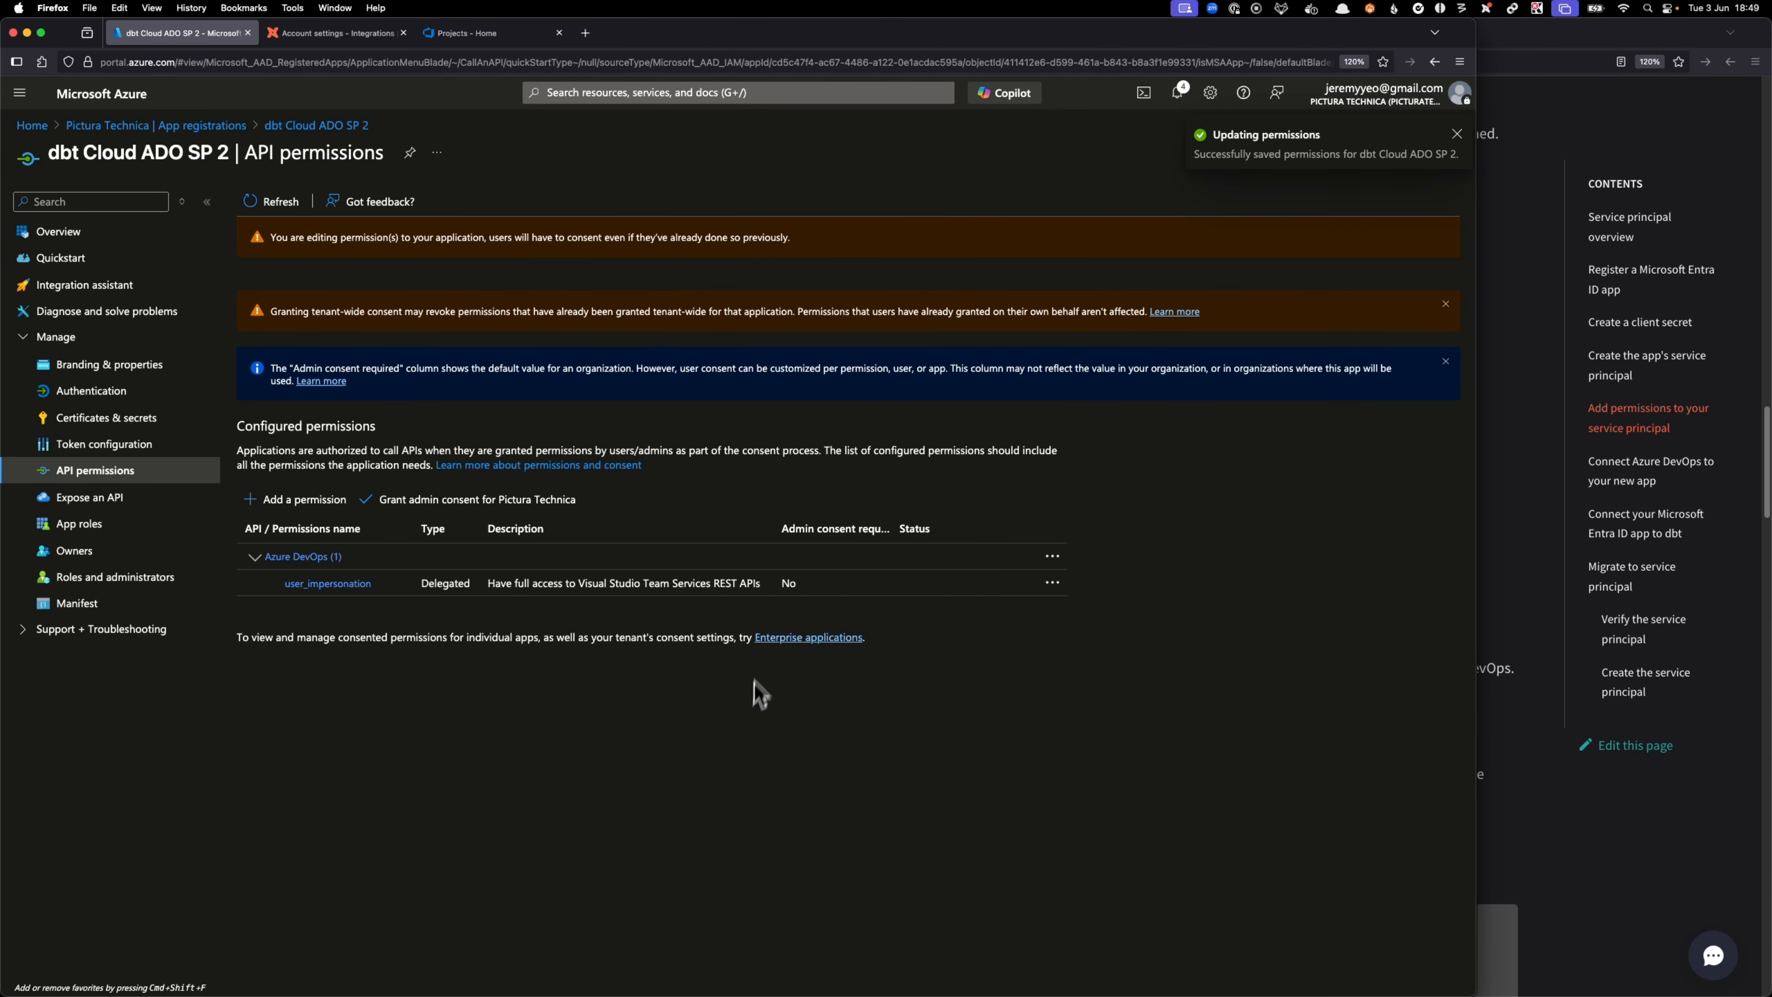
- Check the dbt docs' permission instructions and grant admin consent for Pictura Technica on the app's configured permissions
click(1496, 724)
scroll(1221, 726, down, 4)
scroll(1271, 726, down, 4)
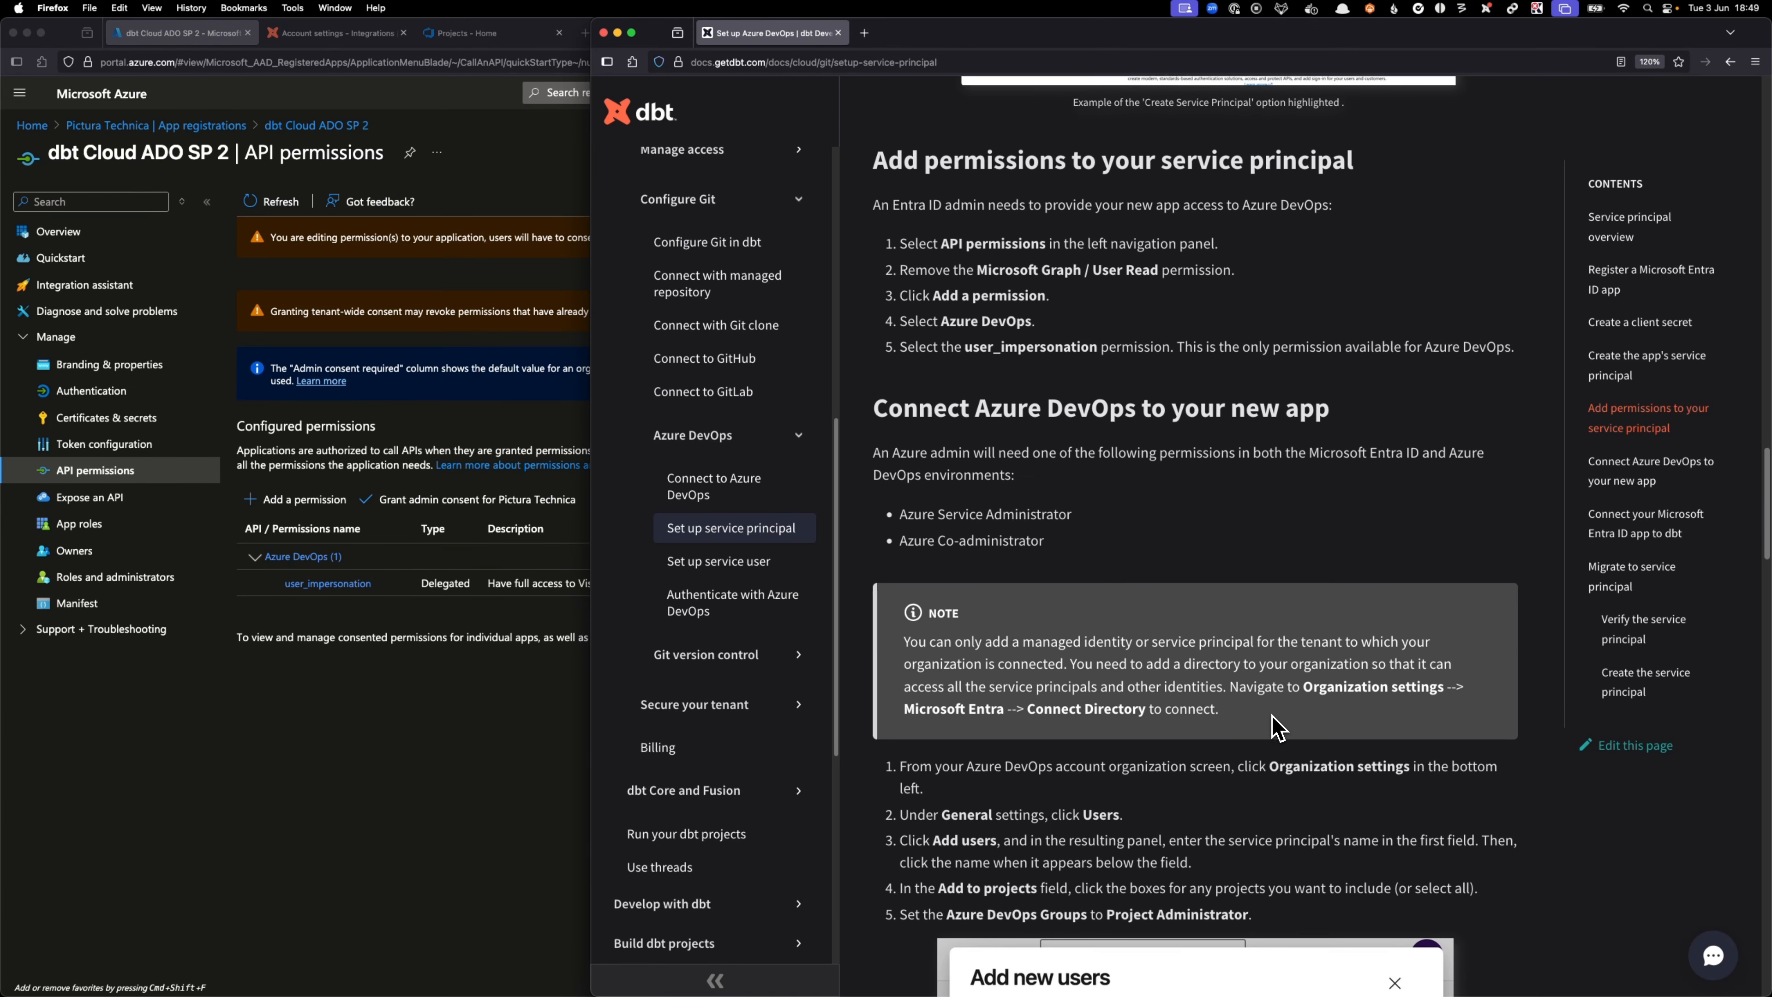
click(541, 741)
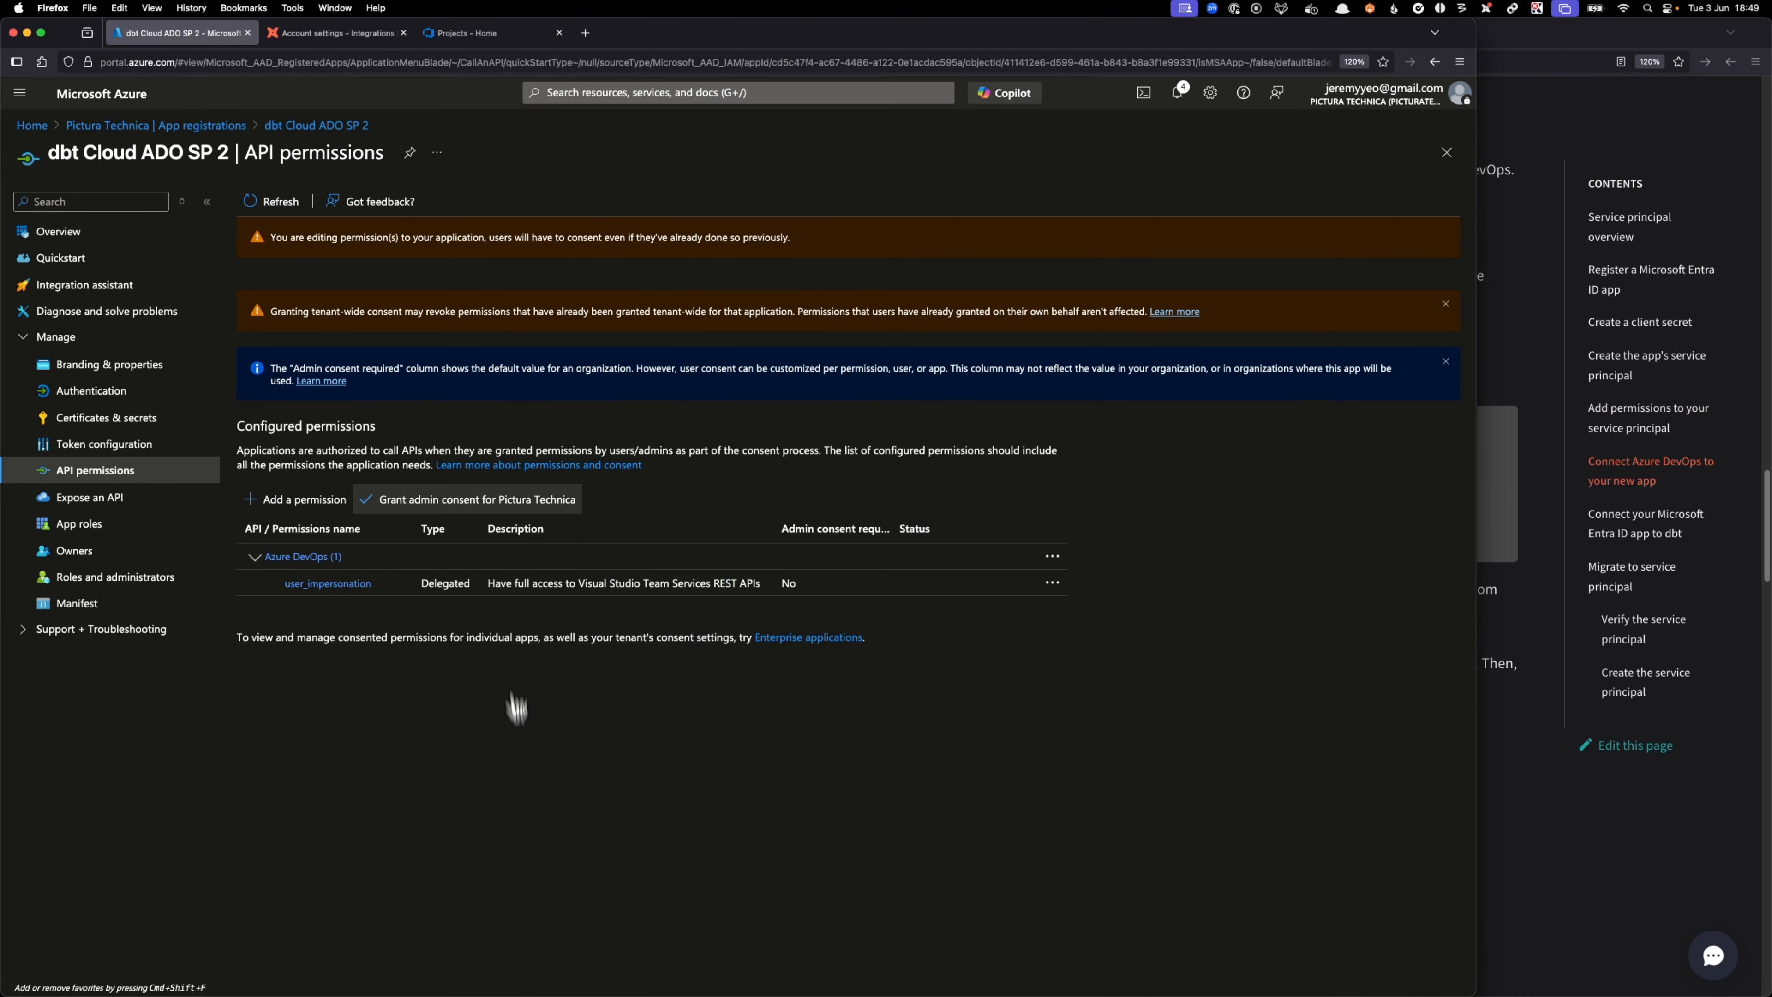
click(515, 500)
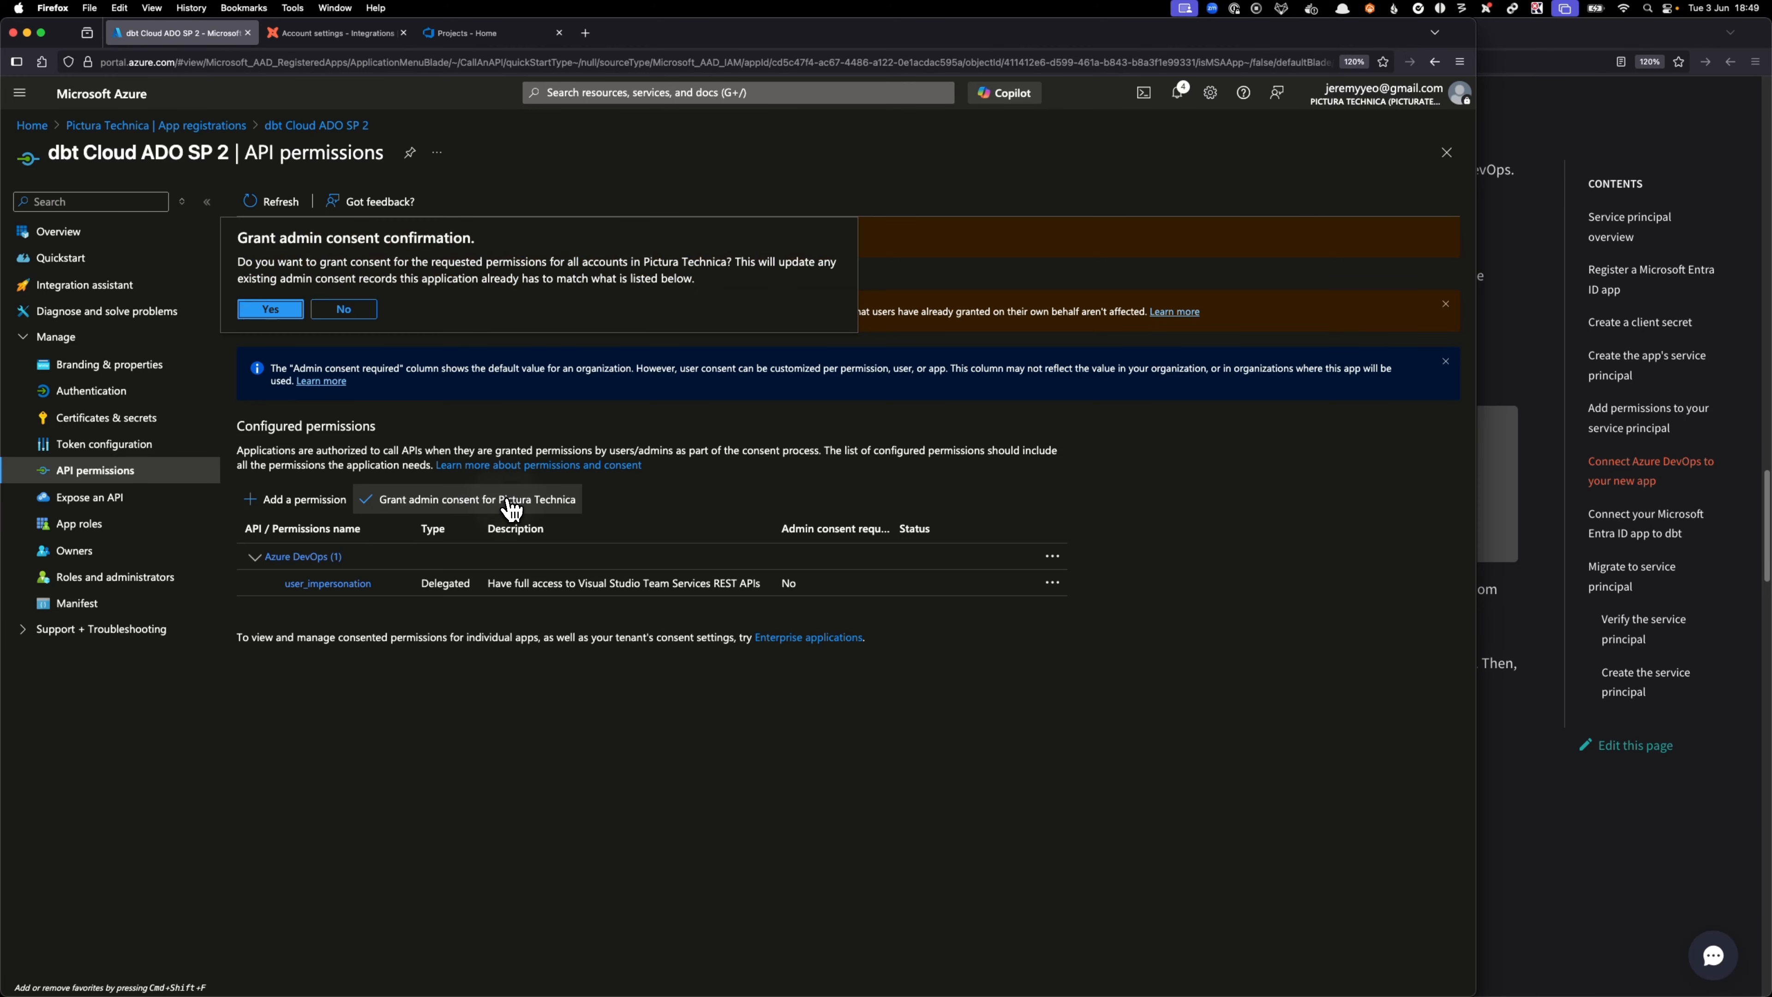
click(289, 312)
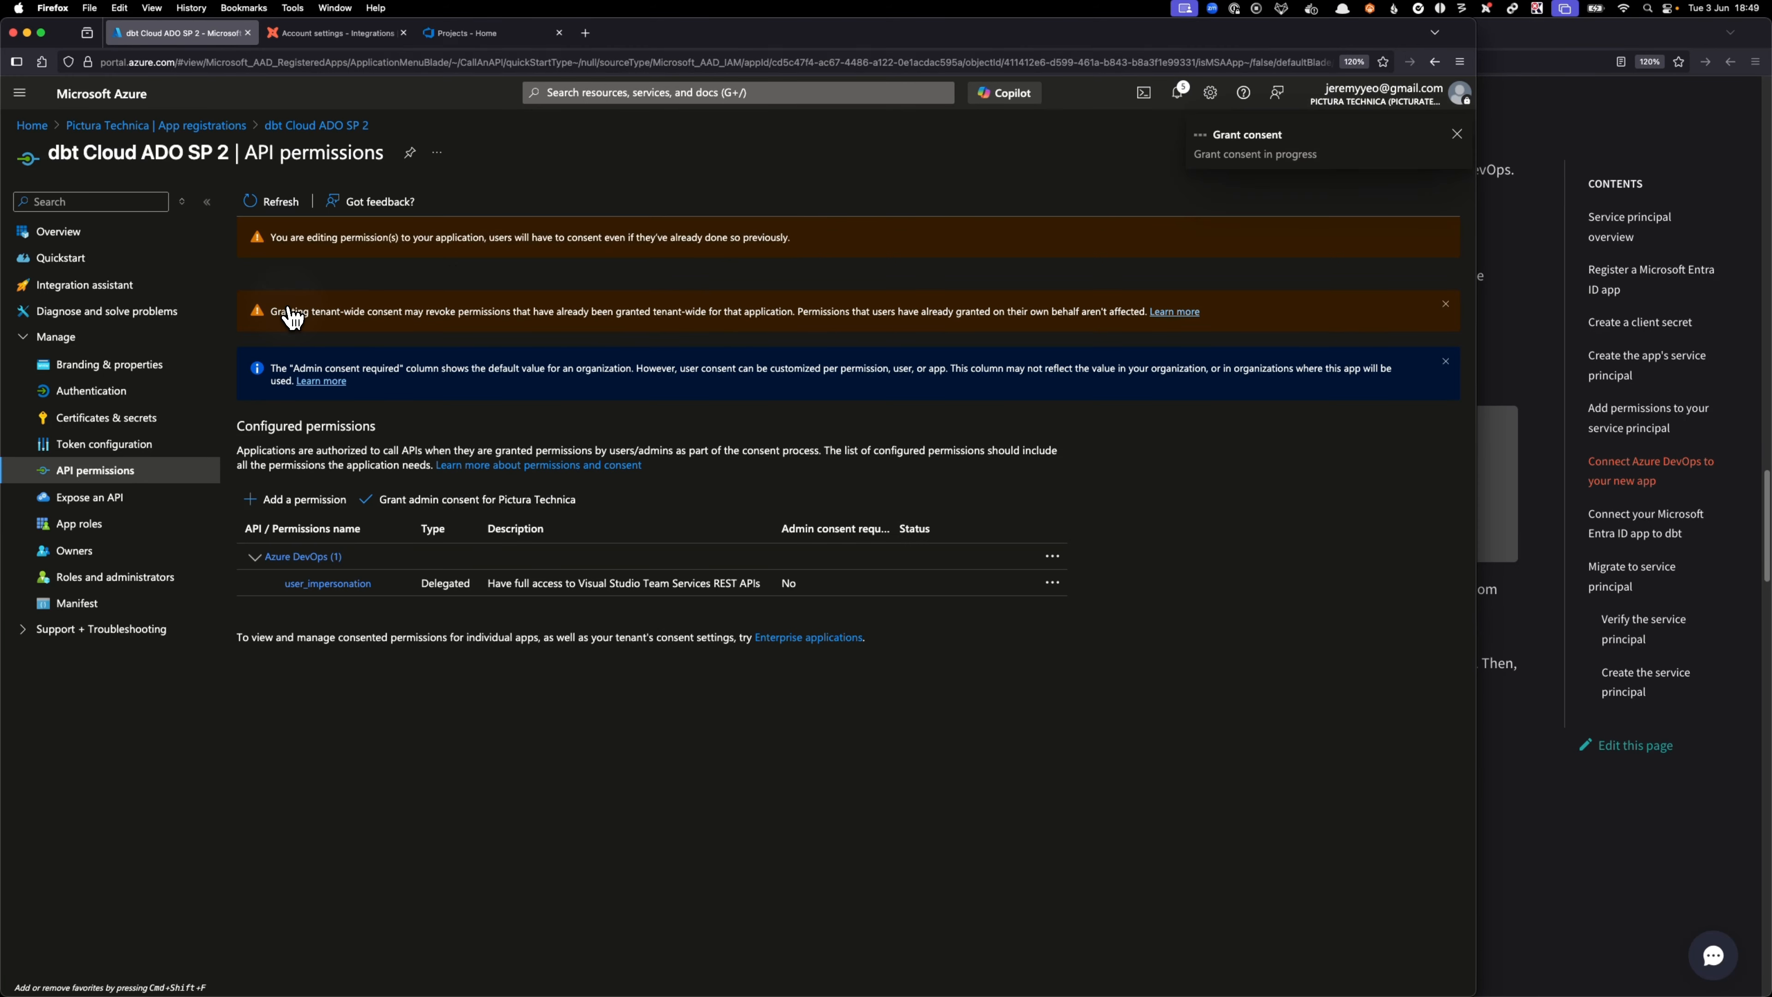
click(1457, 135)
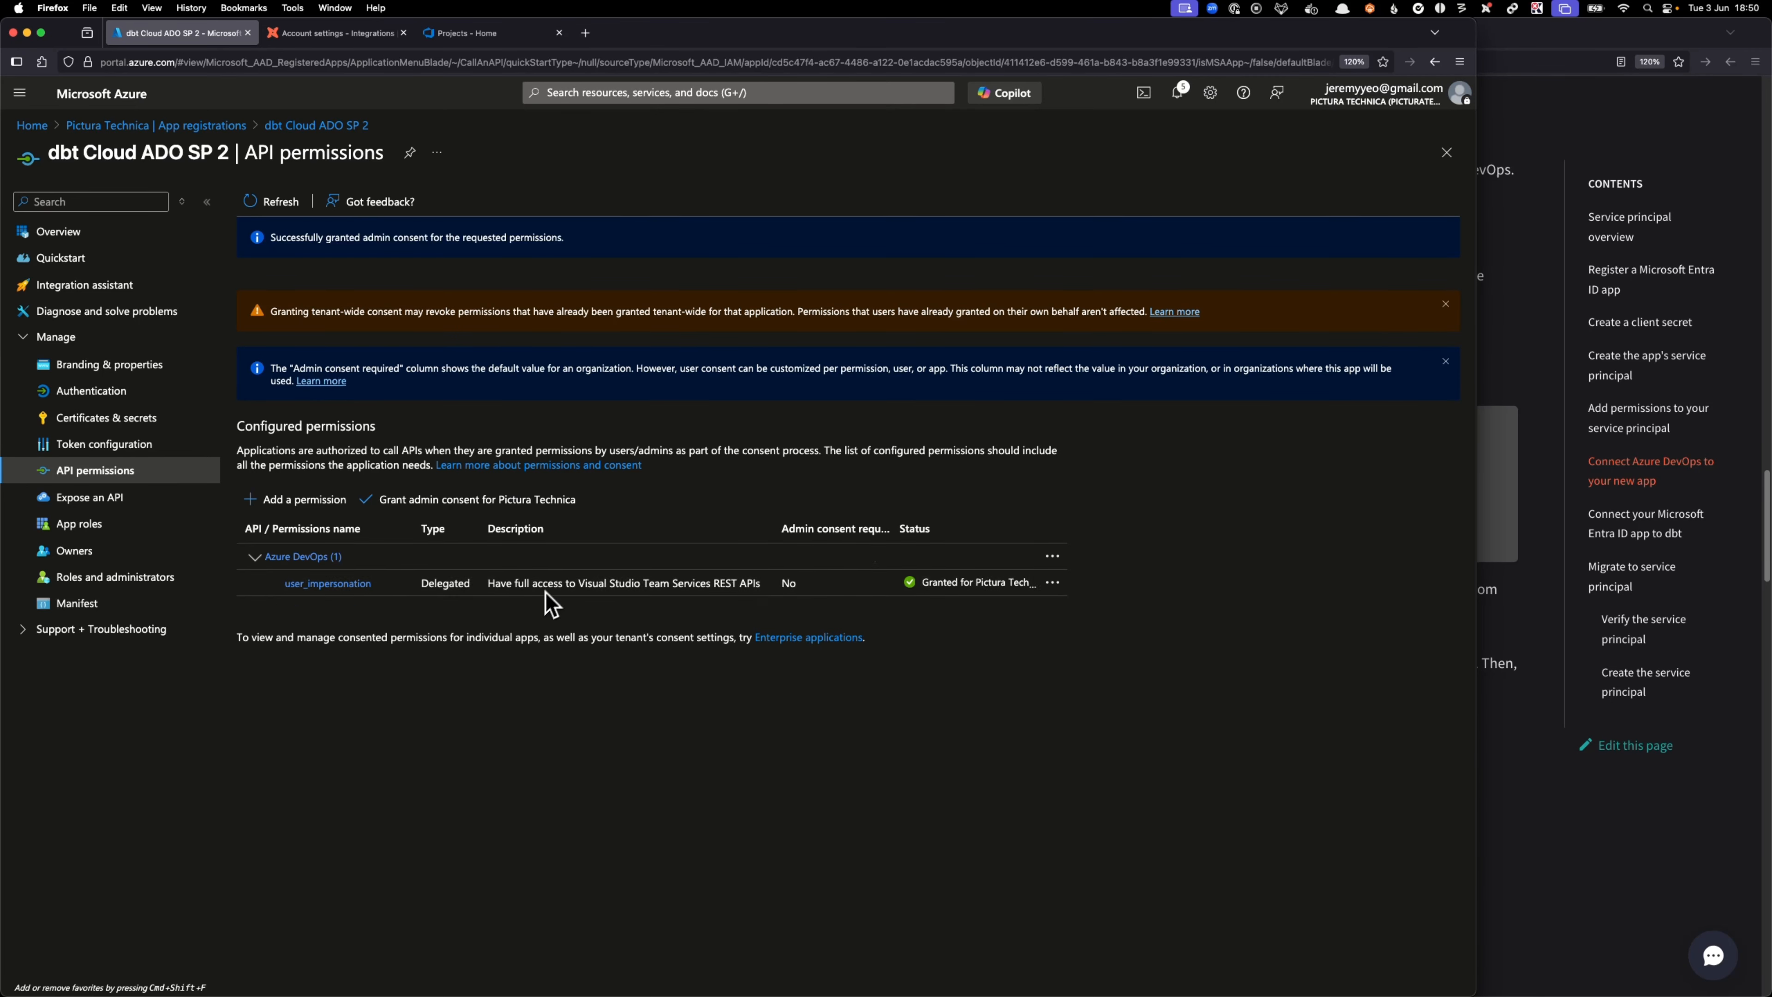
- Review the dbt docs section on connecting Azure DevOps to the new app, including the note about connecting a directory
click(1541, 749)
scroll(893, 669, down, 3)
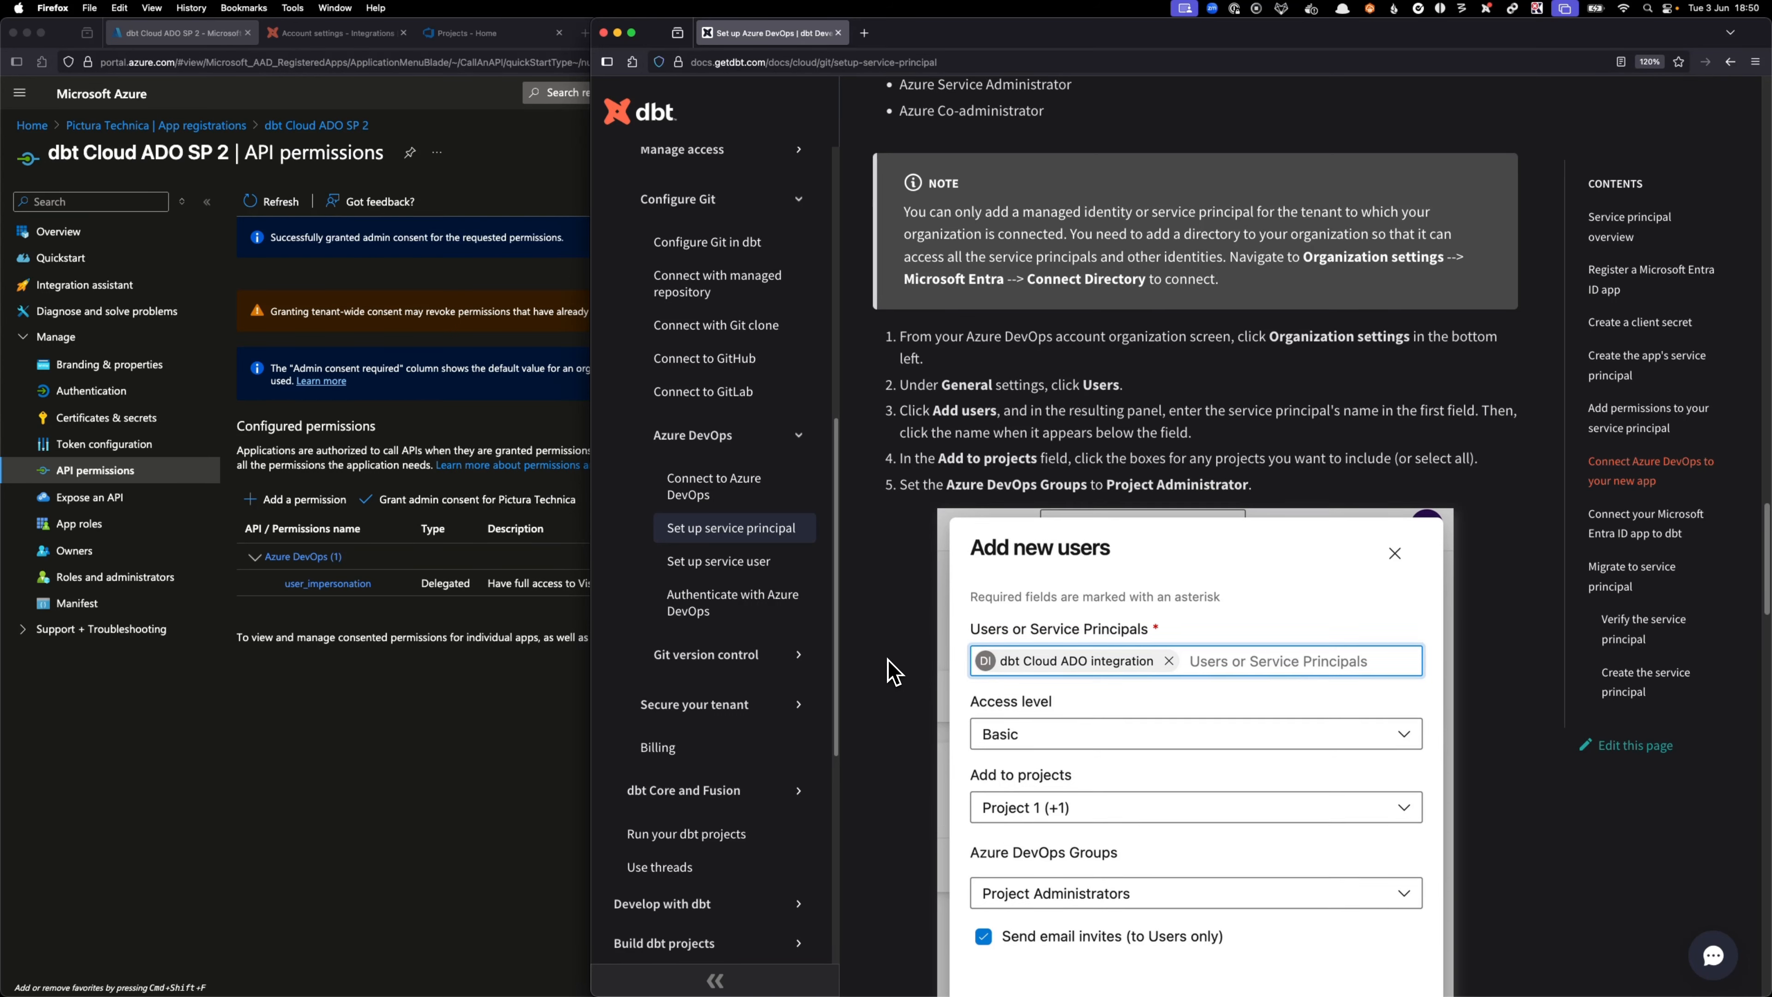
scroll(893, 668, up, 3)
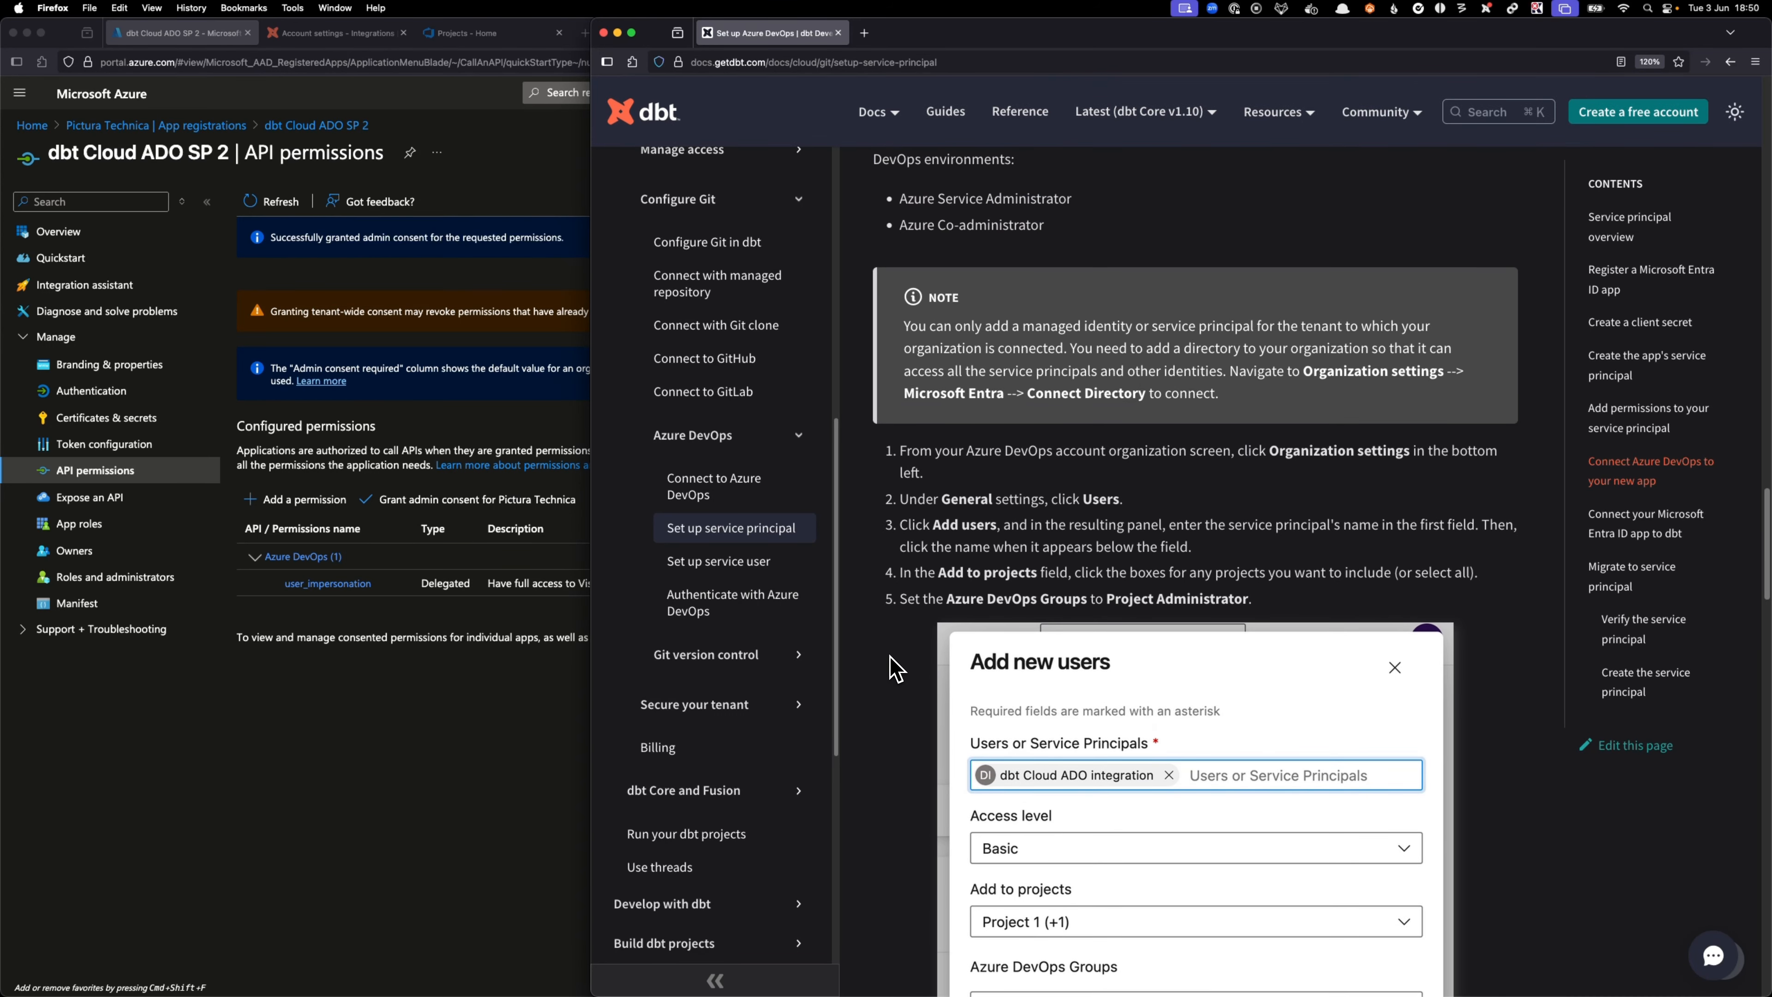
scroll(1187, 363, up, 1)
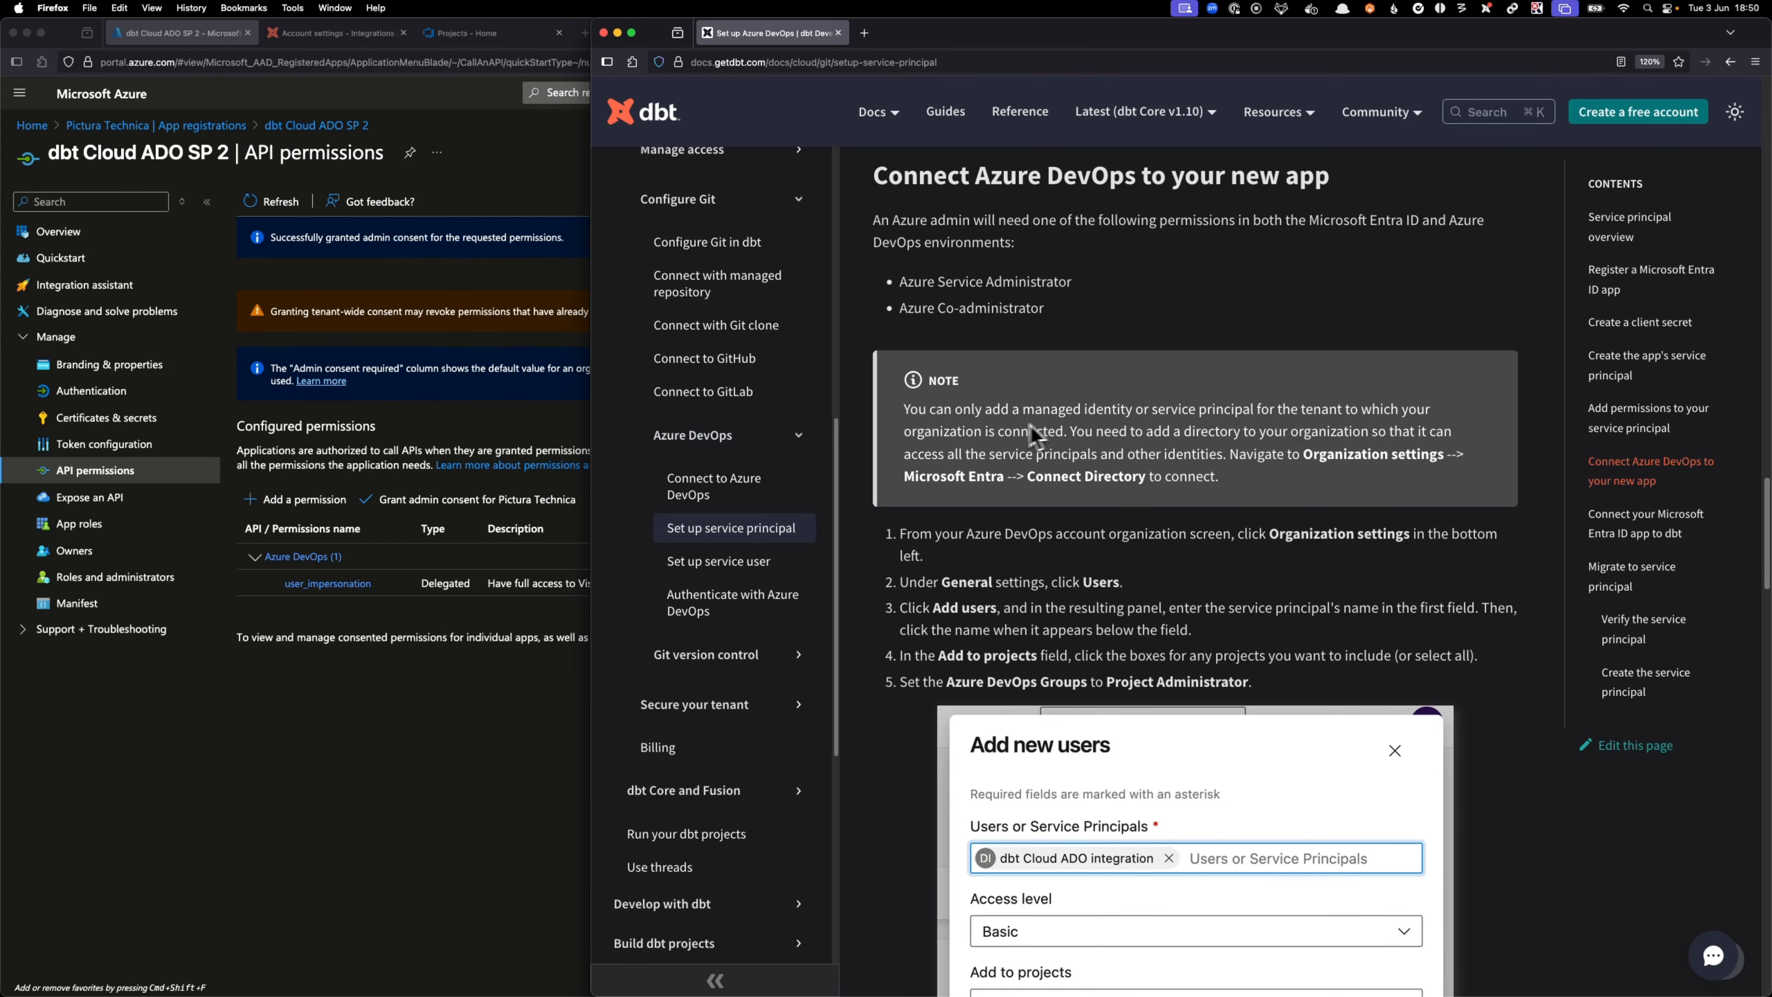
- Close the Azure DevOps projects page and open the Azure DevOps organizations service from the Azure home page
click(394, 773)
click(105, 231)
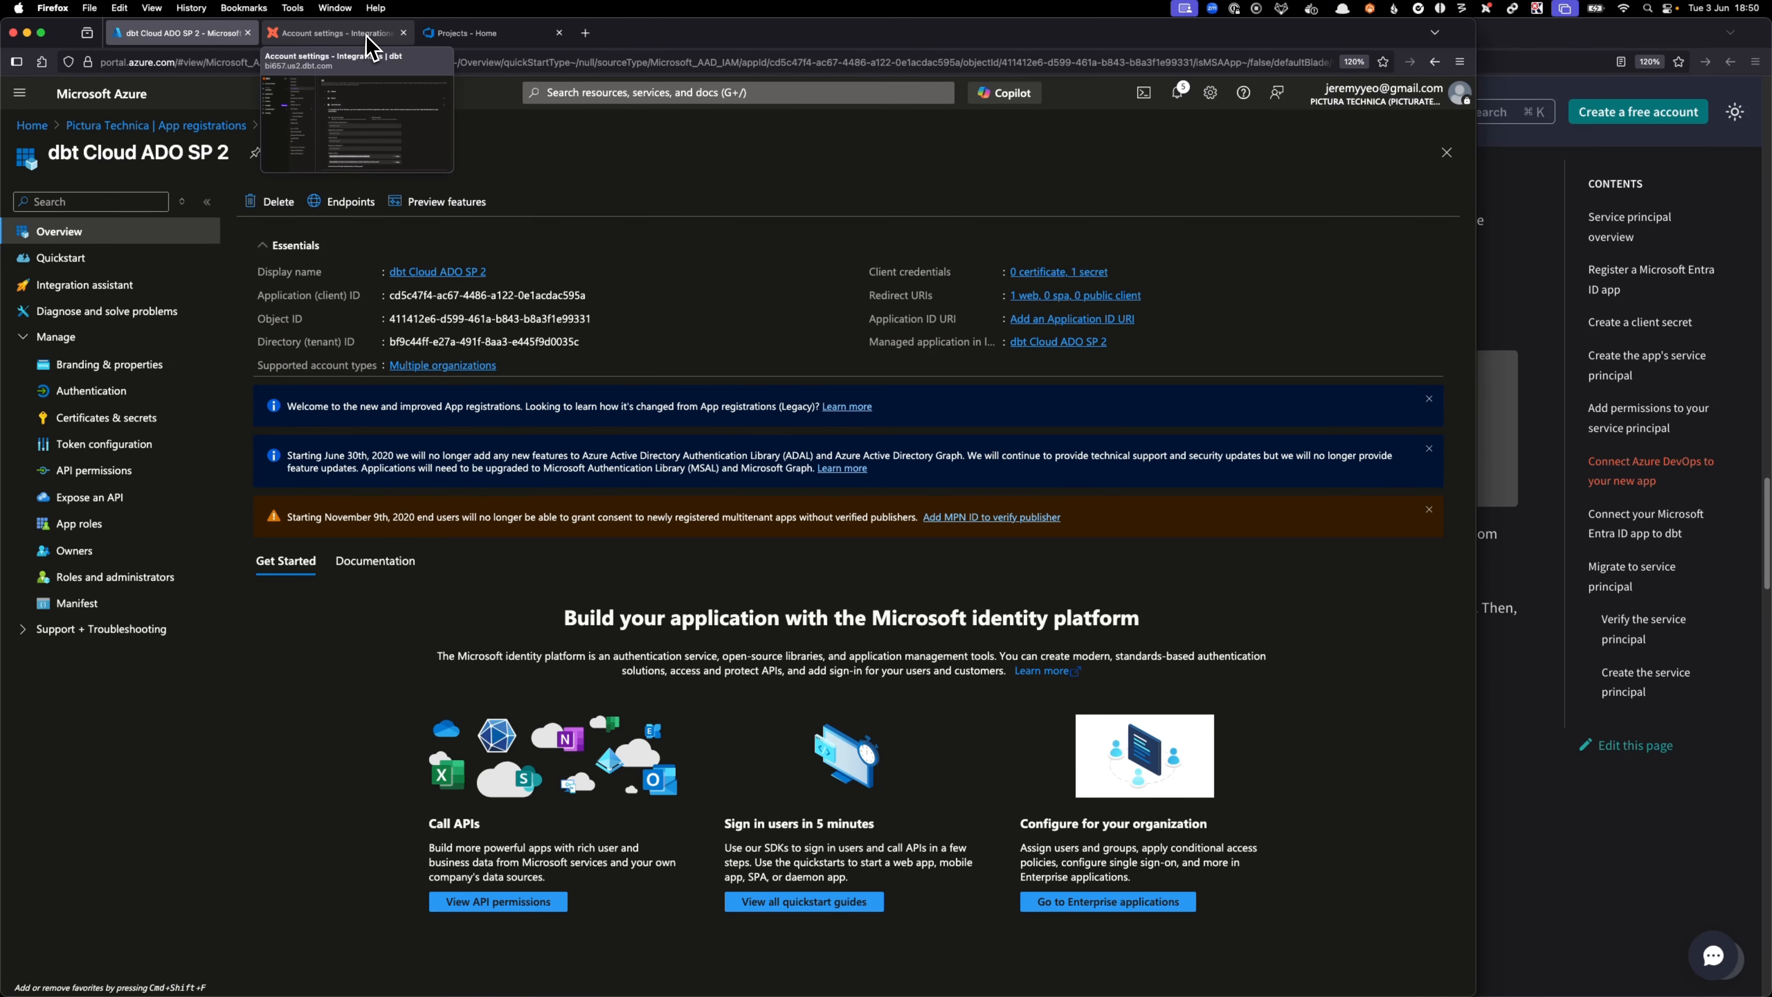
click(559, 33)
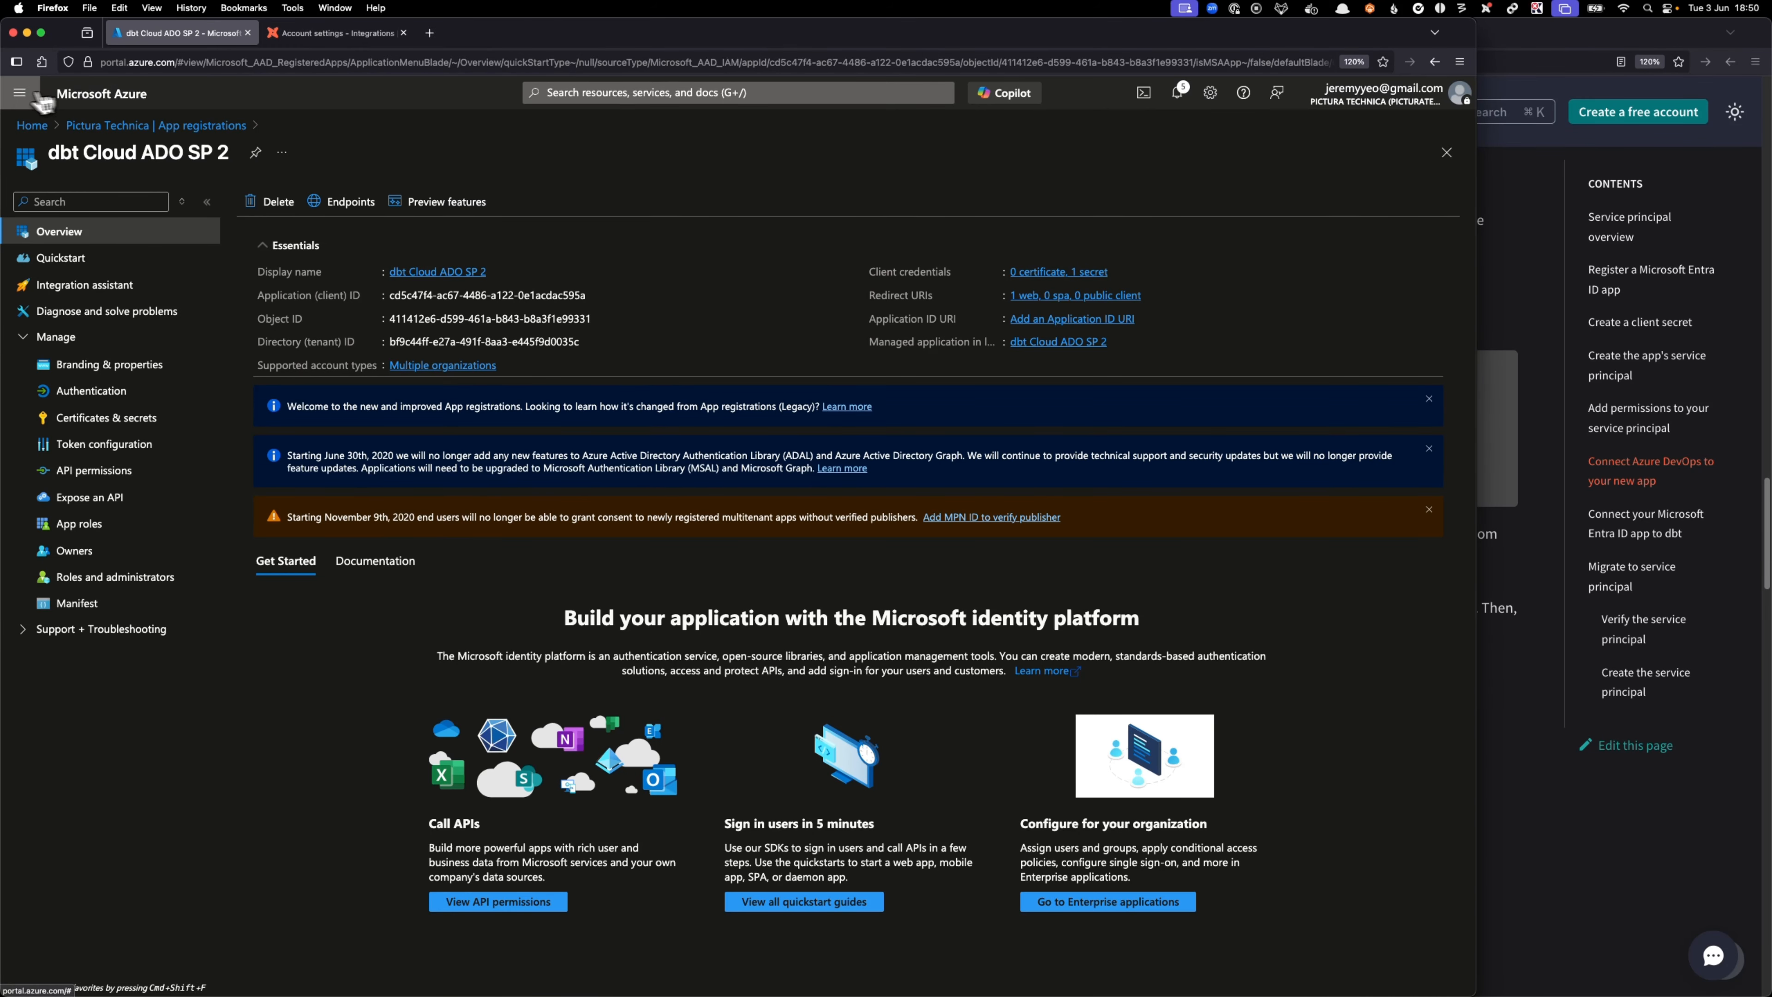
click(19, 94)
click(47, 149)
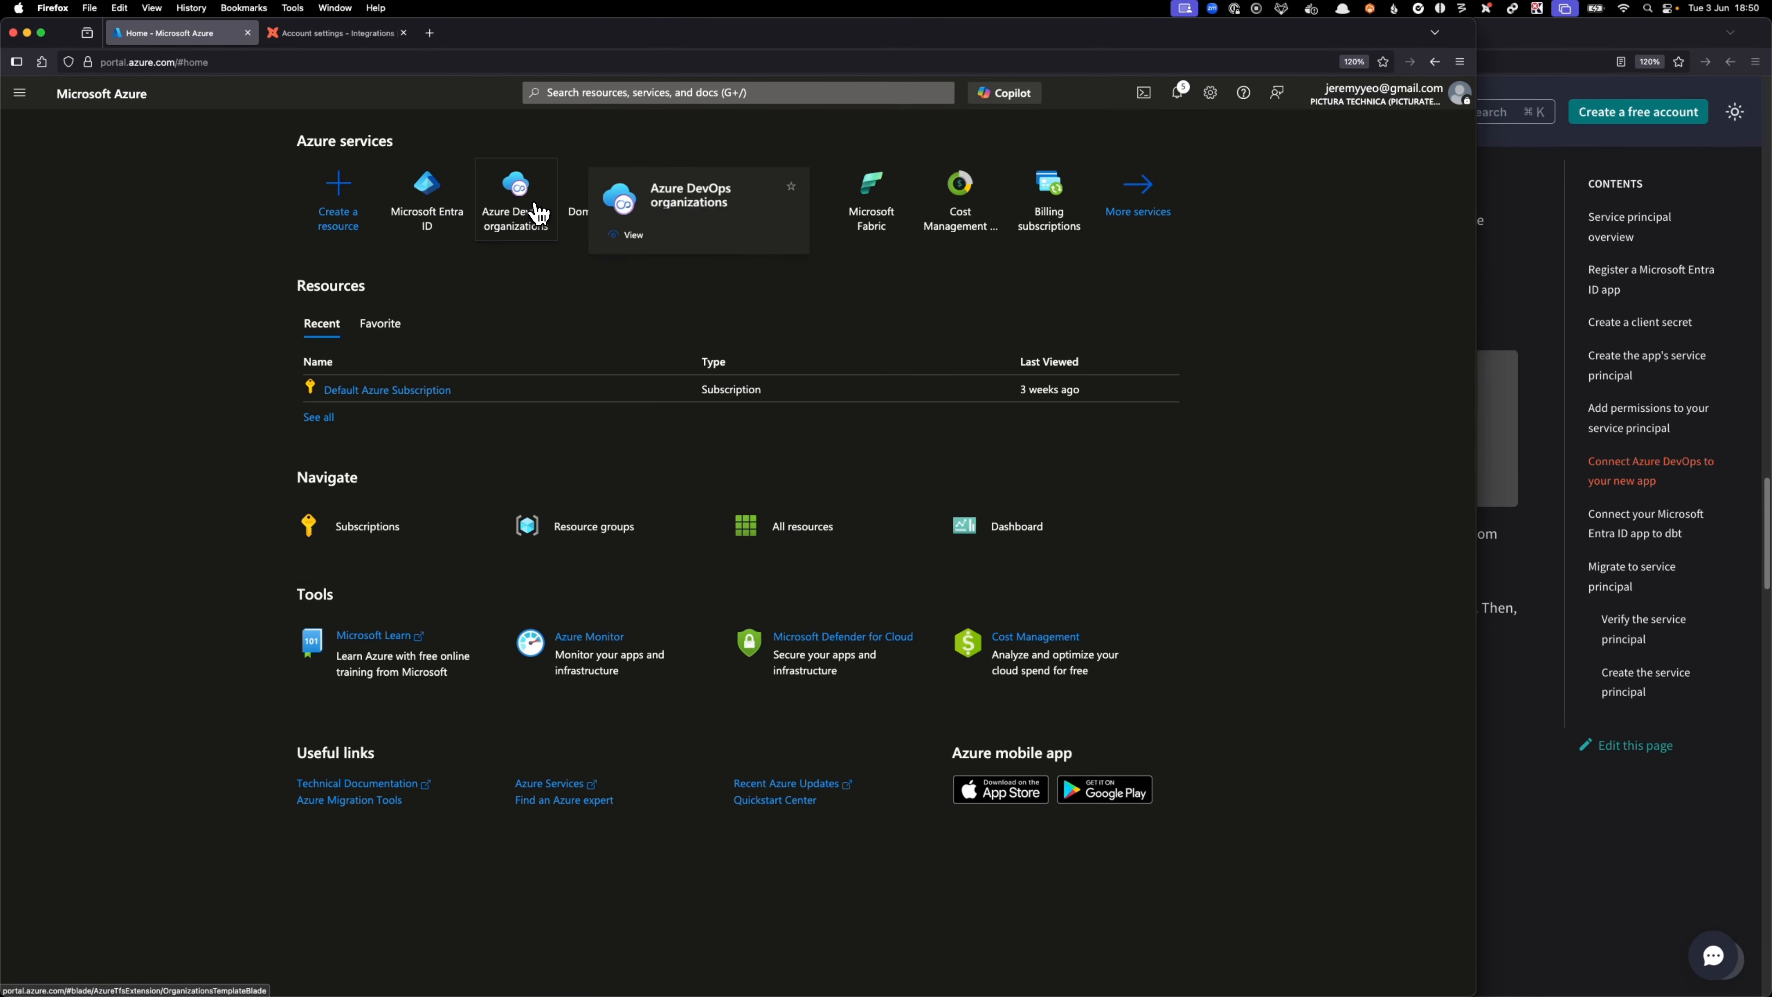
click(515, 185)
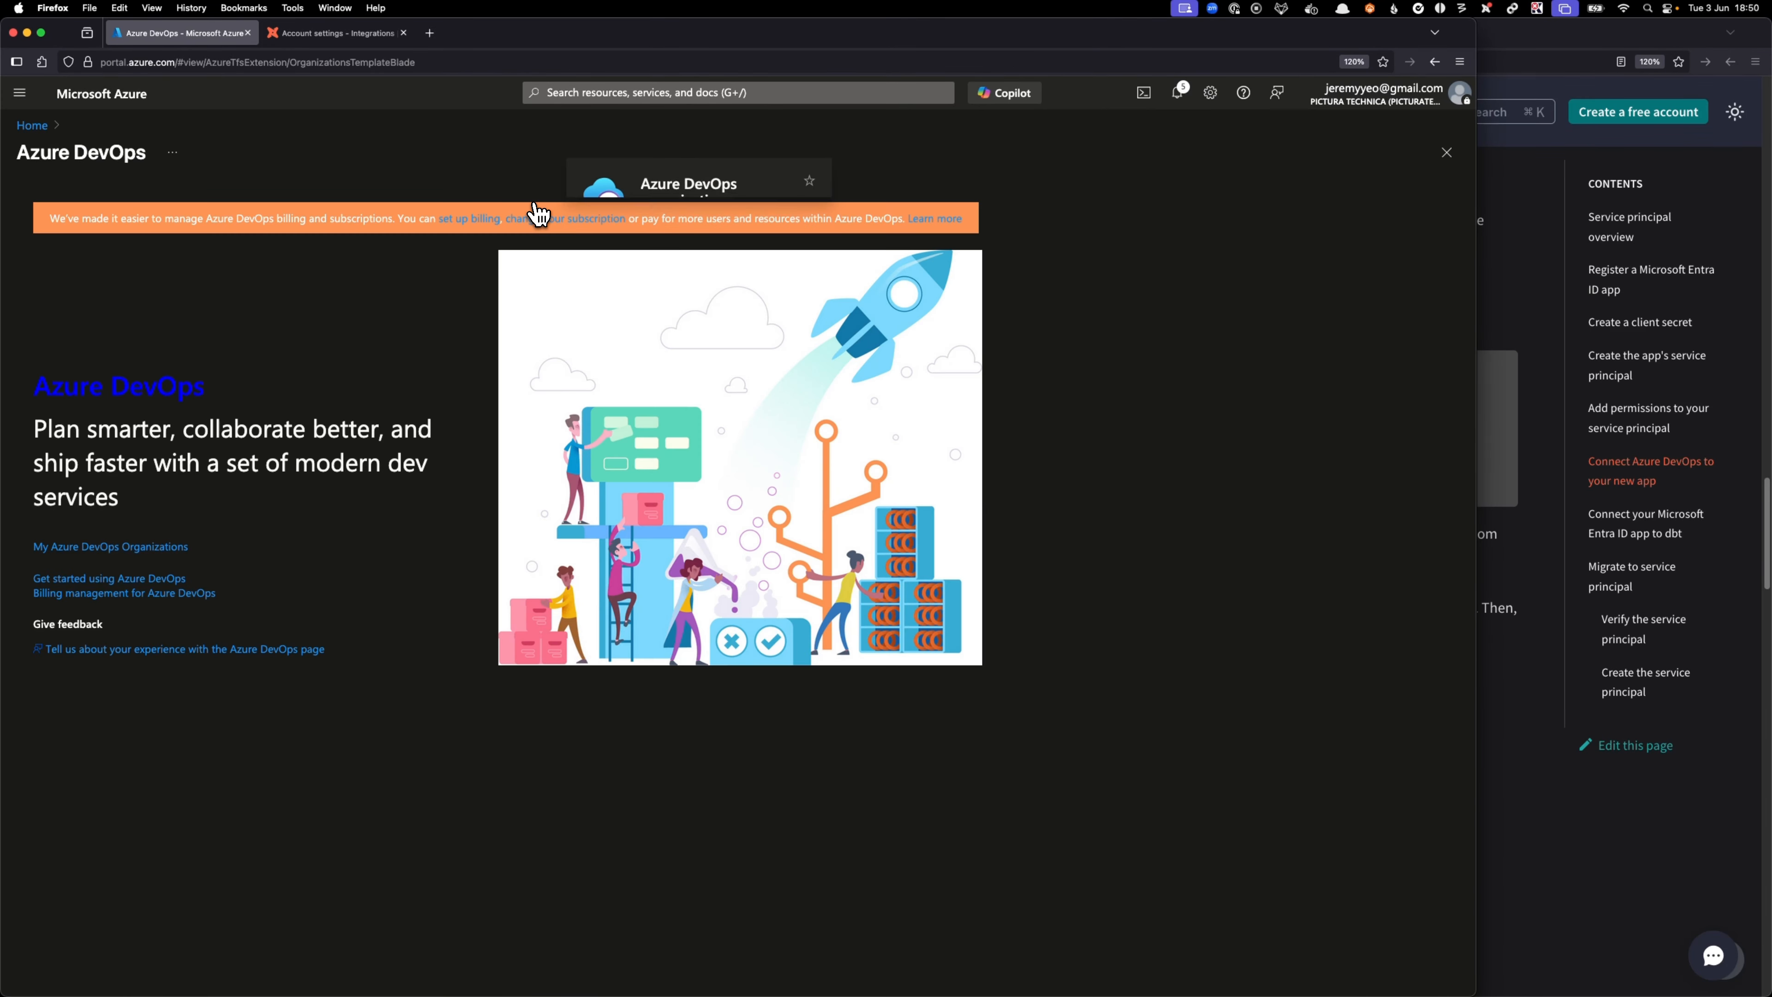
- List the Azure DevOps organizations in the Pictura Technica directory and open the picturatechnica organization's settings
click(159, 548)
click(357, 33)
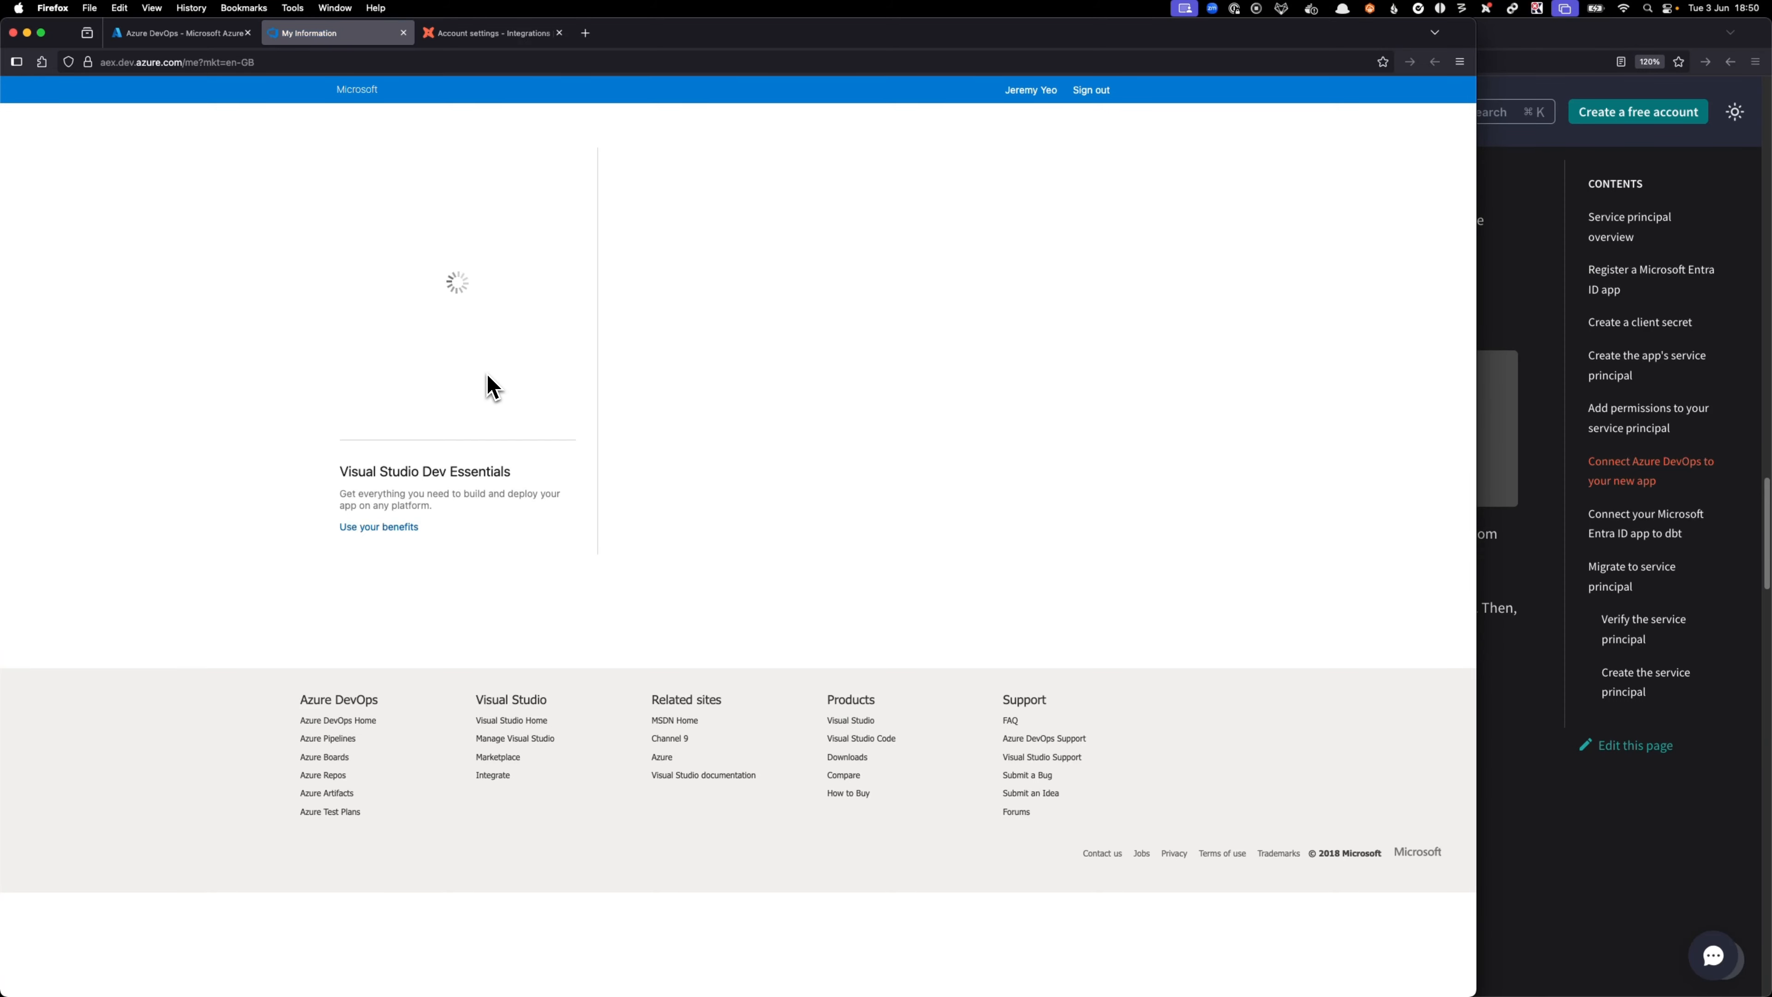
click(491, 357)
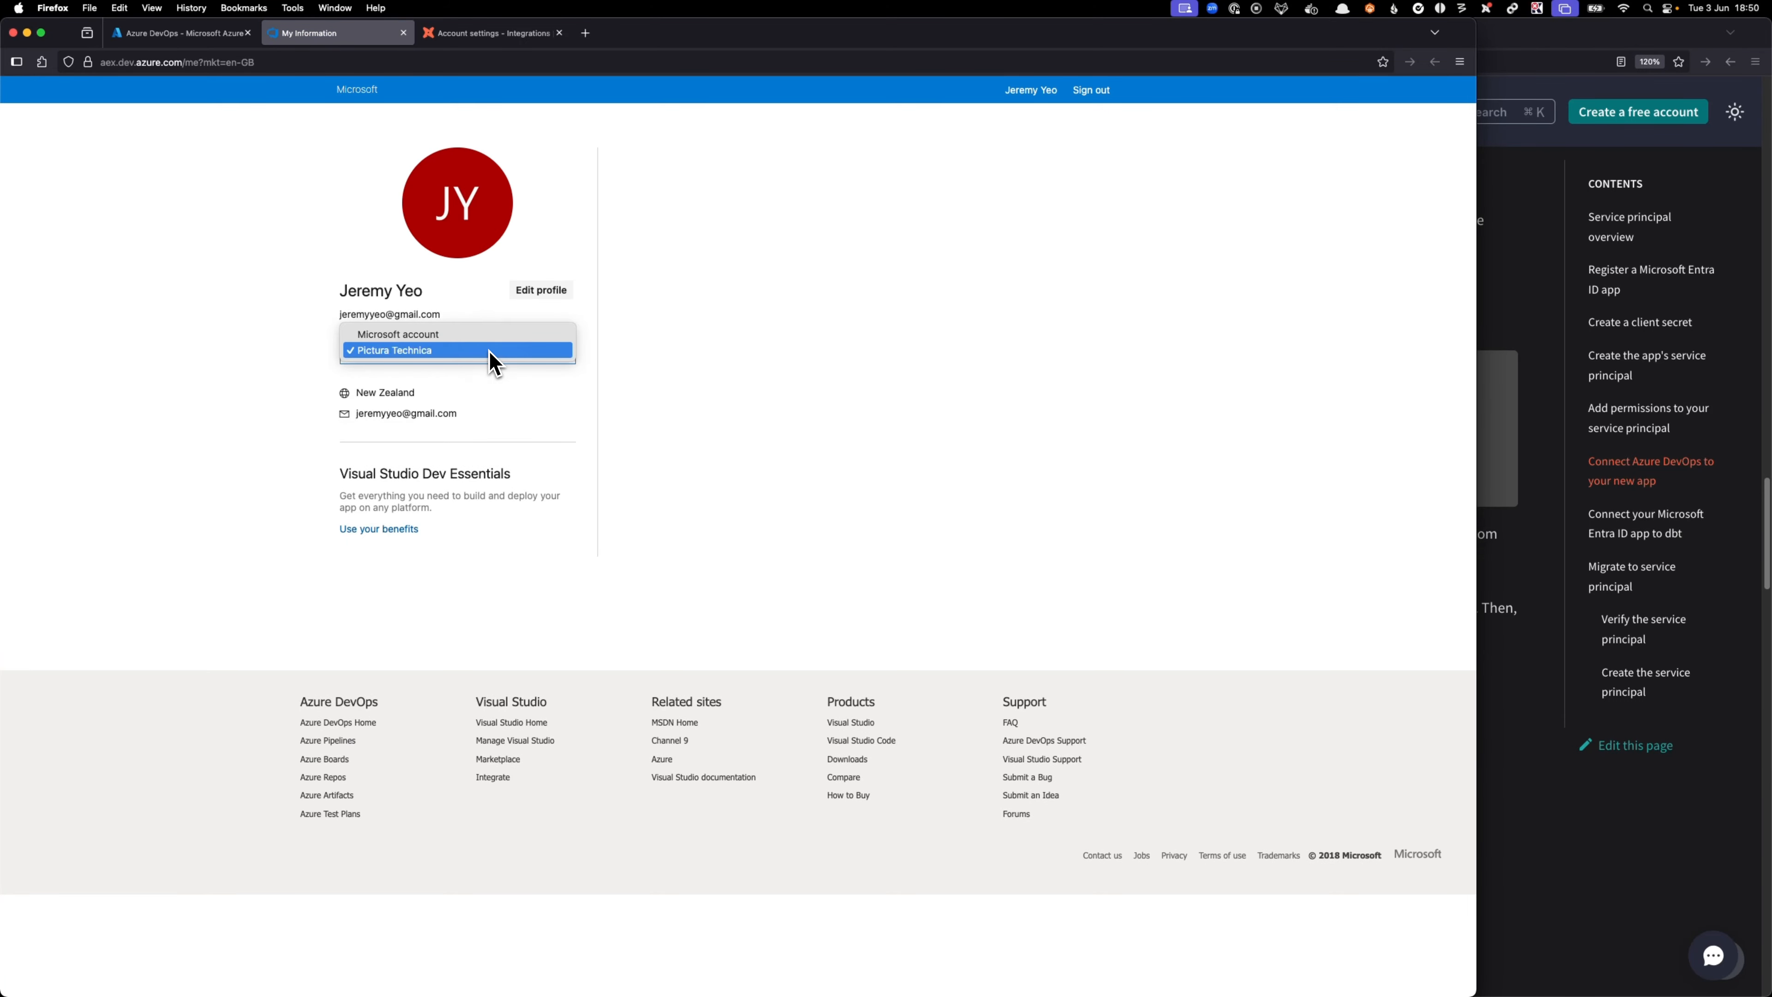
click(491, 357)
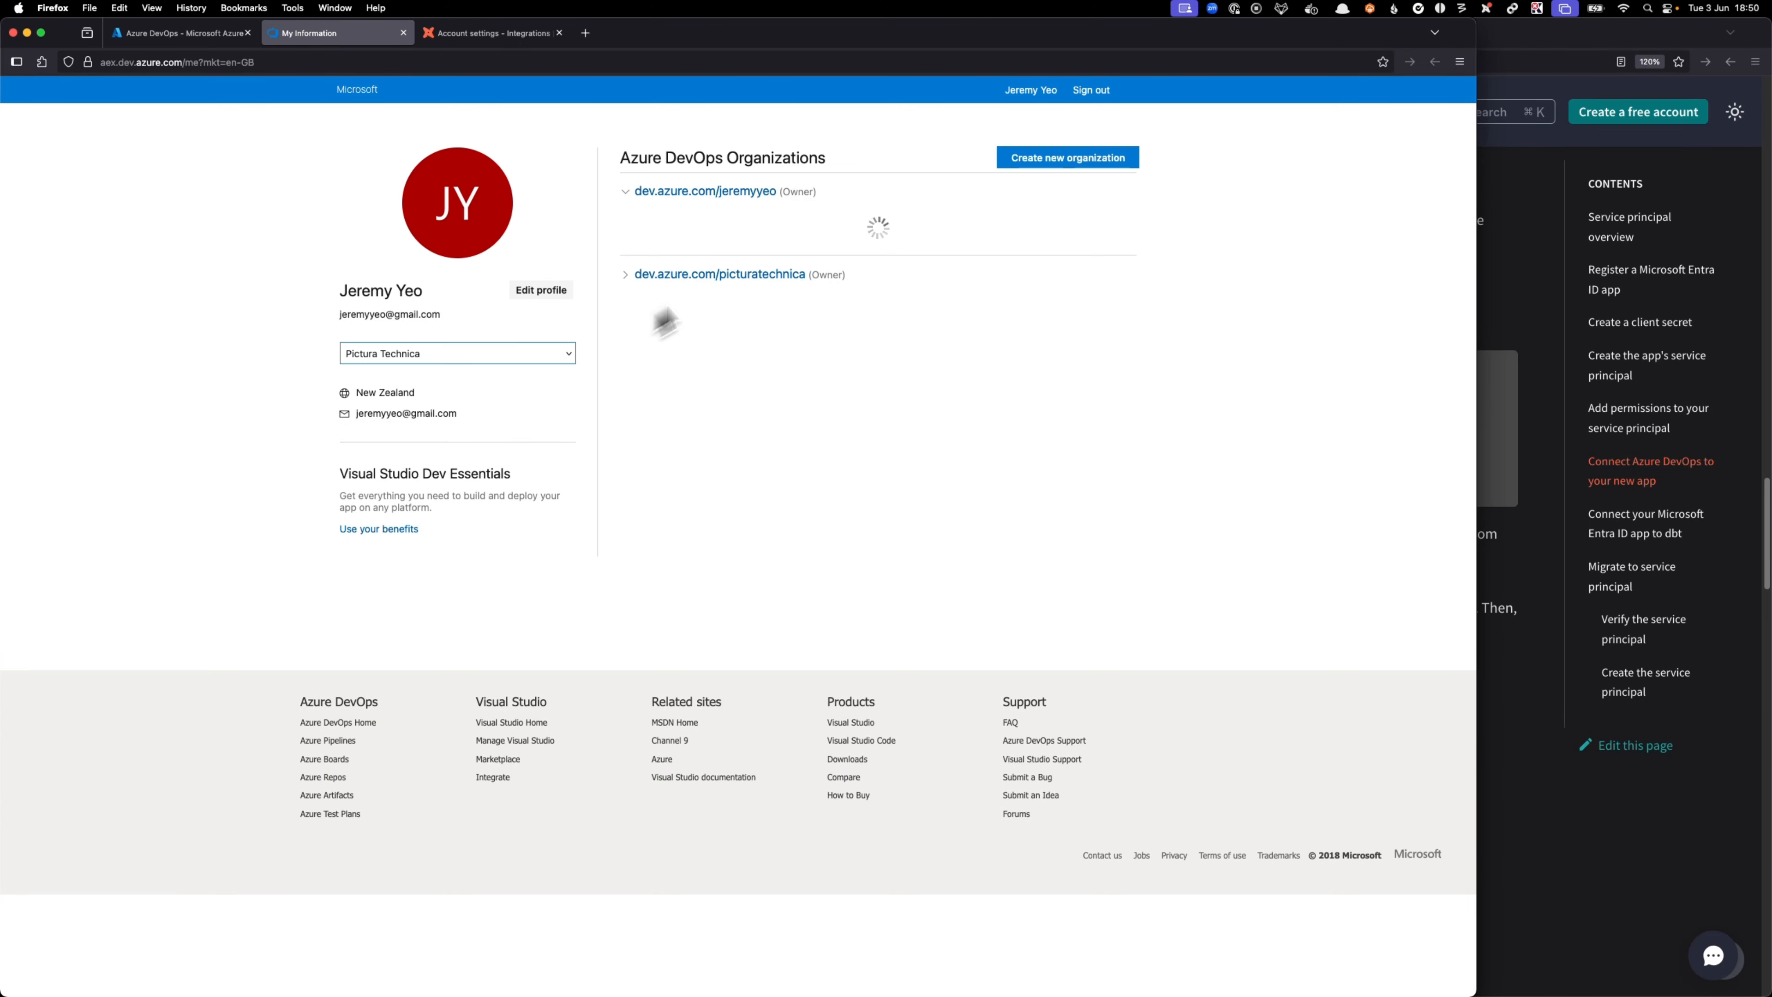
click(765, 279)
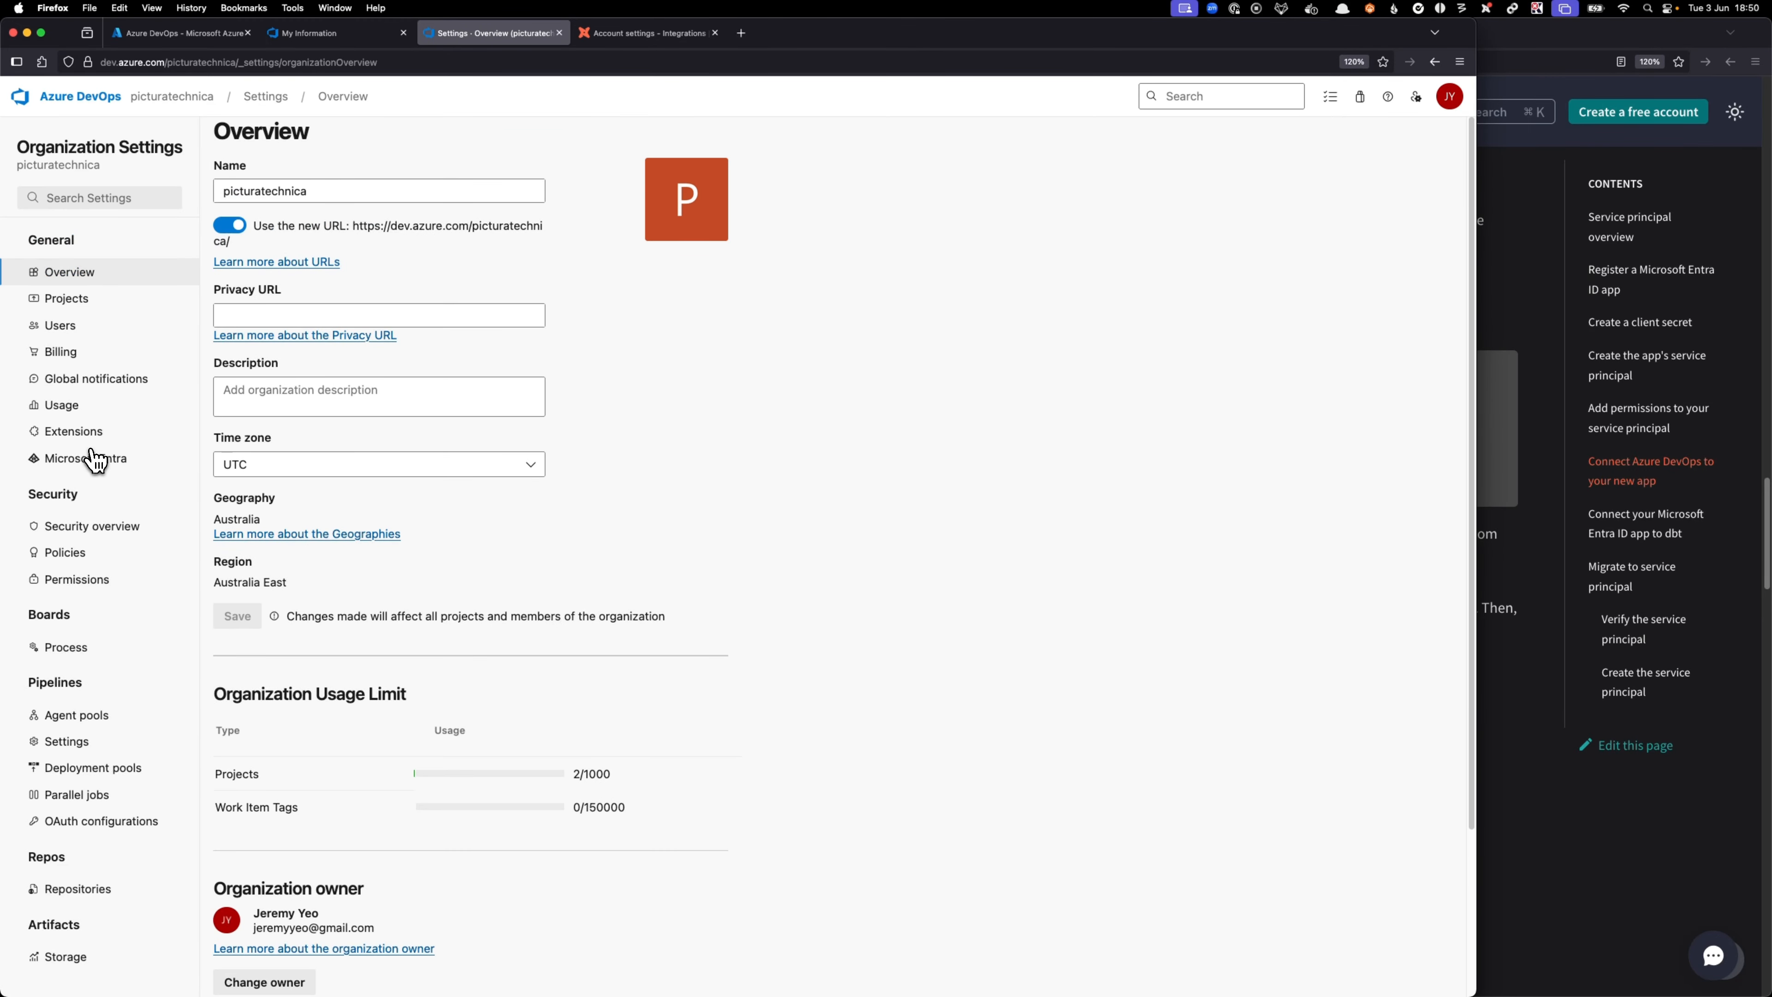
- Compare the tenant ID in the organization's Microsoft Entra settings with the tenant ID on the Azure directory's overview
click(92, 466)
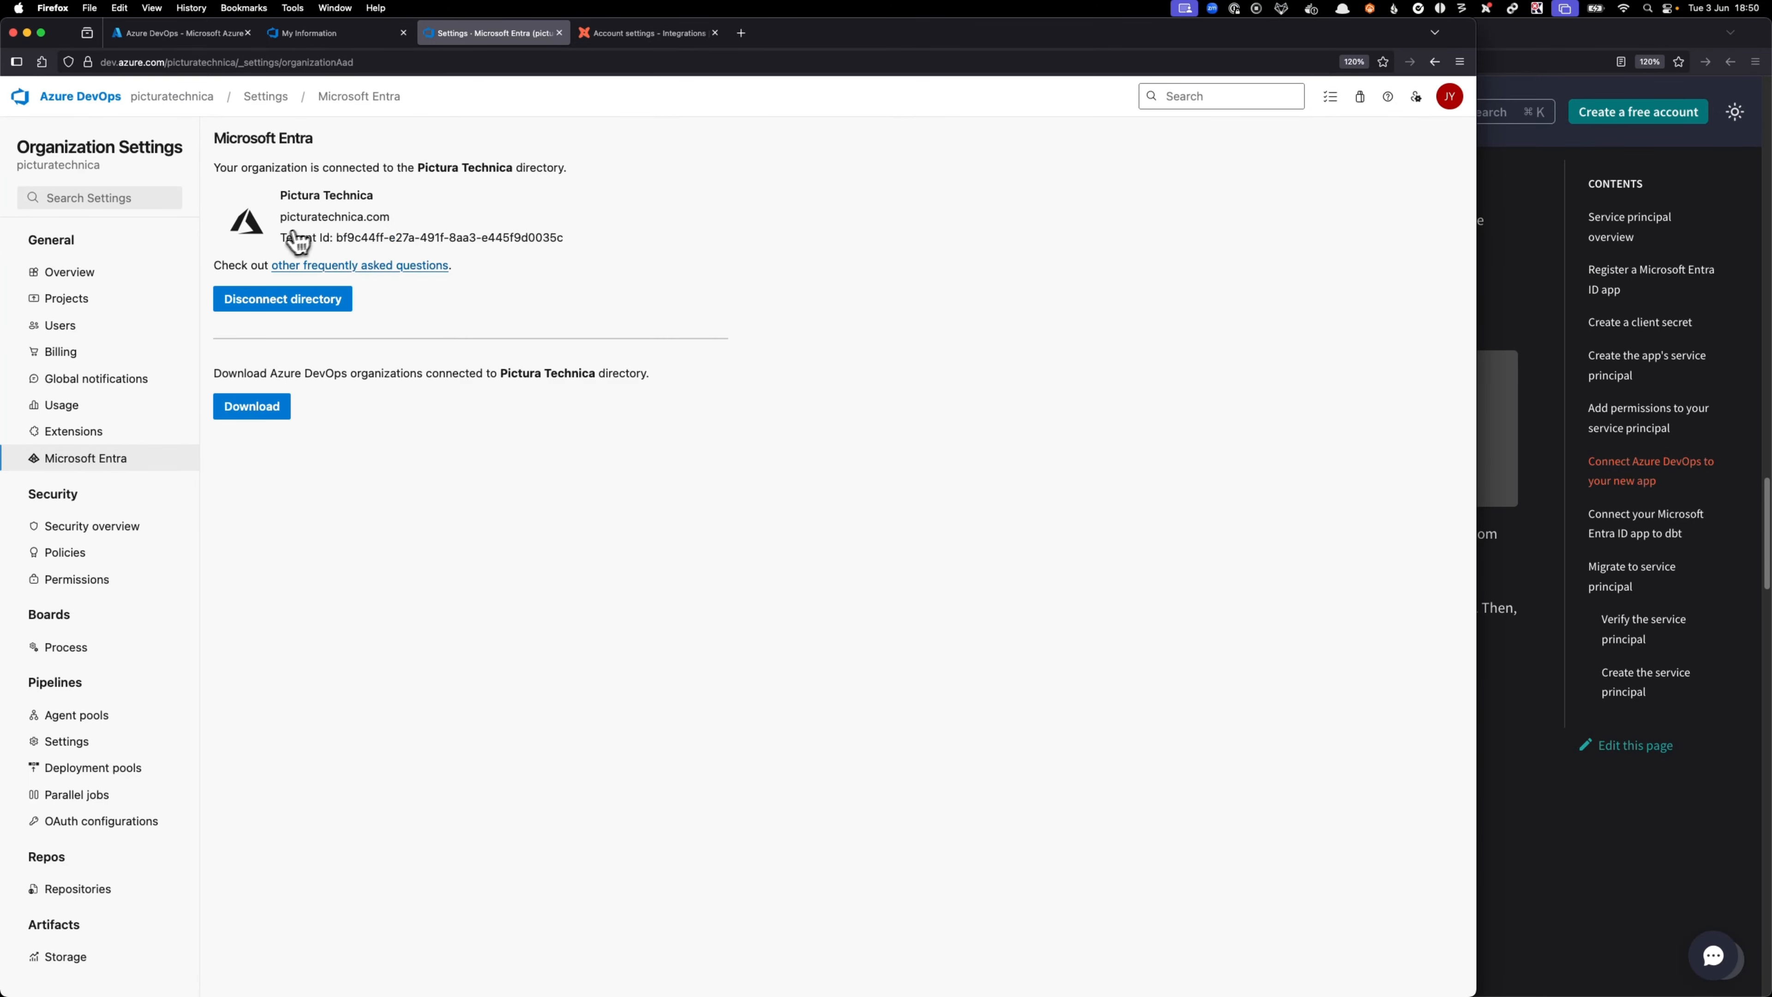
drag(281, 238, 338, 241)
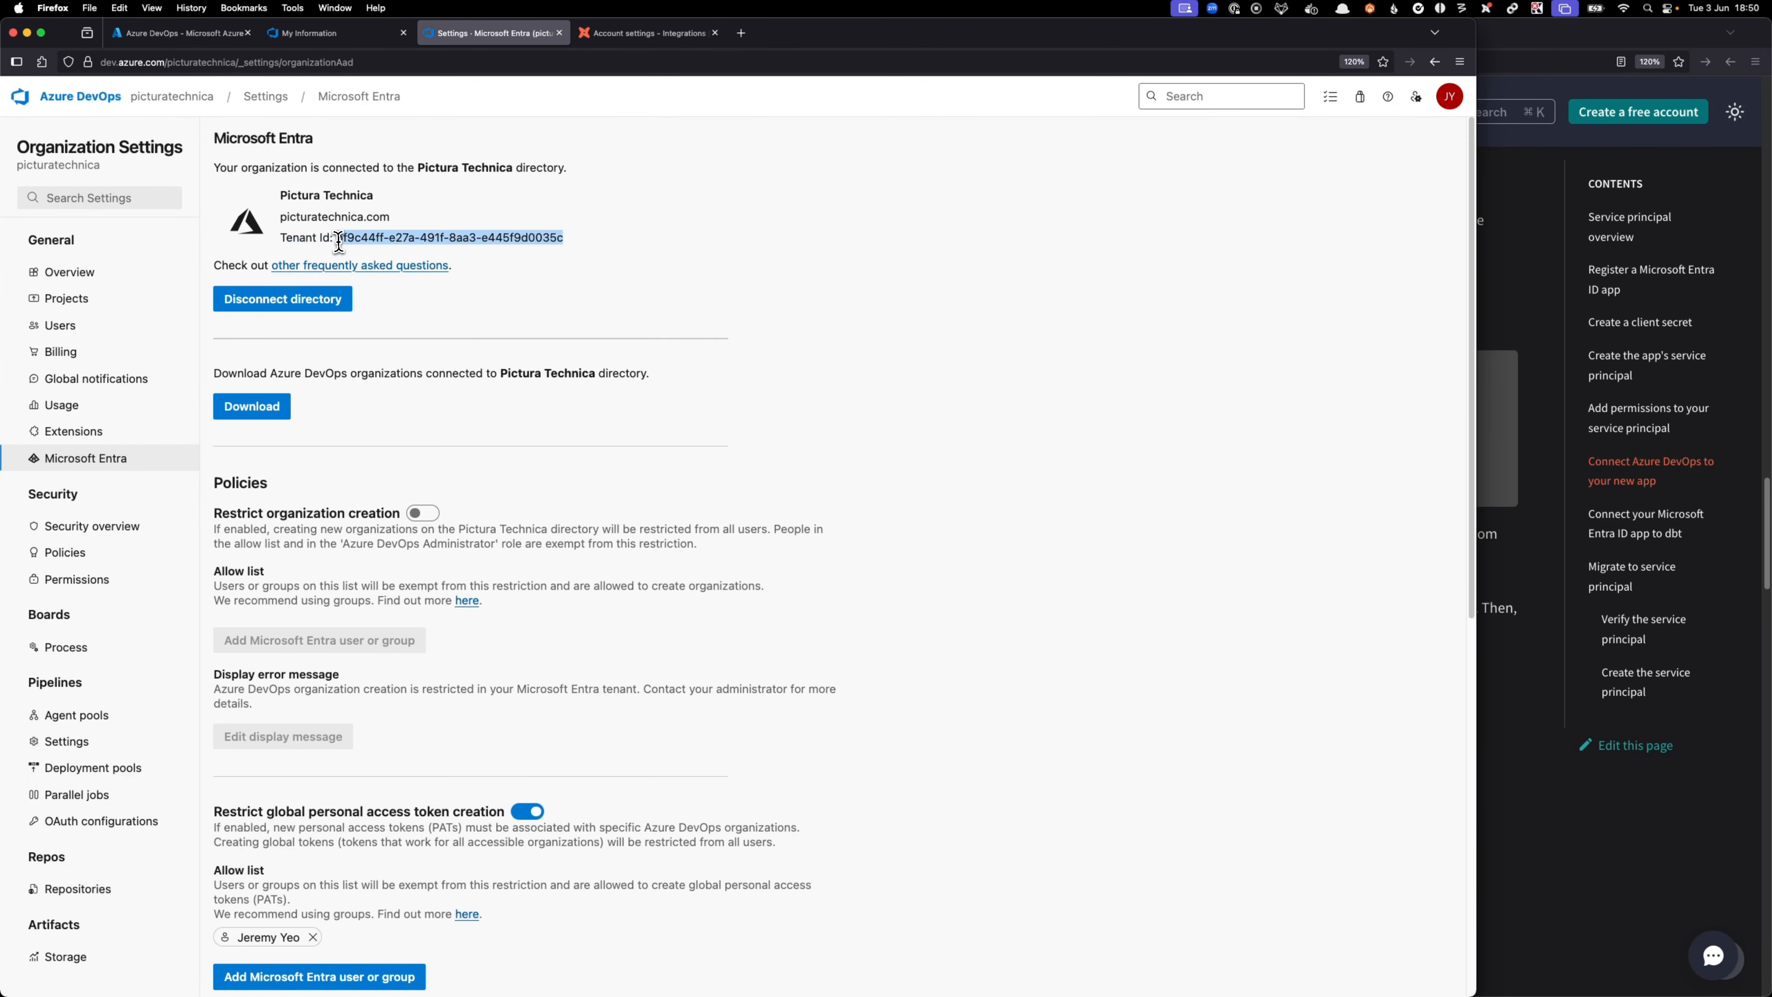
click(218, 32)
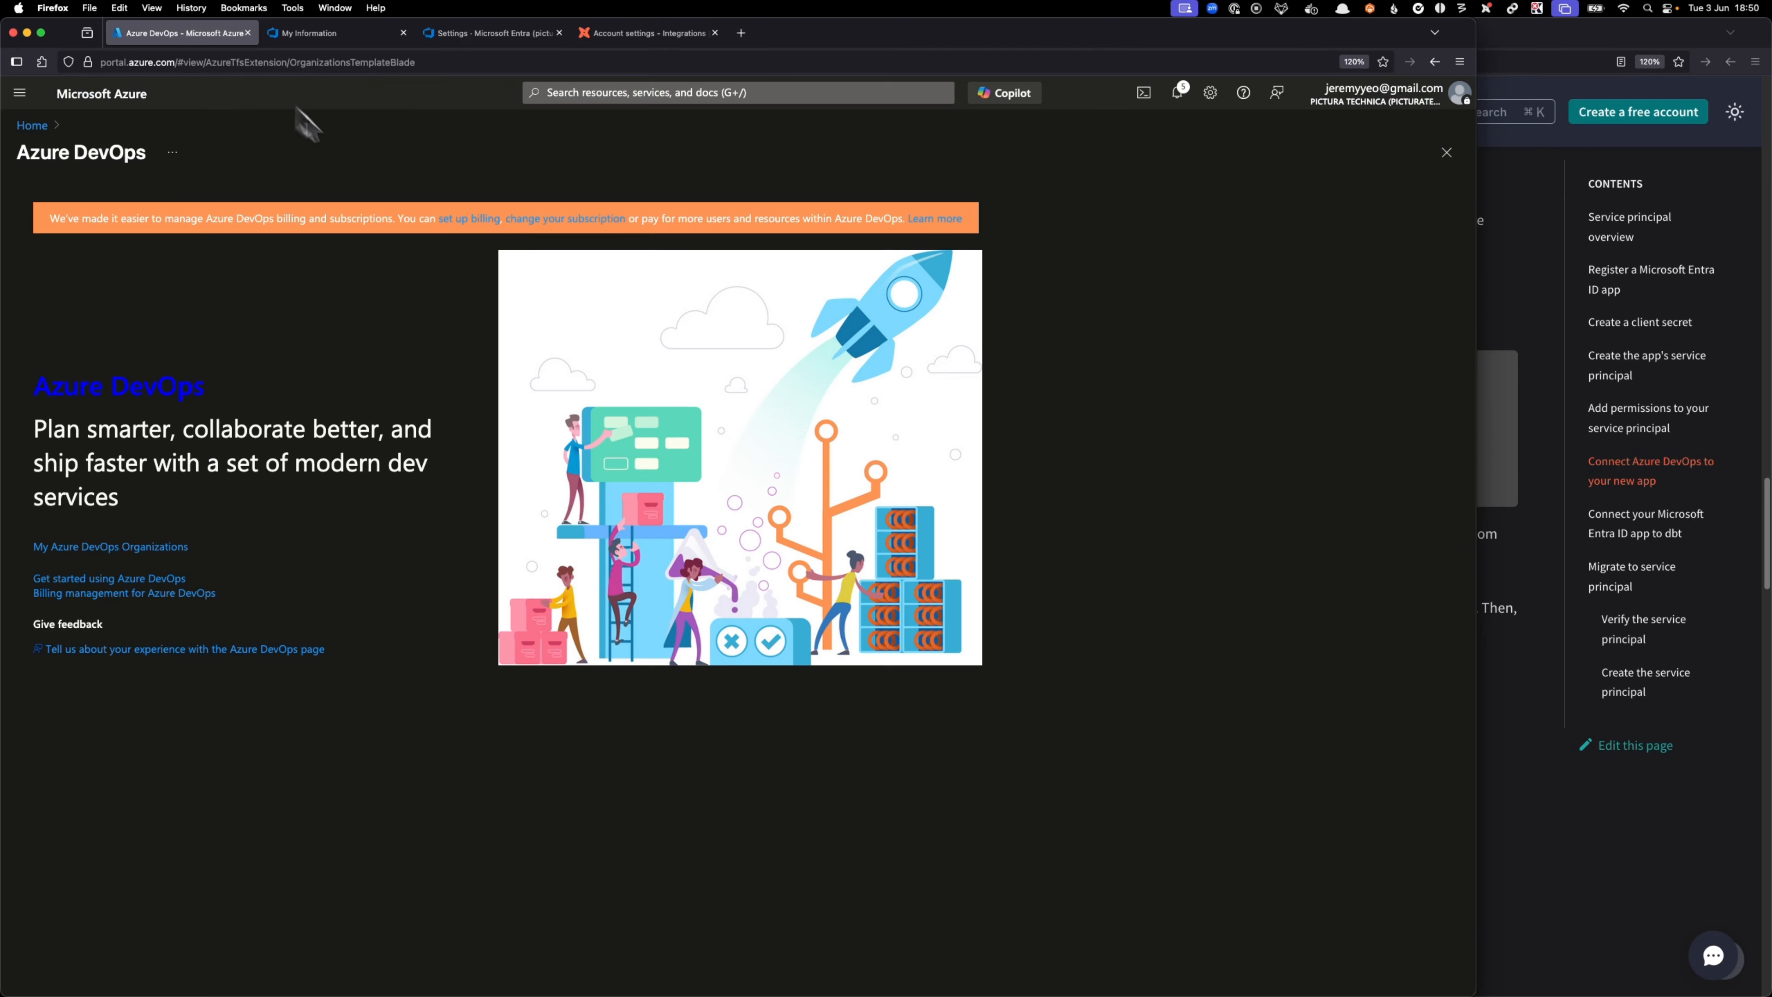
click(41, 132)
click(505, 205)
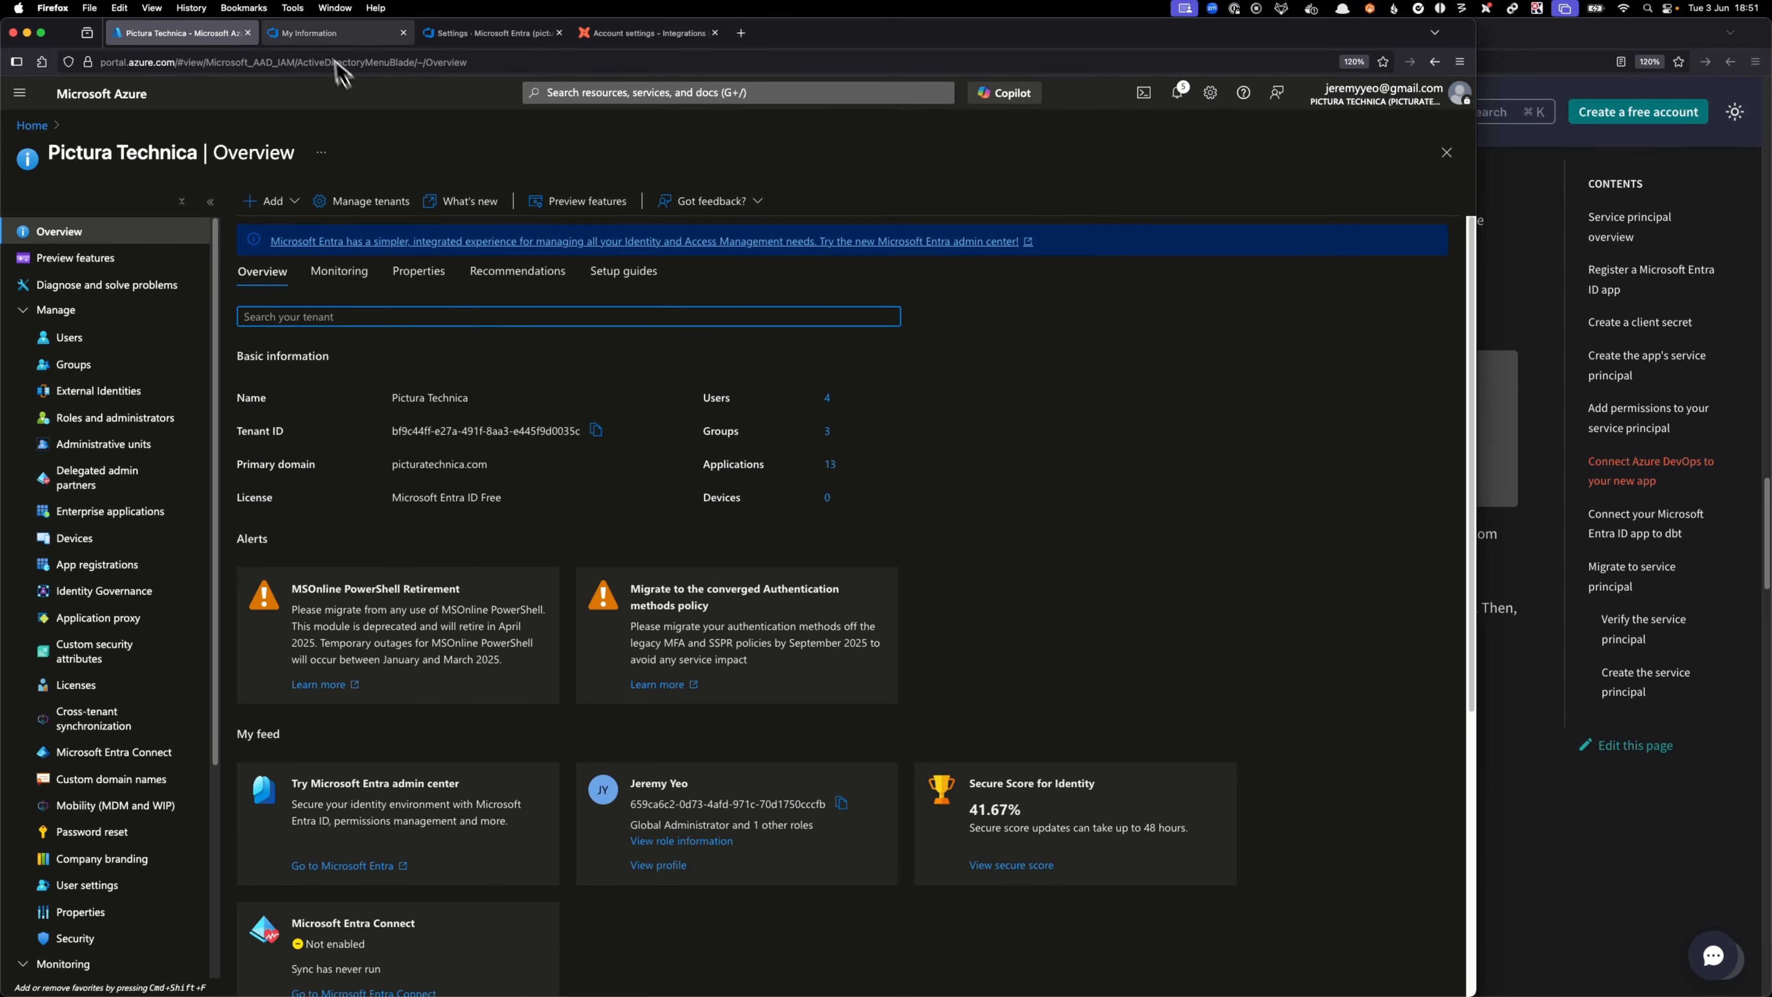
click(335, 33)
click(452, 34)
middle_click(348, 39)
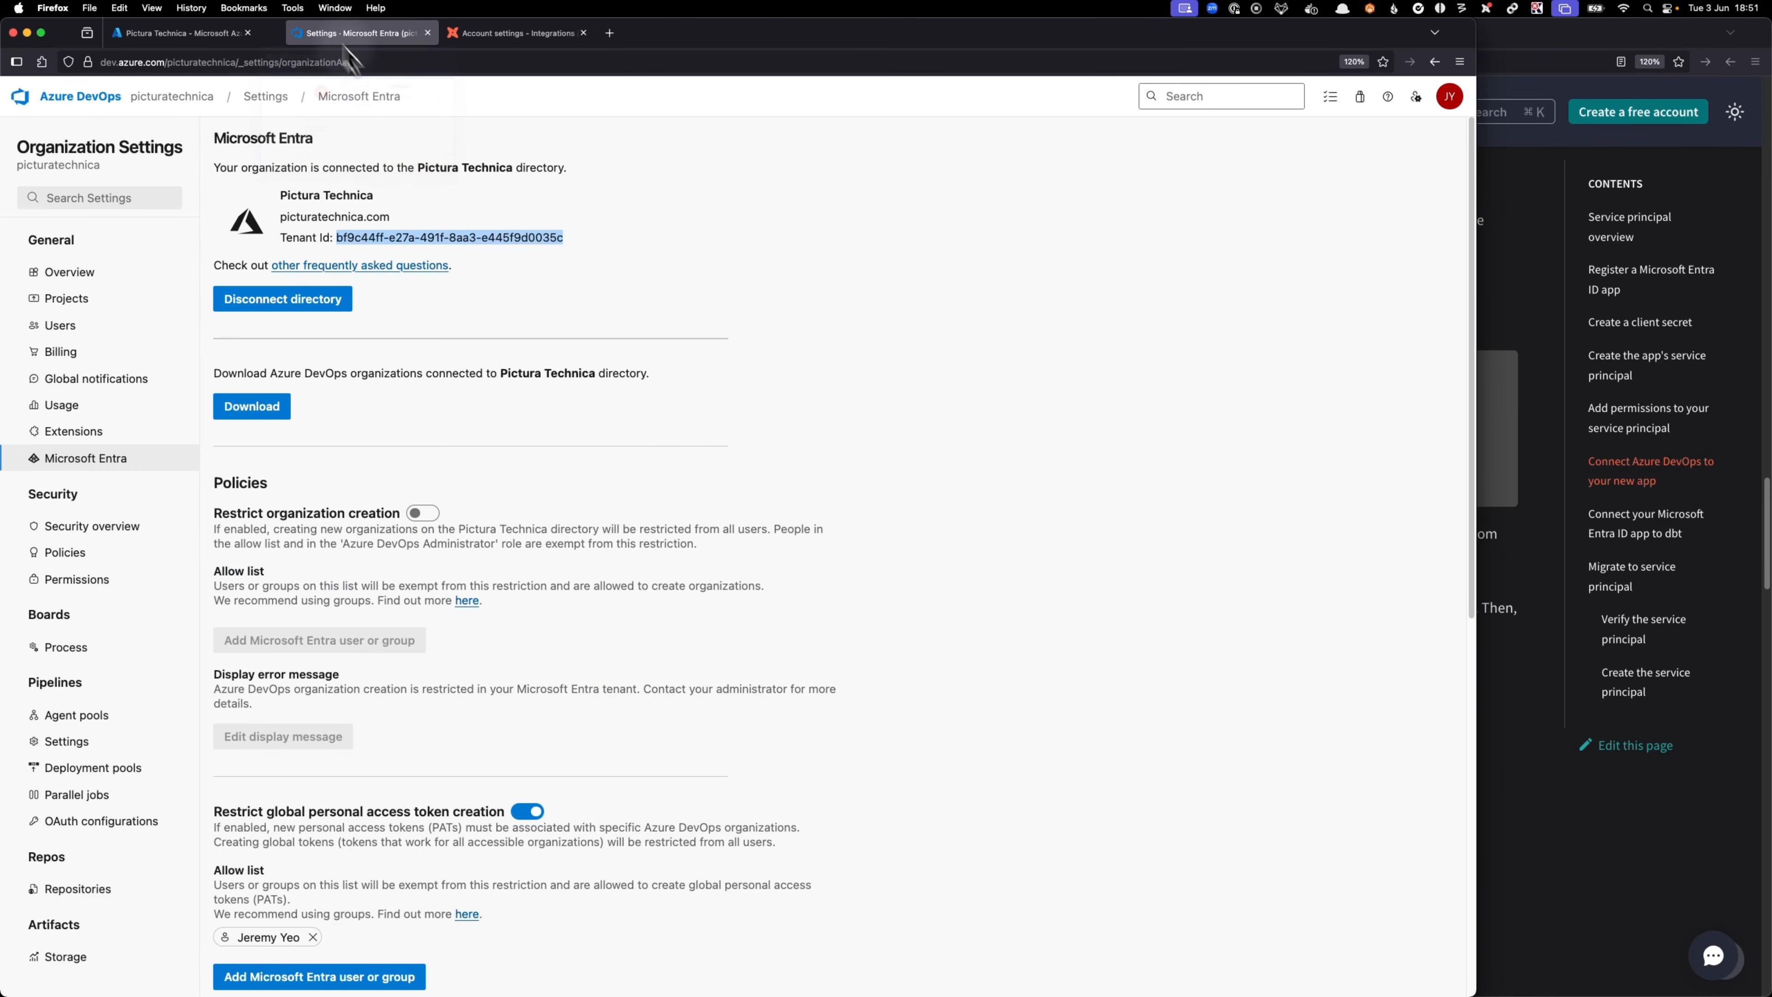
click(491, 238)
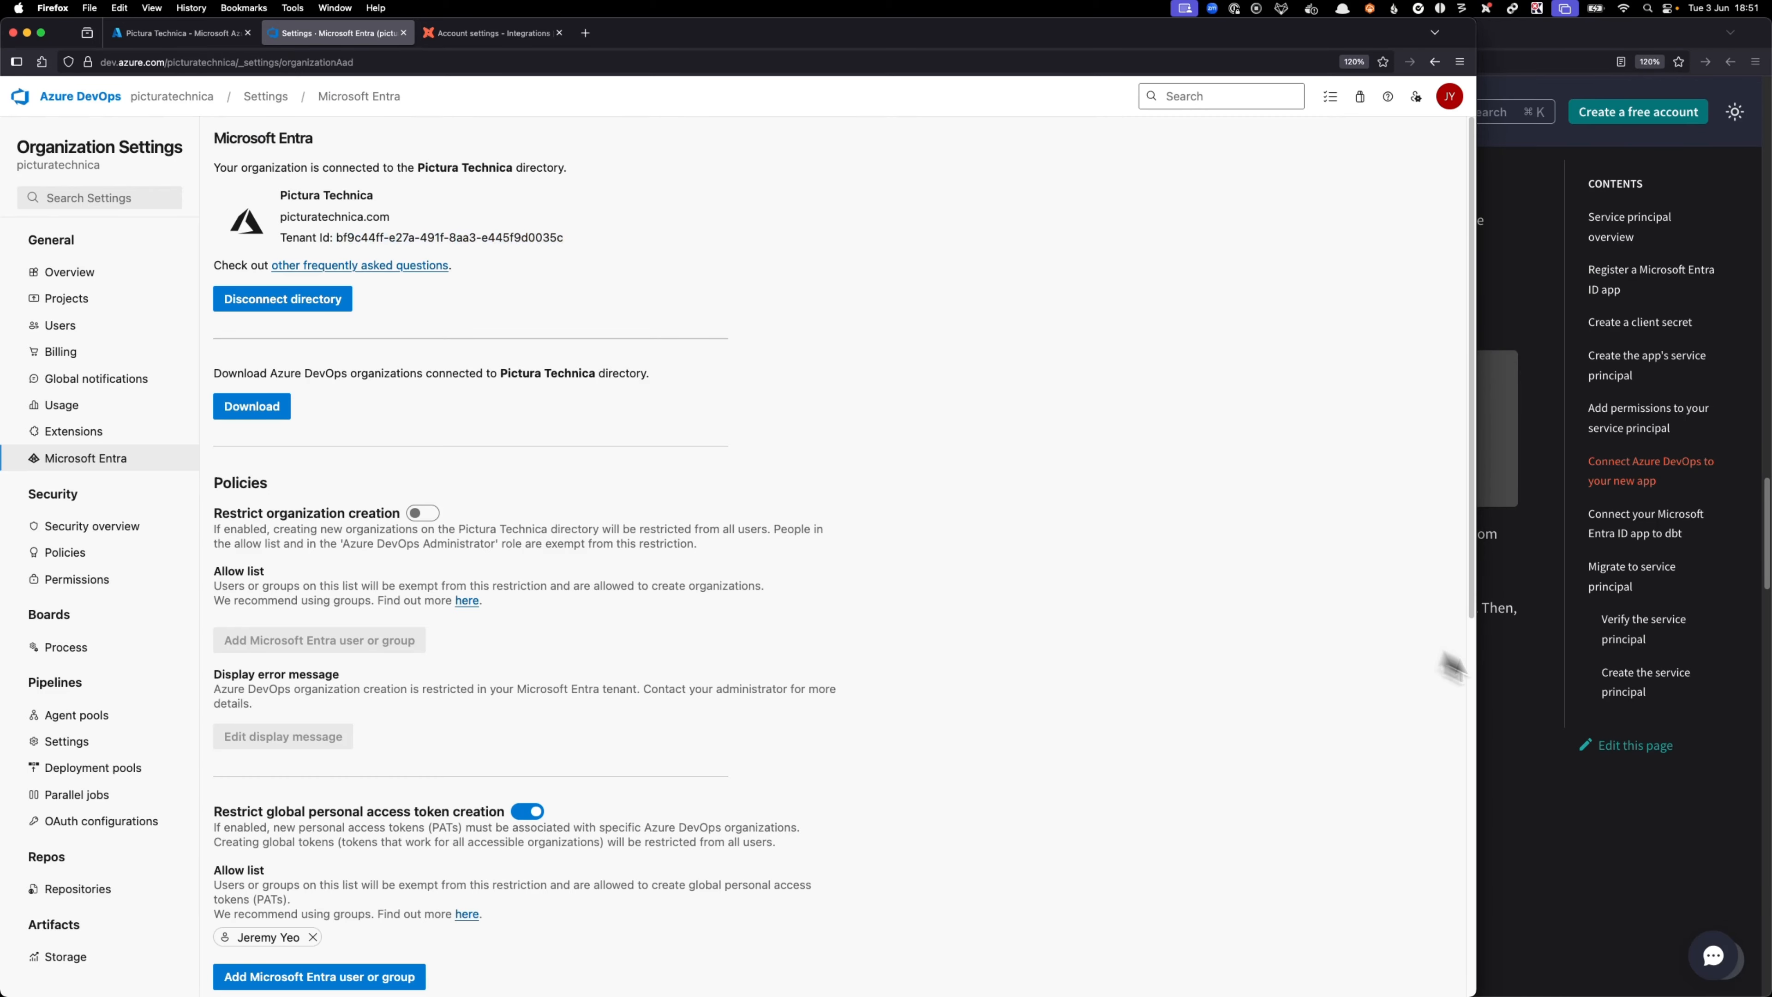
- Read the dbt docs steps and example form for adding the service principal as an Azure DevOps organization user
click(1490, 669)
scroll(1116, 670, down, 6)
scroll(931, 670, down, 2)
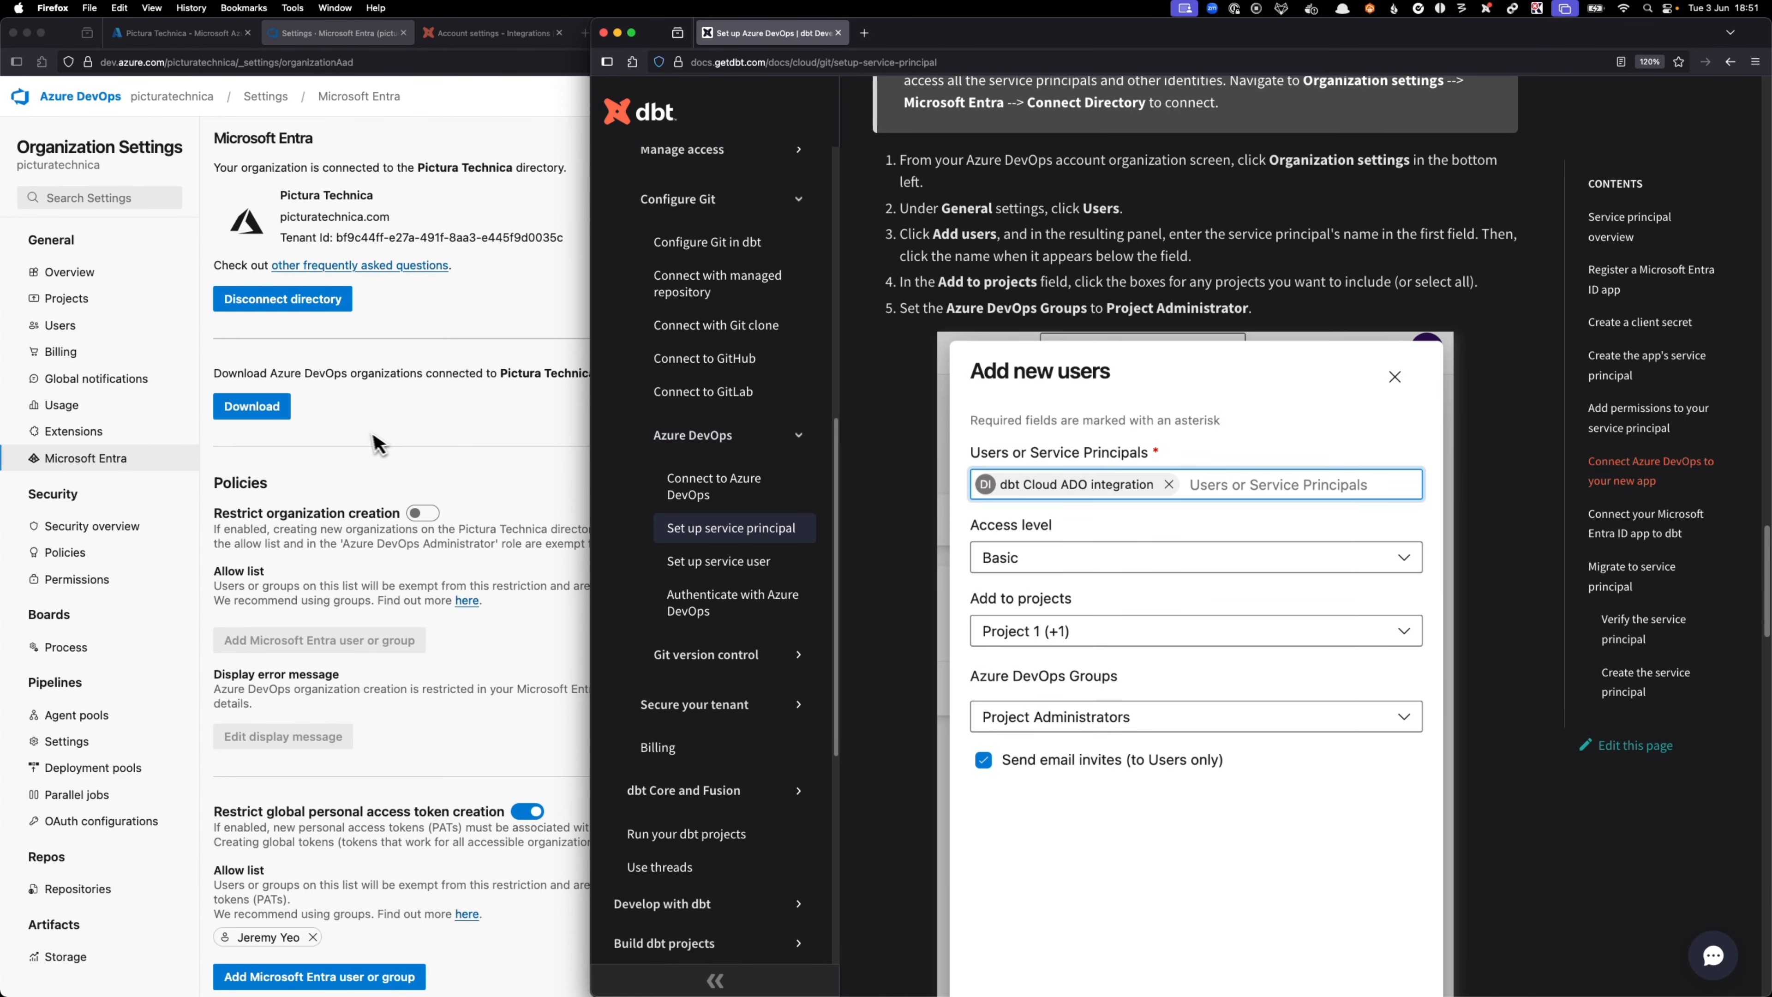
- Start adding a new user in the picturatechnica organization's Users settings and pick the service principal dbt Cloud ADO SP 2
click(376, 448)
click(96, 325)
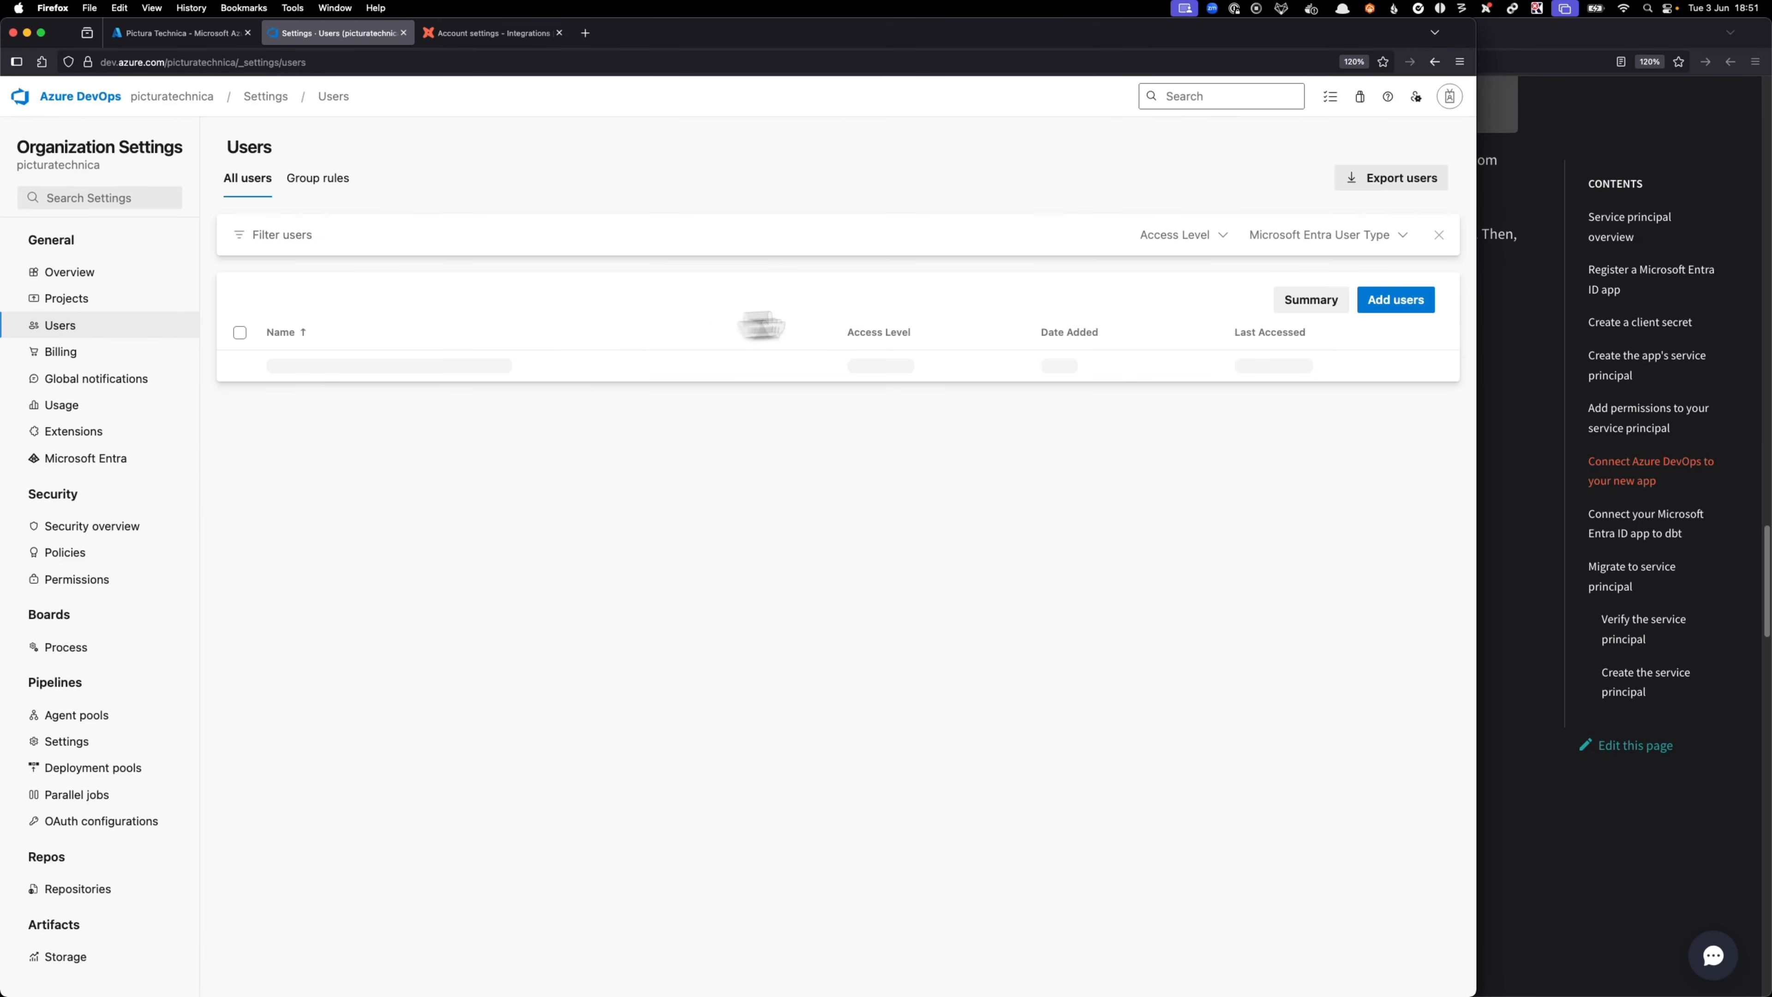
click(1403, 298)
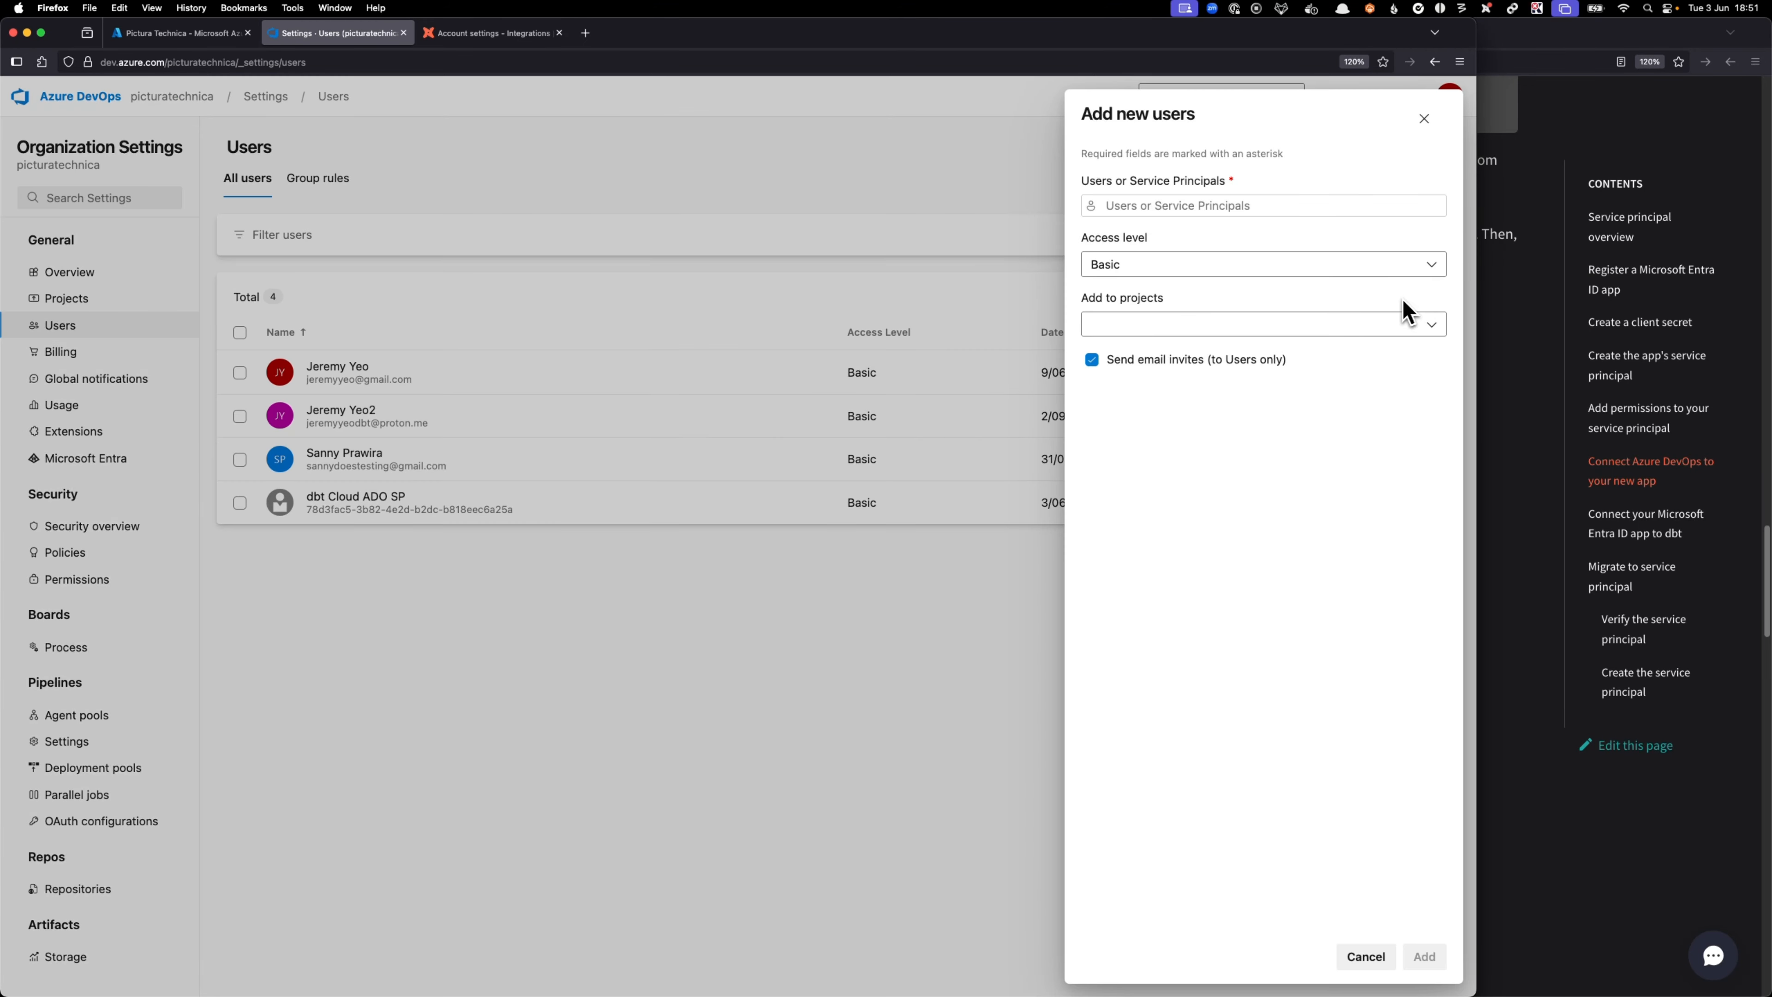
click(1177, 325)
click(1146, 204)
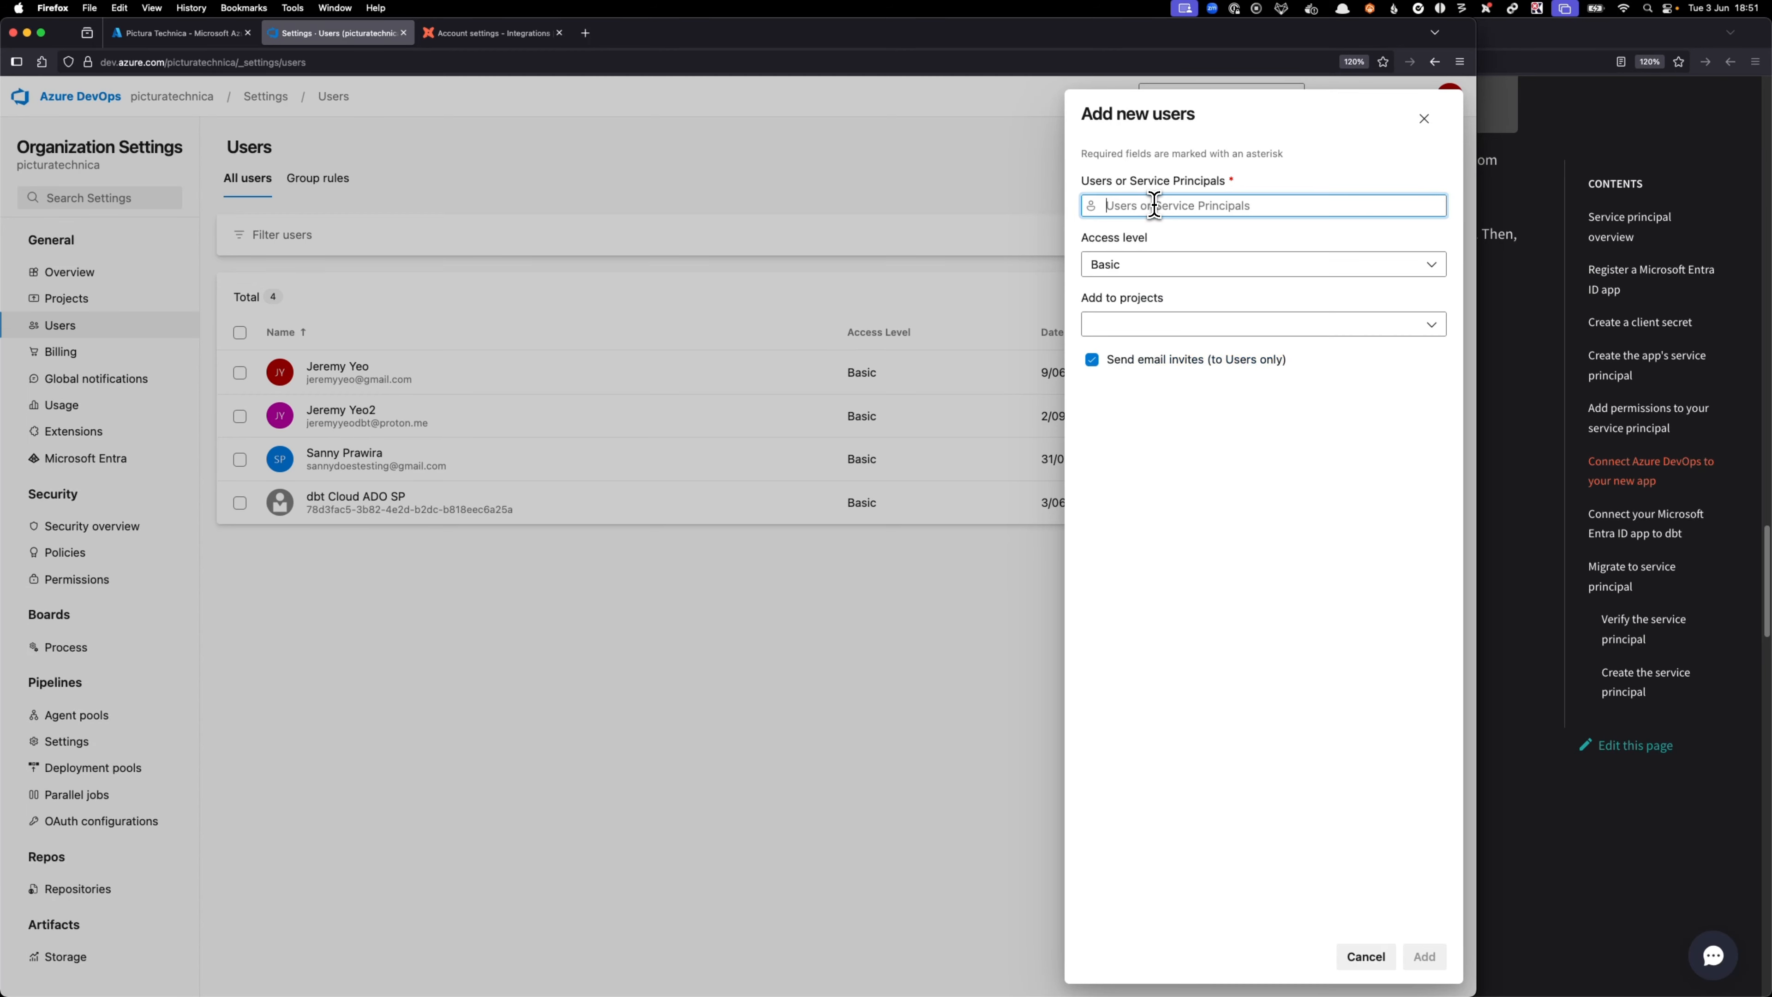
text(dbt Cloud ADO S)
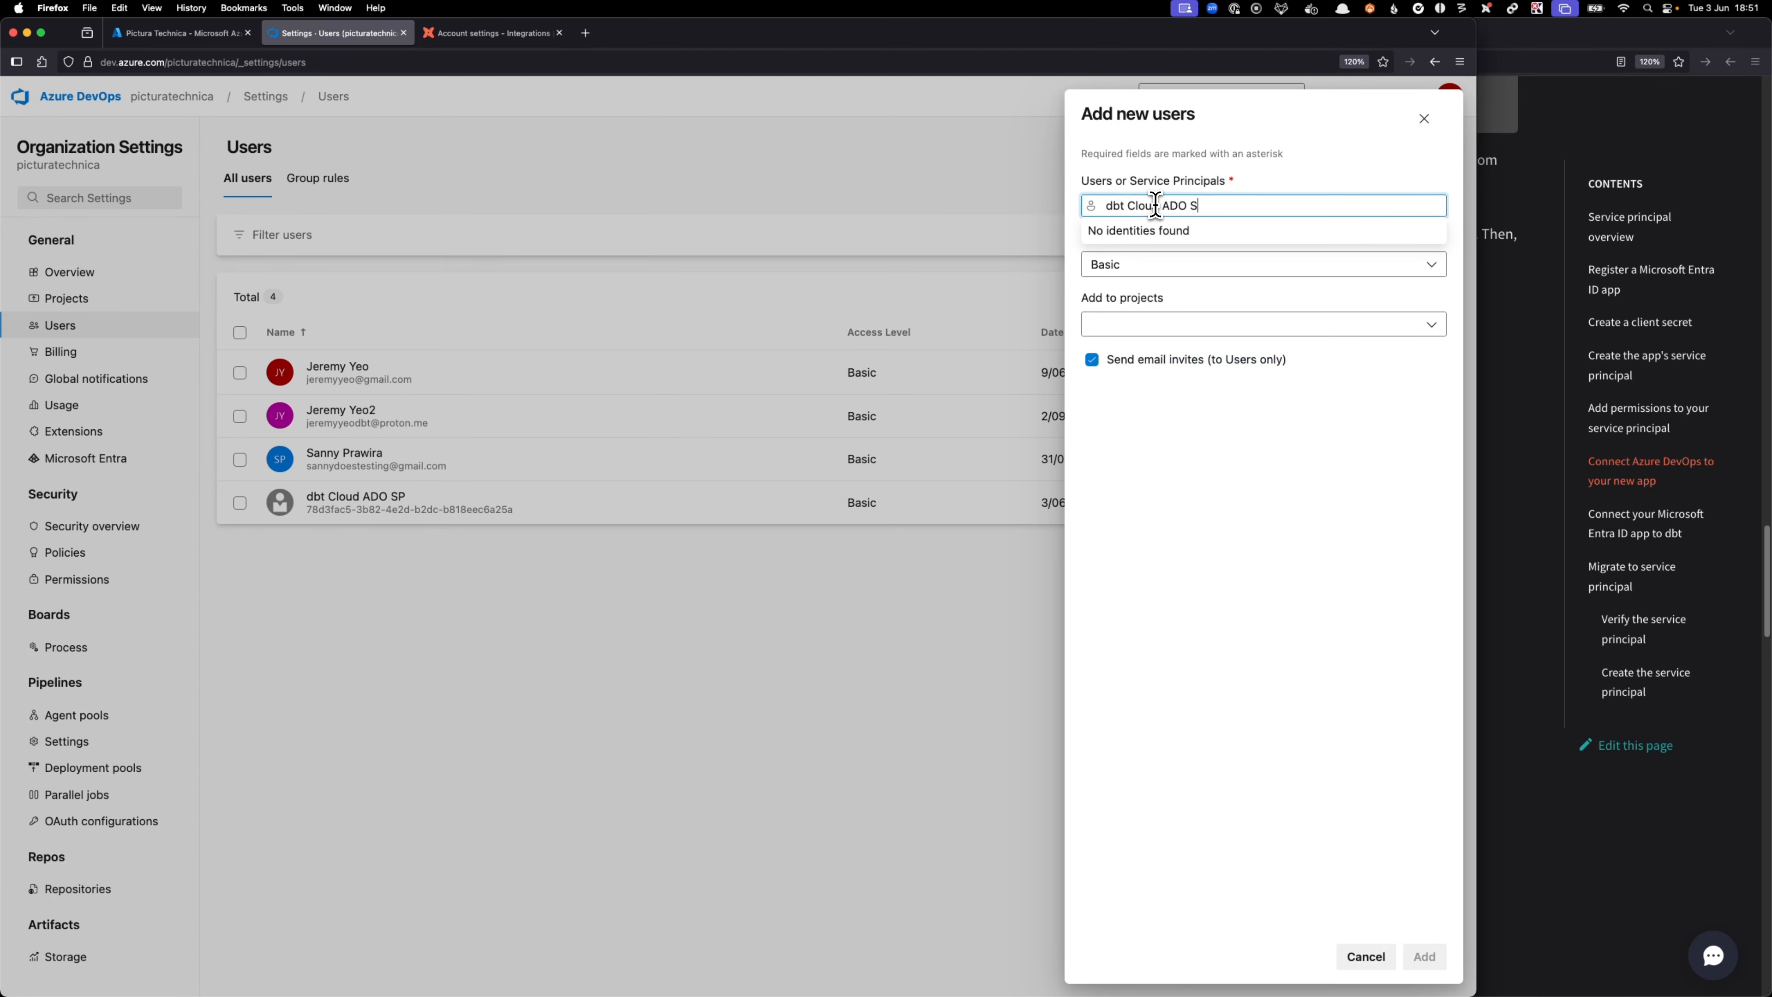
text(P)
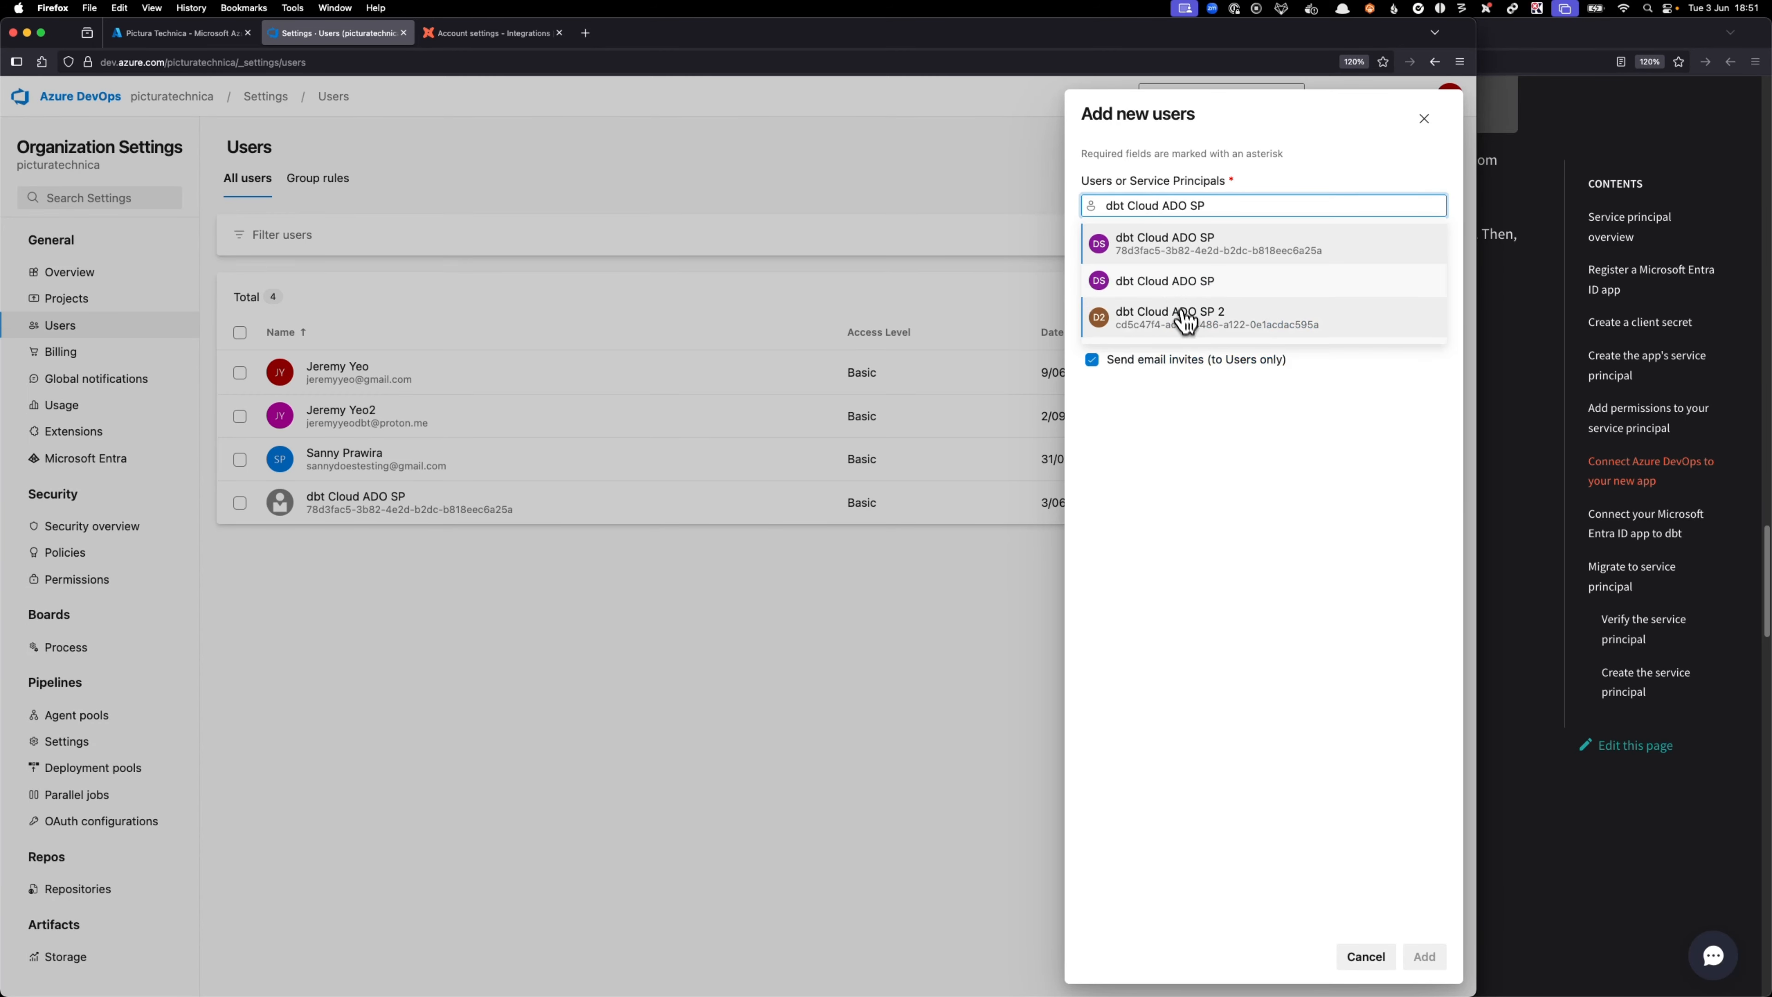
click(1192, 323)
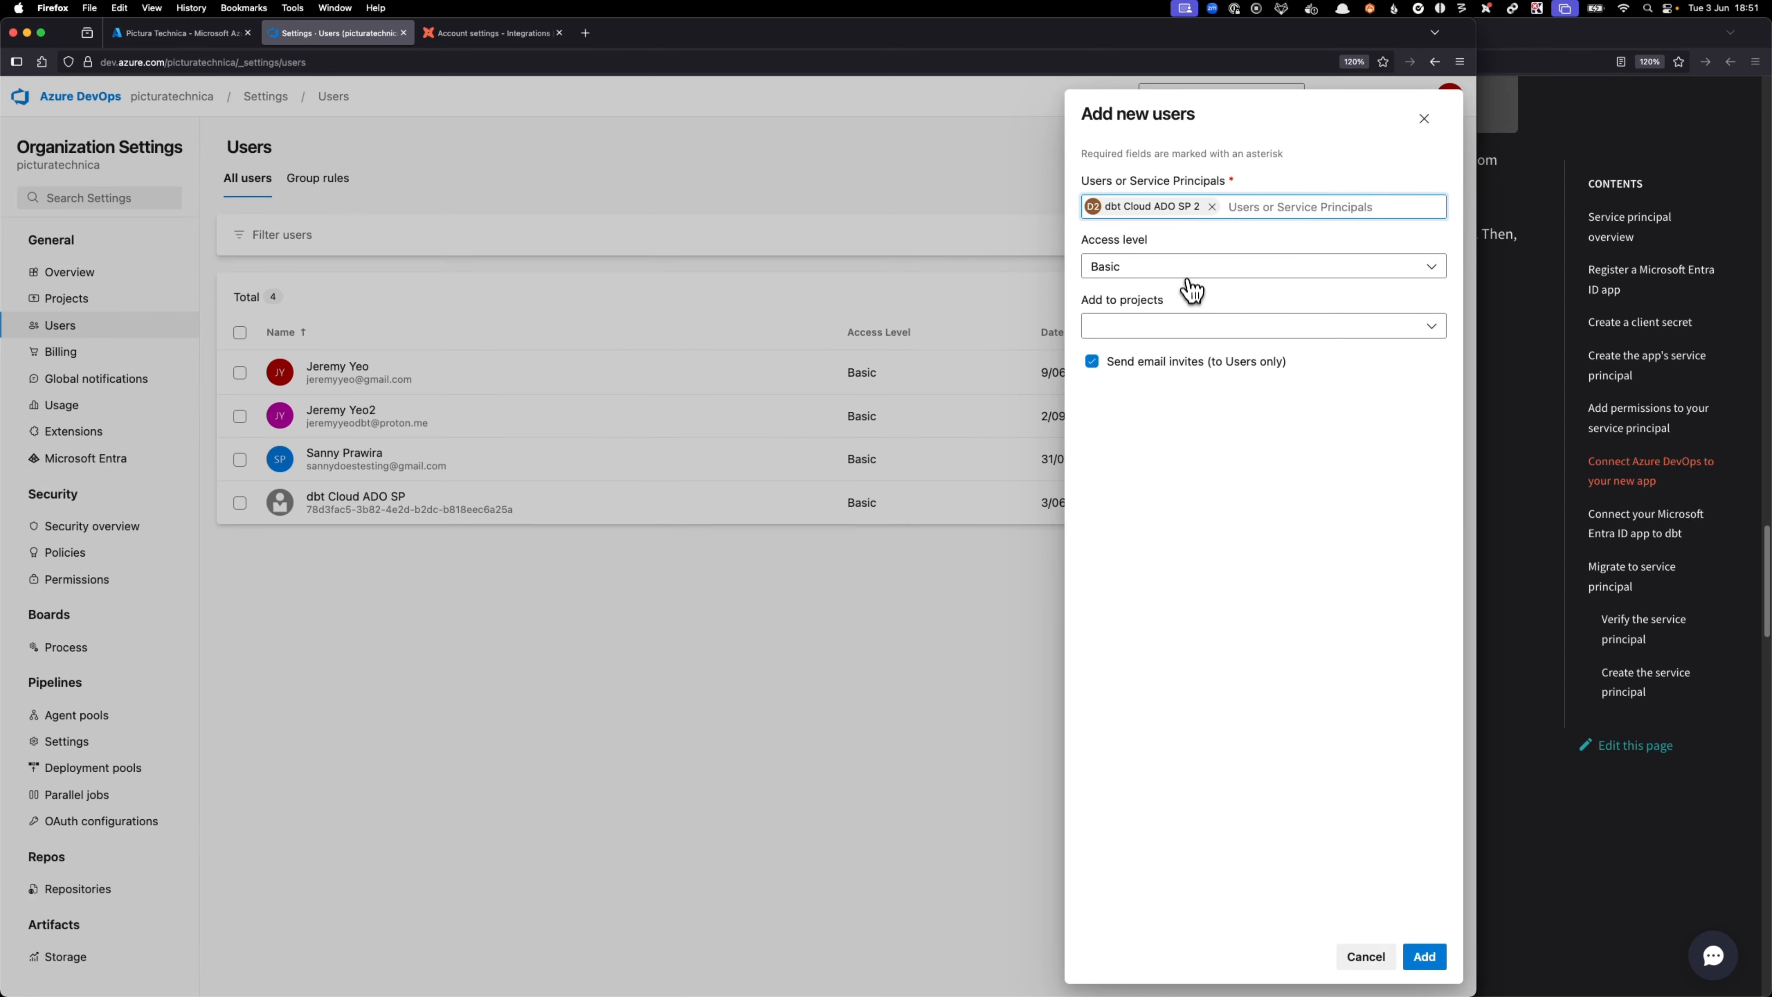
- Look up the dbt Cloud ADO SP 2 app registration in Azure and view the properties of its managed enterprise application
click(195, 36)
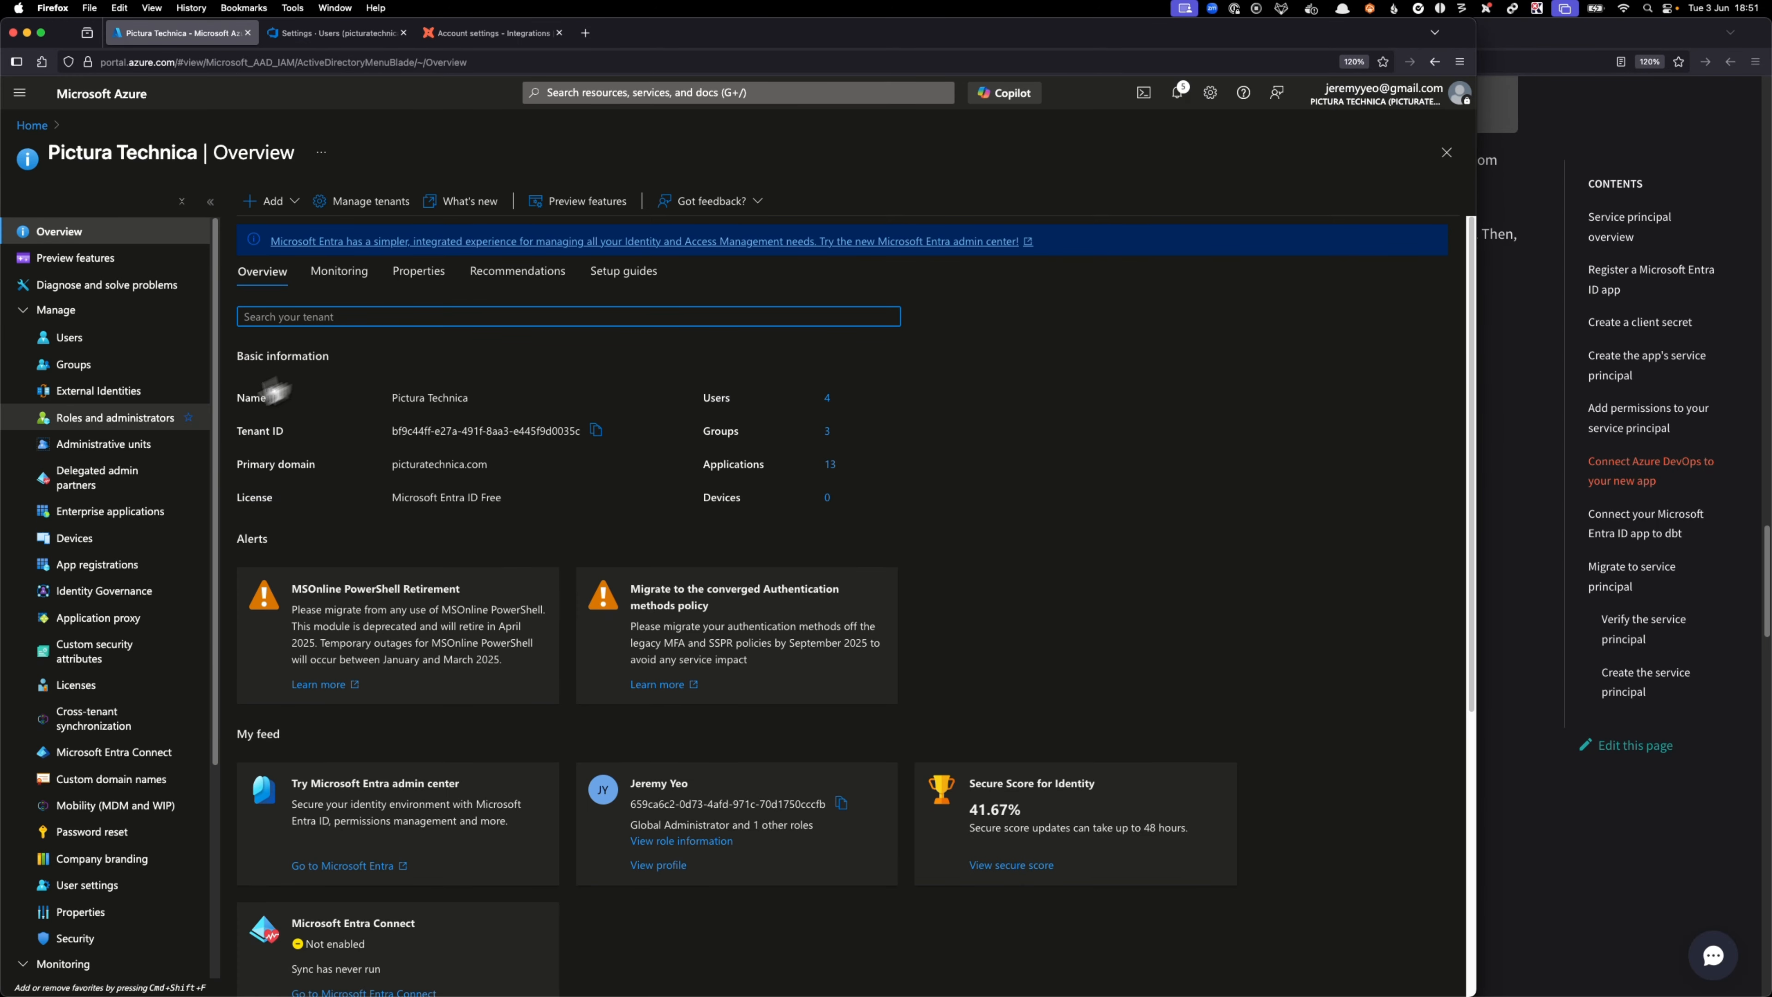
click(111, 574)
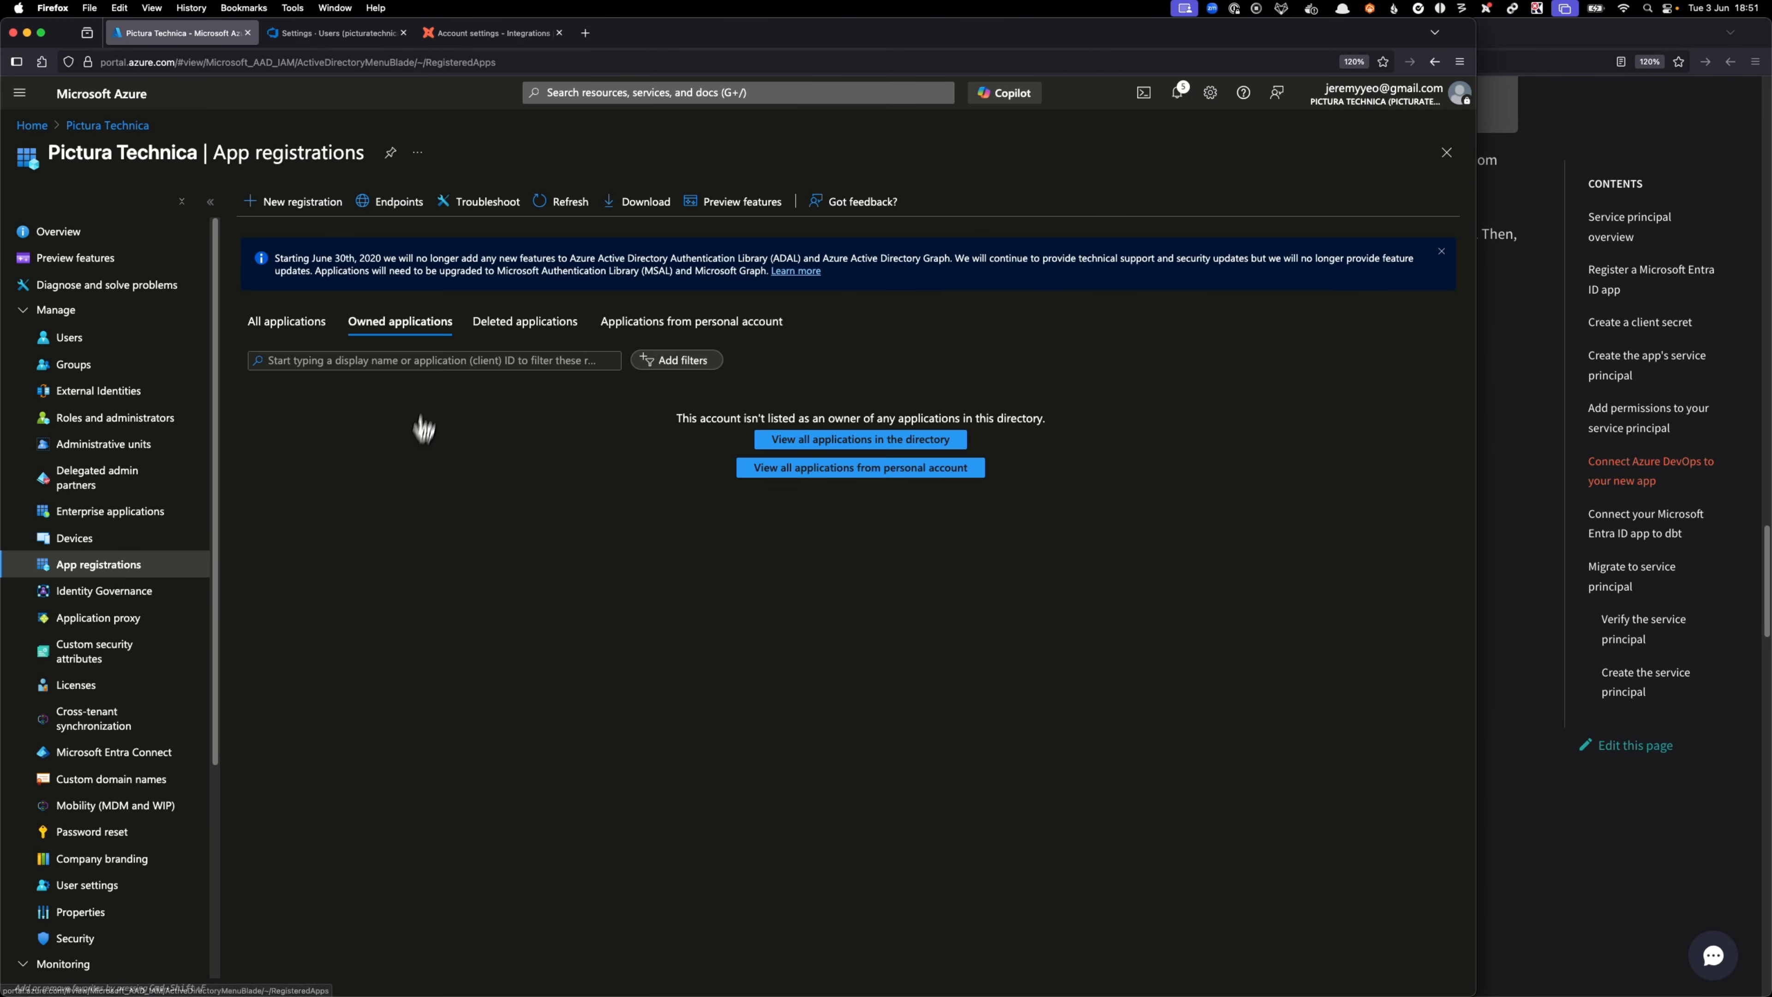
click(326, 329)
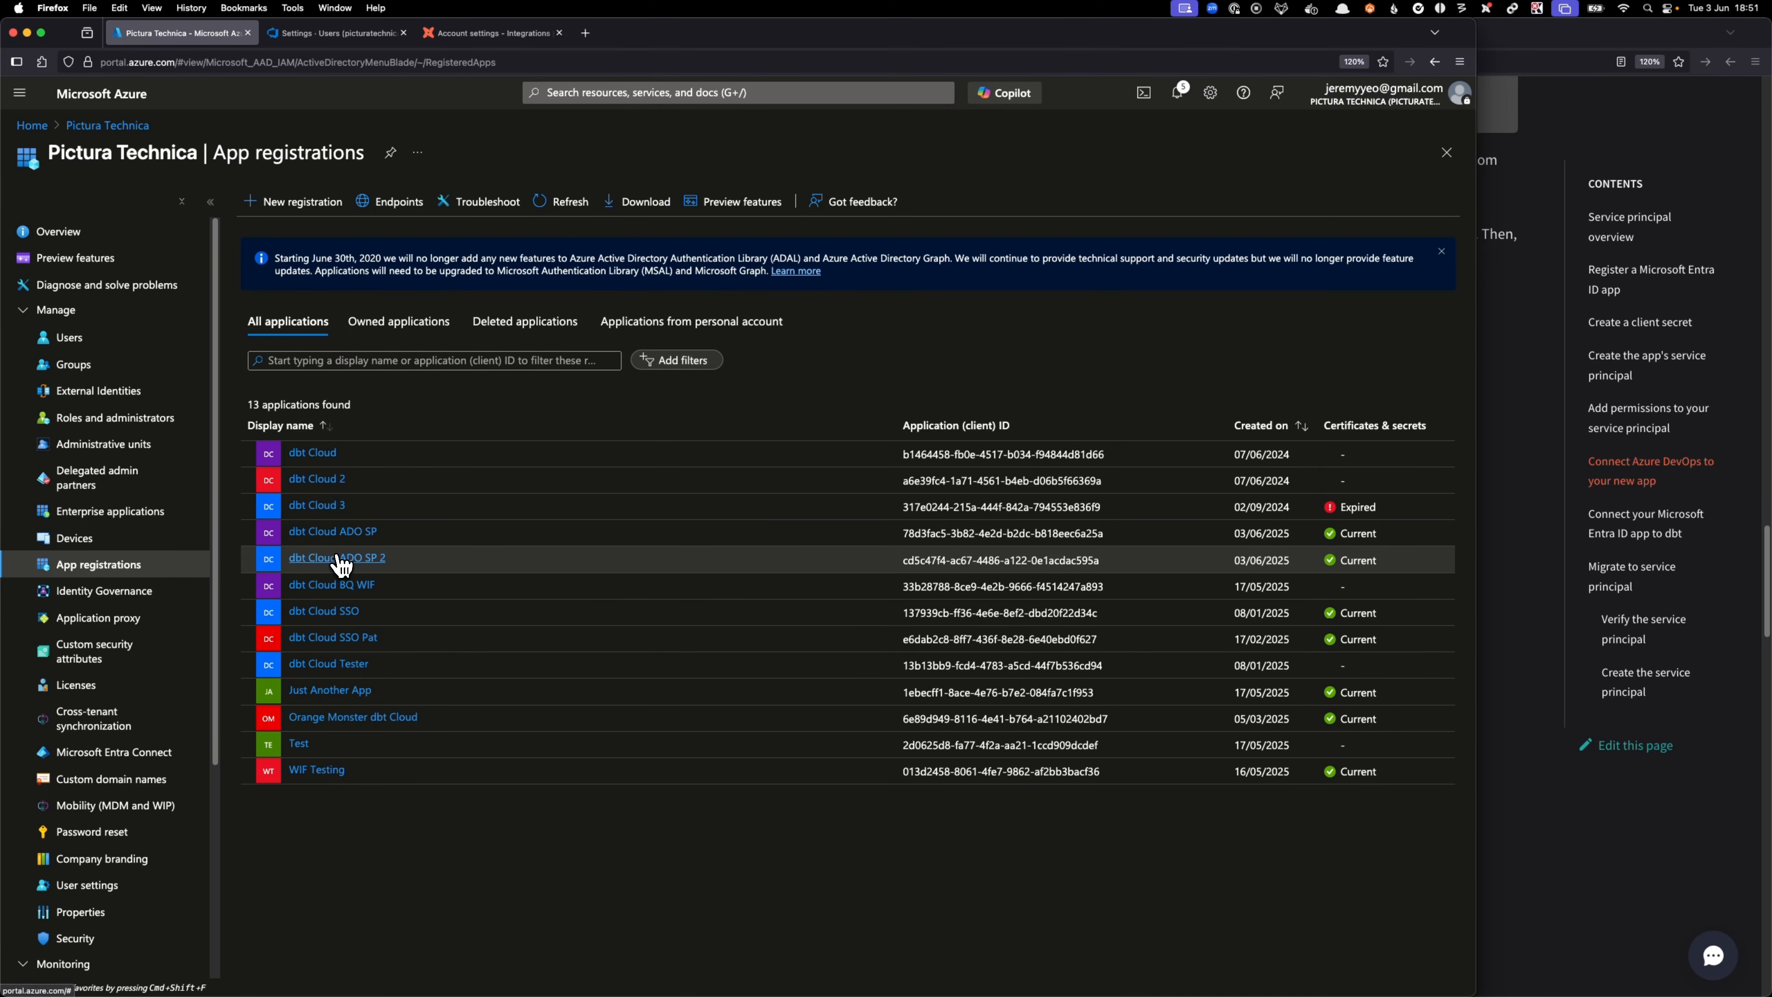
click(339, 558)
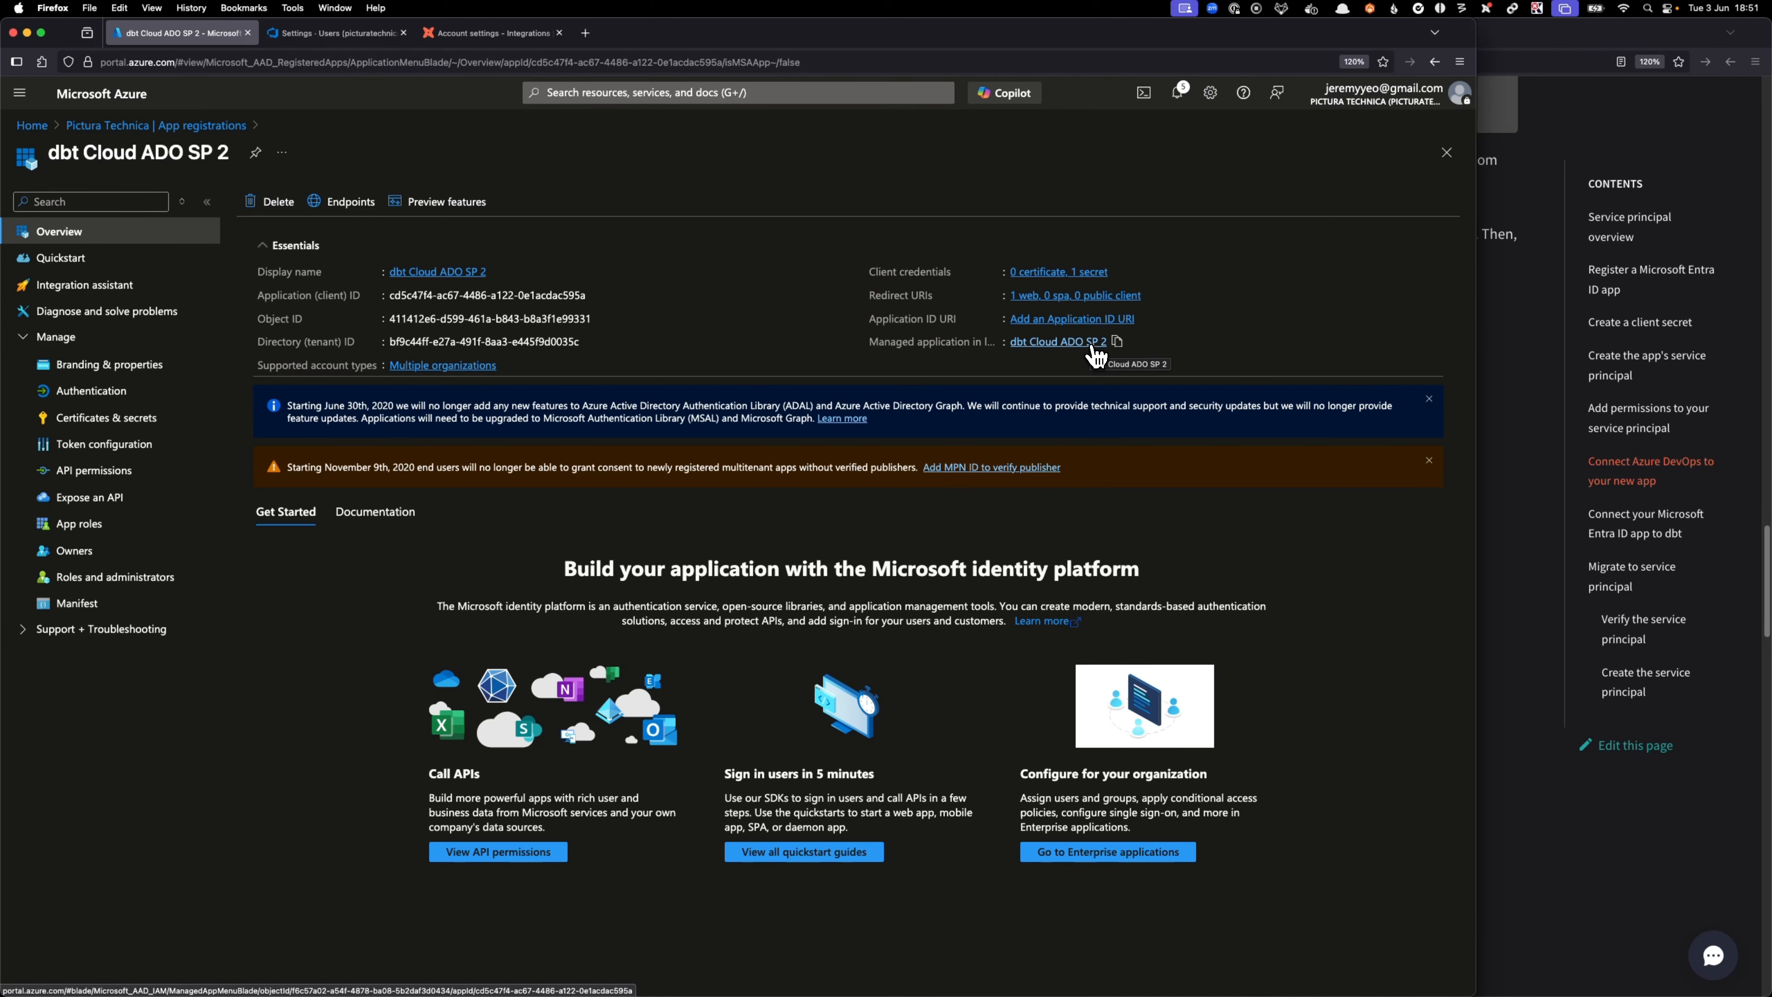
click(1029, 342)
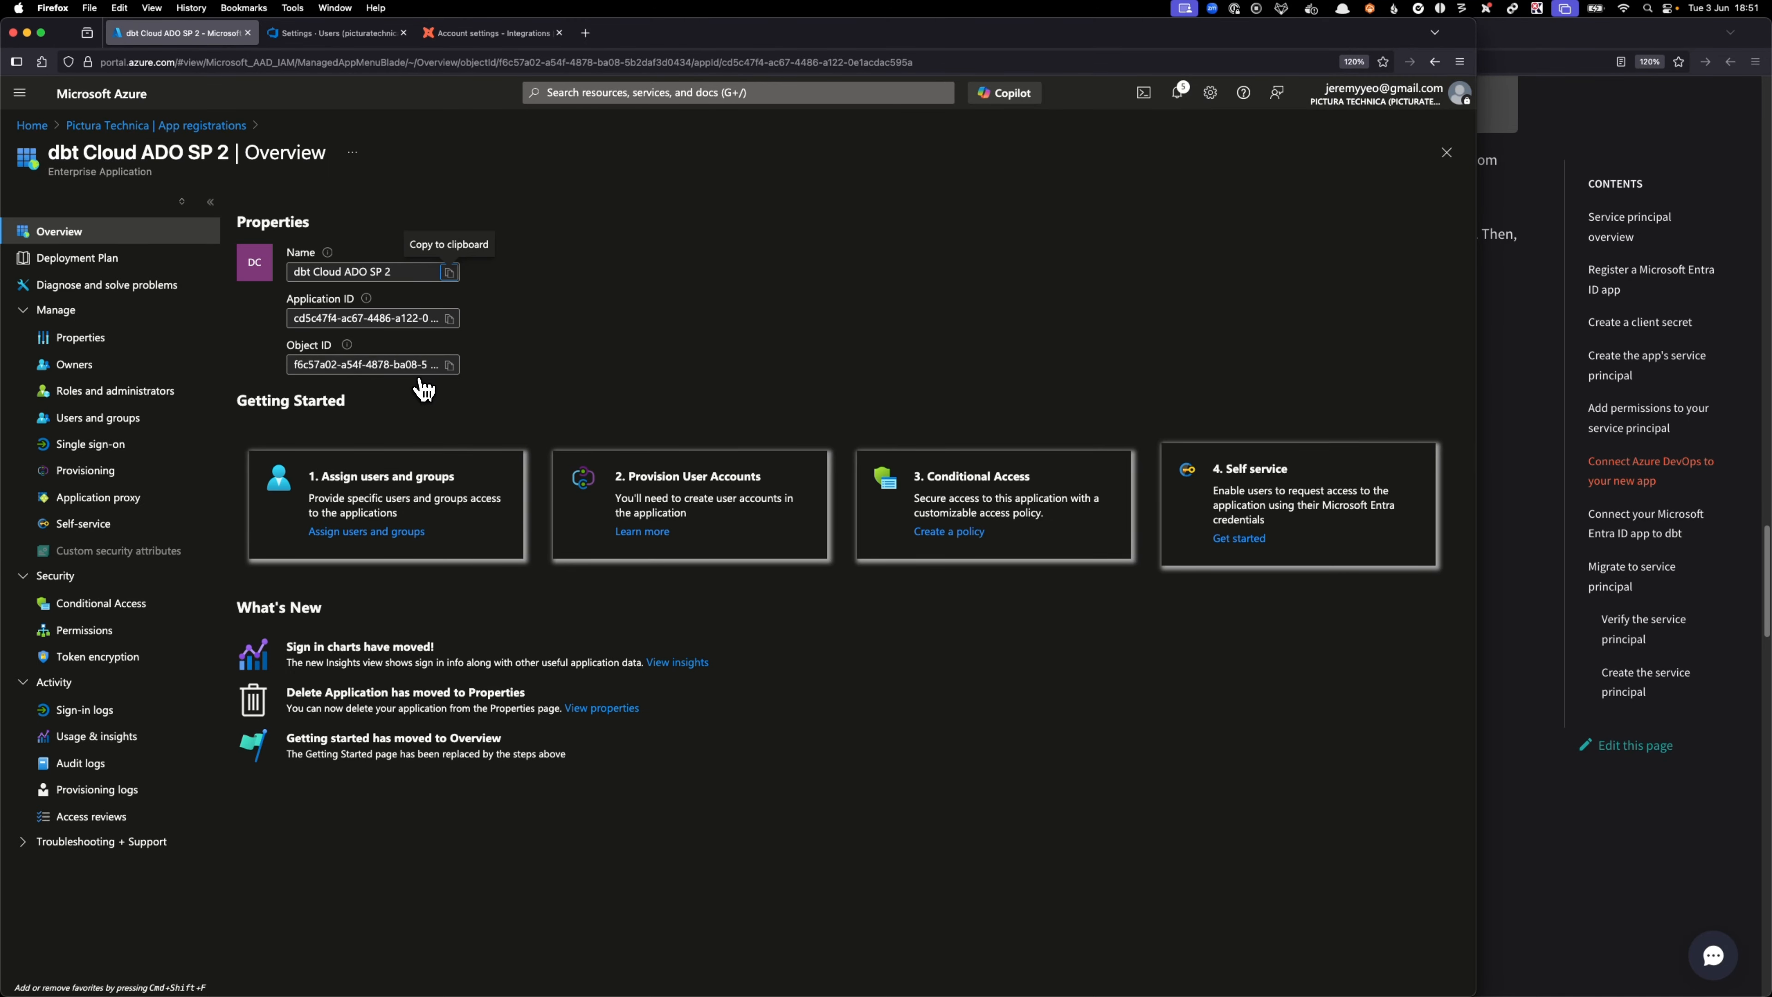
- Replace the chosen service principal by re-entering dbt Cloud ADO SP 2, checking its ID against the Application ID in Azure
click(349, 33)
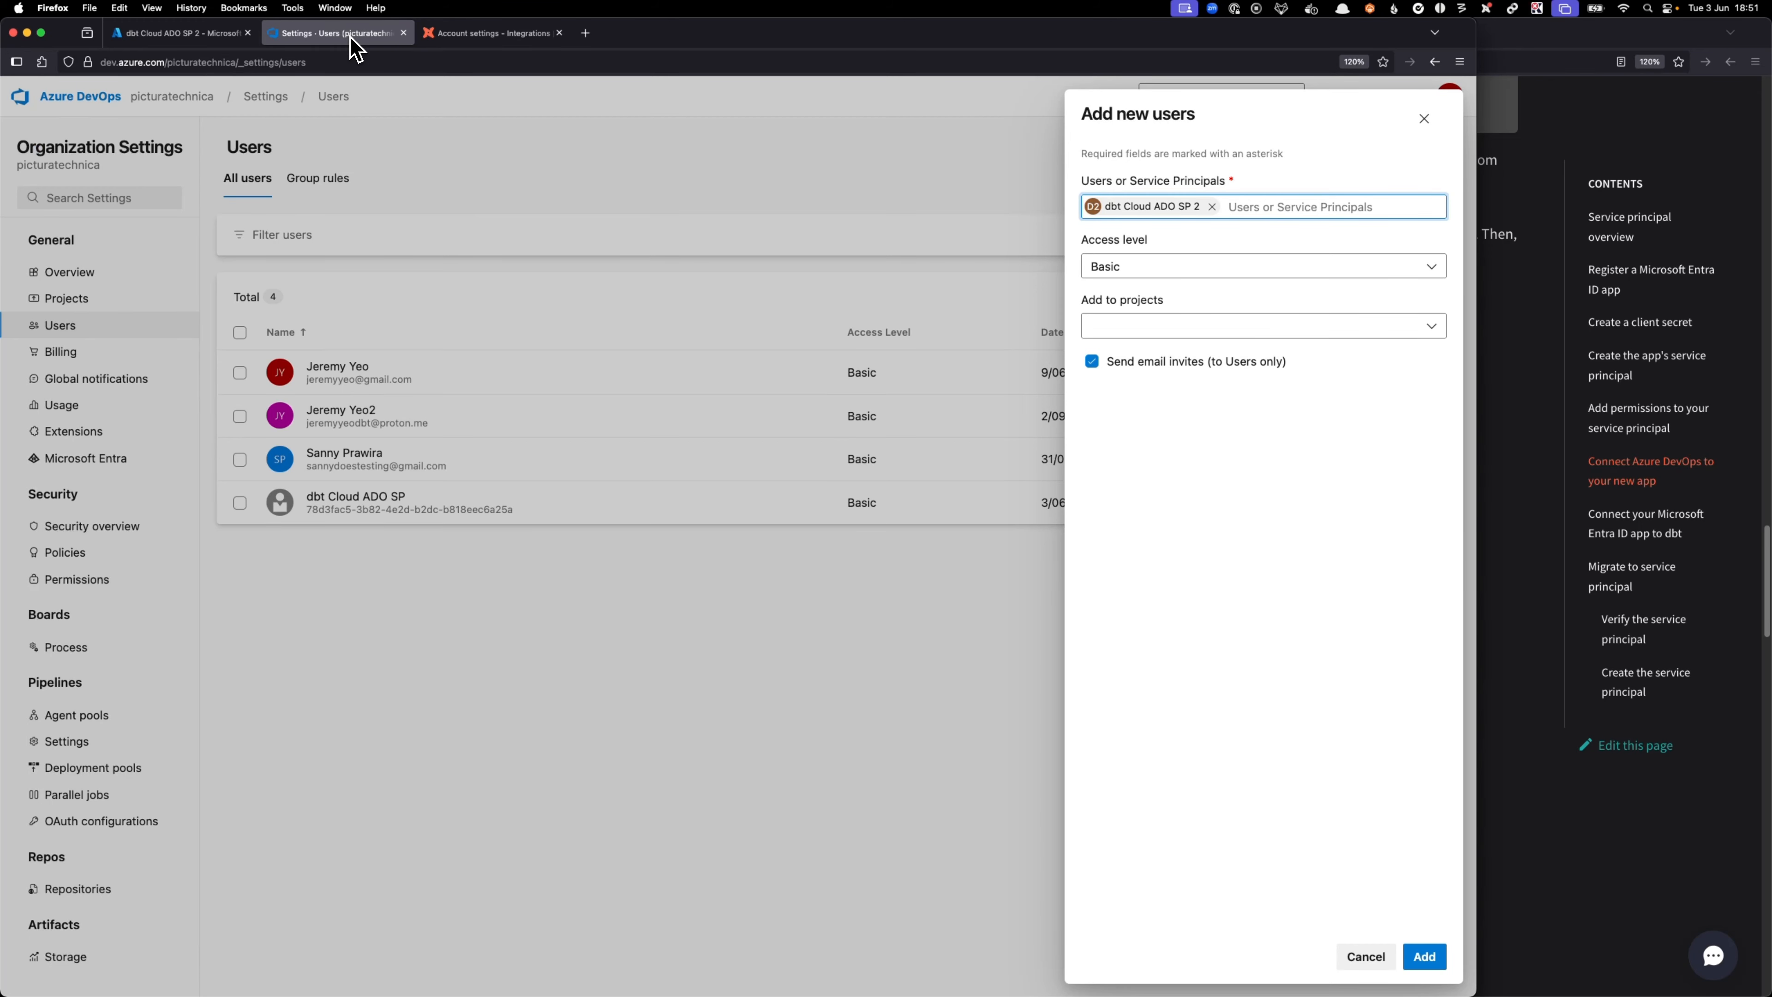
click(1212, 207)
text(dbt Cl)
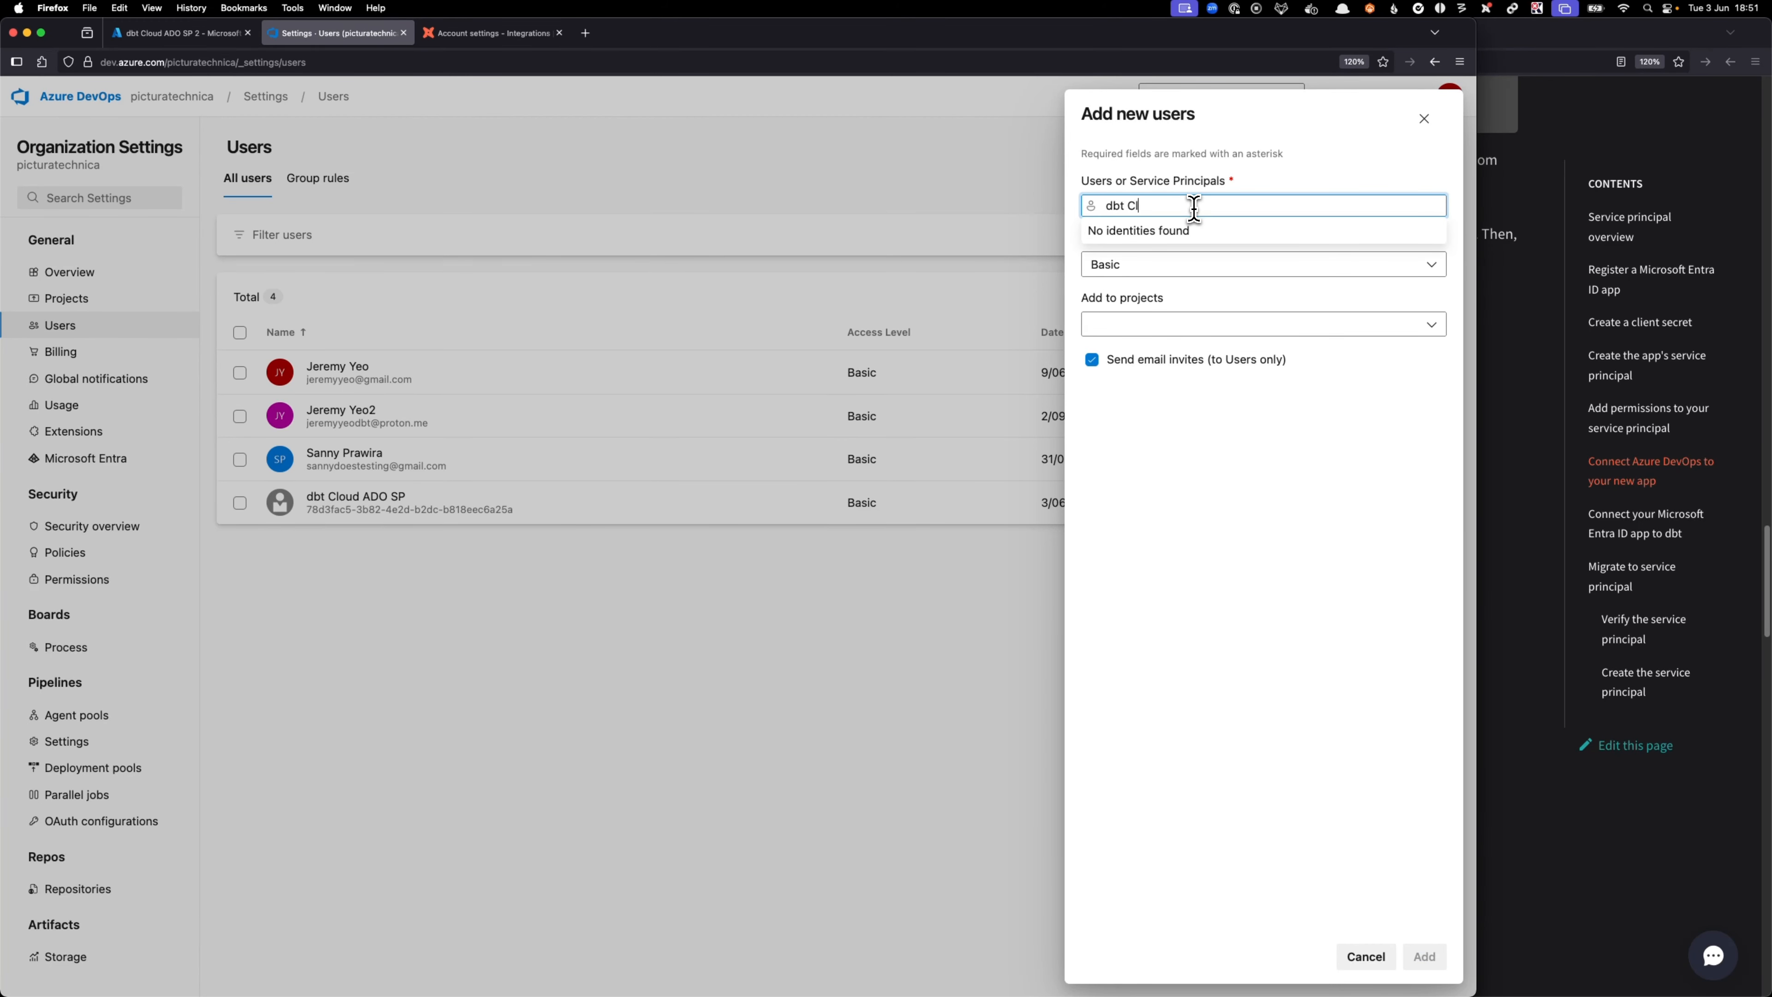
text(oud ADO)
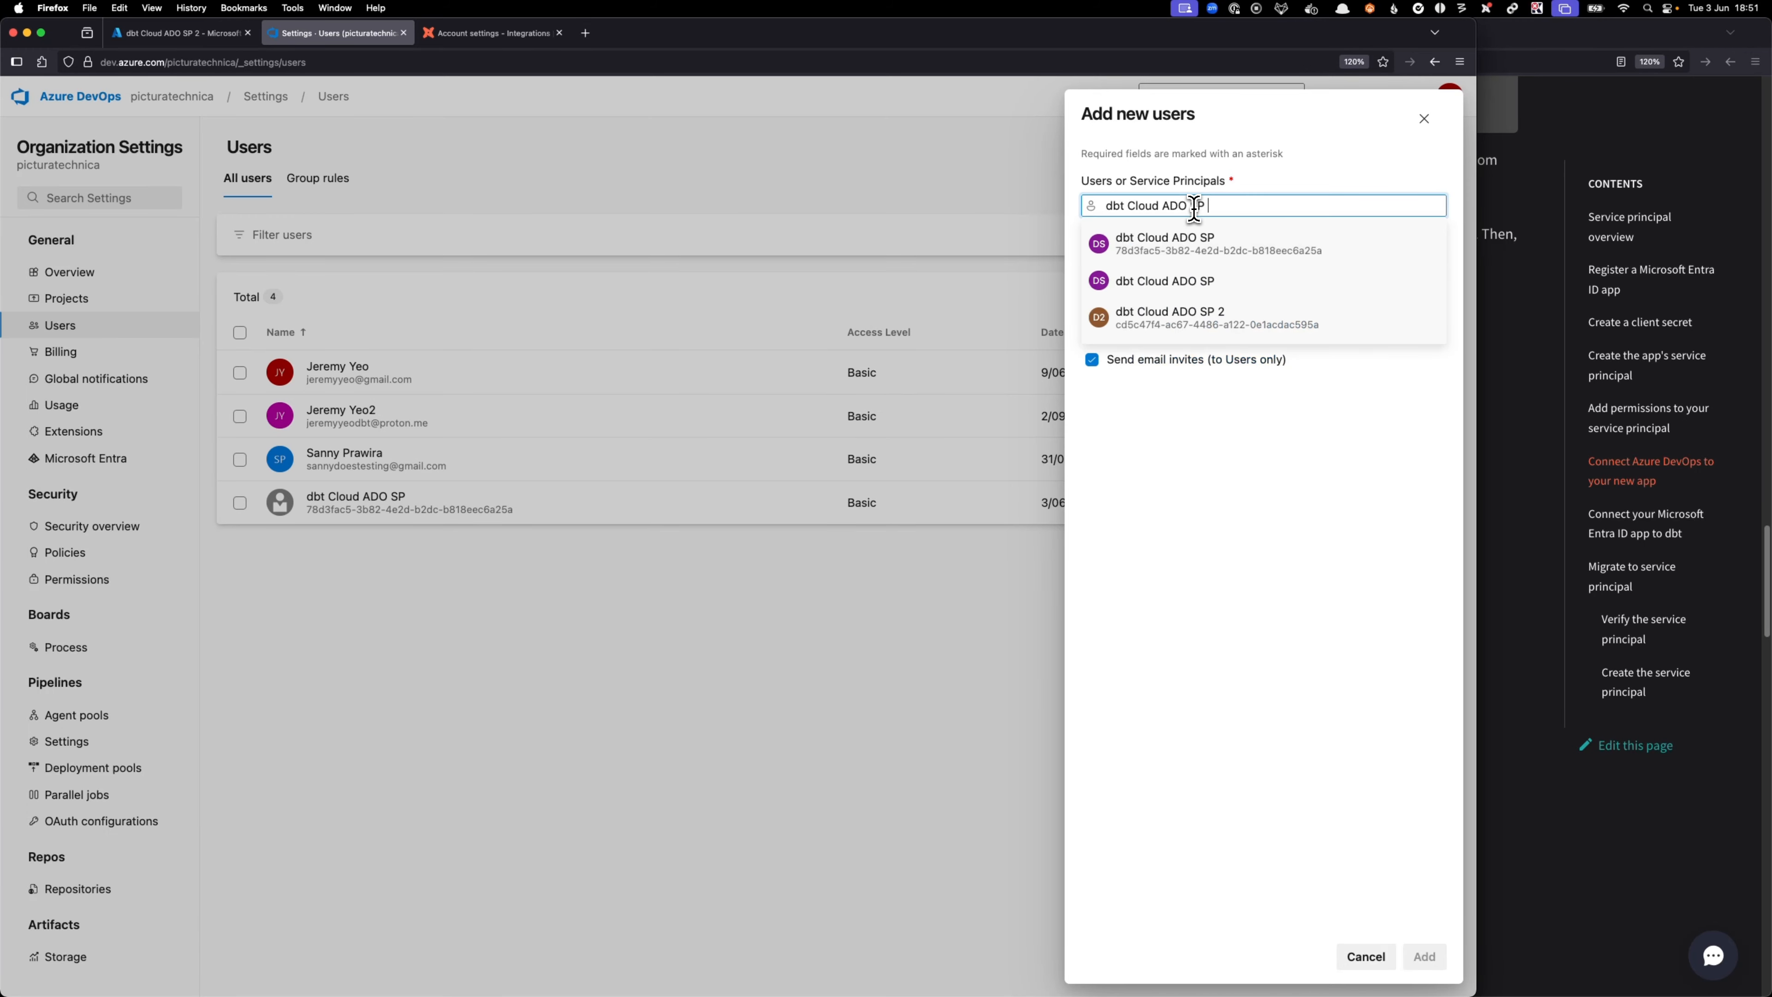
text( SP)
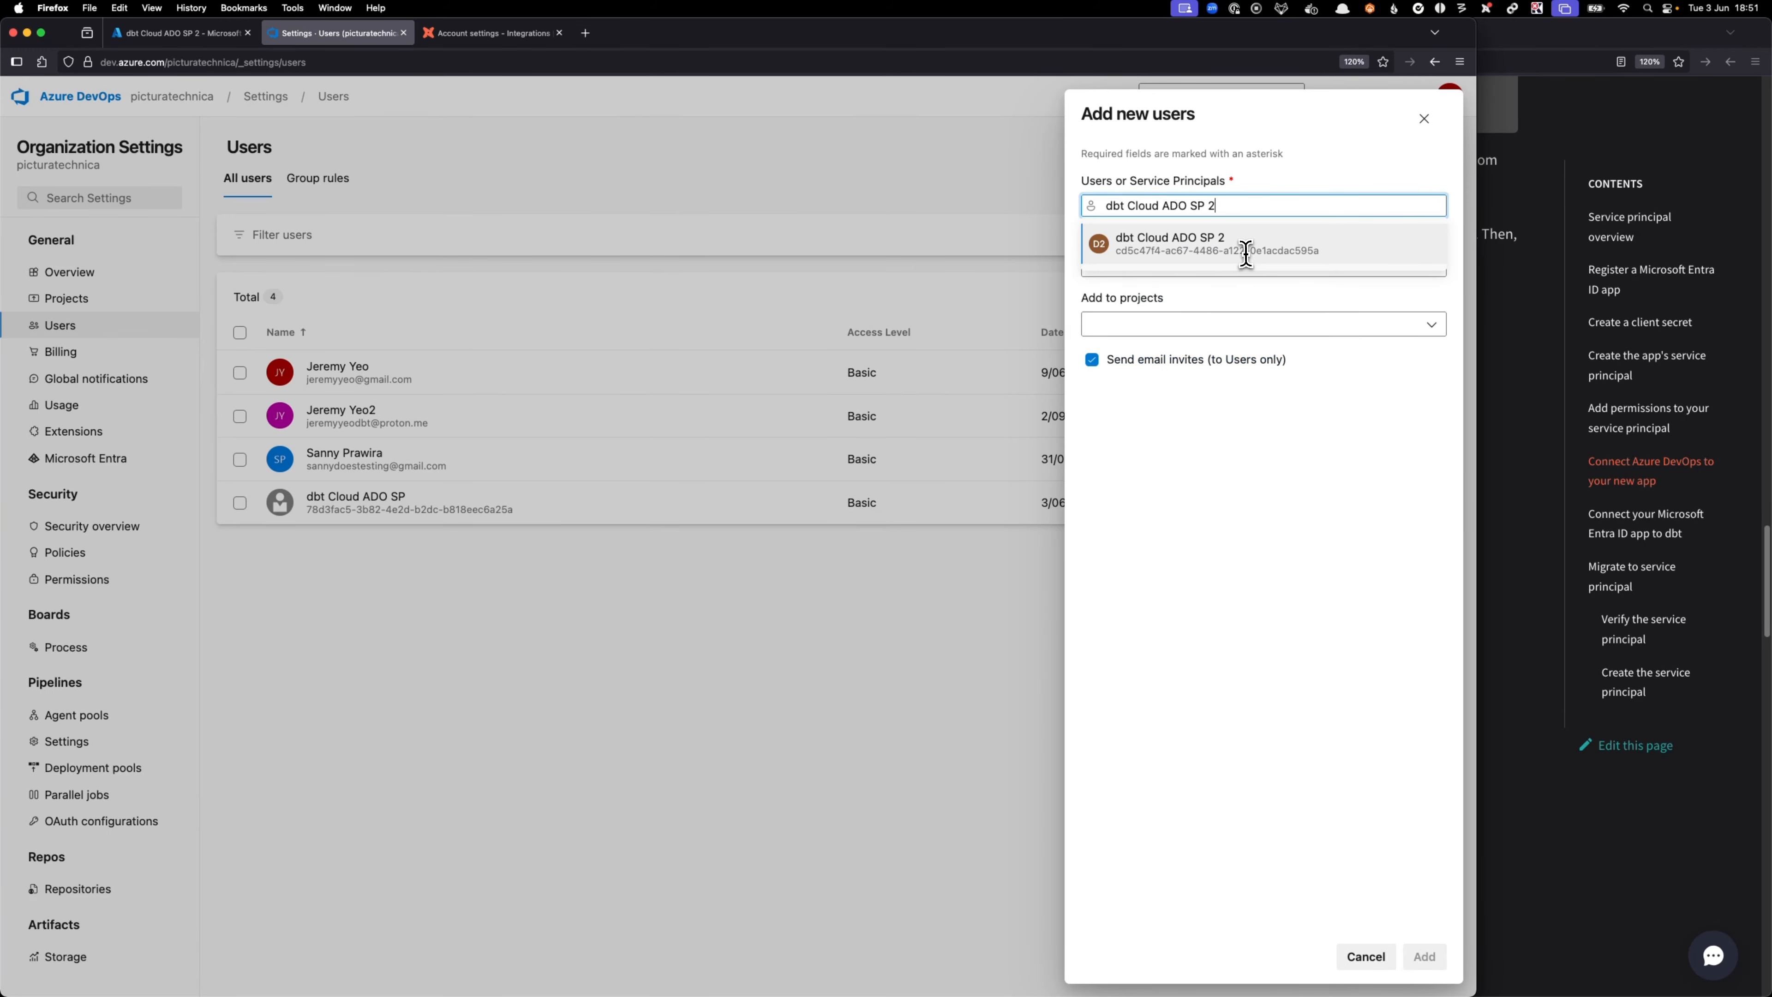
click(202, 35)
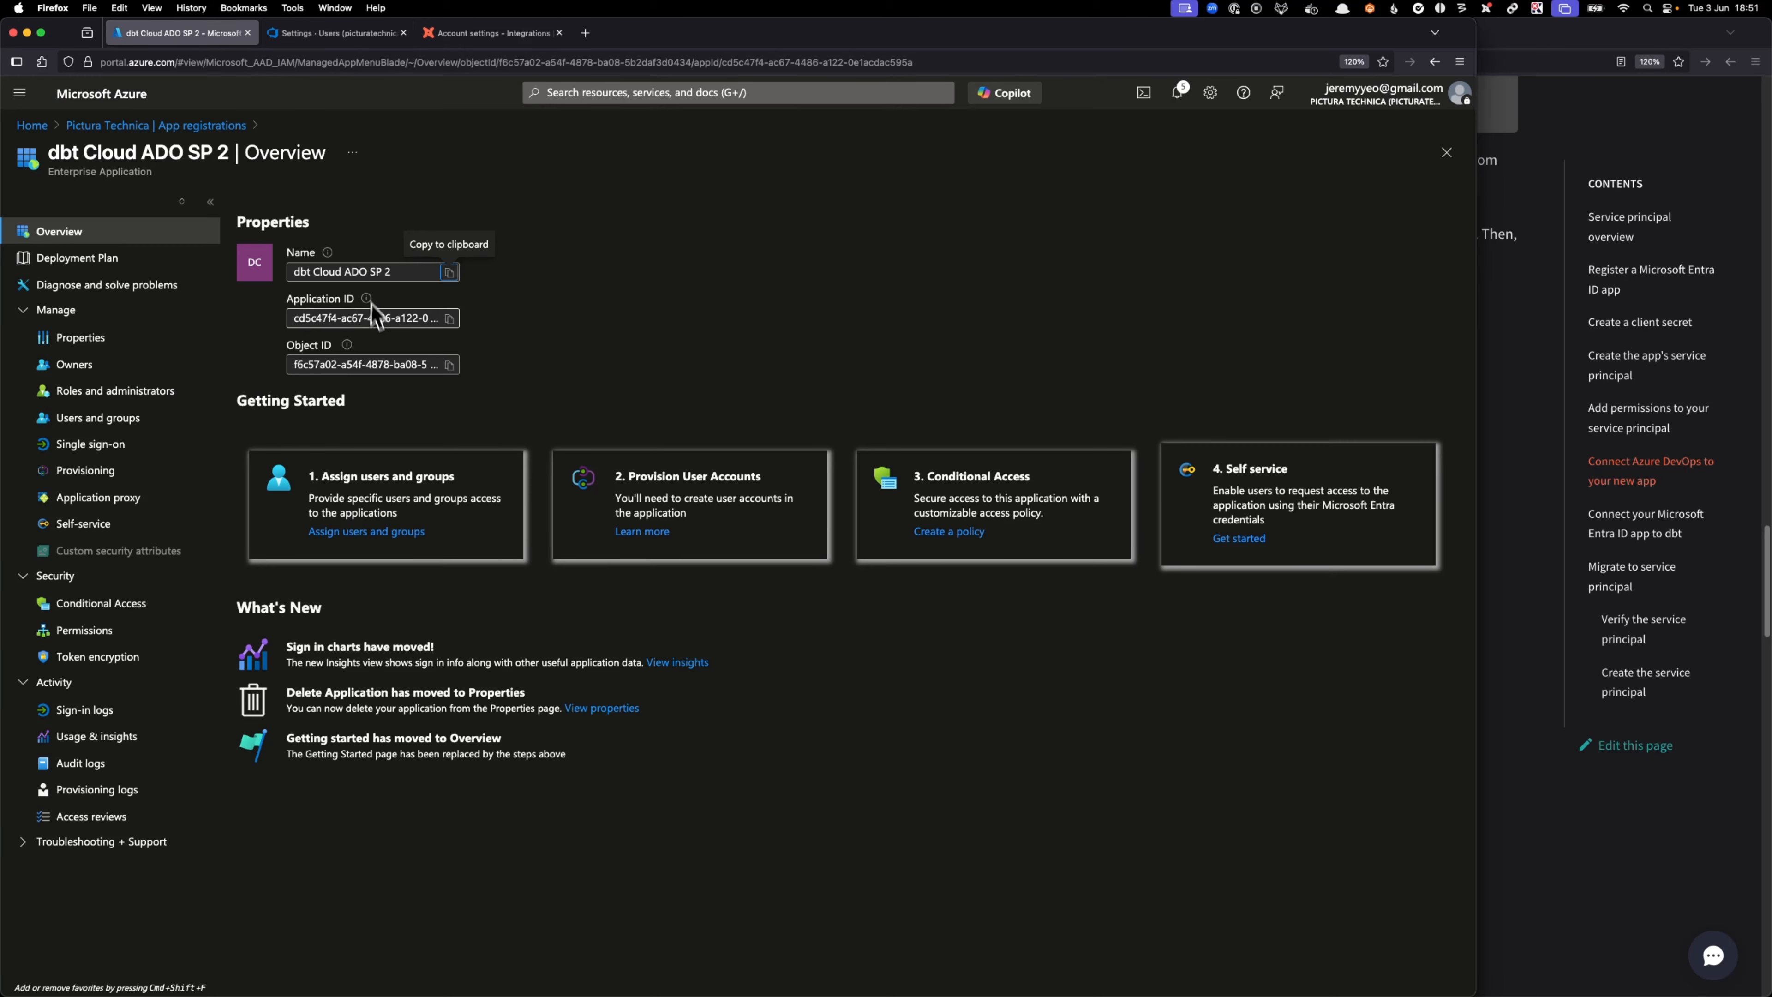
click(328, 33)
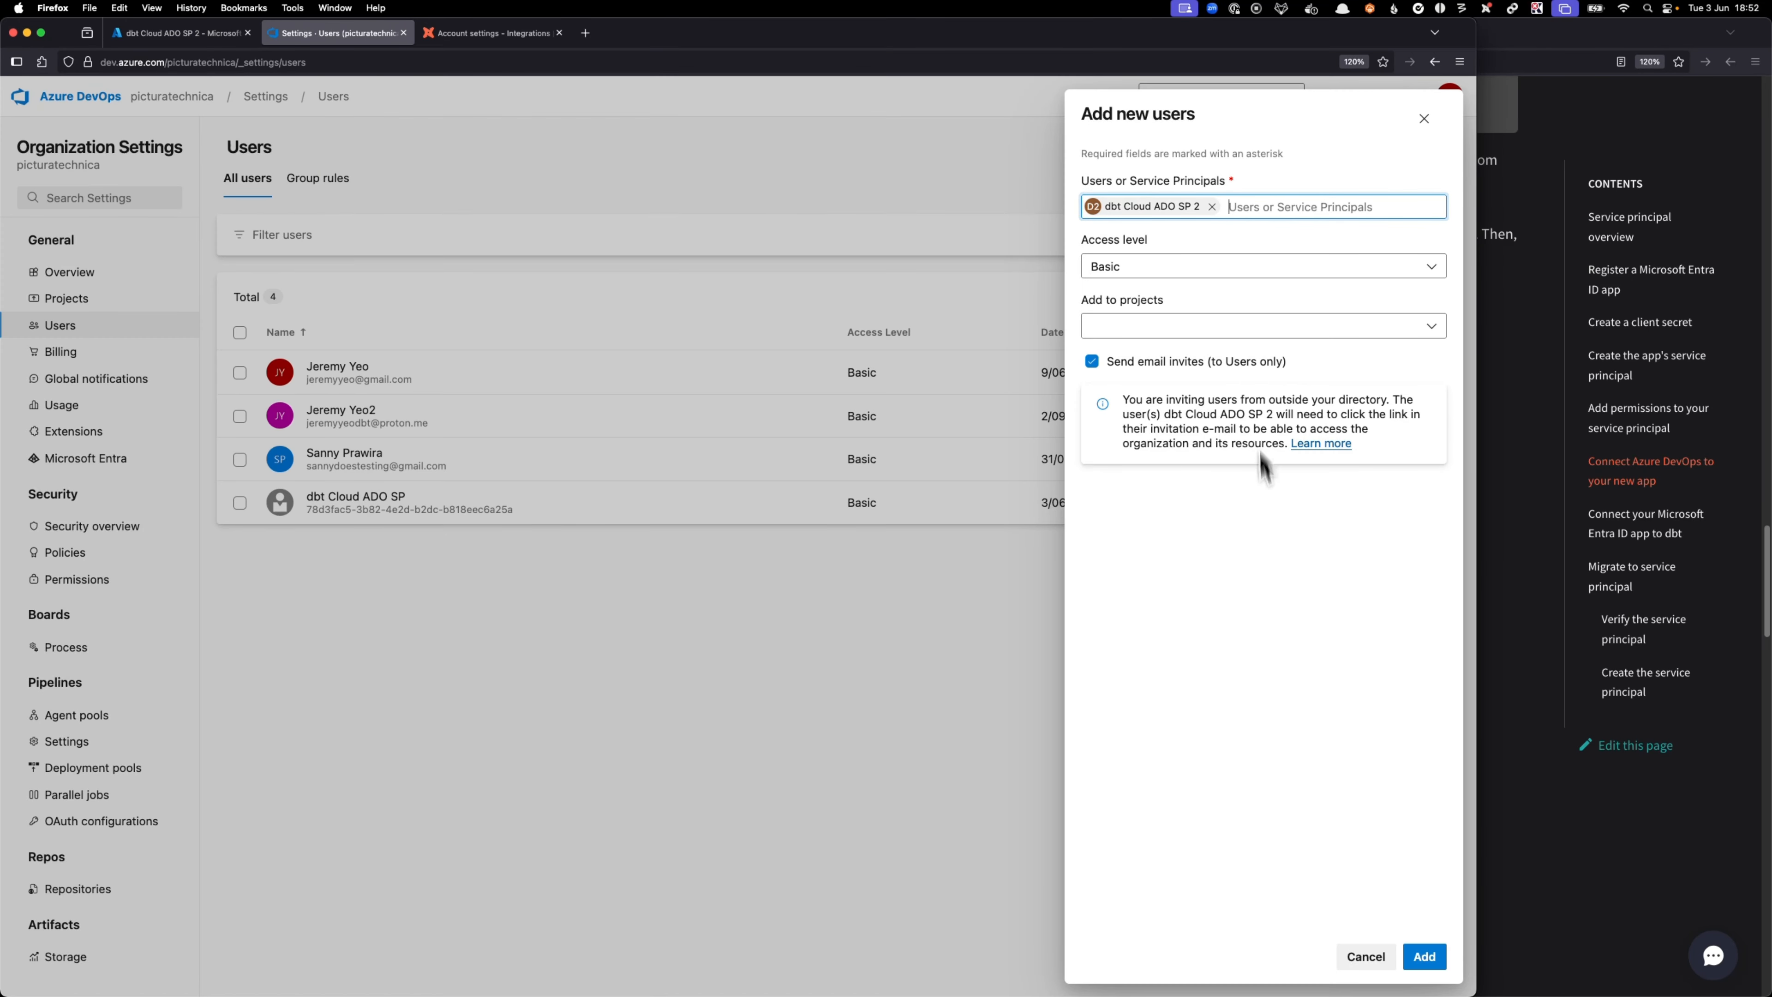
- Try to add dbt Cloud ADO SP 2 with Basic access to all projects in the Project Administrators group
click(1267, 527)
click(1167, 272)
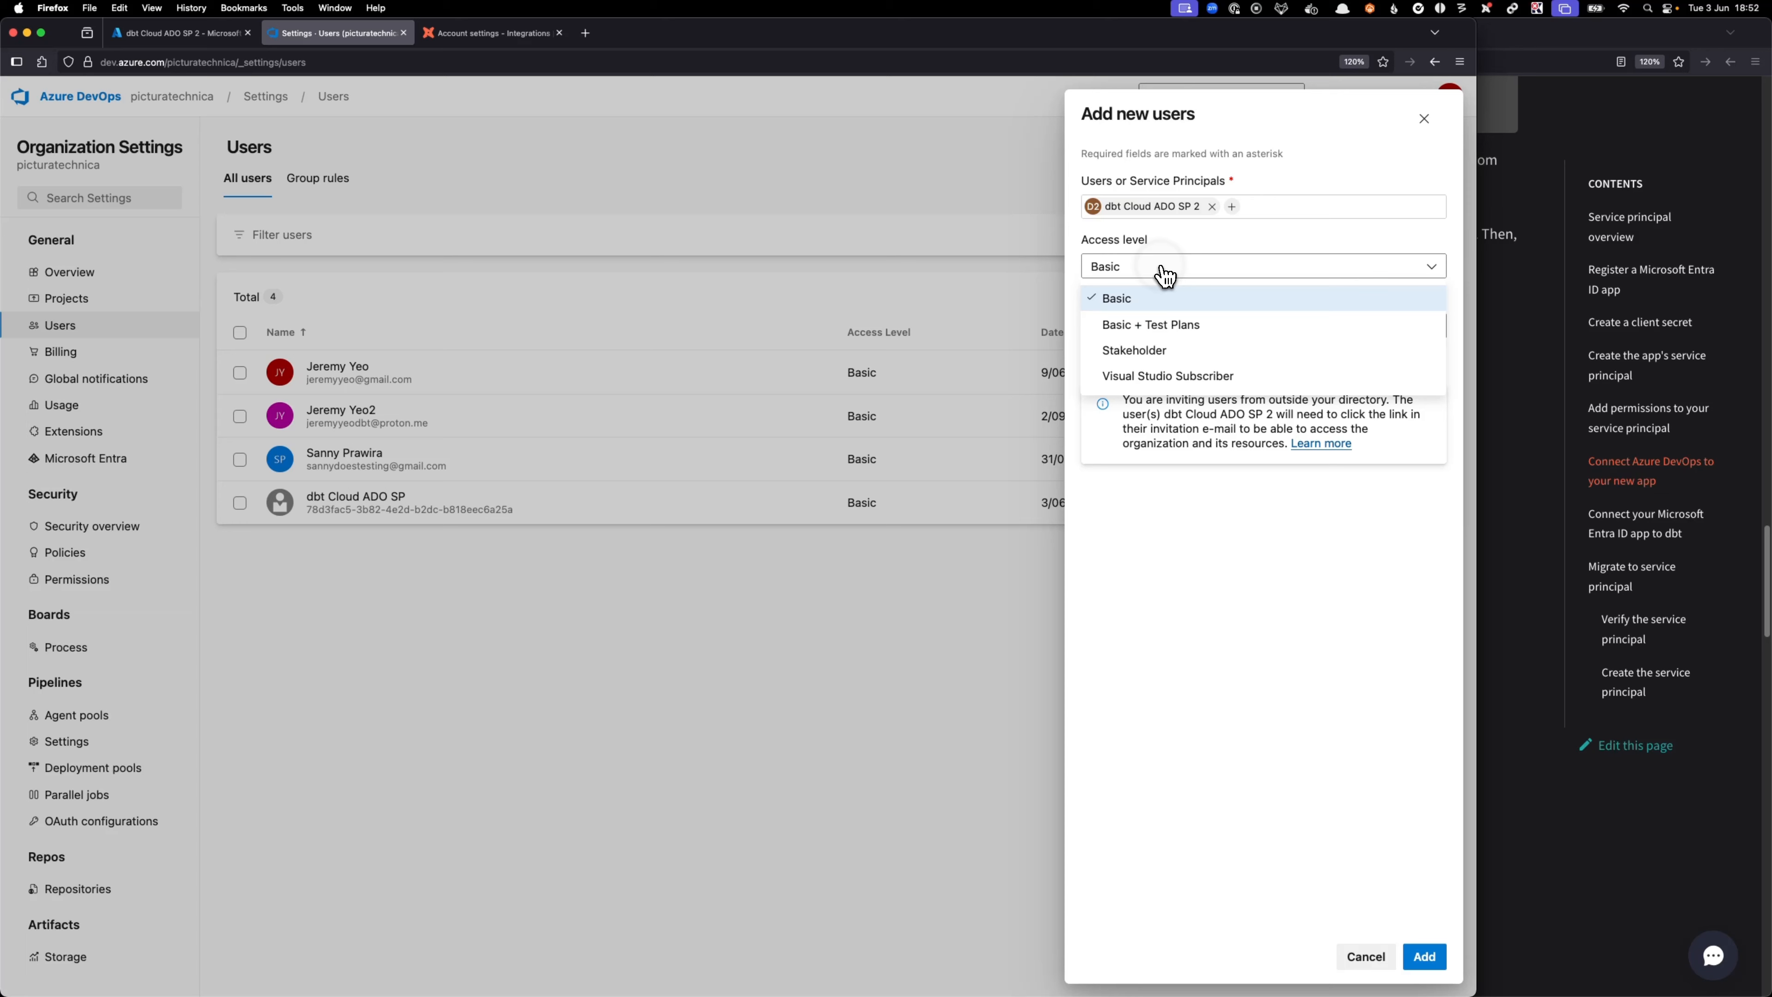
click(1166, 311)
click(1157, 327)
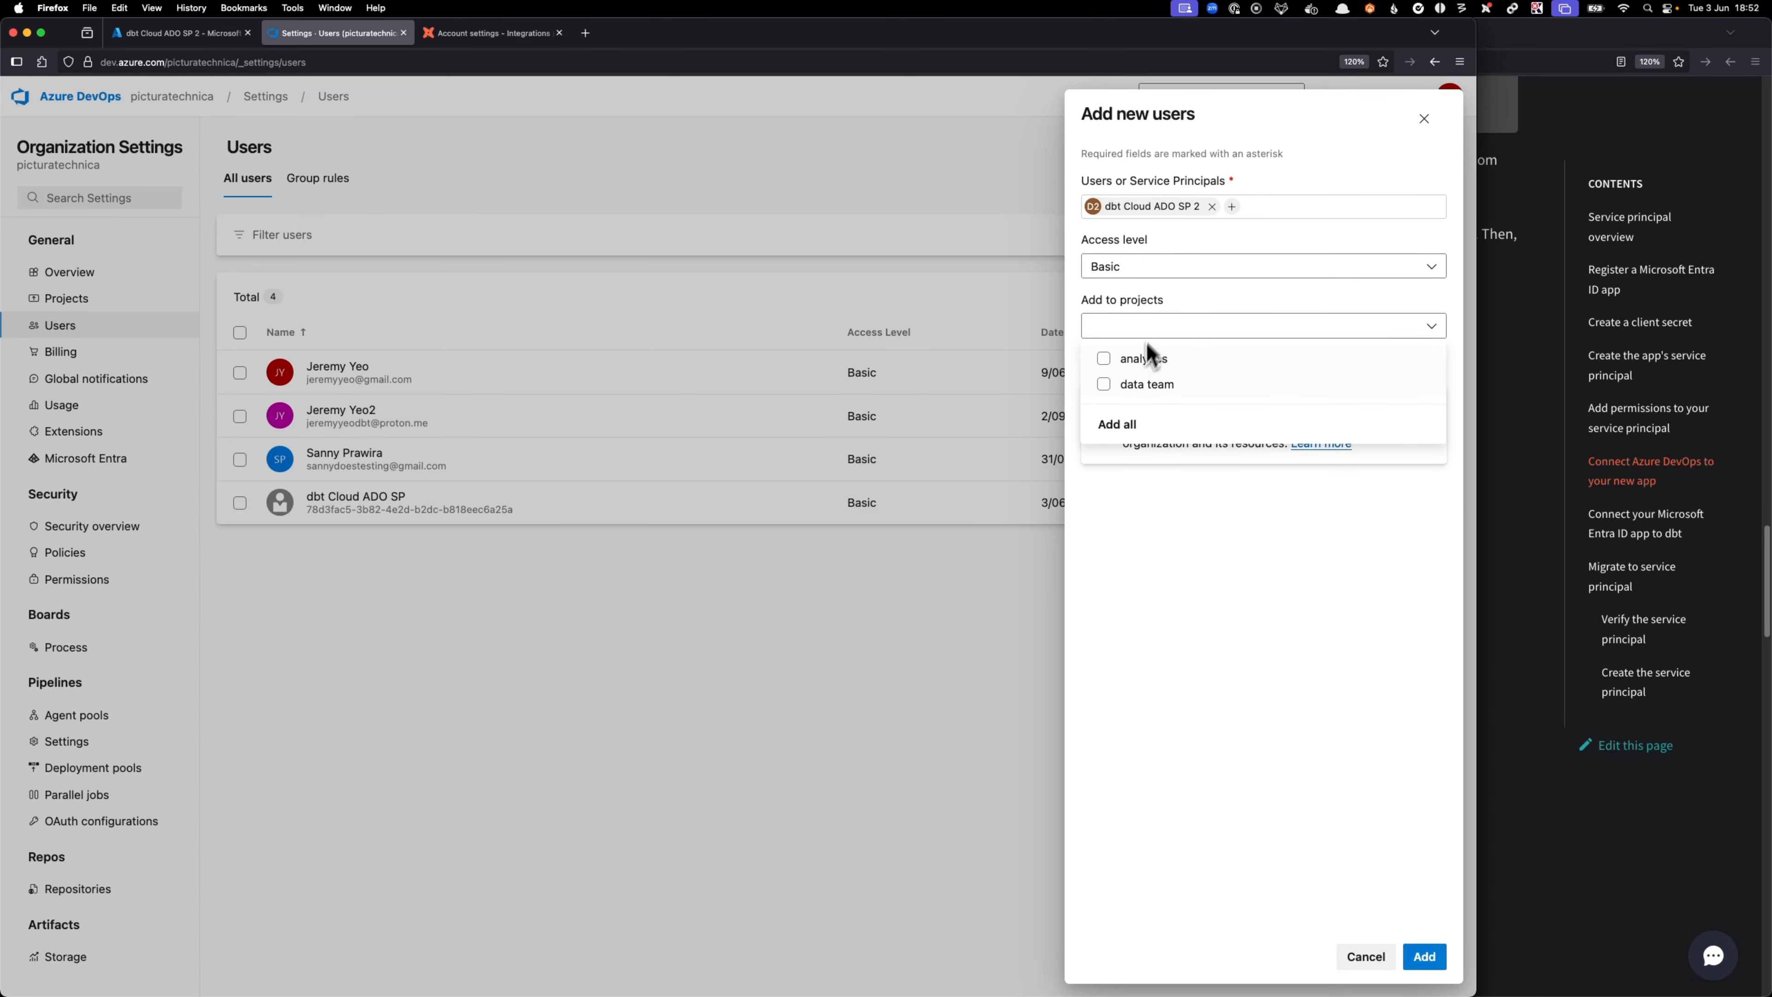
click(1118, 421)
click(1206, 615)
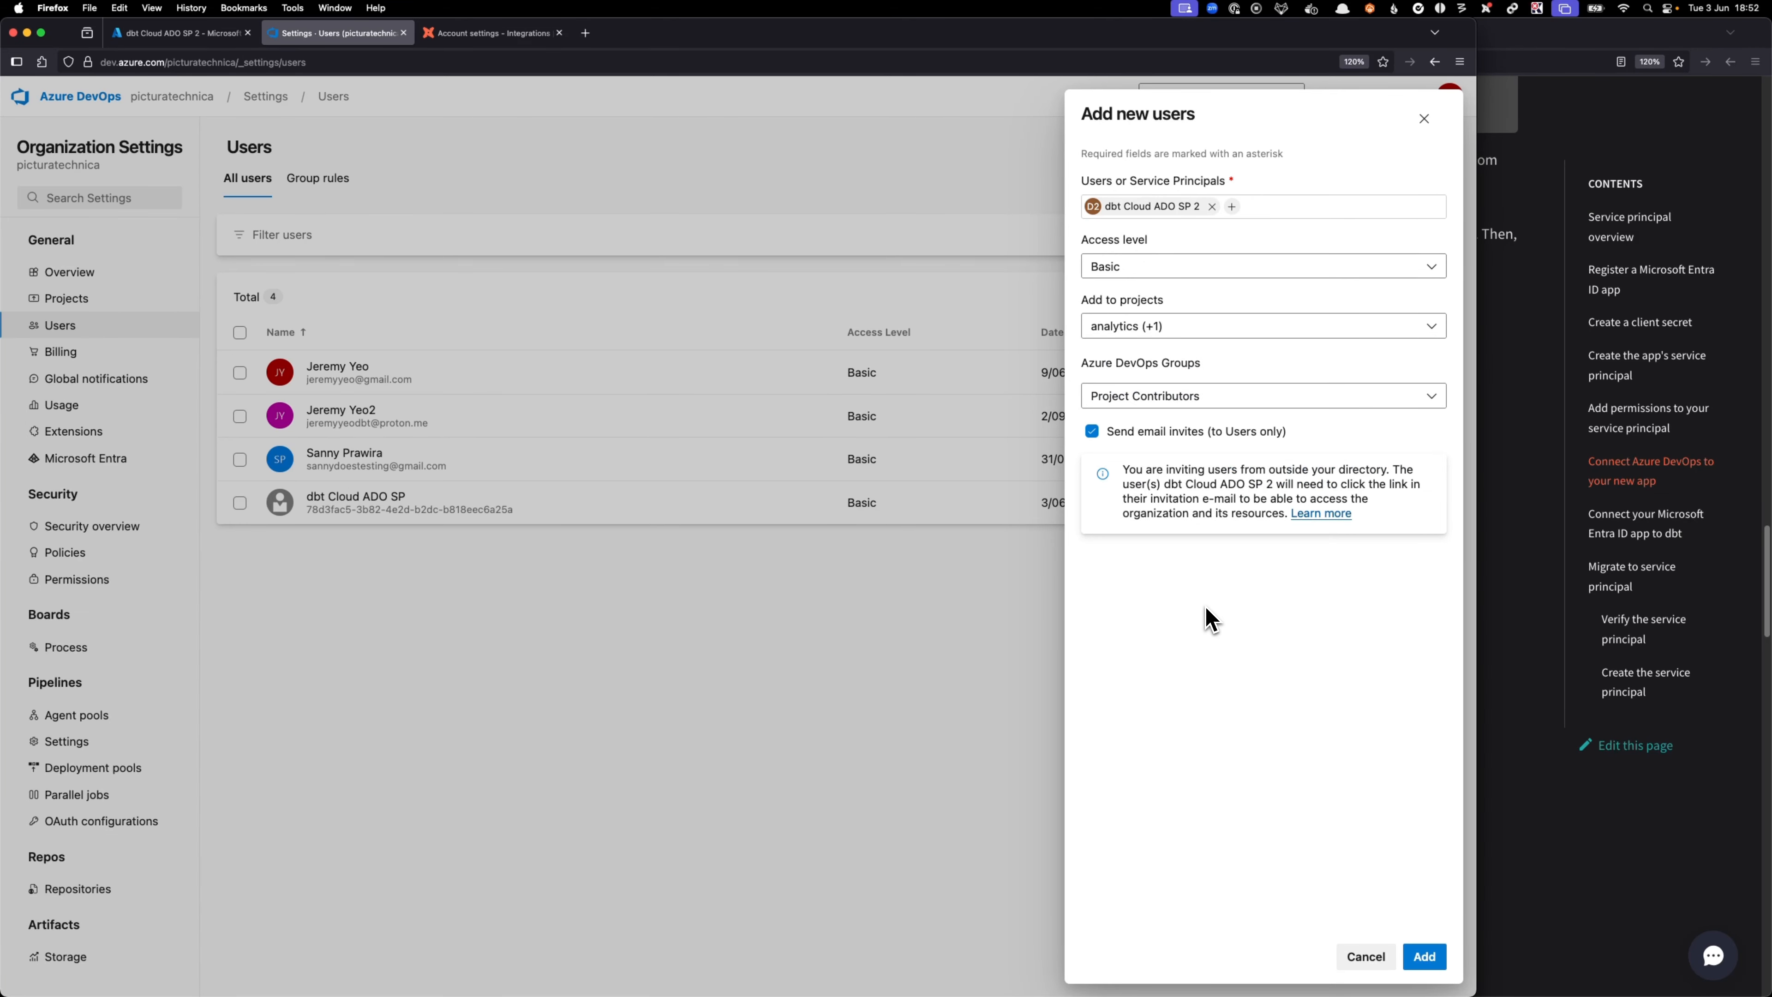
click(1254, 398)
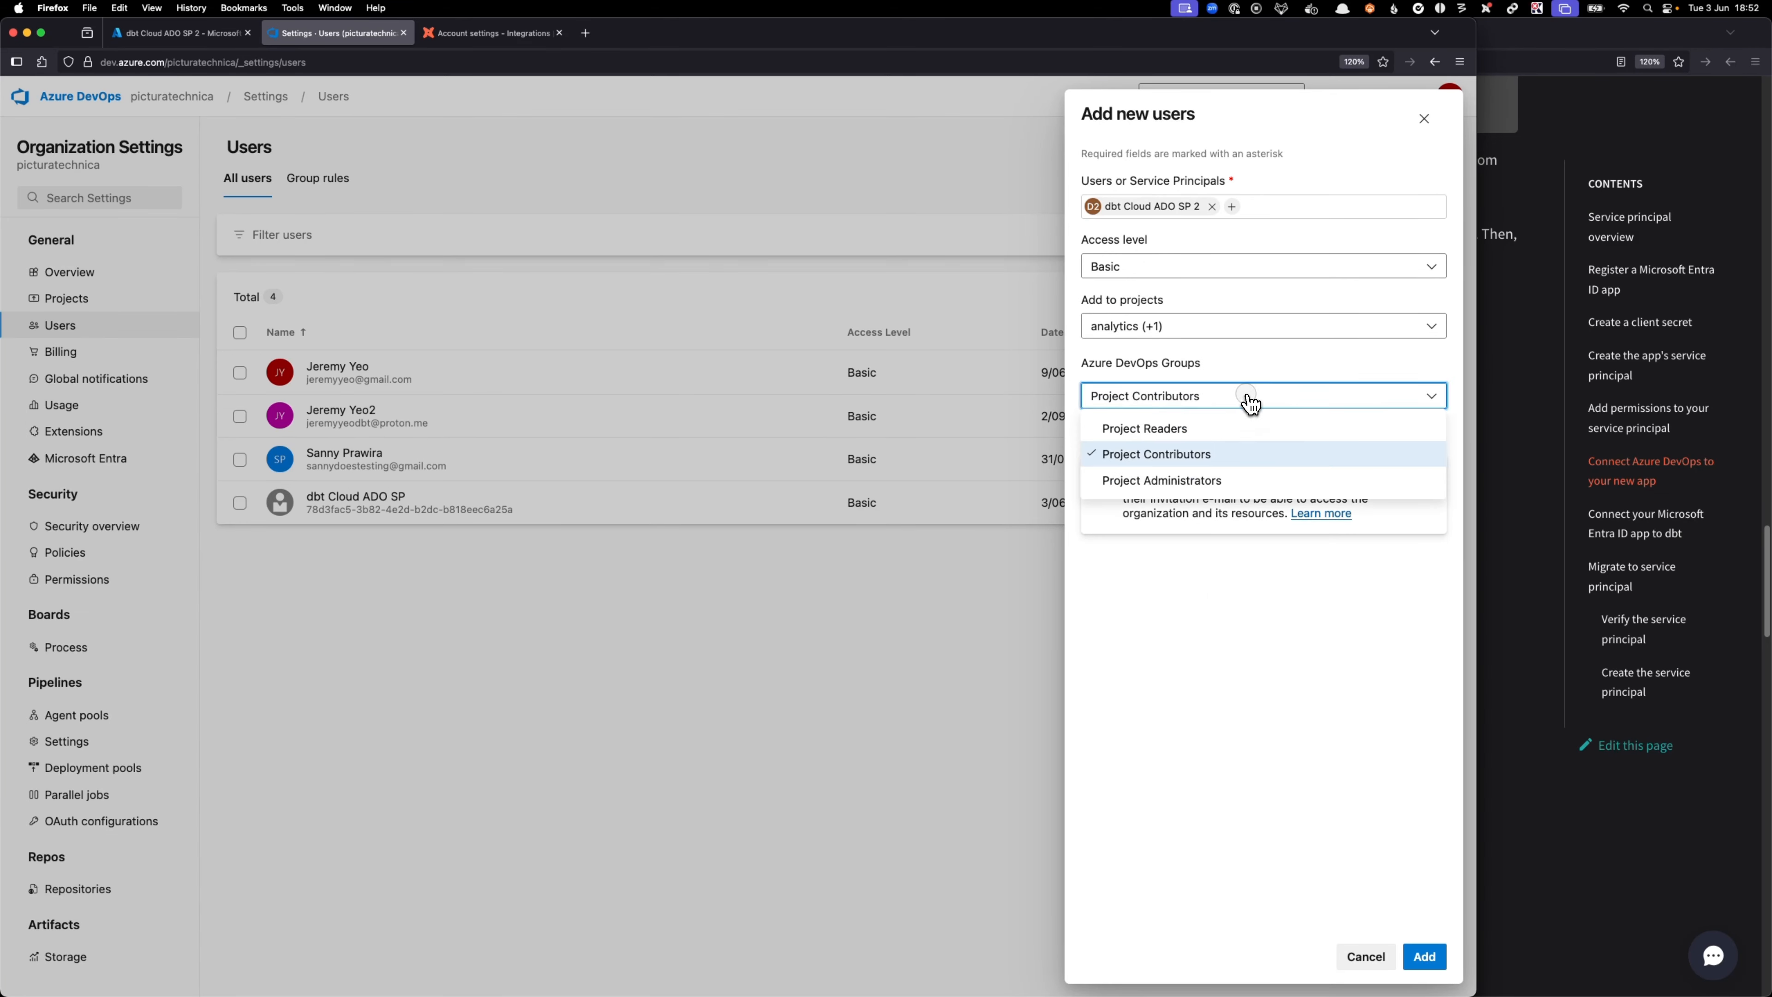
click(1194, 489)
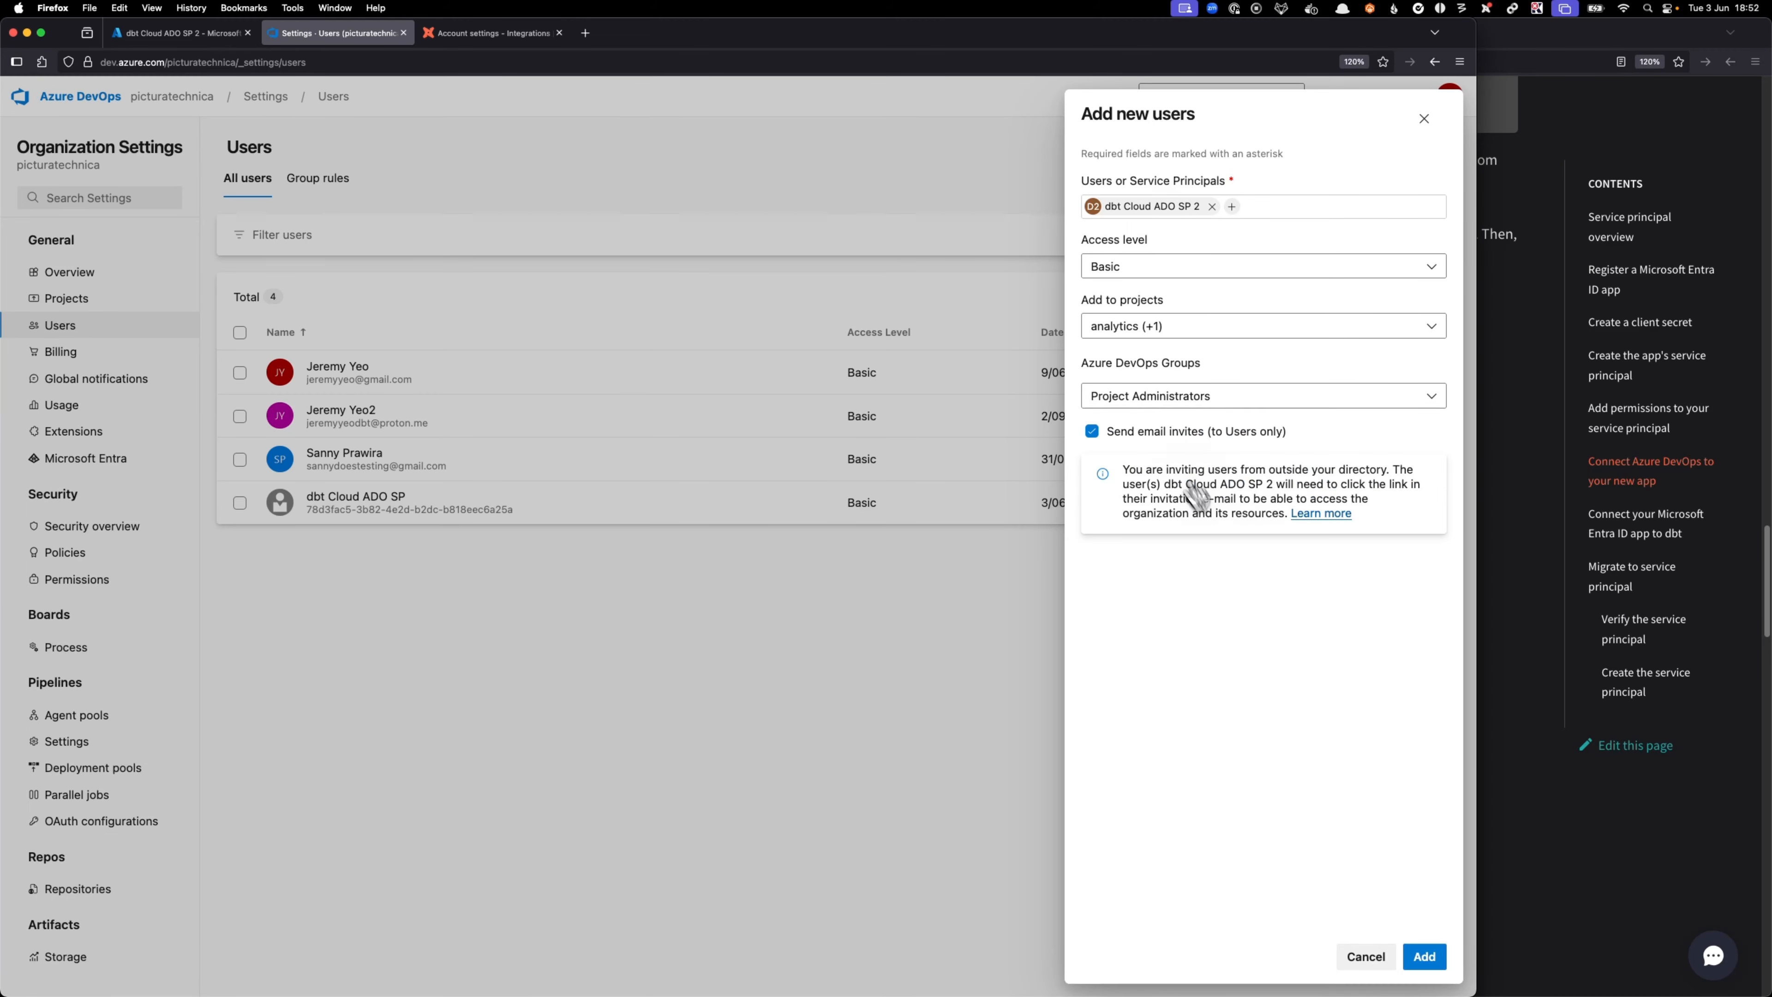
click(1424, 956)
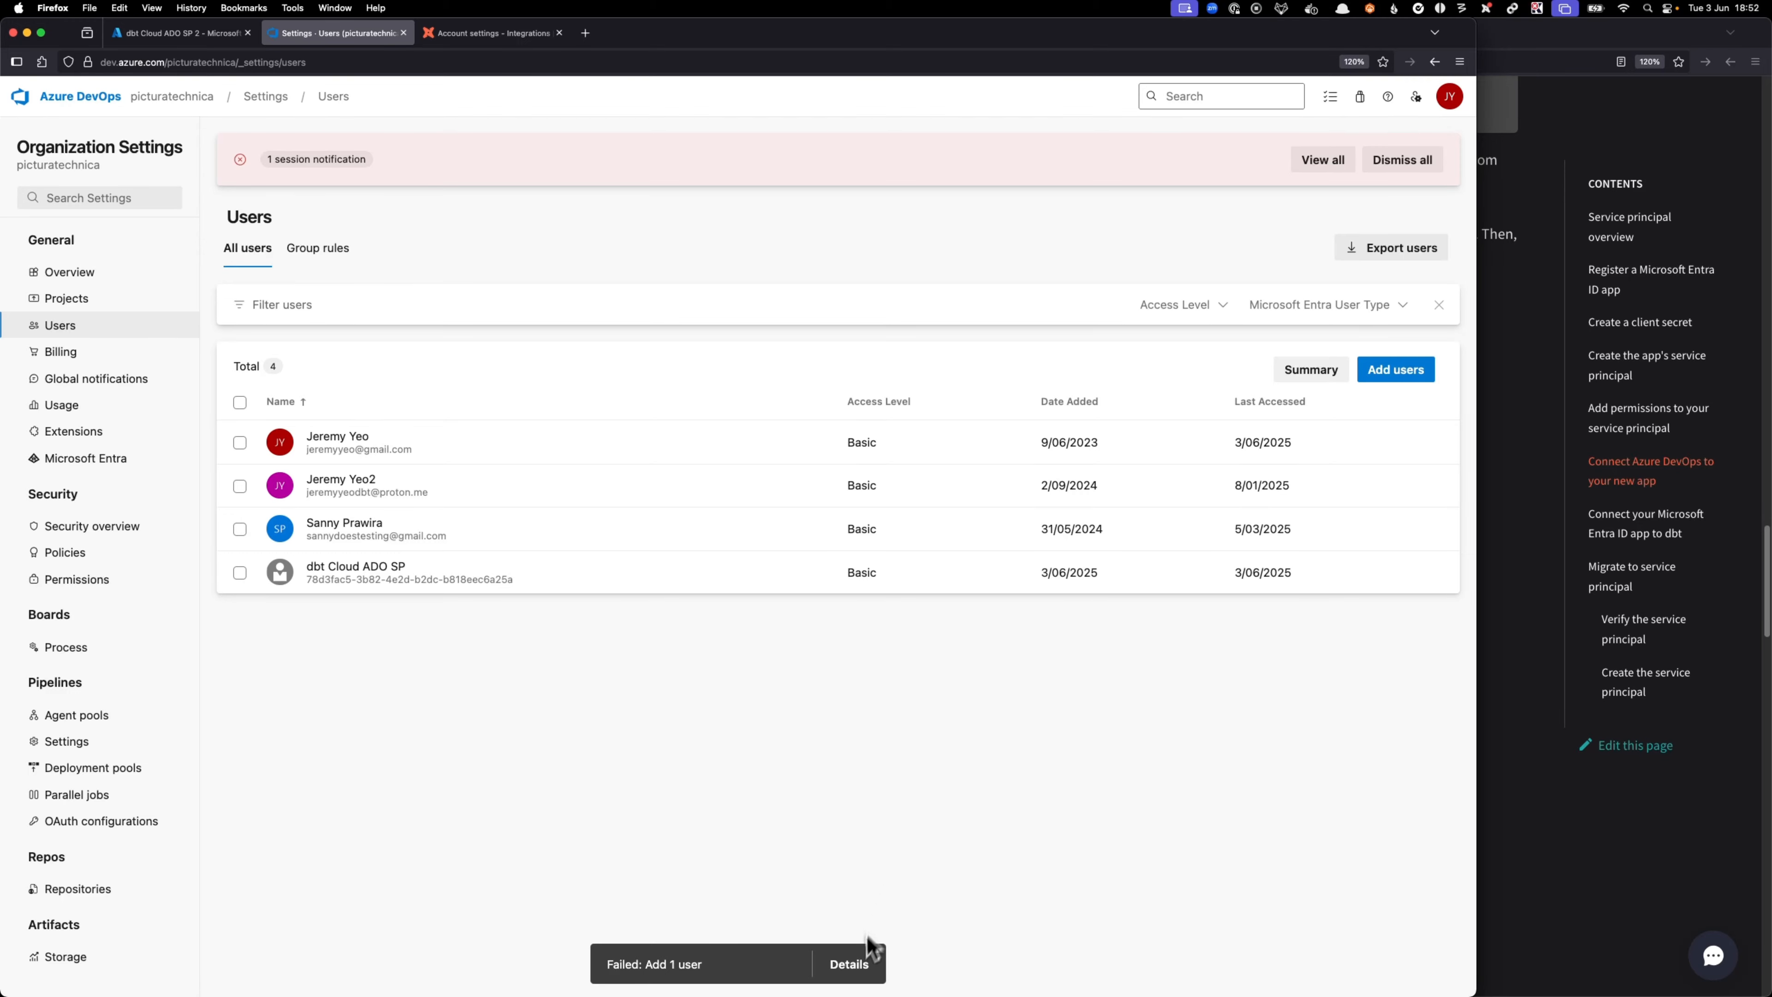
- Read the details of the add-user notification, then close it and reload the organization's Users page
click(858, 964)
click(1035, 273)
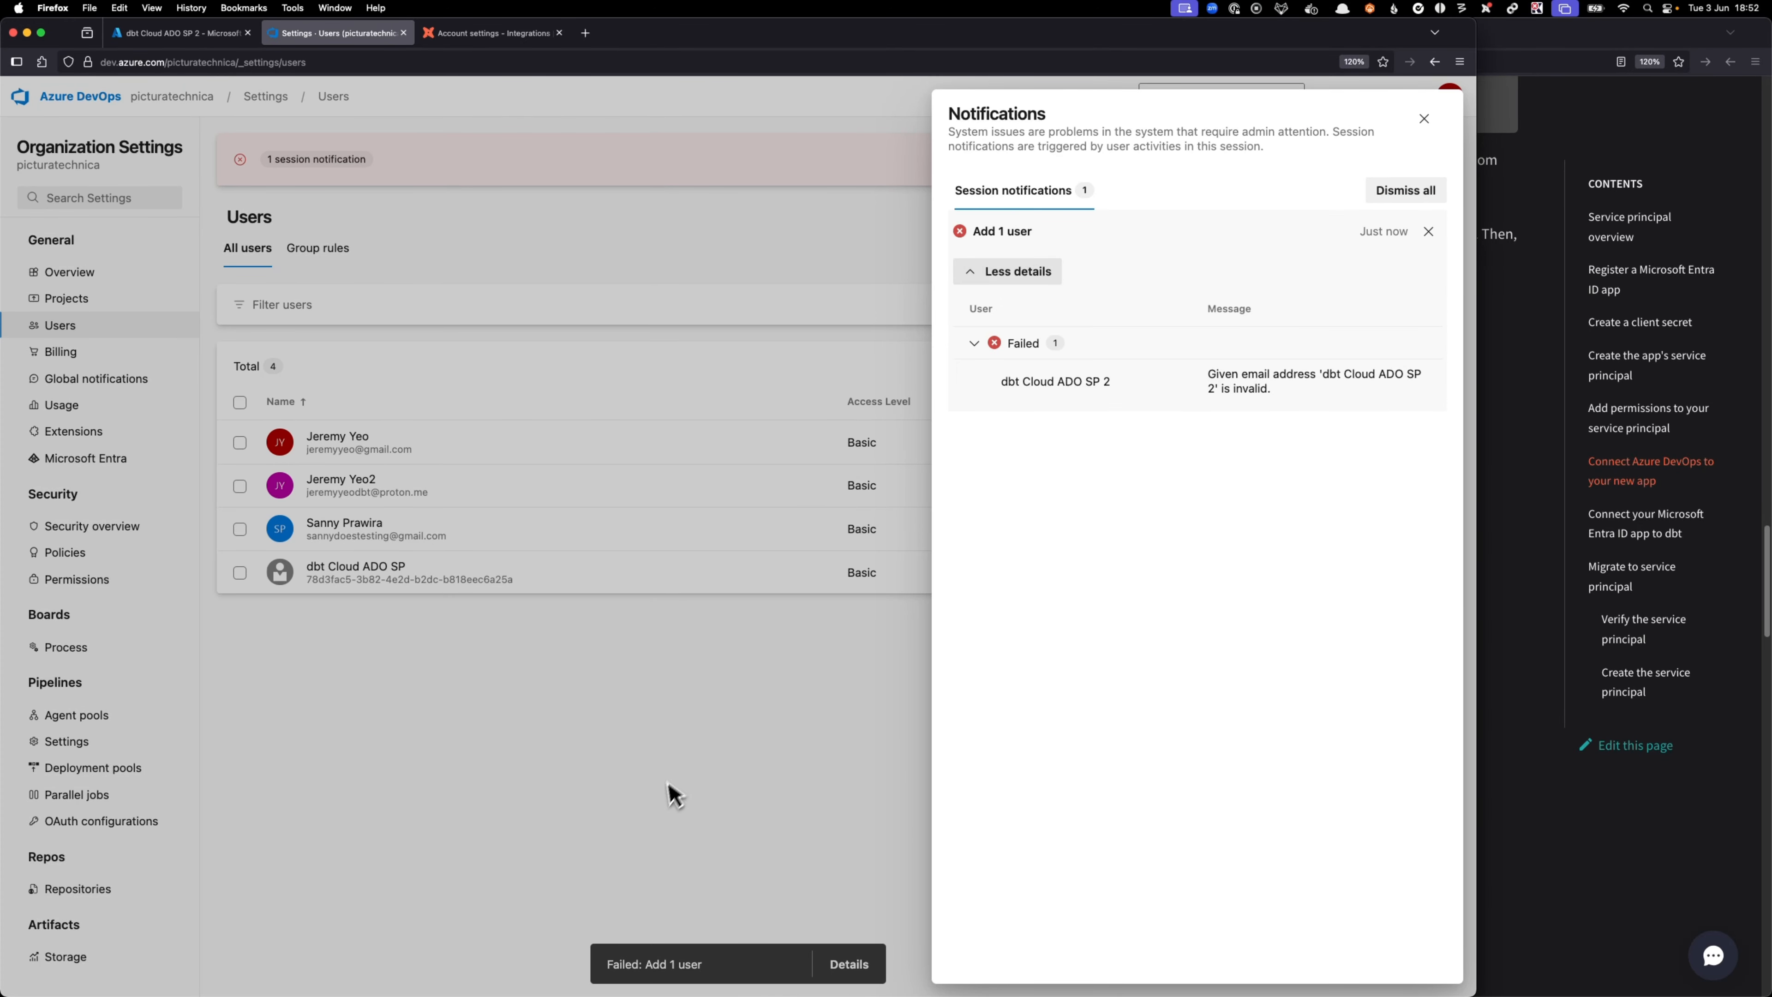
click(673, 796)
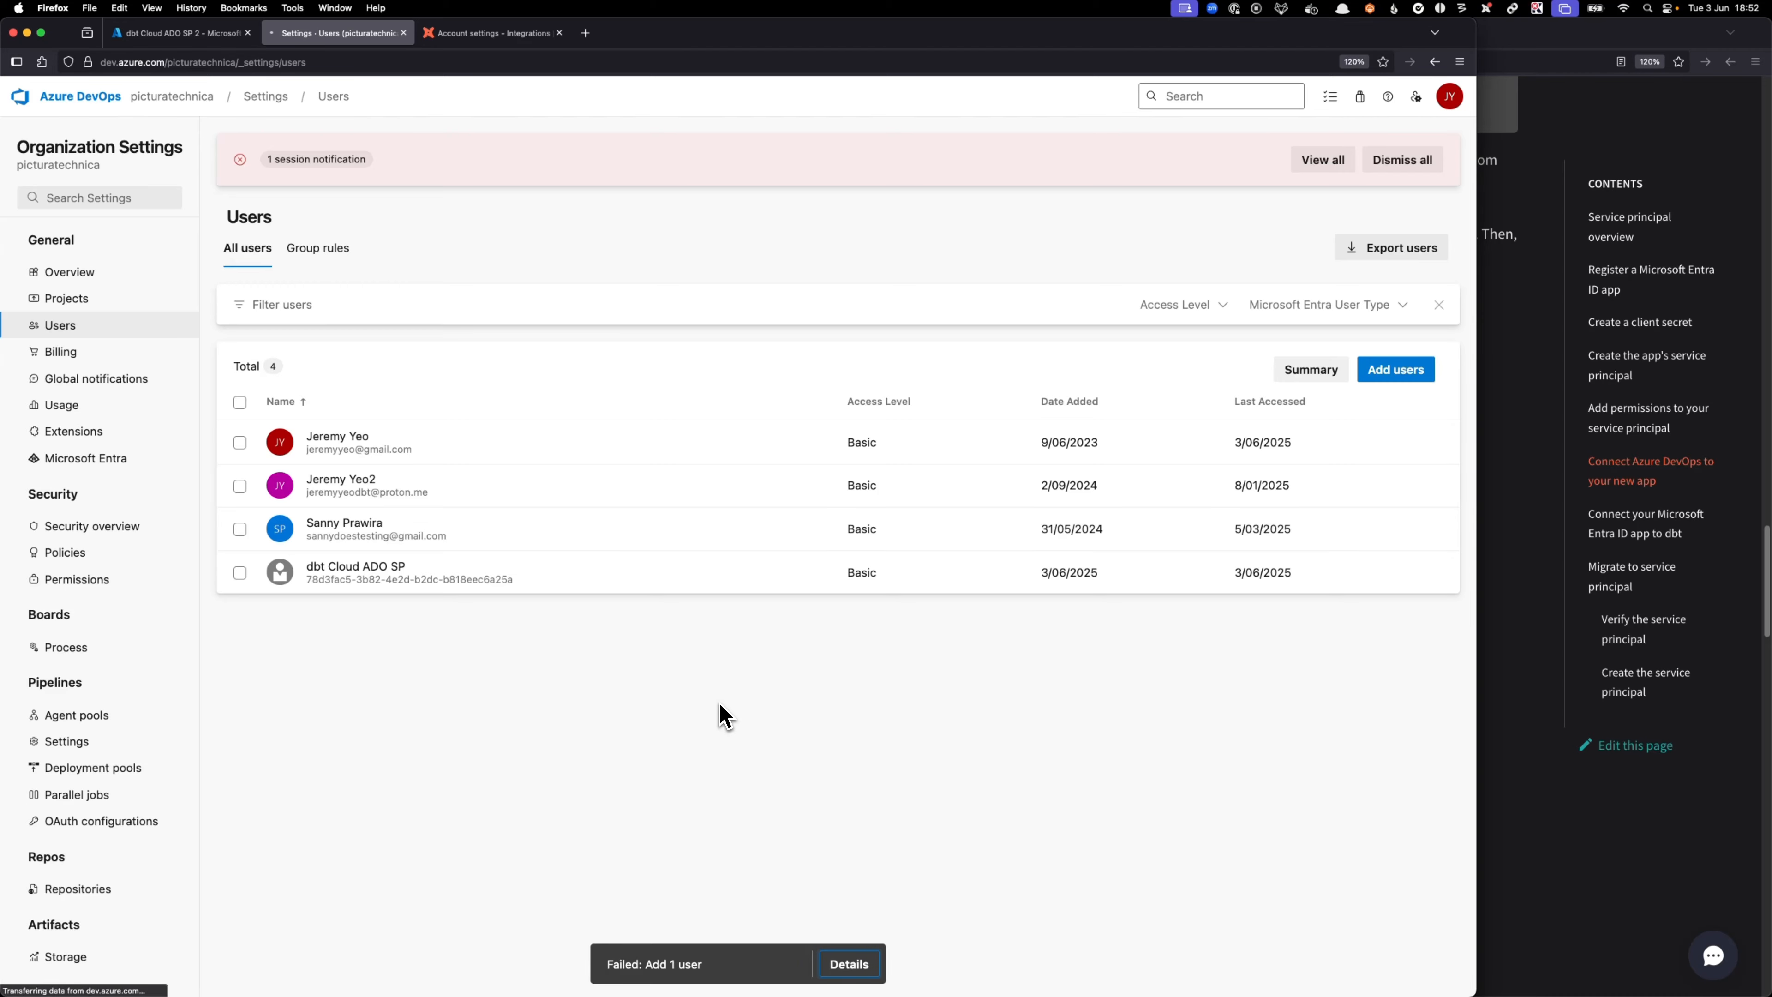
key(super+r)
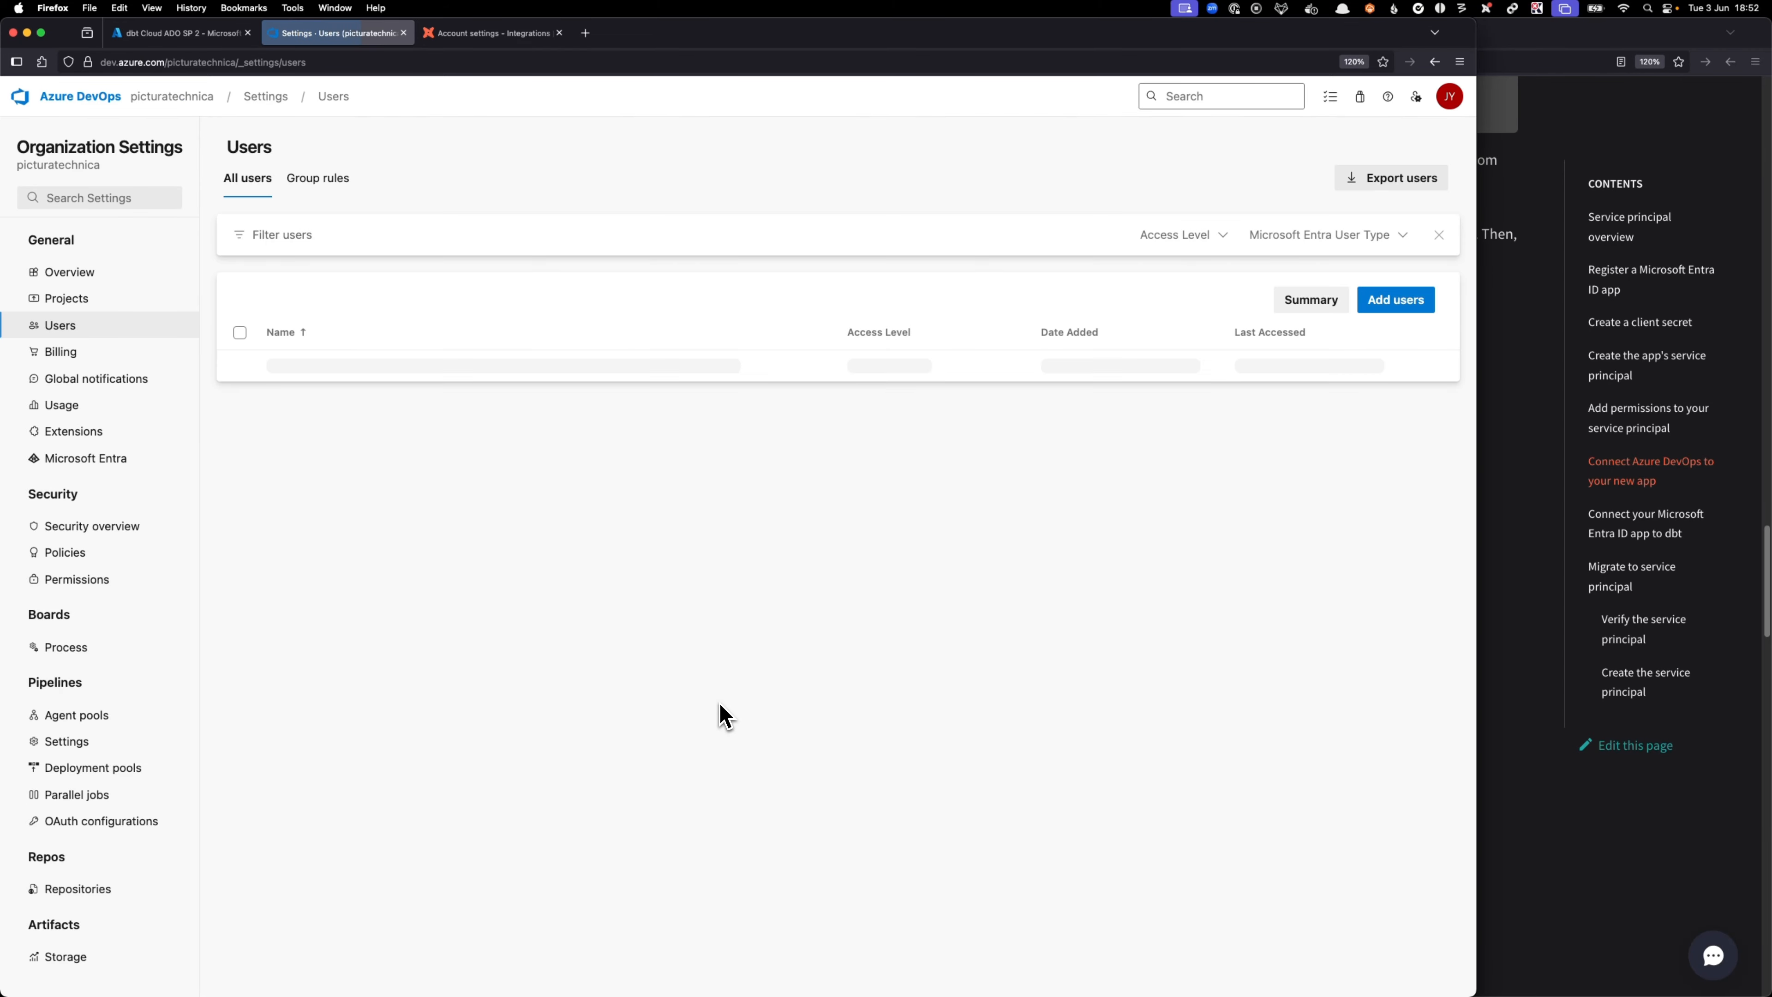
- Start another new user entry and select dbt Cloud ADO SP 2 from the identity search results
click(1398, 301)
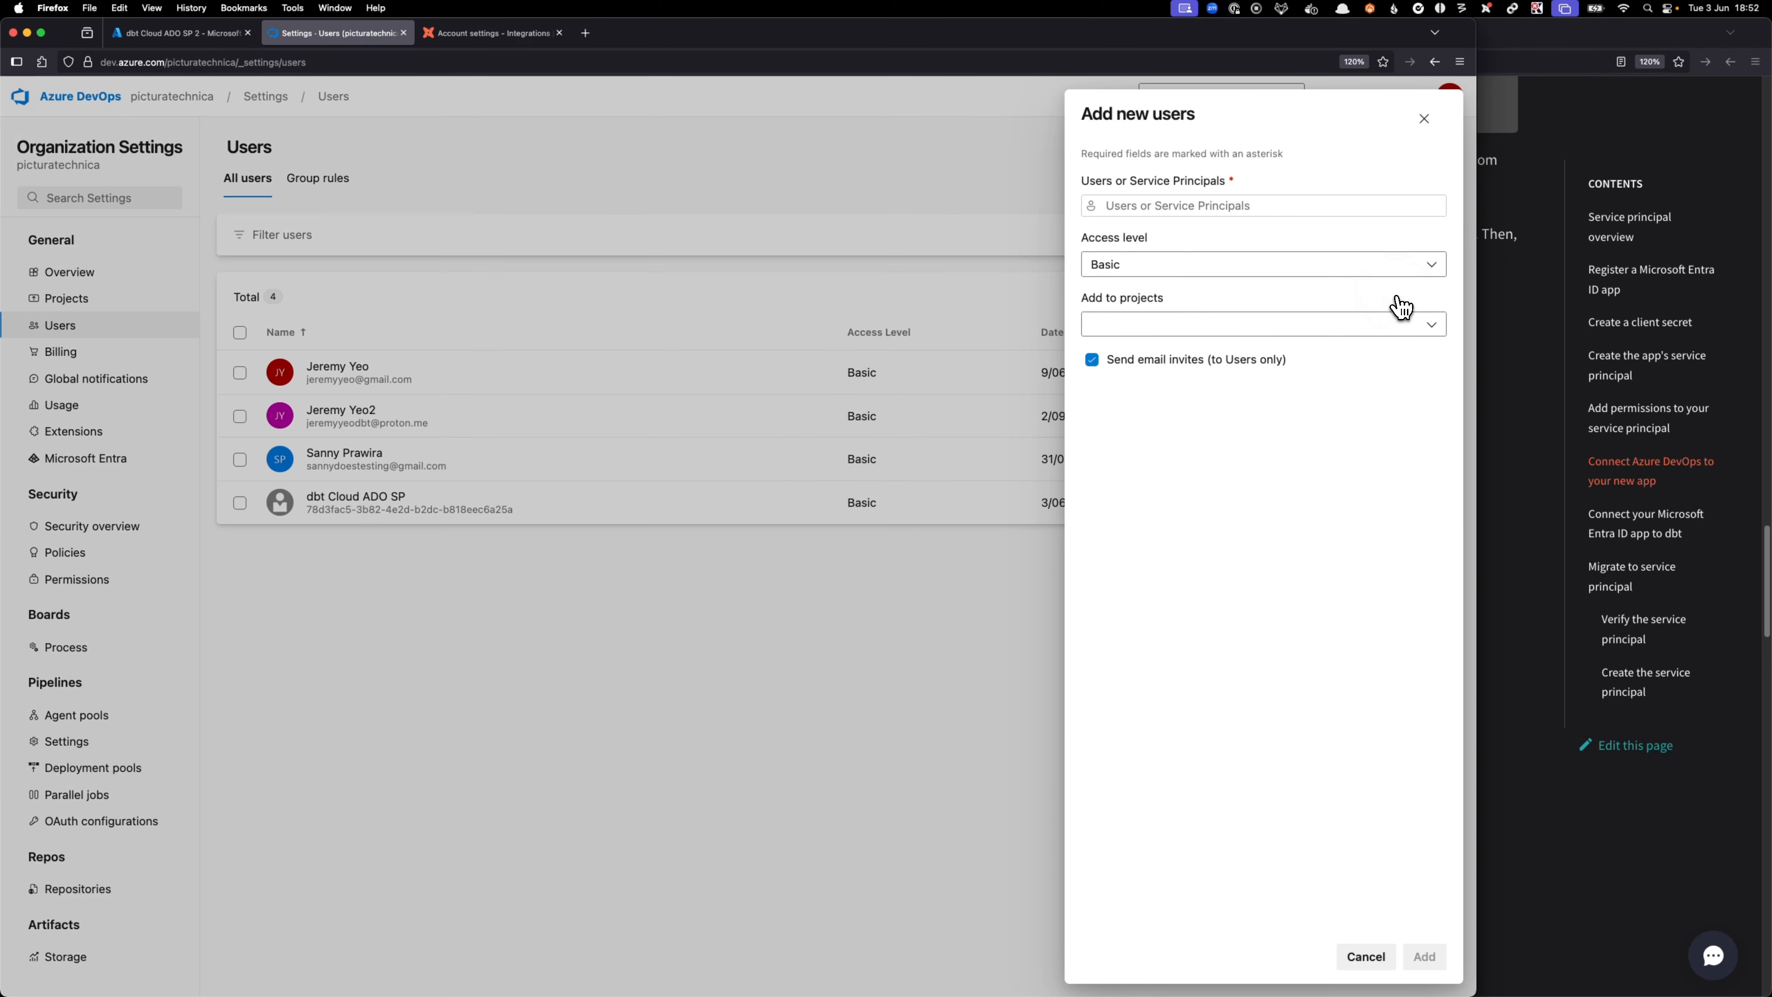
click(1186, 268)
click(1164, 204)
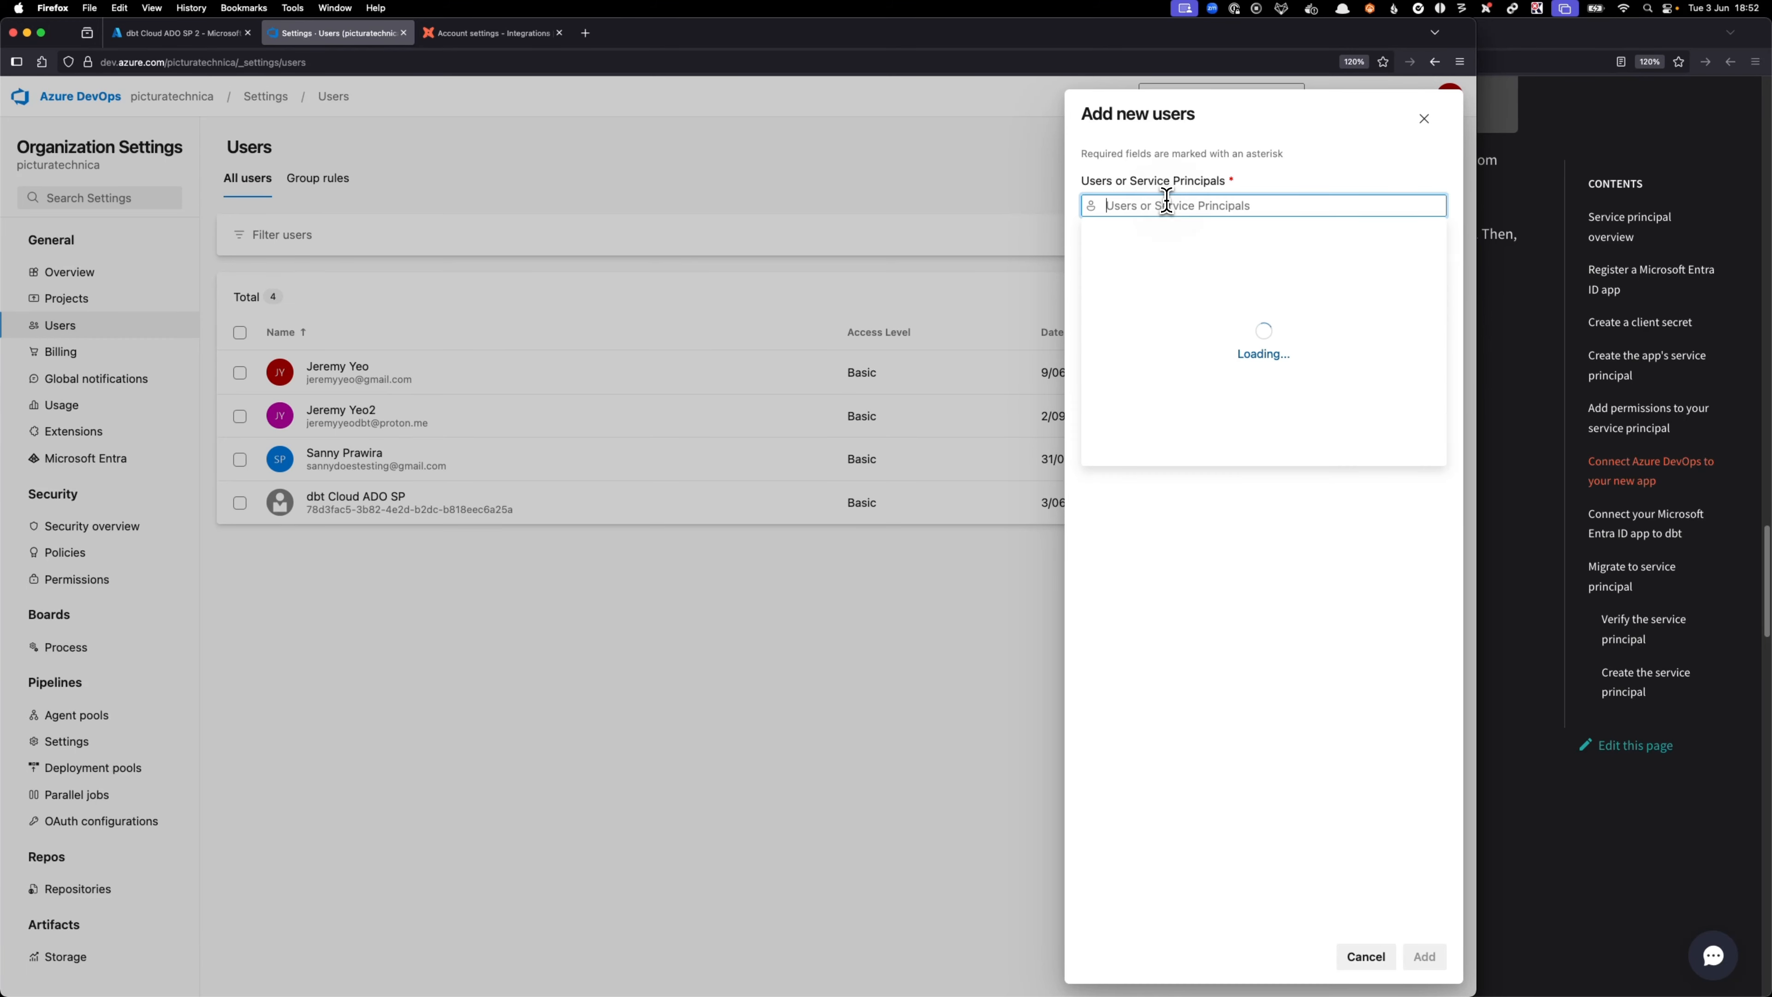
text(dbt Cloud ADO)
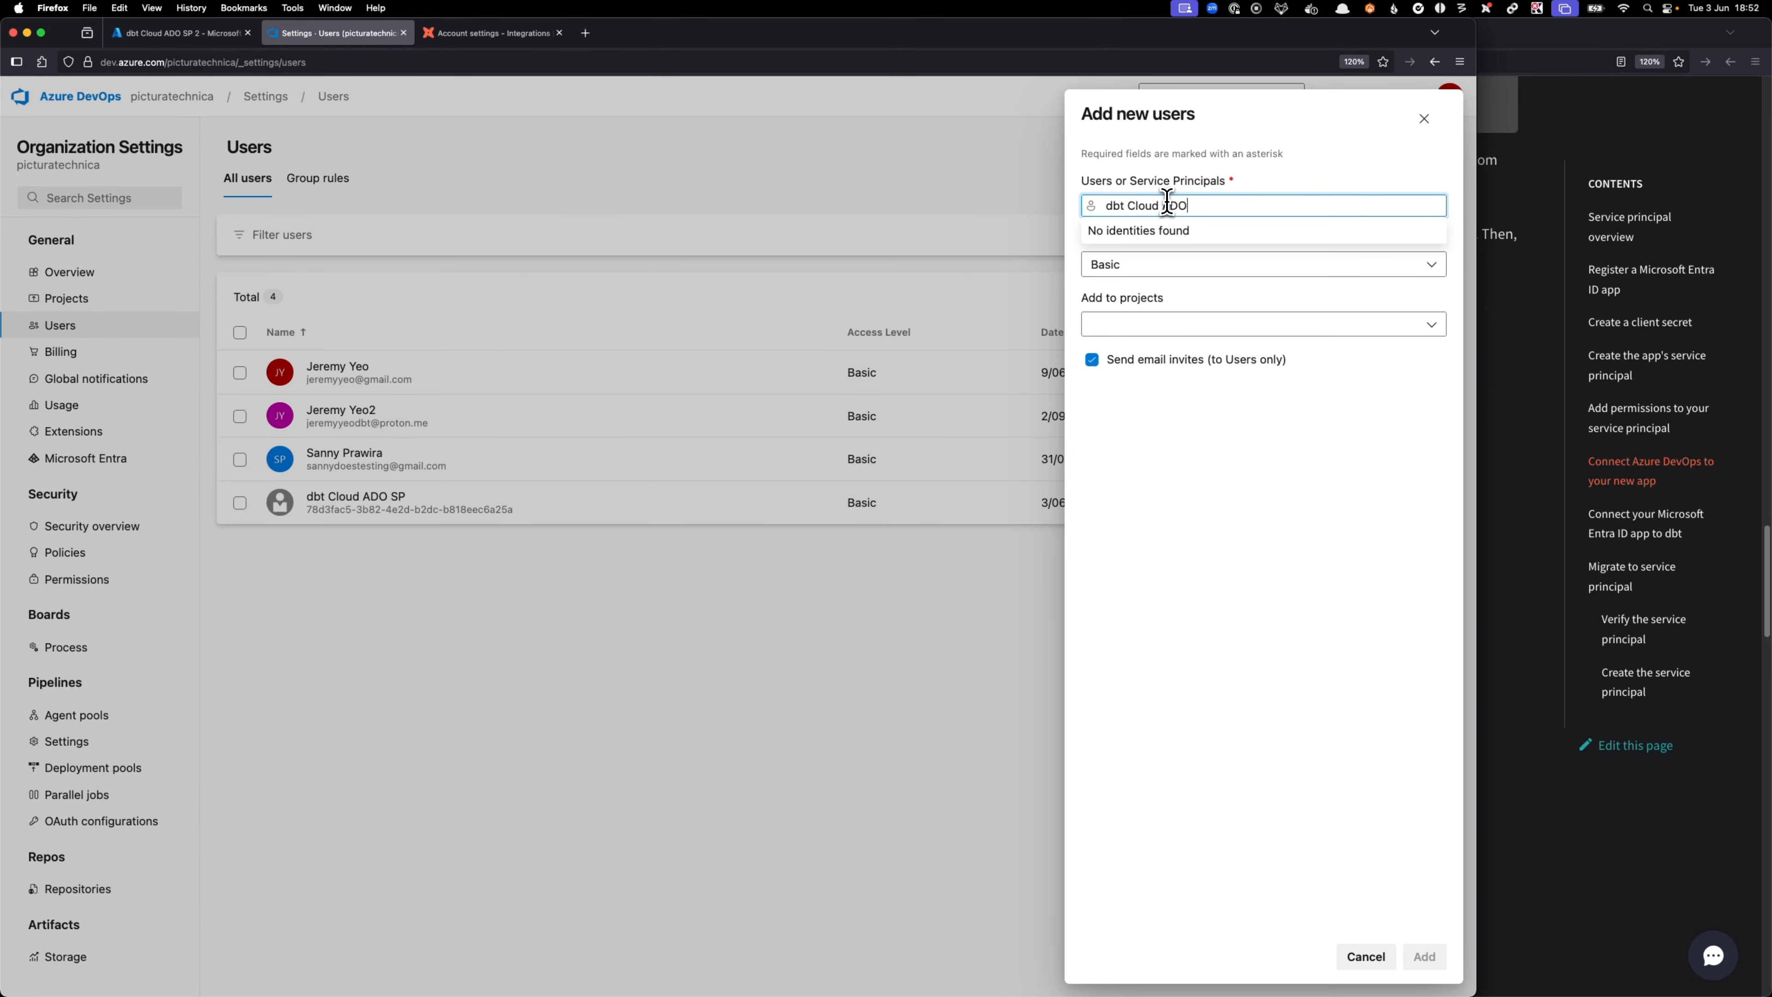
text( SP 2)
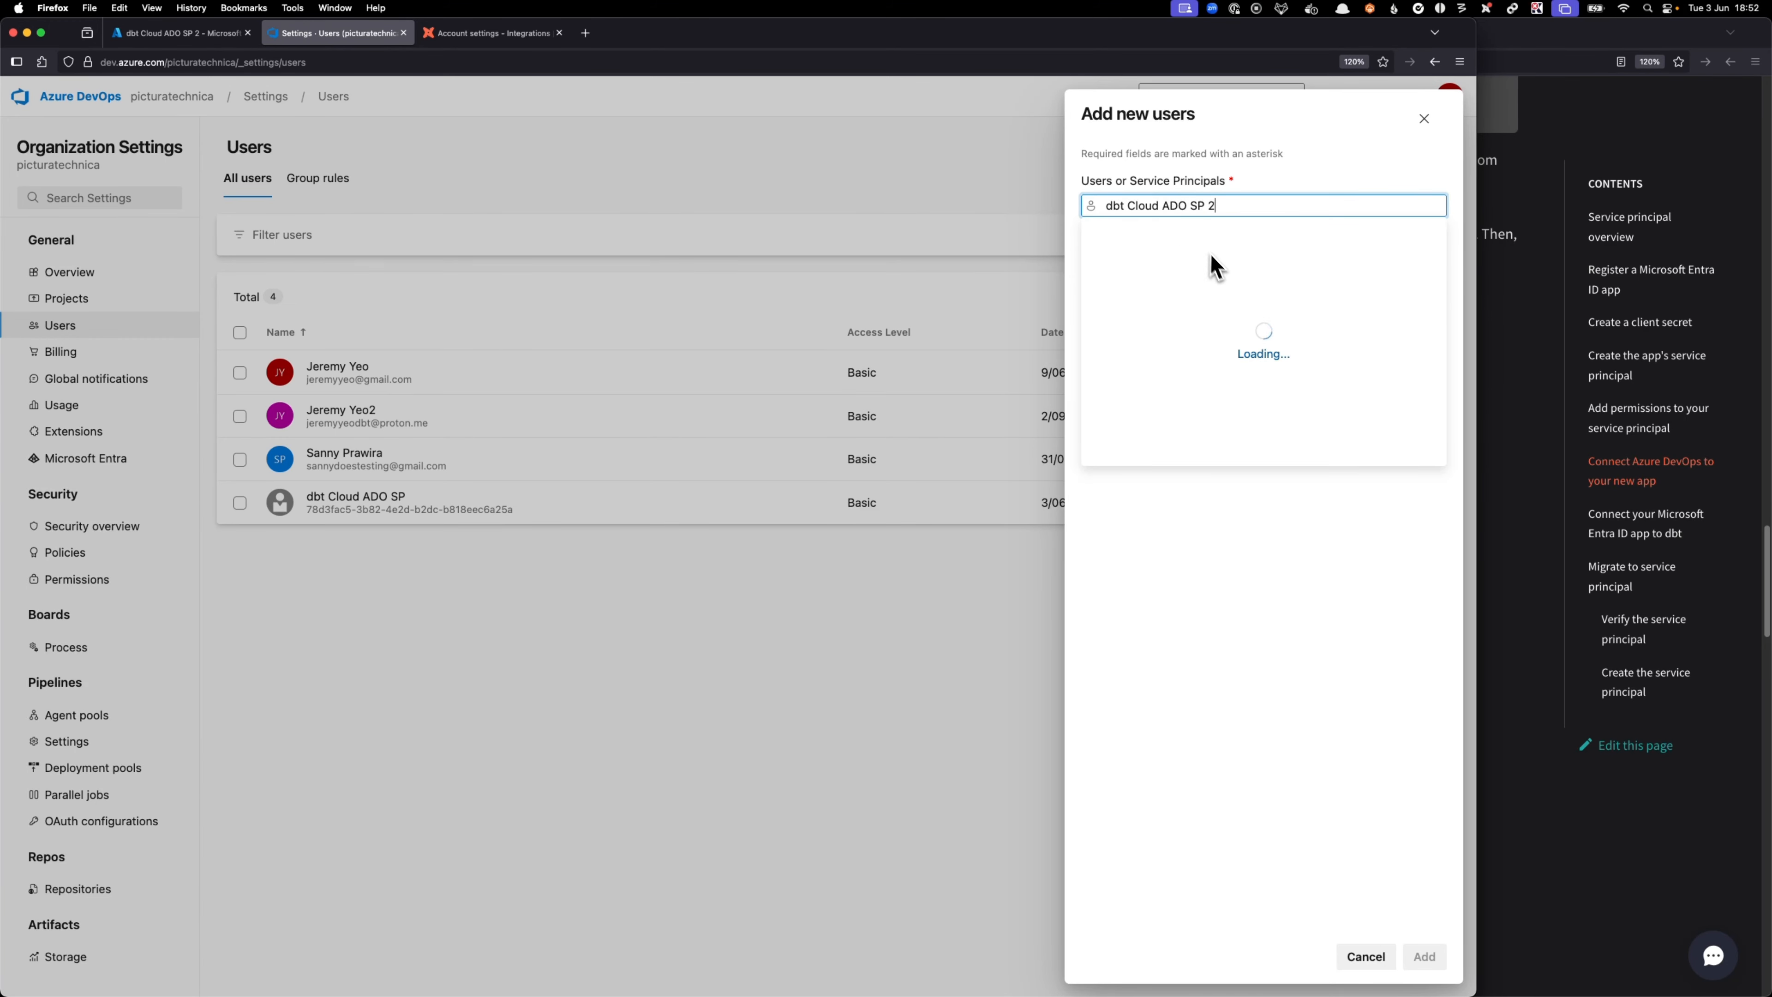
click(1214, 245)
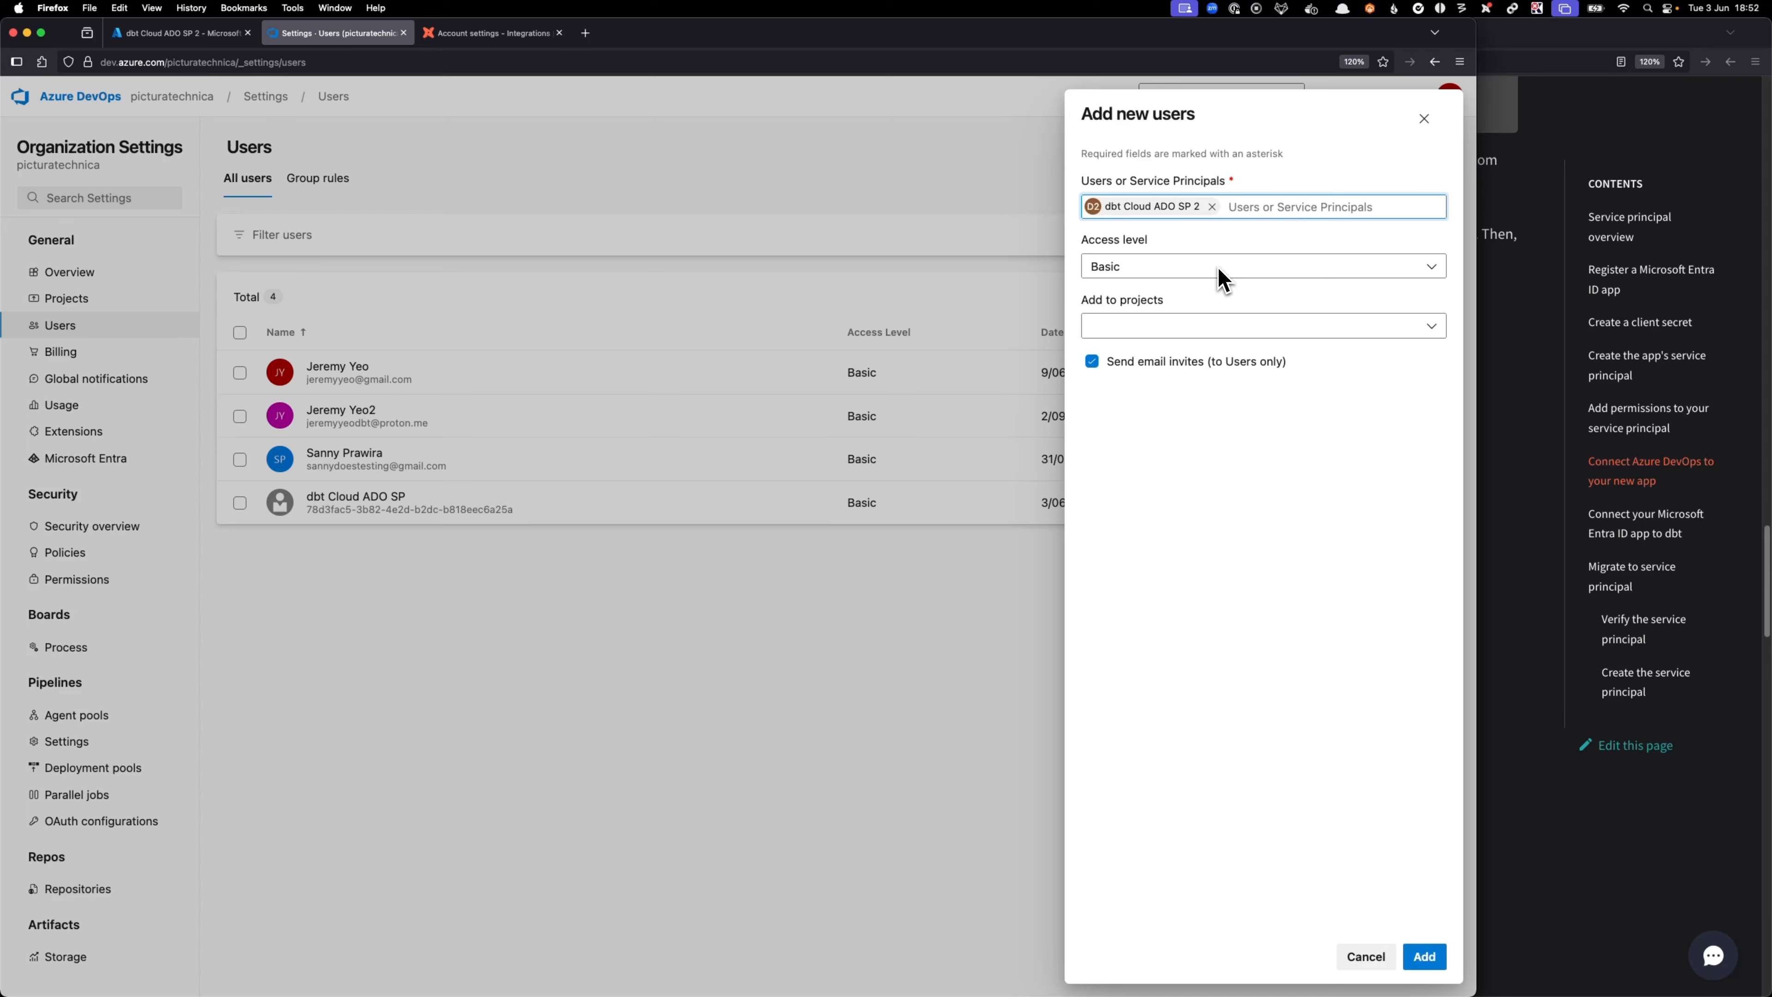
- Turn off email invites and add the service principal to all projects as Project Administrators with Basic access
click(1172, 364)
click(1192, 335)
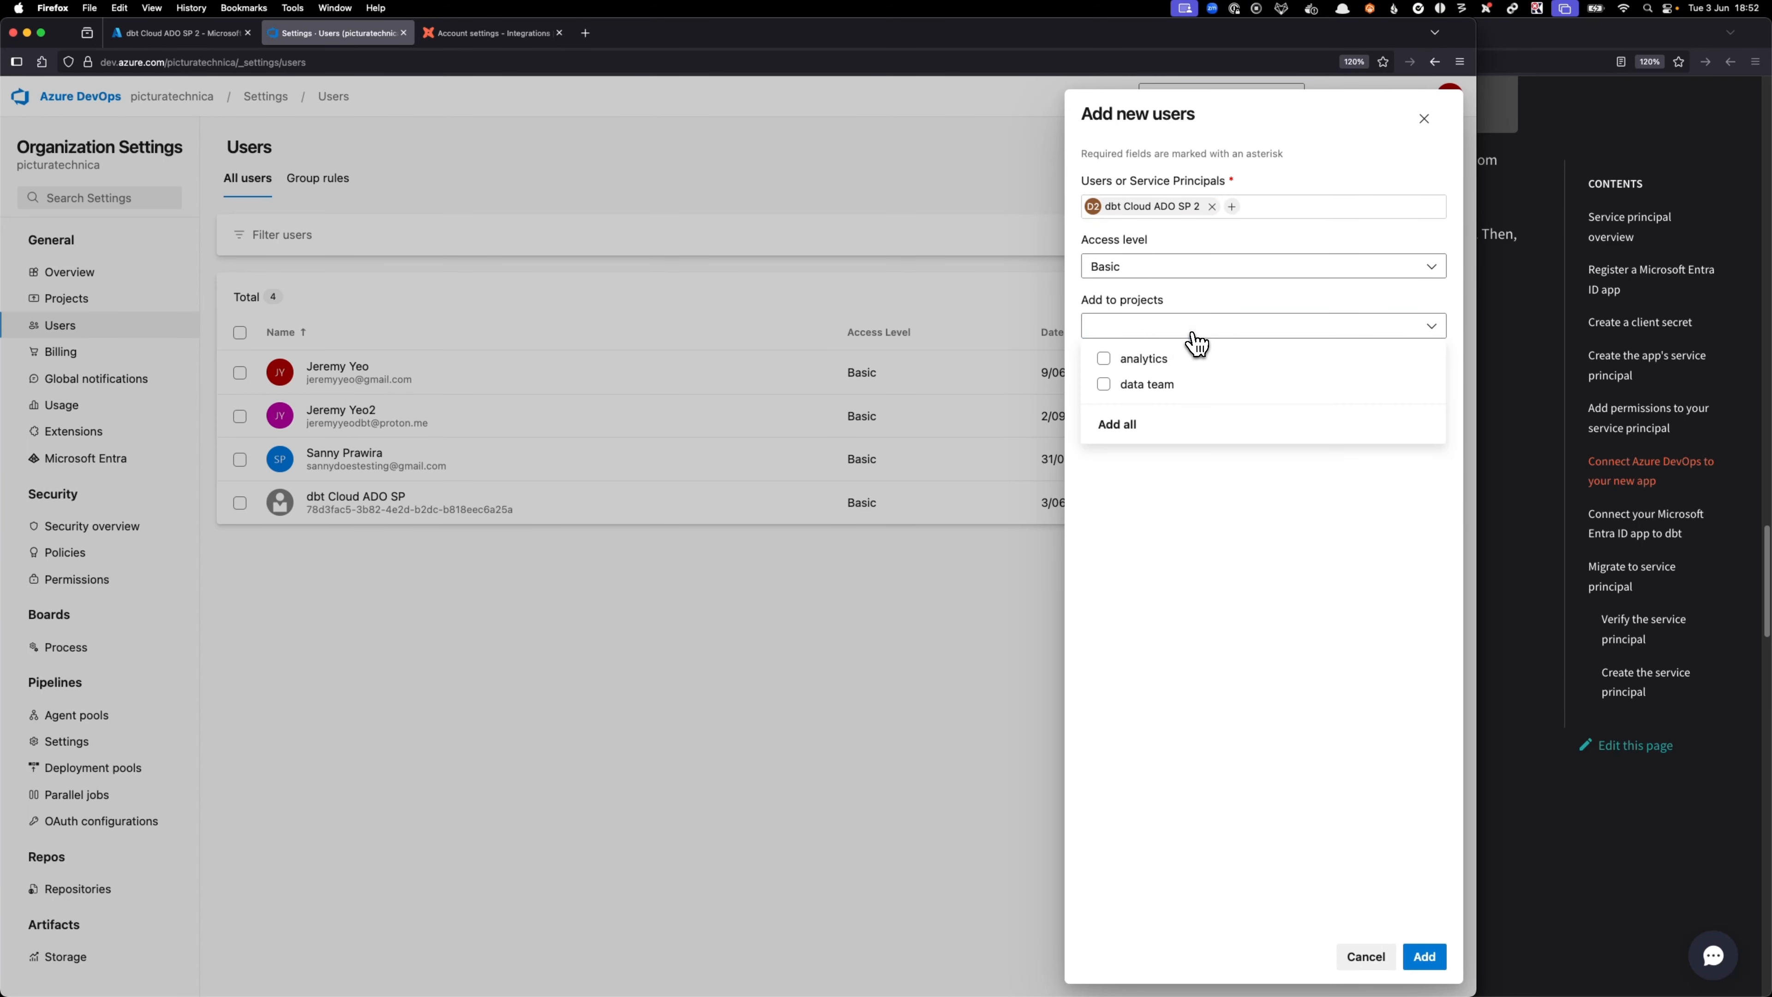
click(1126, 423)
click(1180, 534)
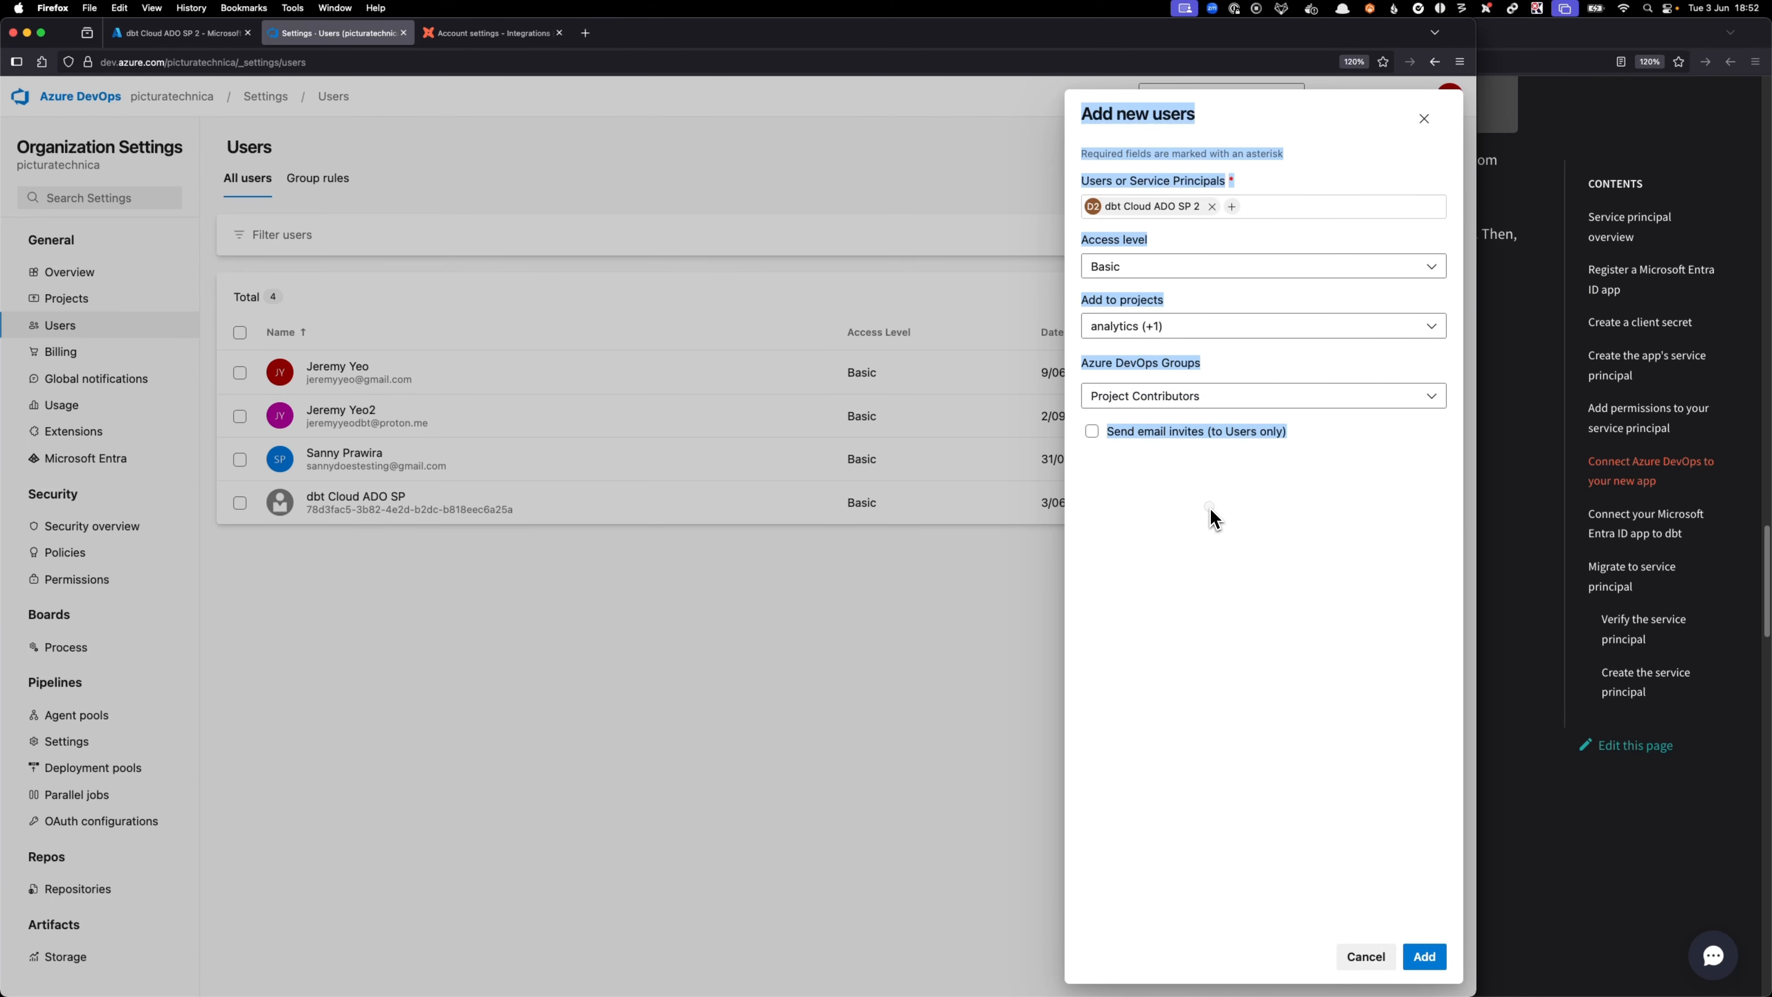
click(1195, 398)
click(1181, 481)
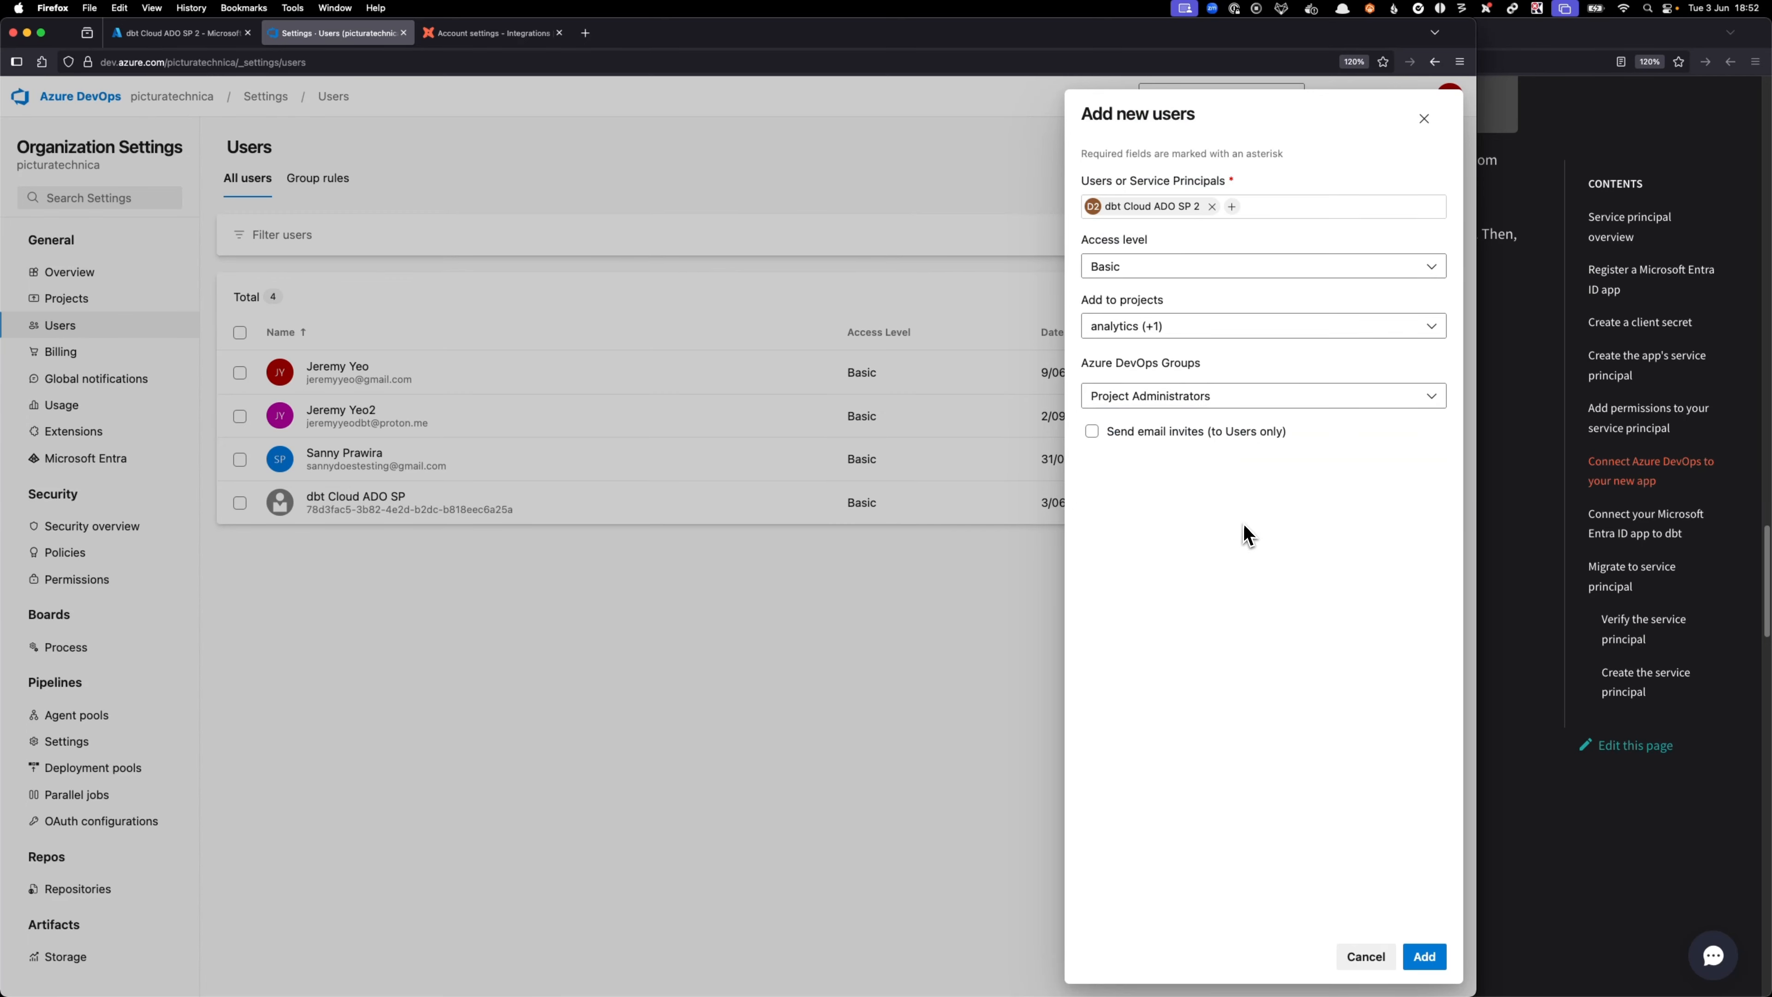
click(1424, 957)
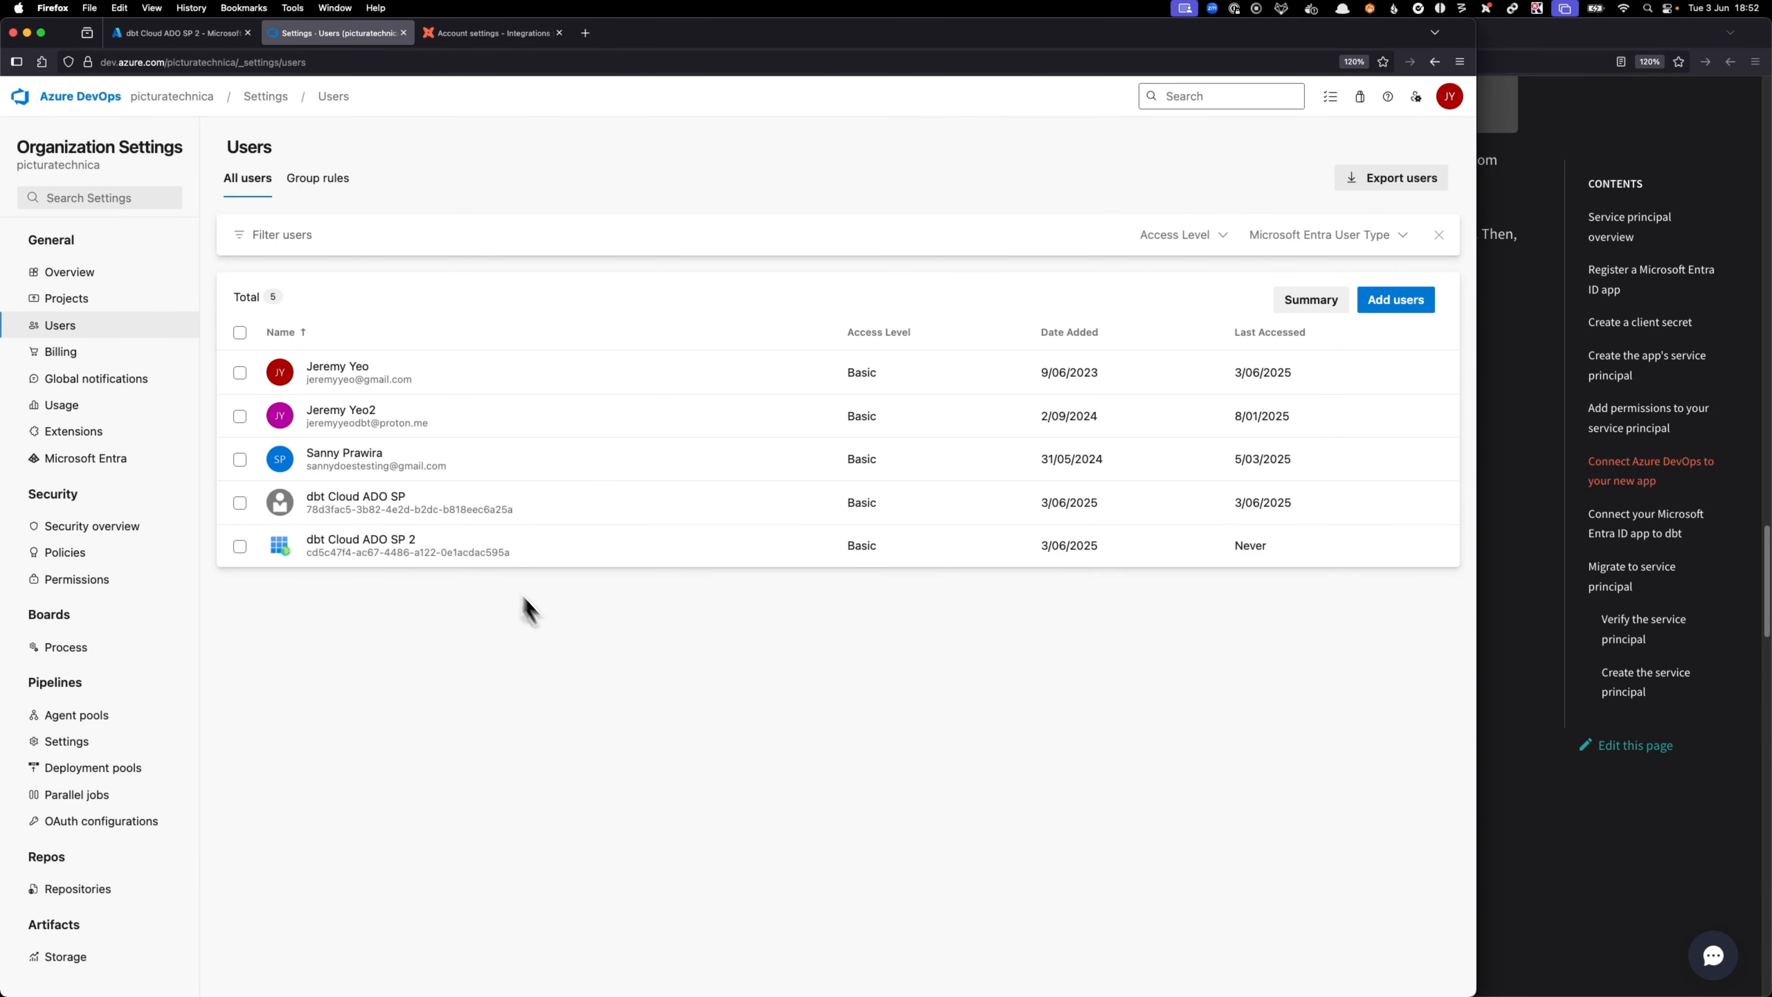
- Read the documentation section on connecting the Microsoft Entra ID app to dbt, including the required form fields
click(180, 33)
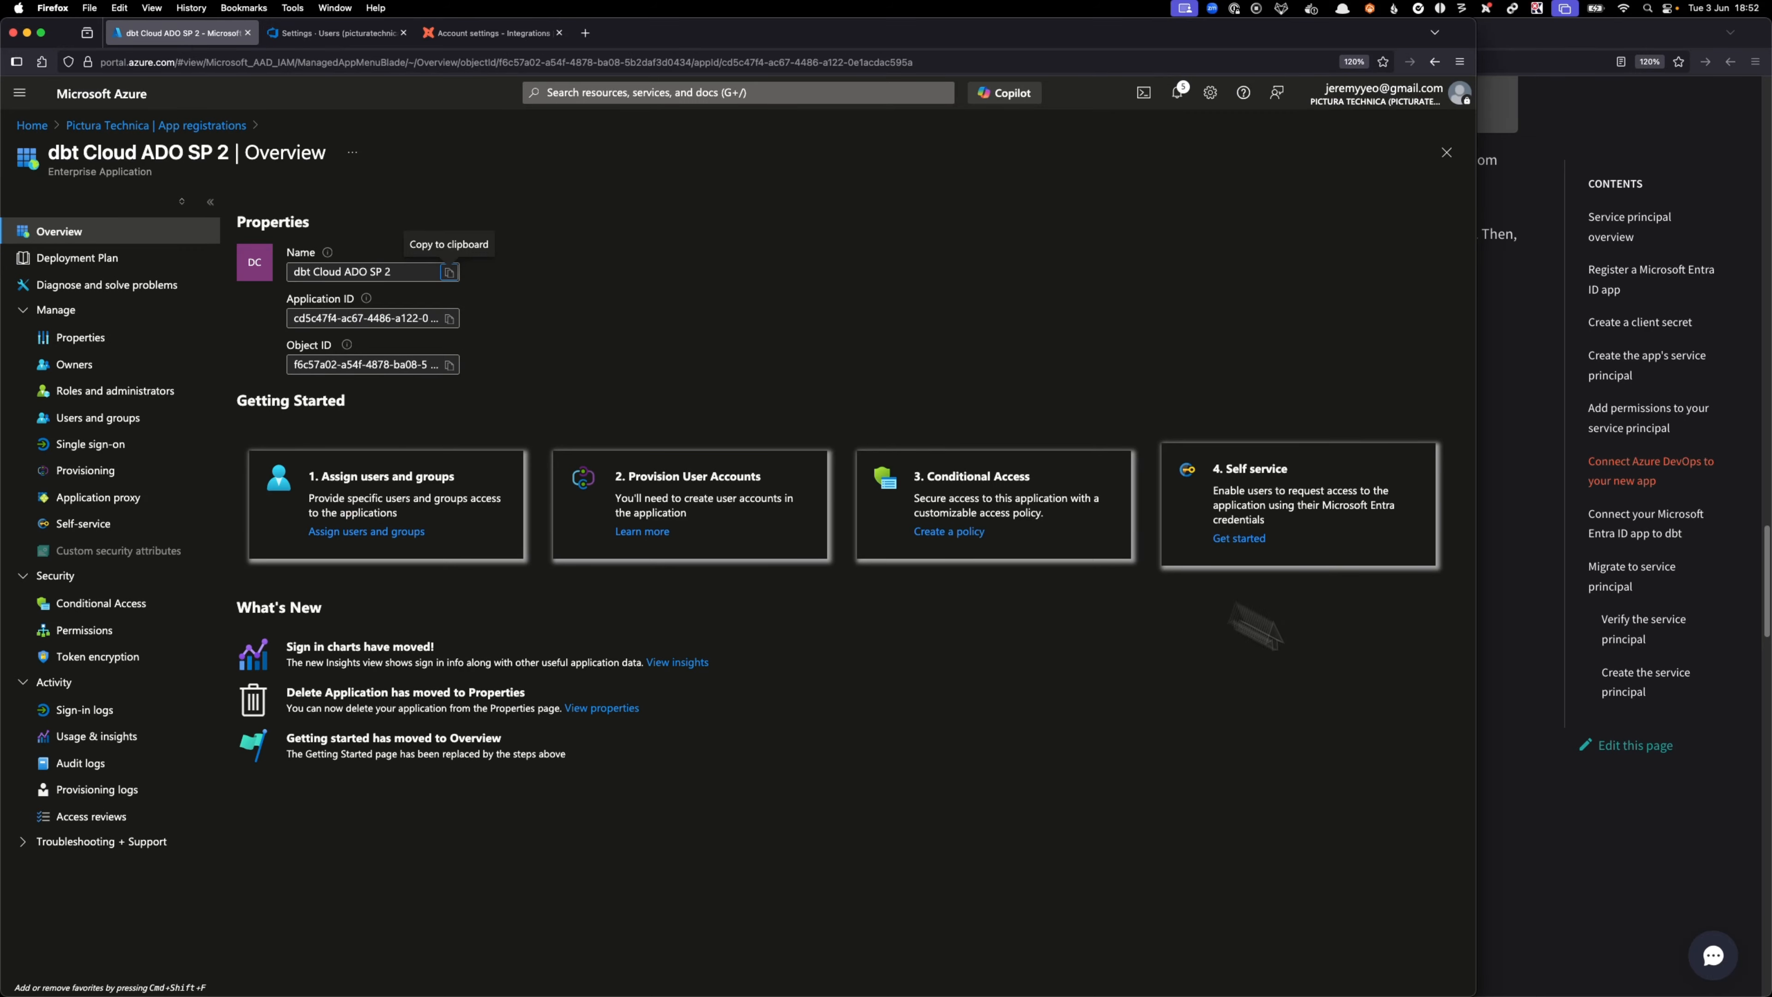
click(1522, 761)
scroll(1217, 600, down, 10)
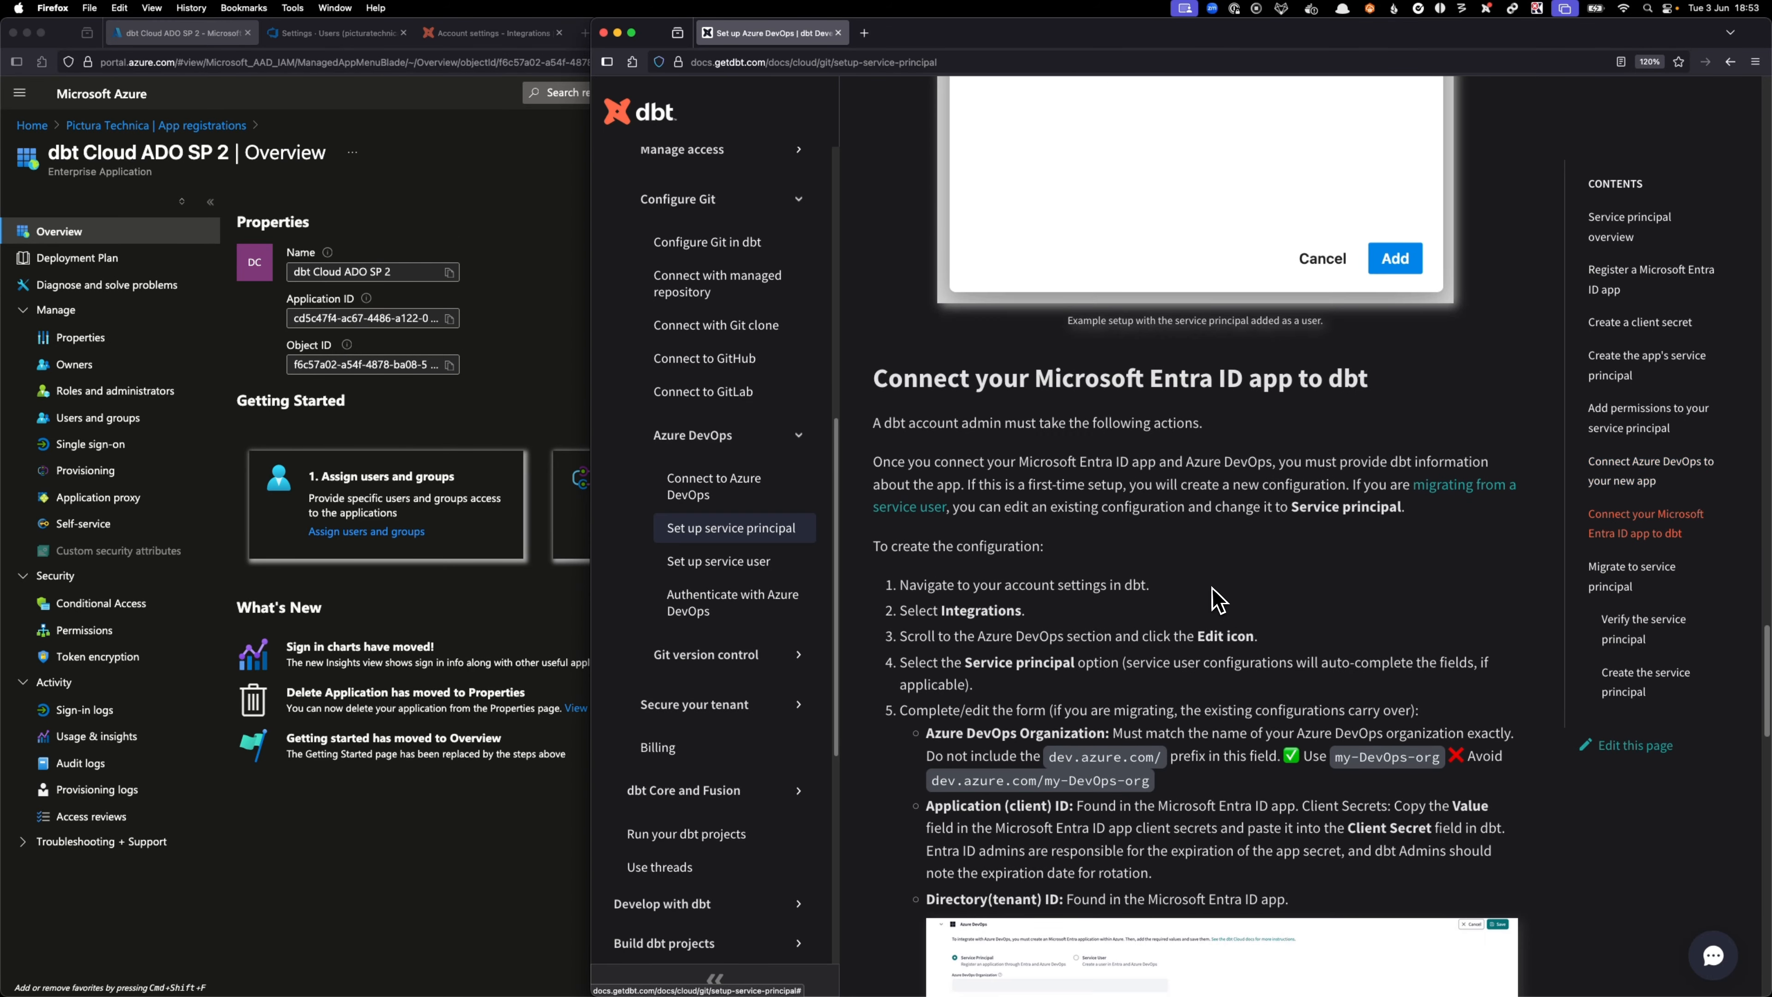
scroll(1217, 600, down, 5)
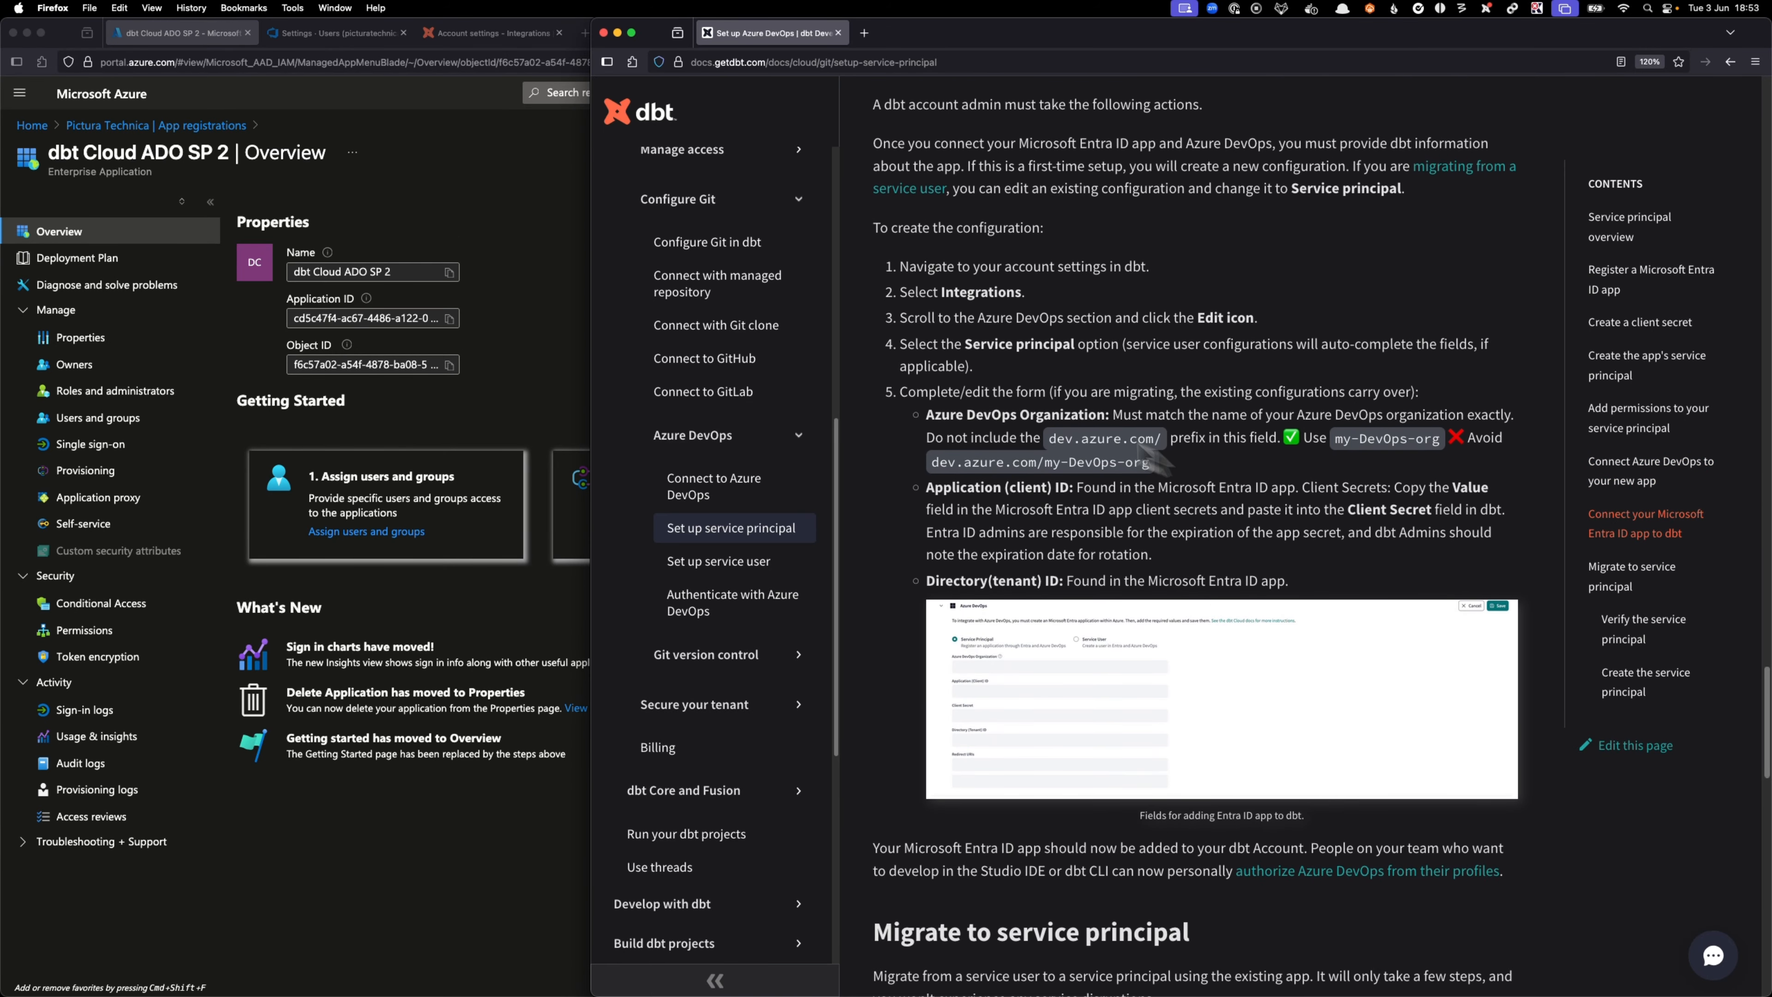
- Switch to the dbt account integrations, open the Azure DevOps integration for editing and choose the Service Principal option
click(497, 158)
click(474, 33)
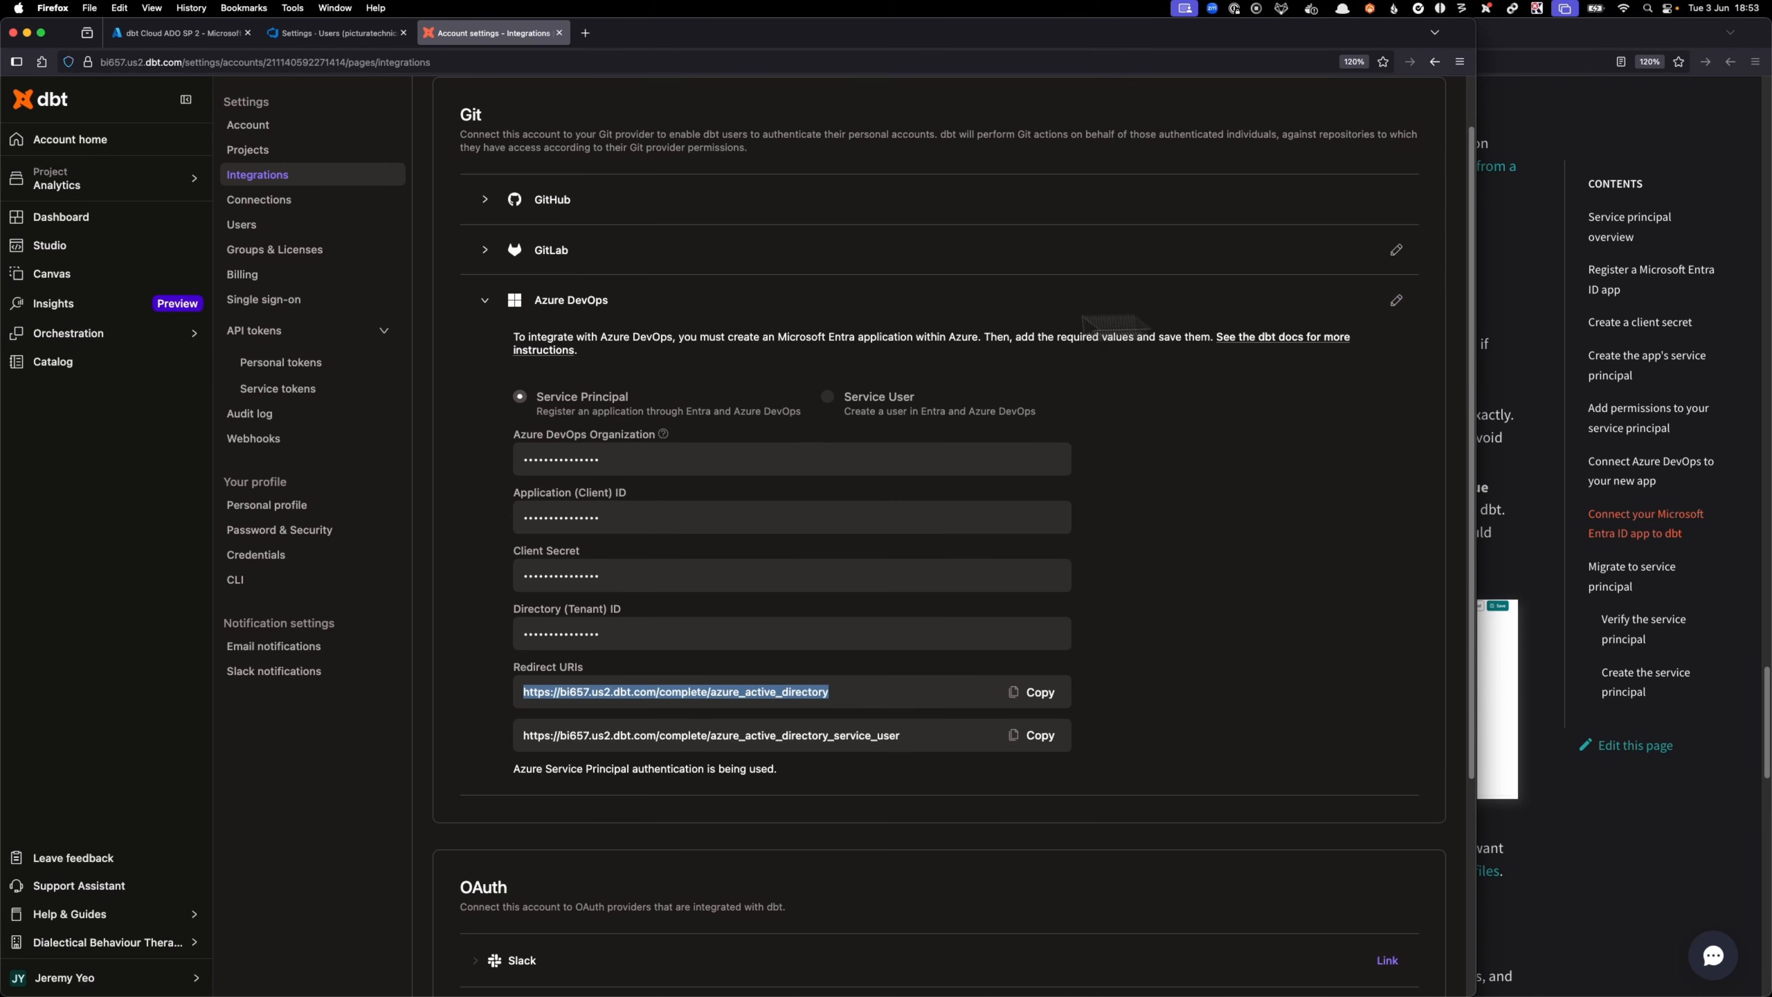
click(498, 308)
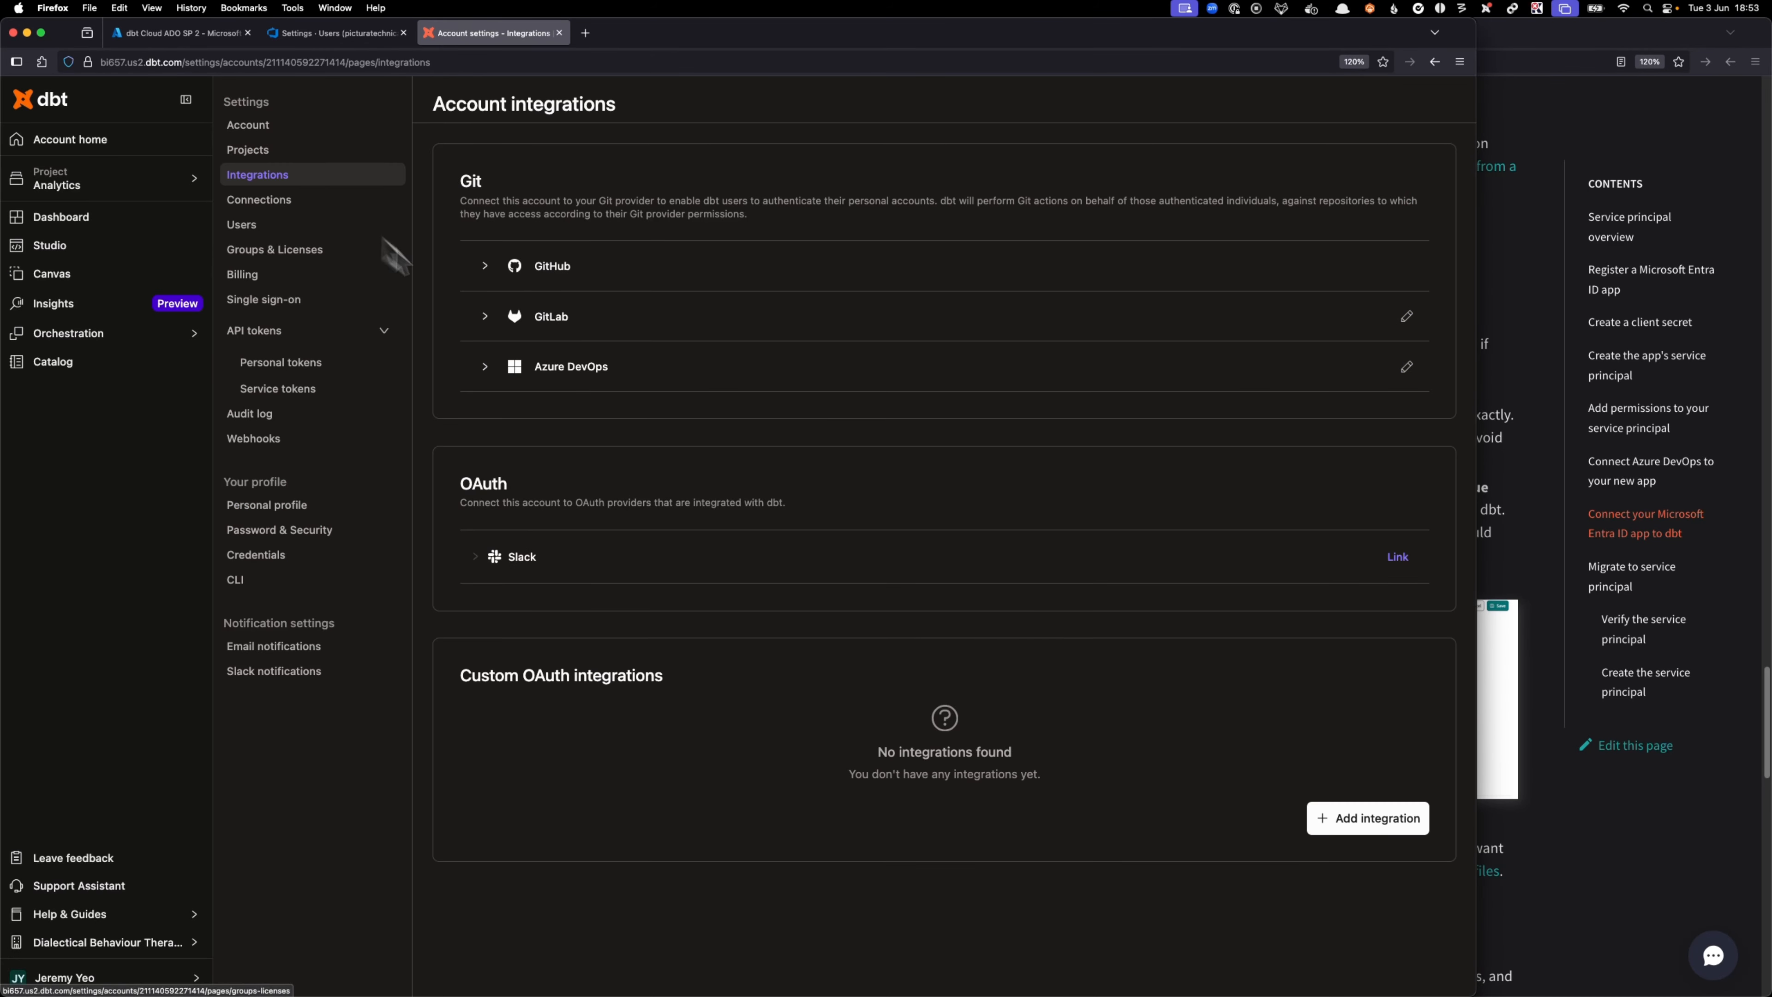
click(488, 367)
click(1405, 366)
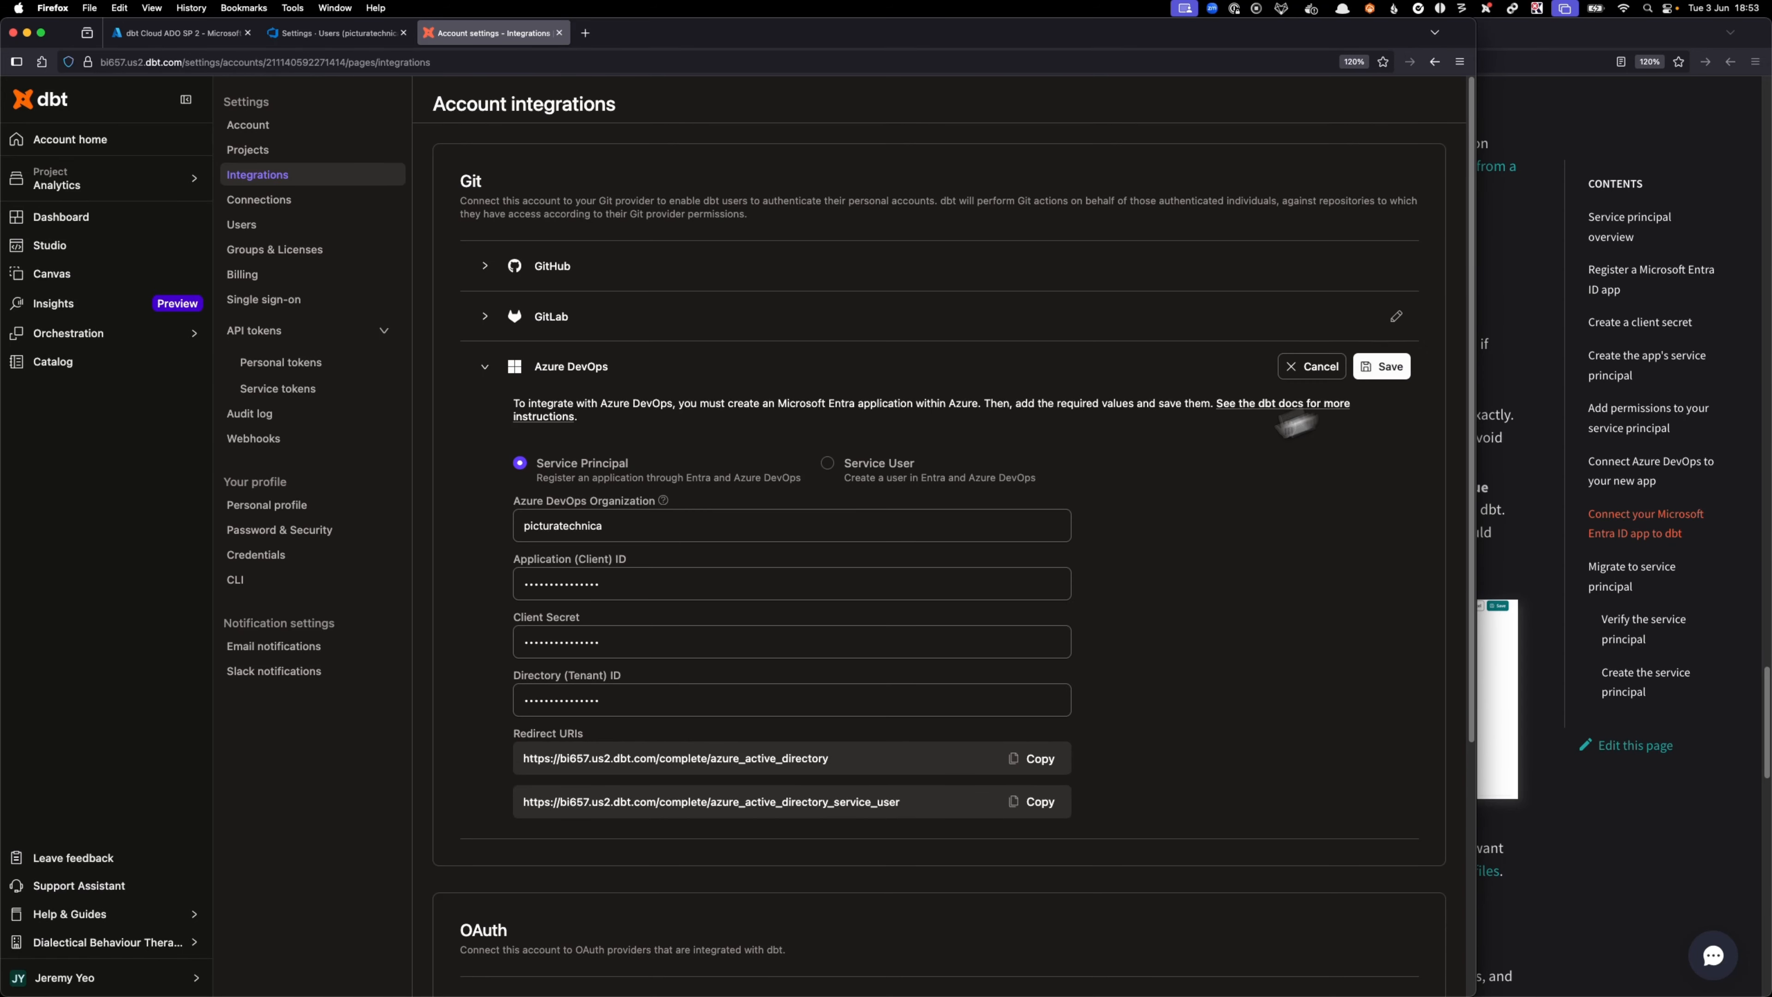
scroll(997, 511, down, 2)
drag(620, 376, 433, 368)
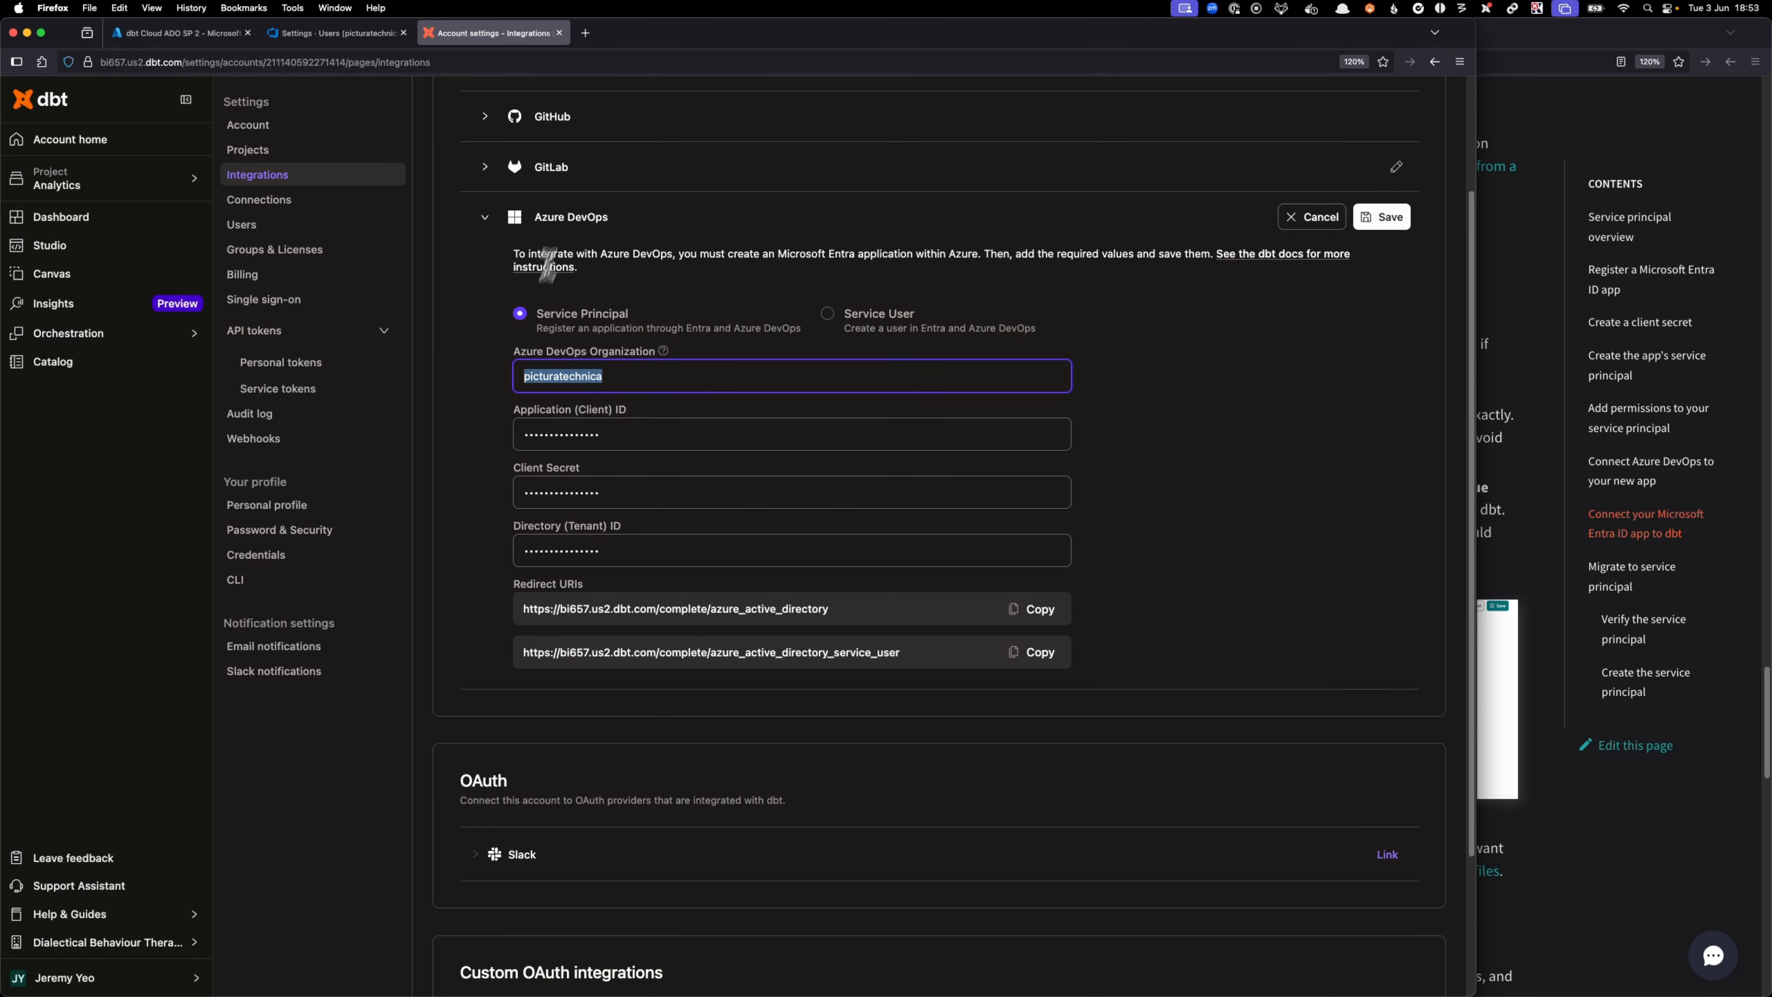
click(829, 318)
click(568, 321)
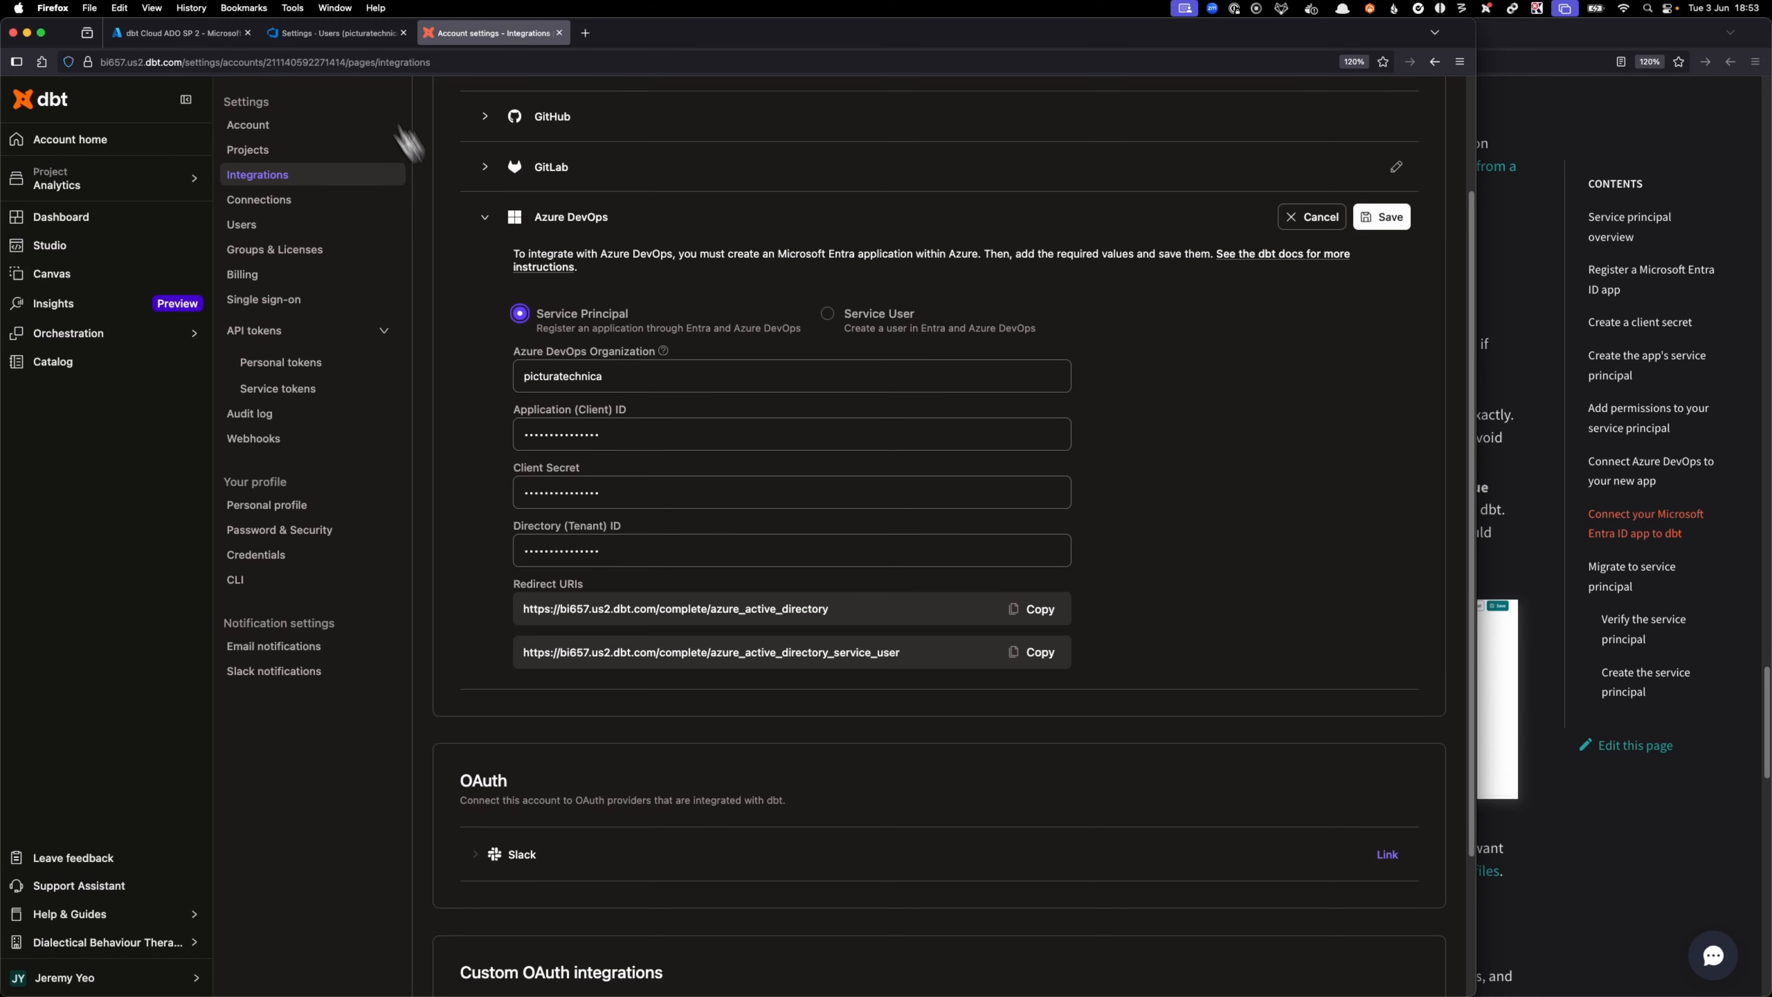
- Compare the organization name in the Azure DevOps address with the Azure DevOps Organization field in dbt
click(335, 35)
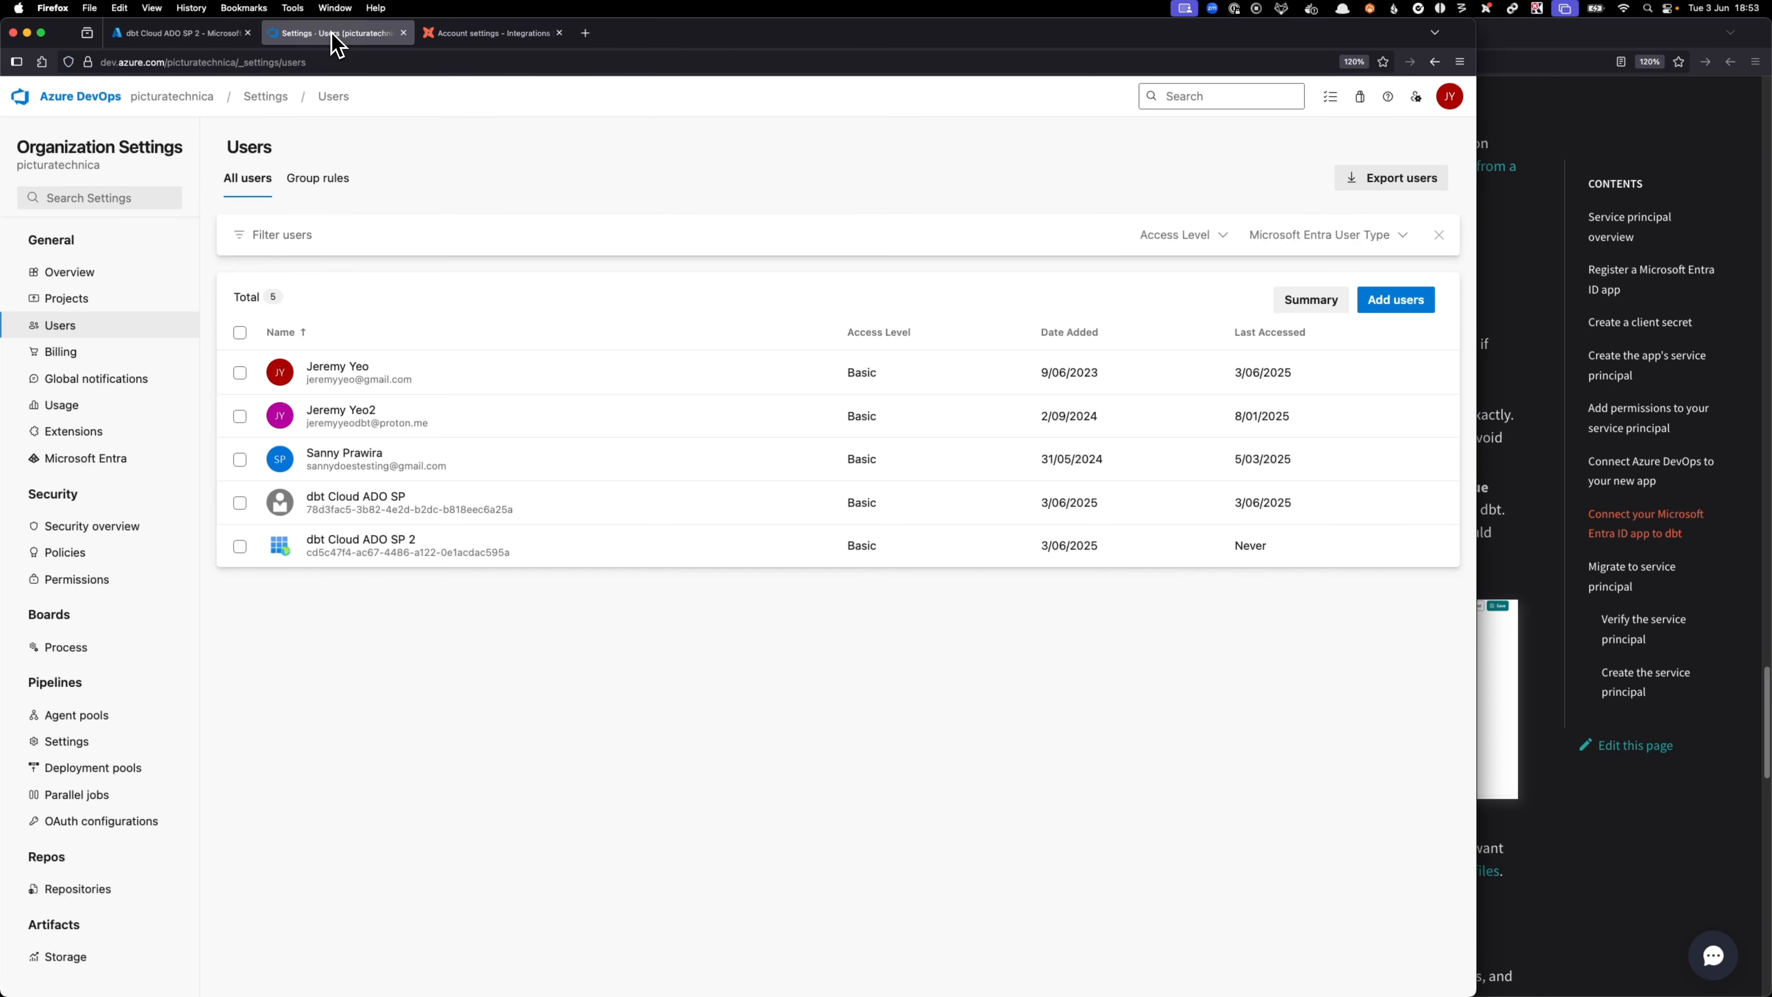
click(159, 98)
click(224, 63)
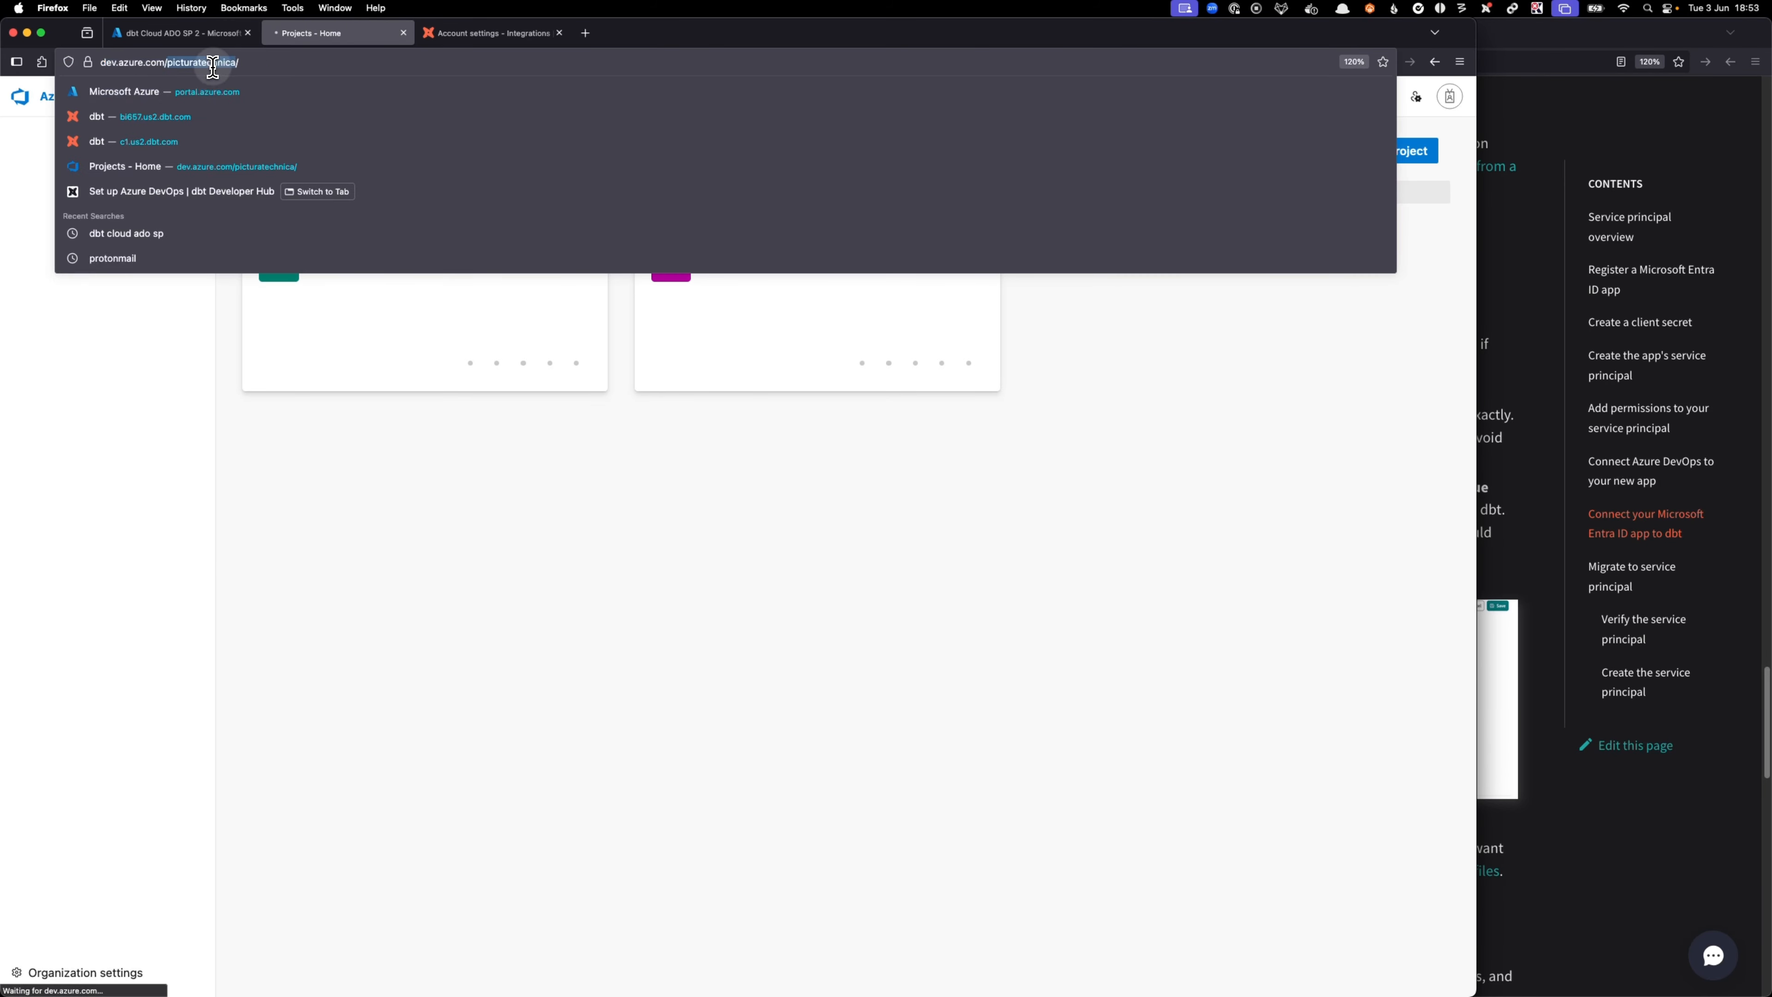
double_click(216, 62)
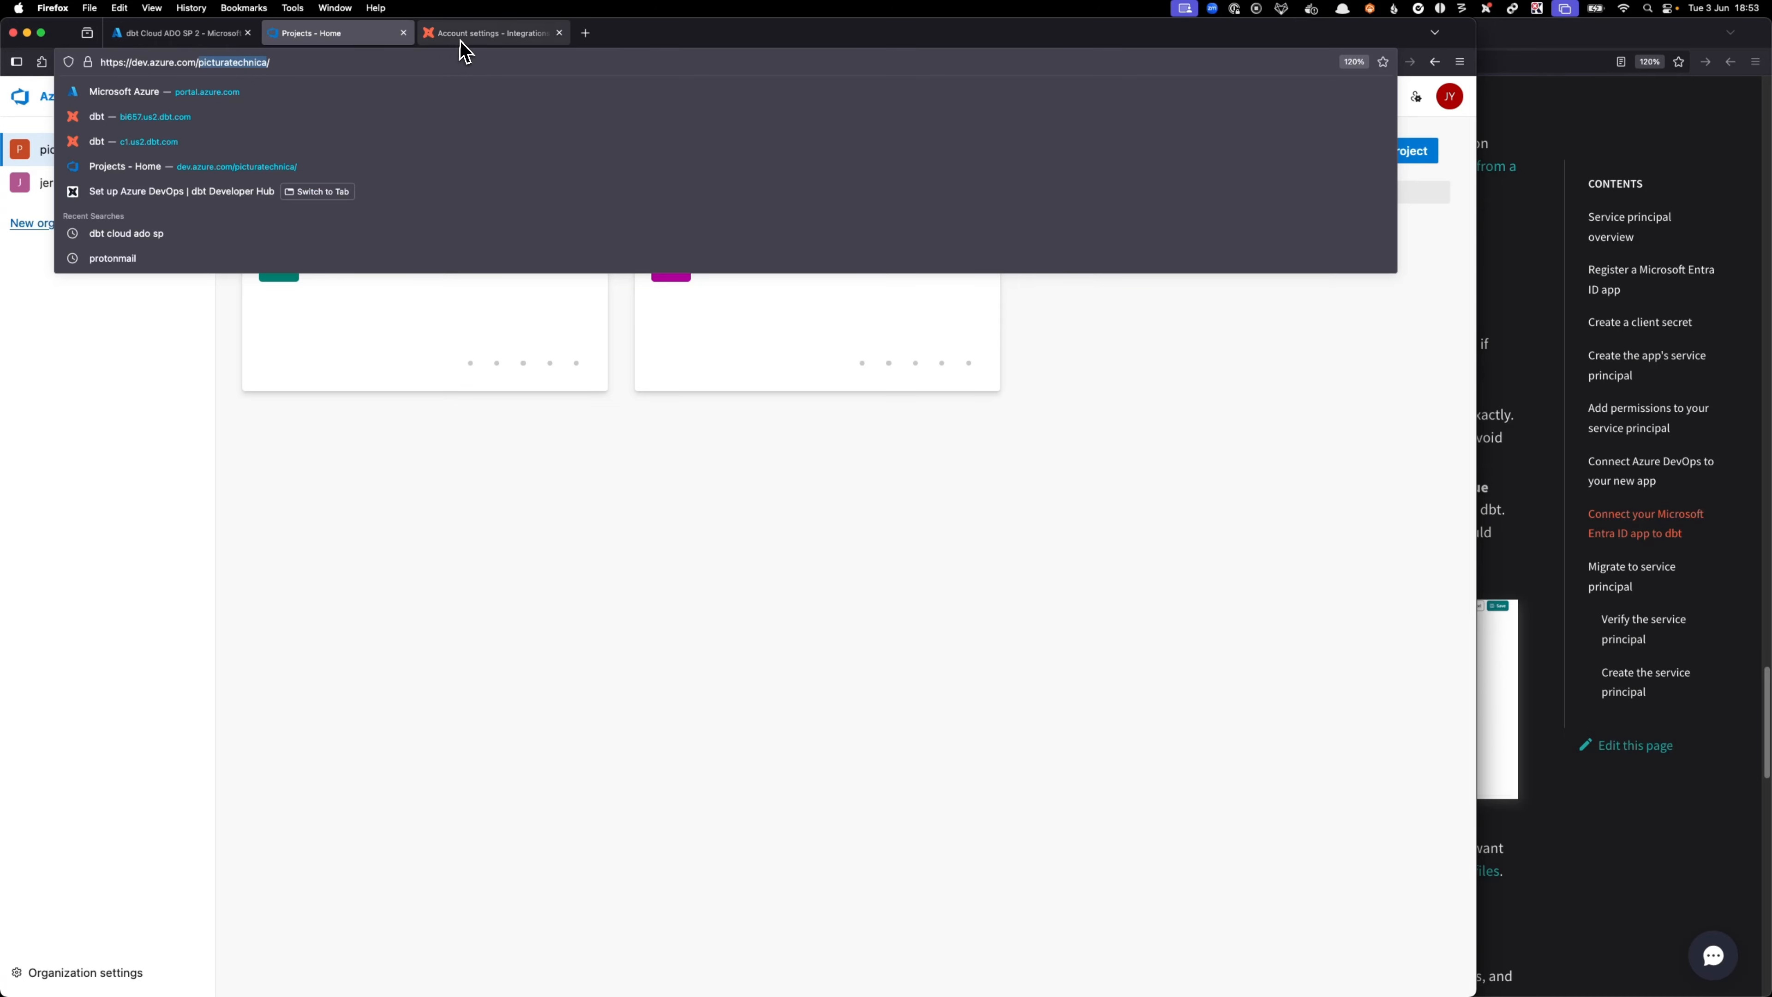
click(474, 33)
drag(626, 379, 467, 377)
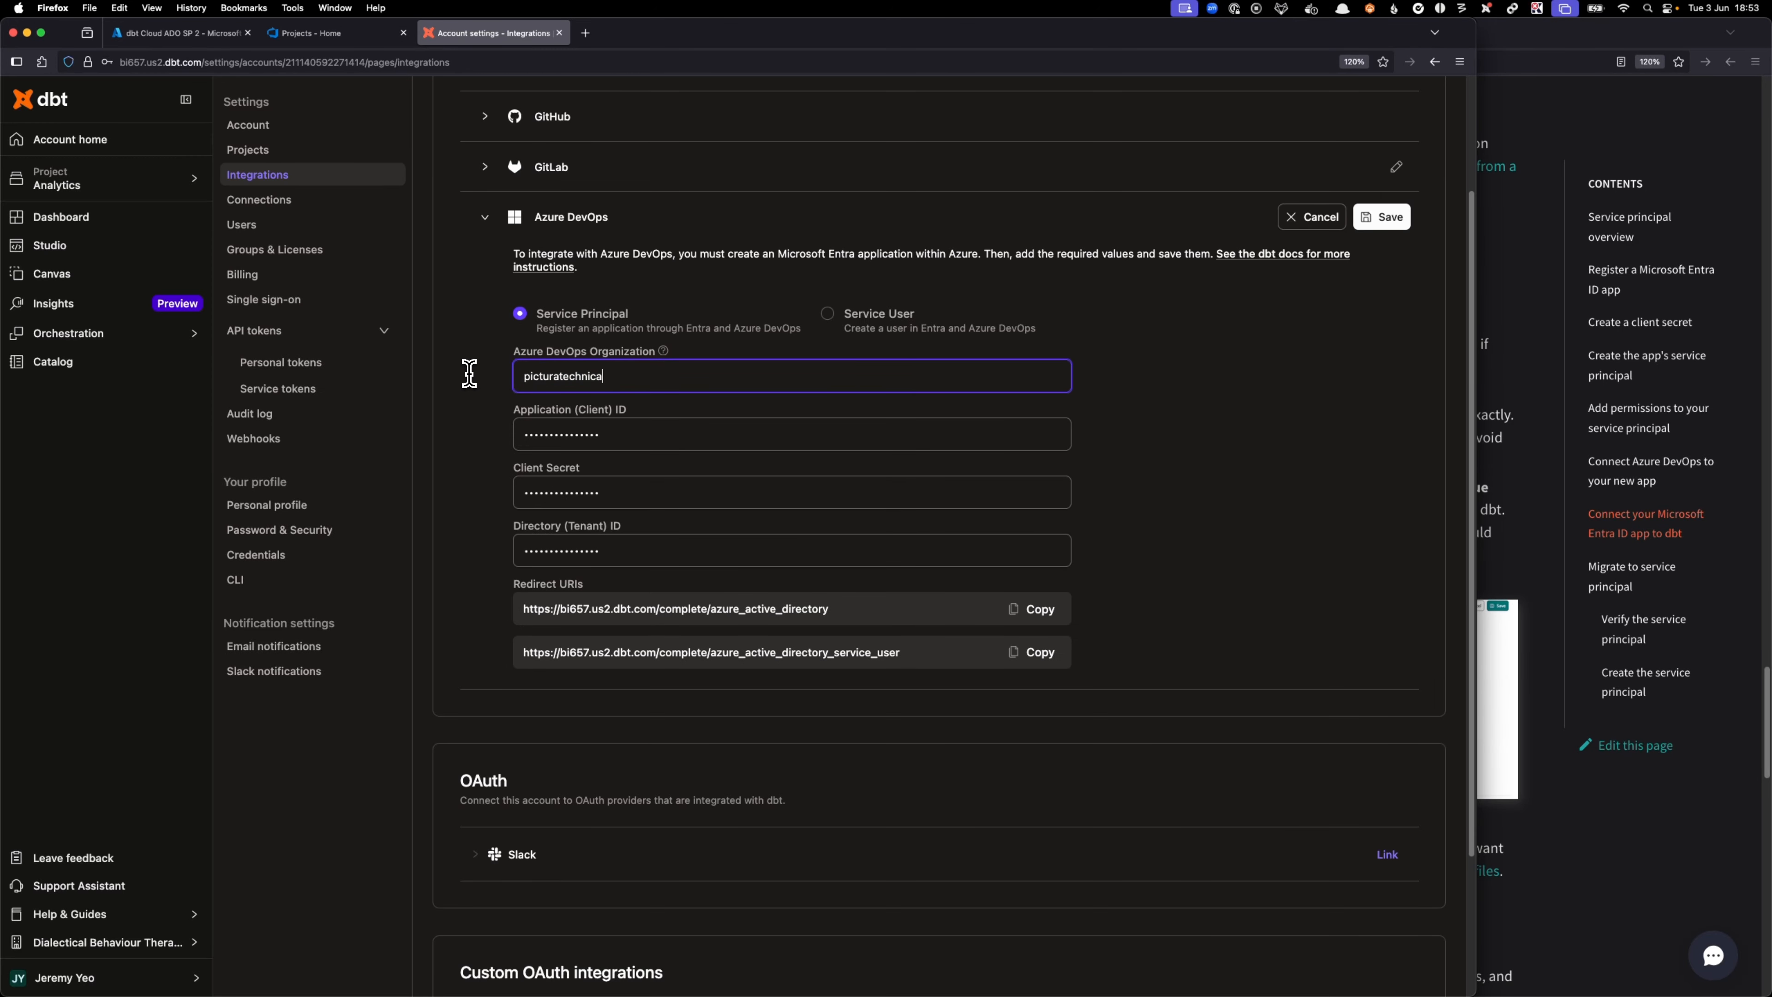
- Switch to the Azure portal and open the overview of the dbt Cloud ADO SP 2 app registration
click(180, 33)
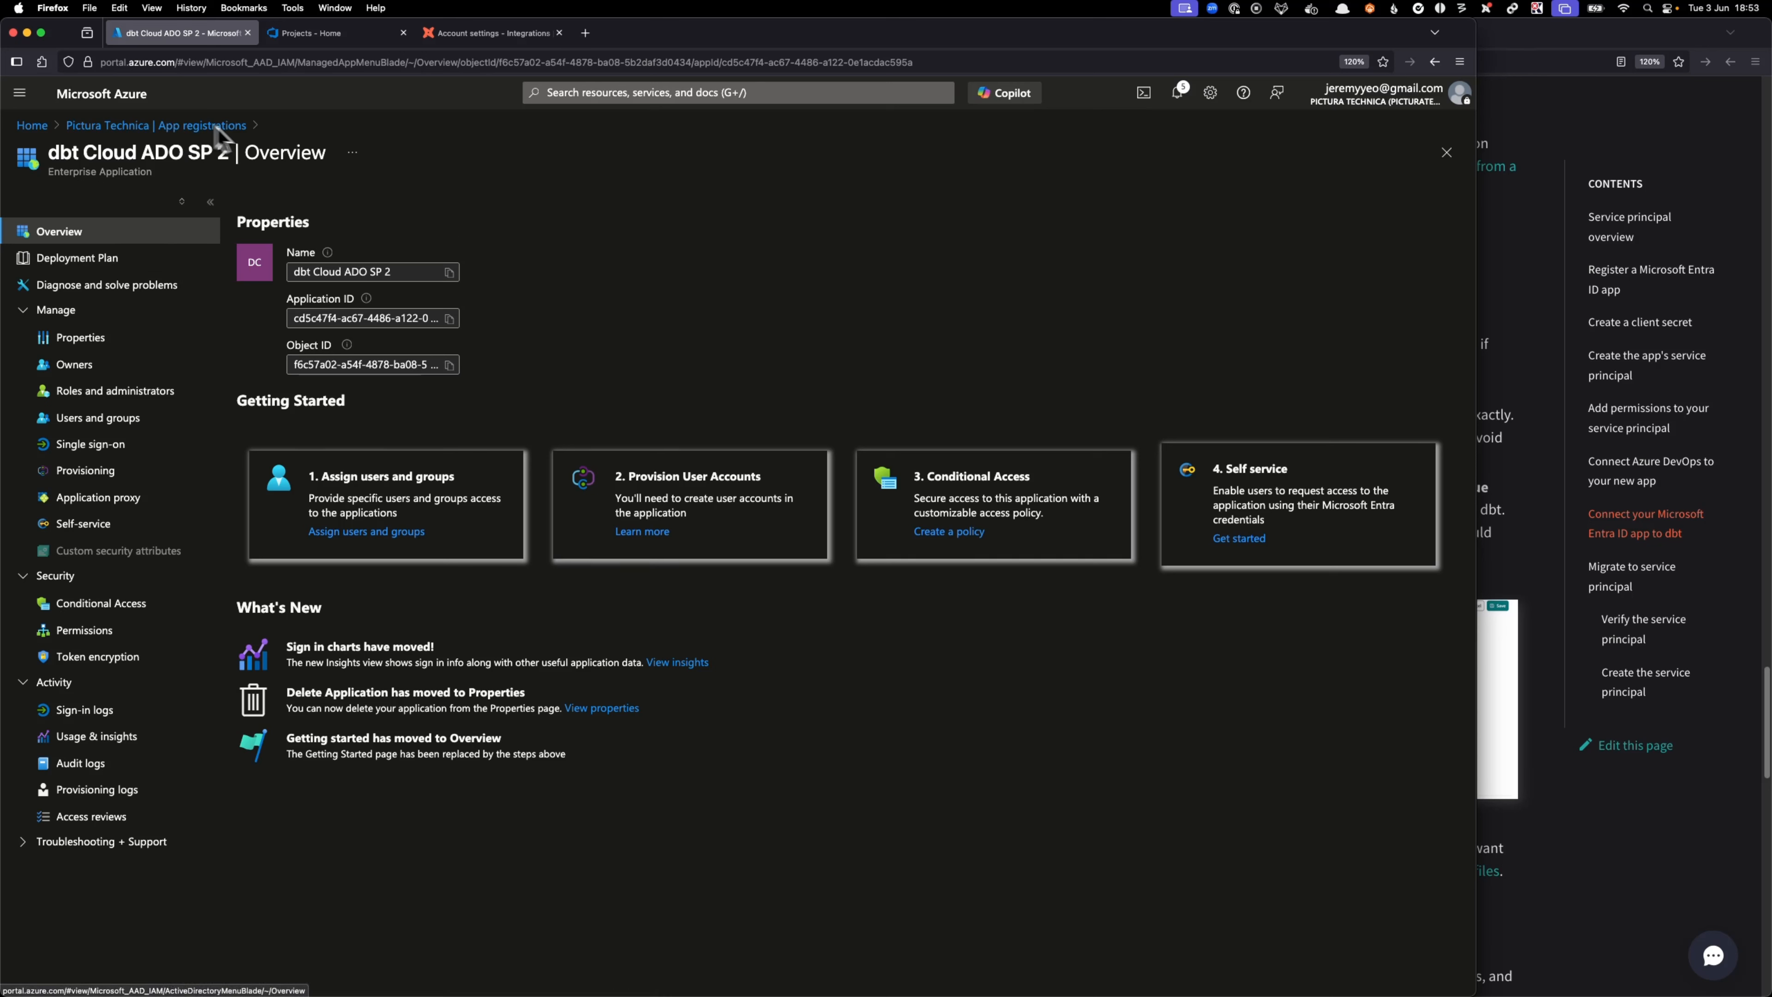
click(108, 339)
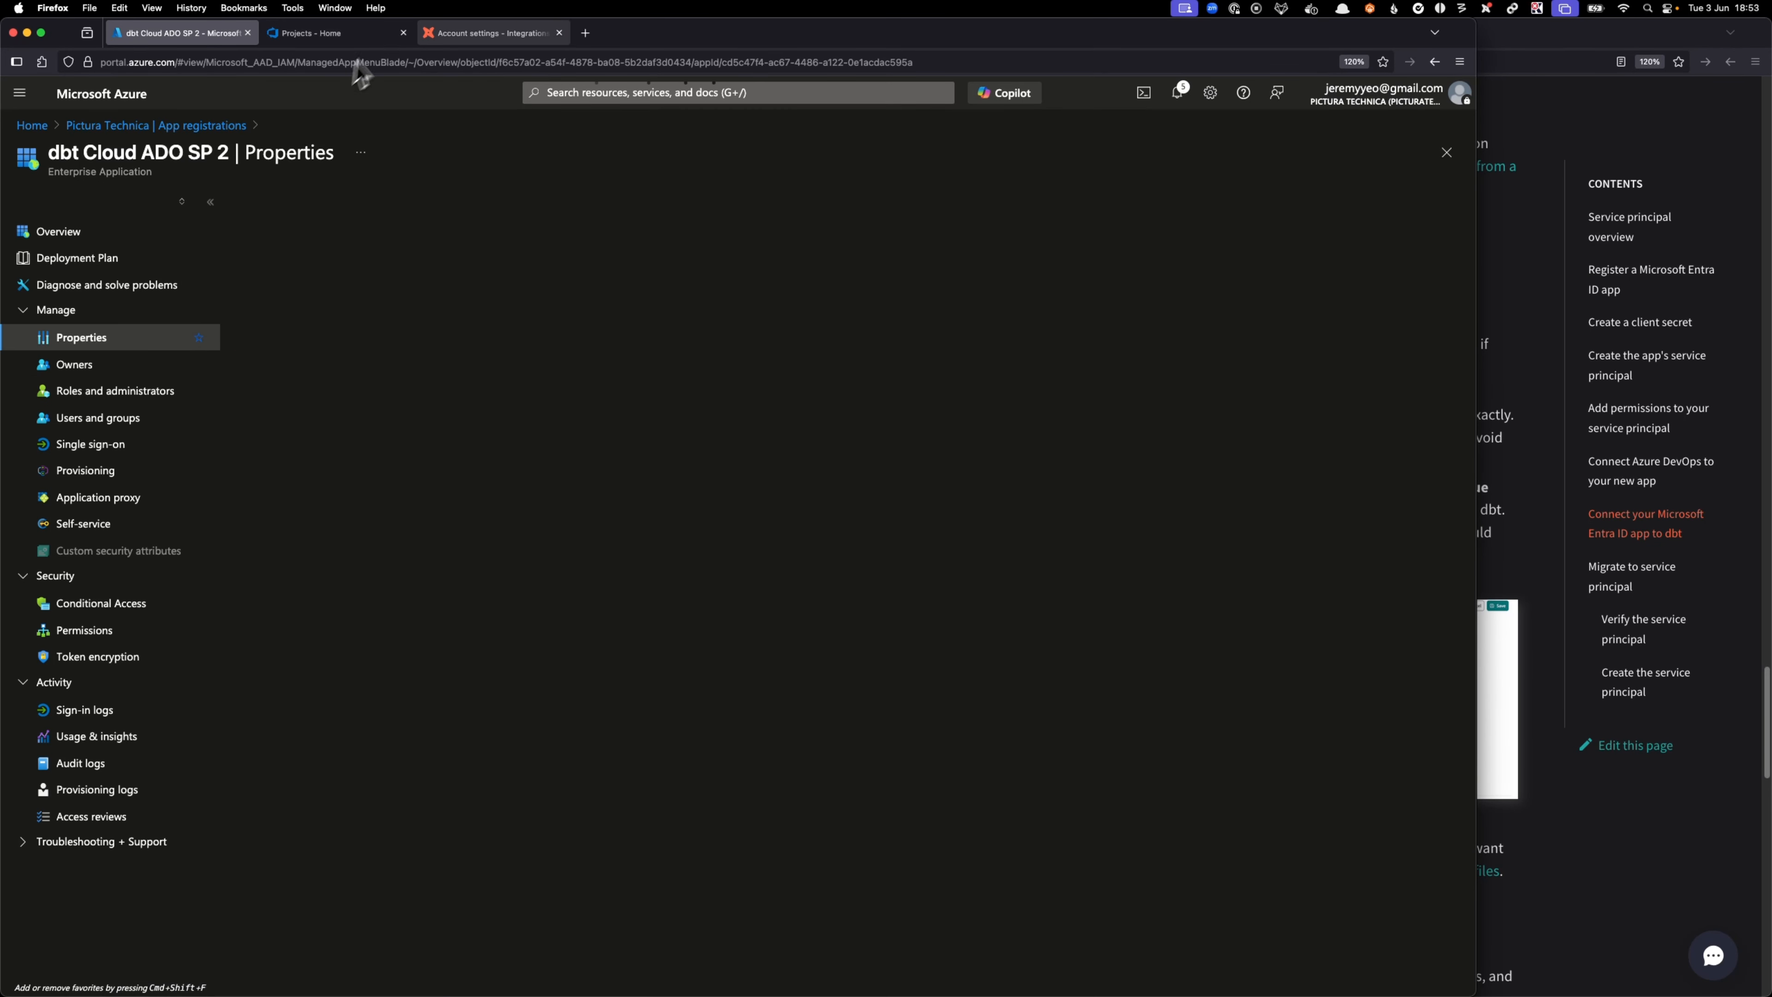
click(111, 236)
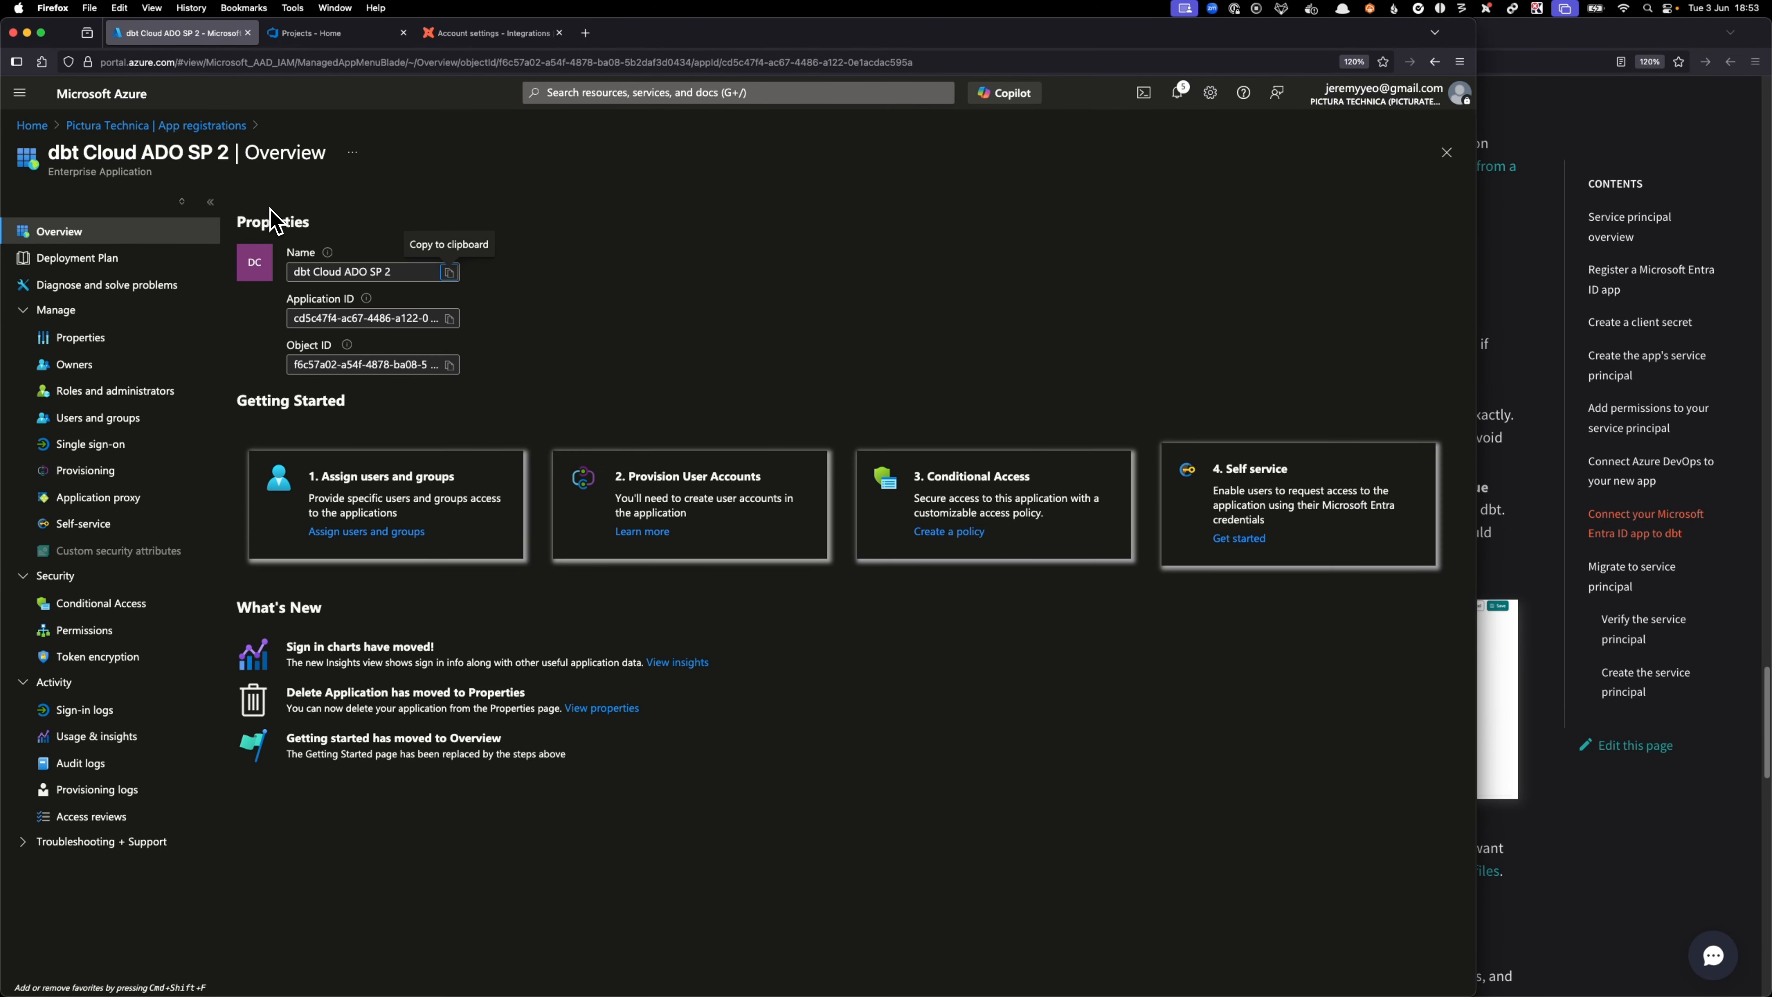
click(216, 126)
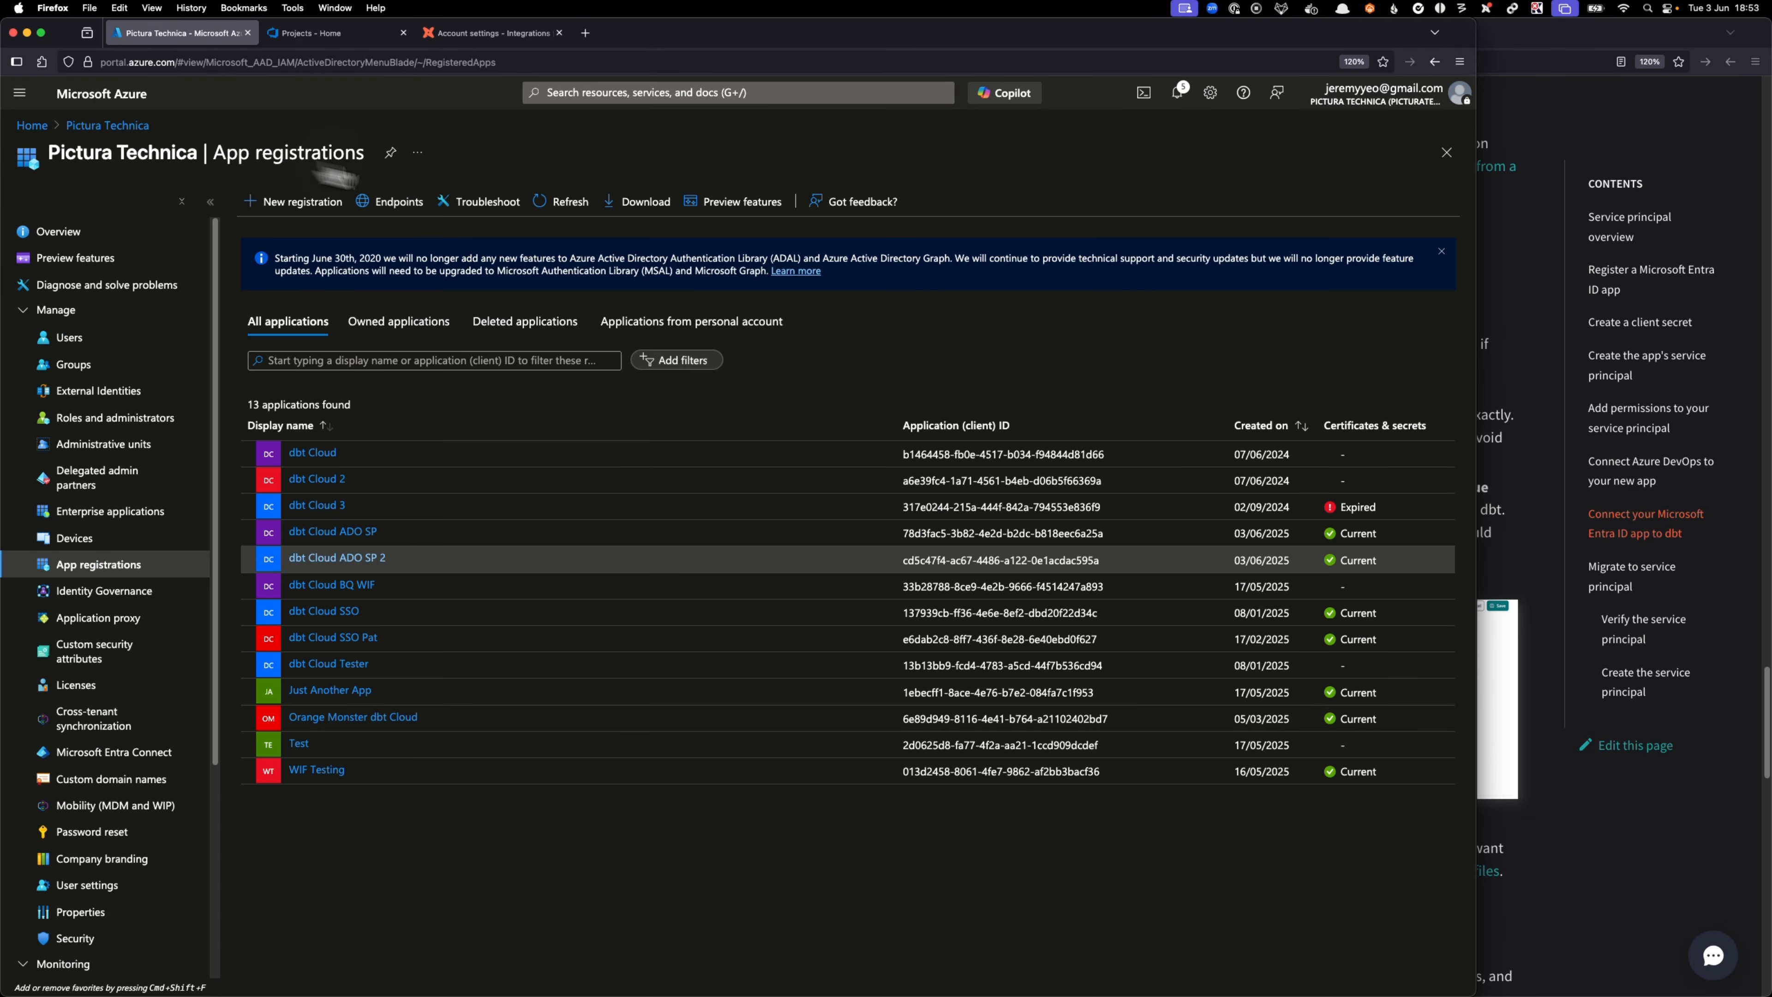
click(376, 559)
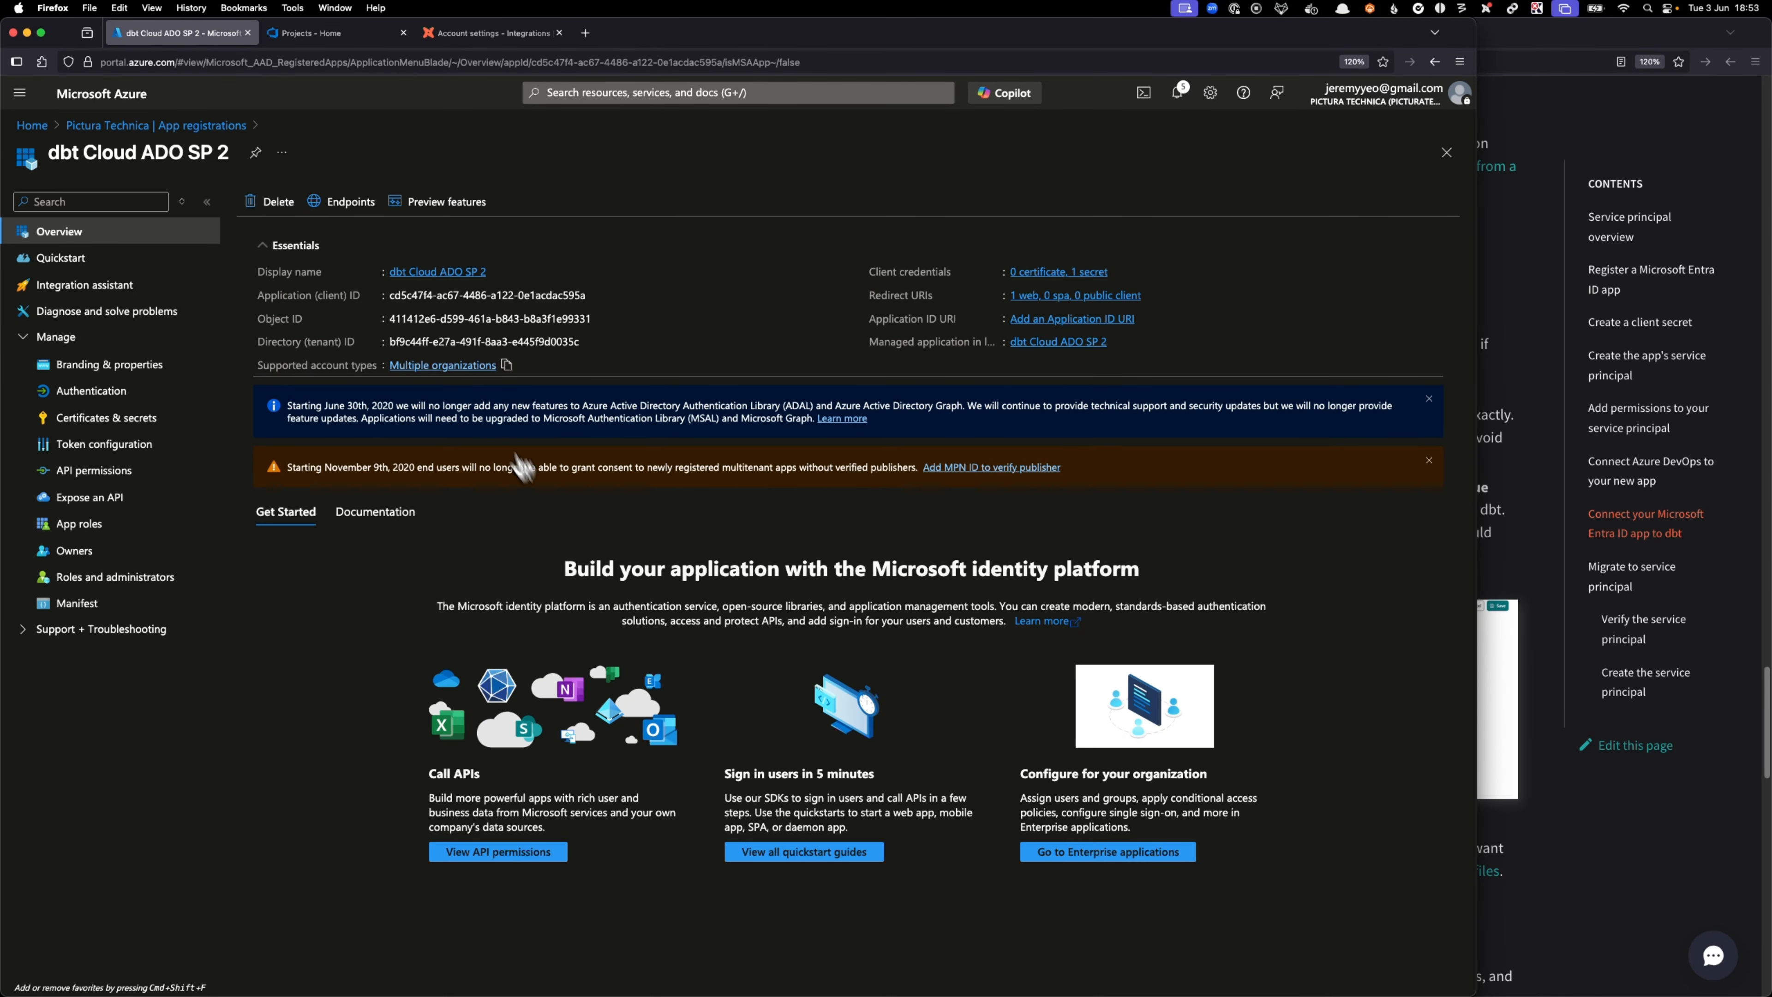
- Copy the app's application (client) ID and use it to replace the Application (Client) ID in the dbt integration
click(594, 297)
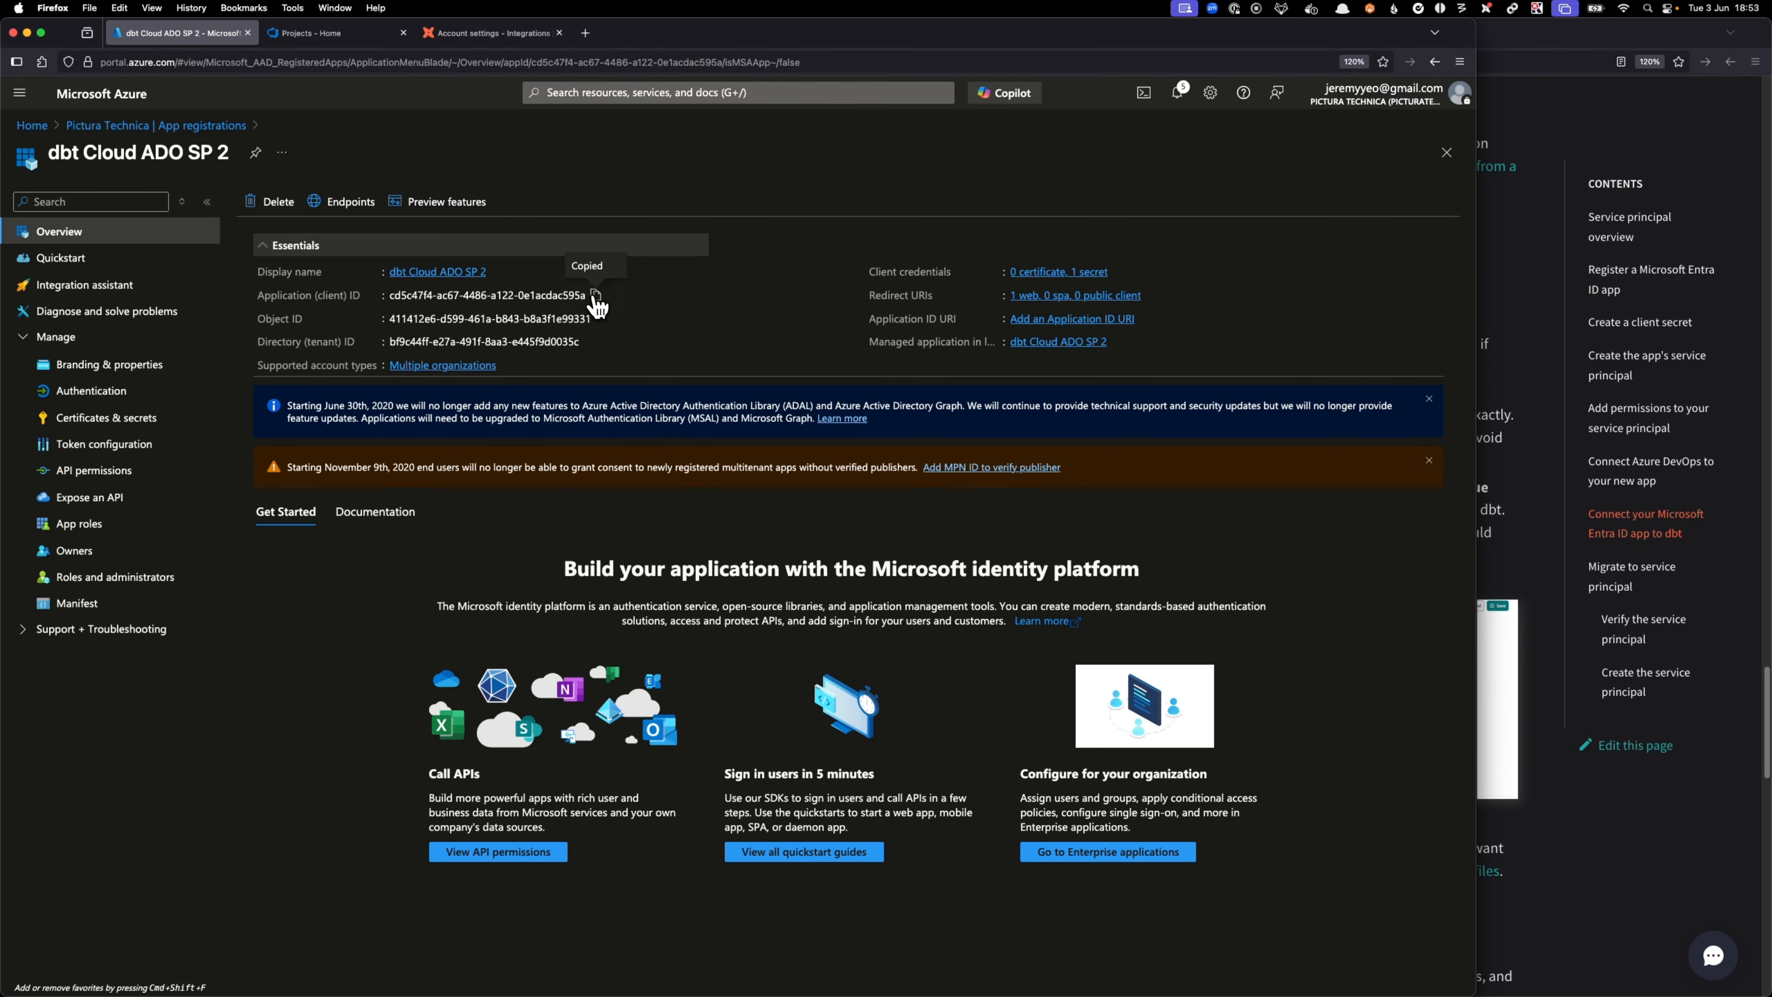
click(450, 36)
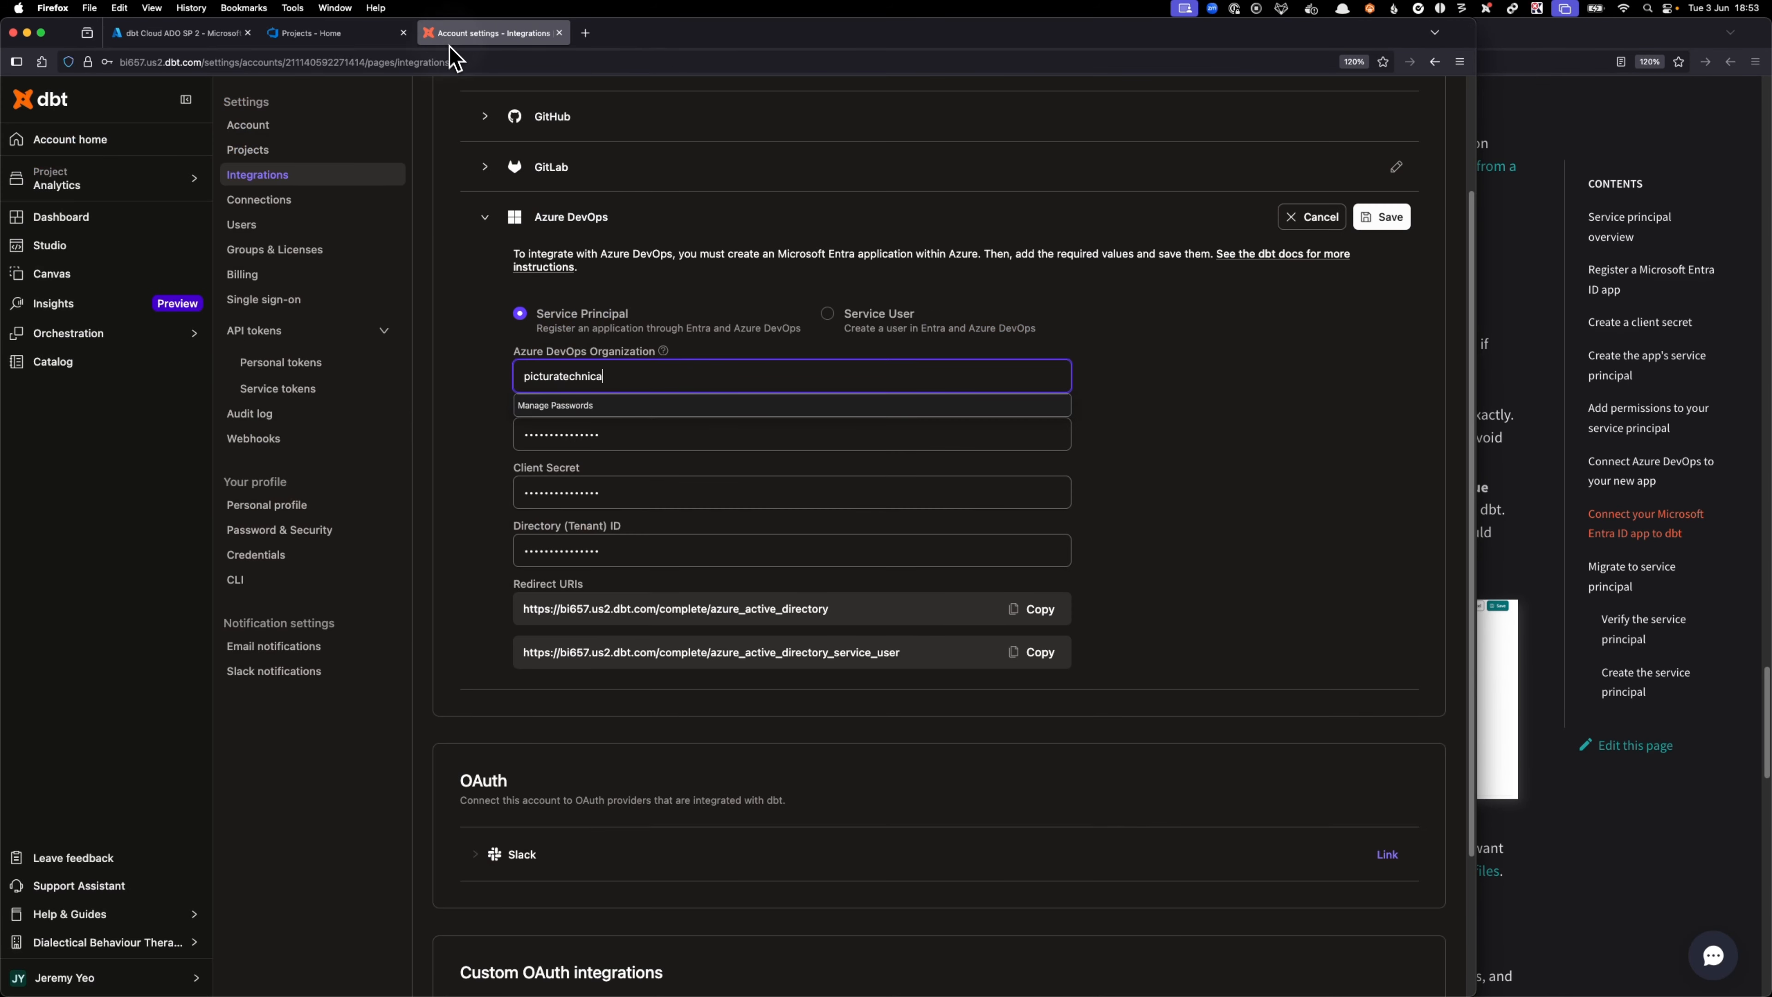
click(612, 444)
drag(620, 435, 451, 435)
key(super+v)
click(483, 439)
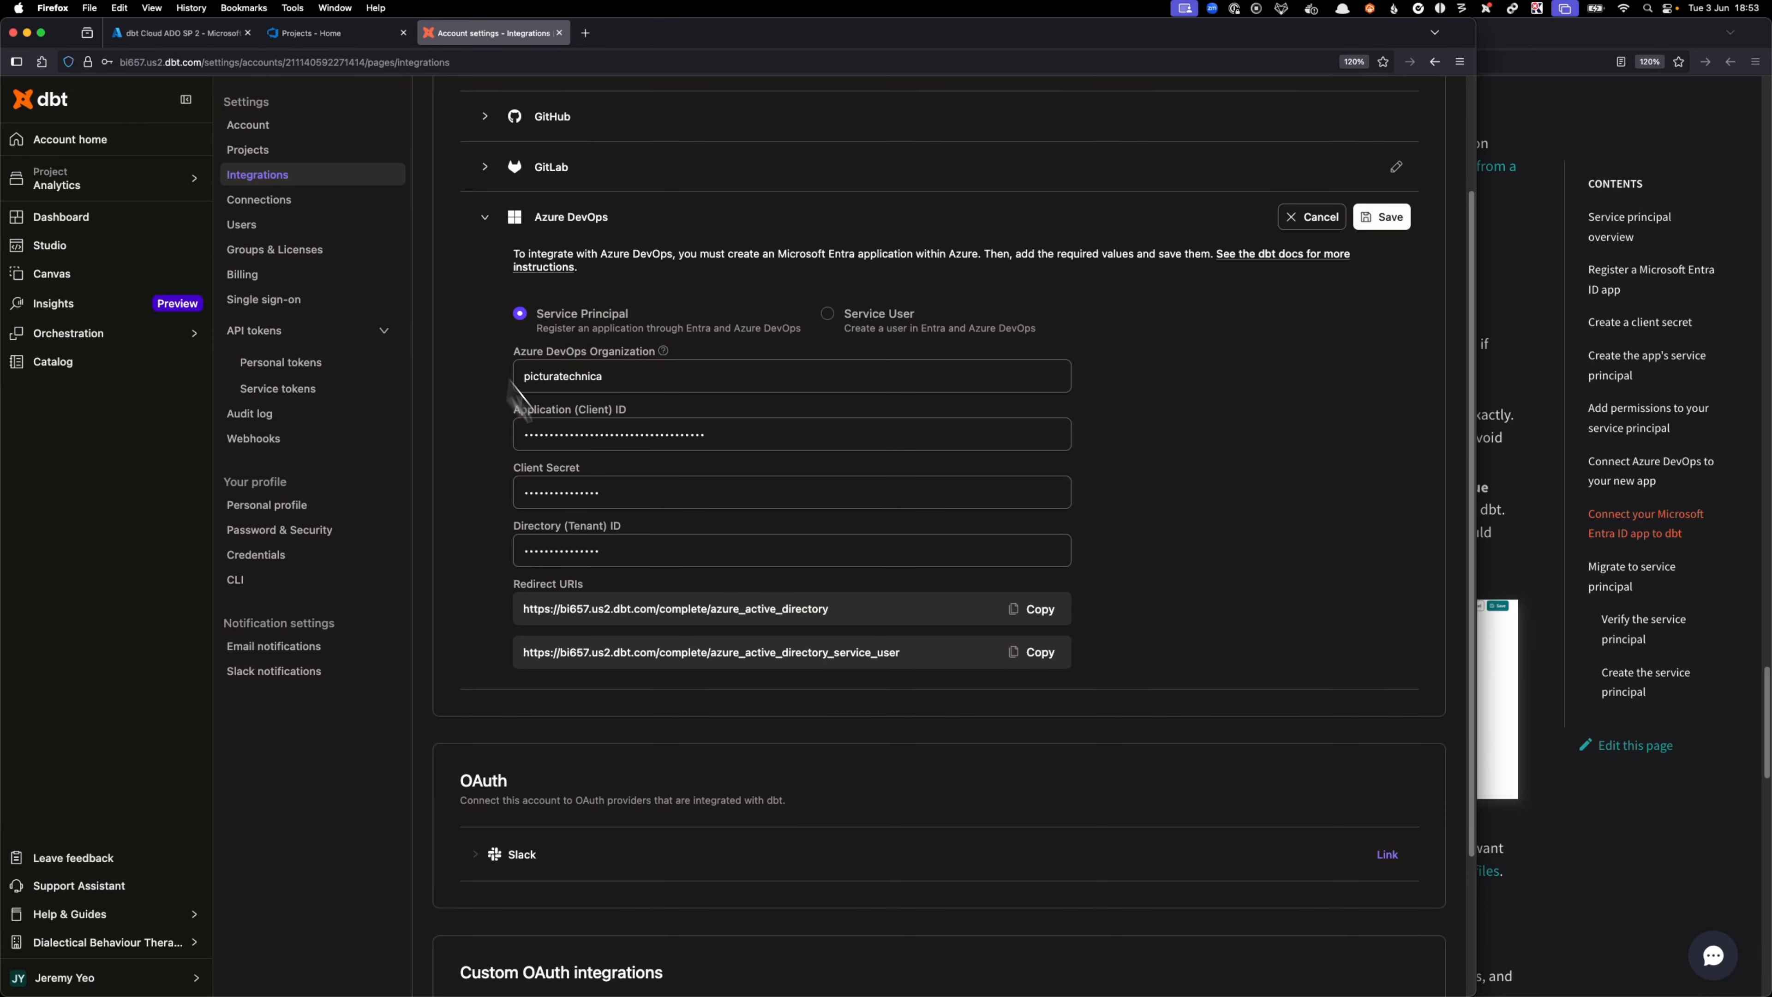
- Replace the Client Secret in the dbt Azure DevOps integration with the copied app secret value
drag(599, 492, 450, 502)
key(super+Tab)
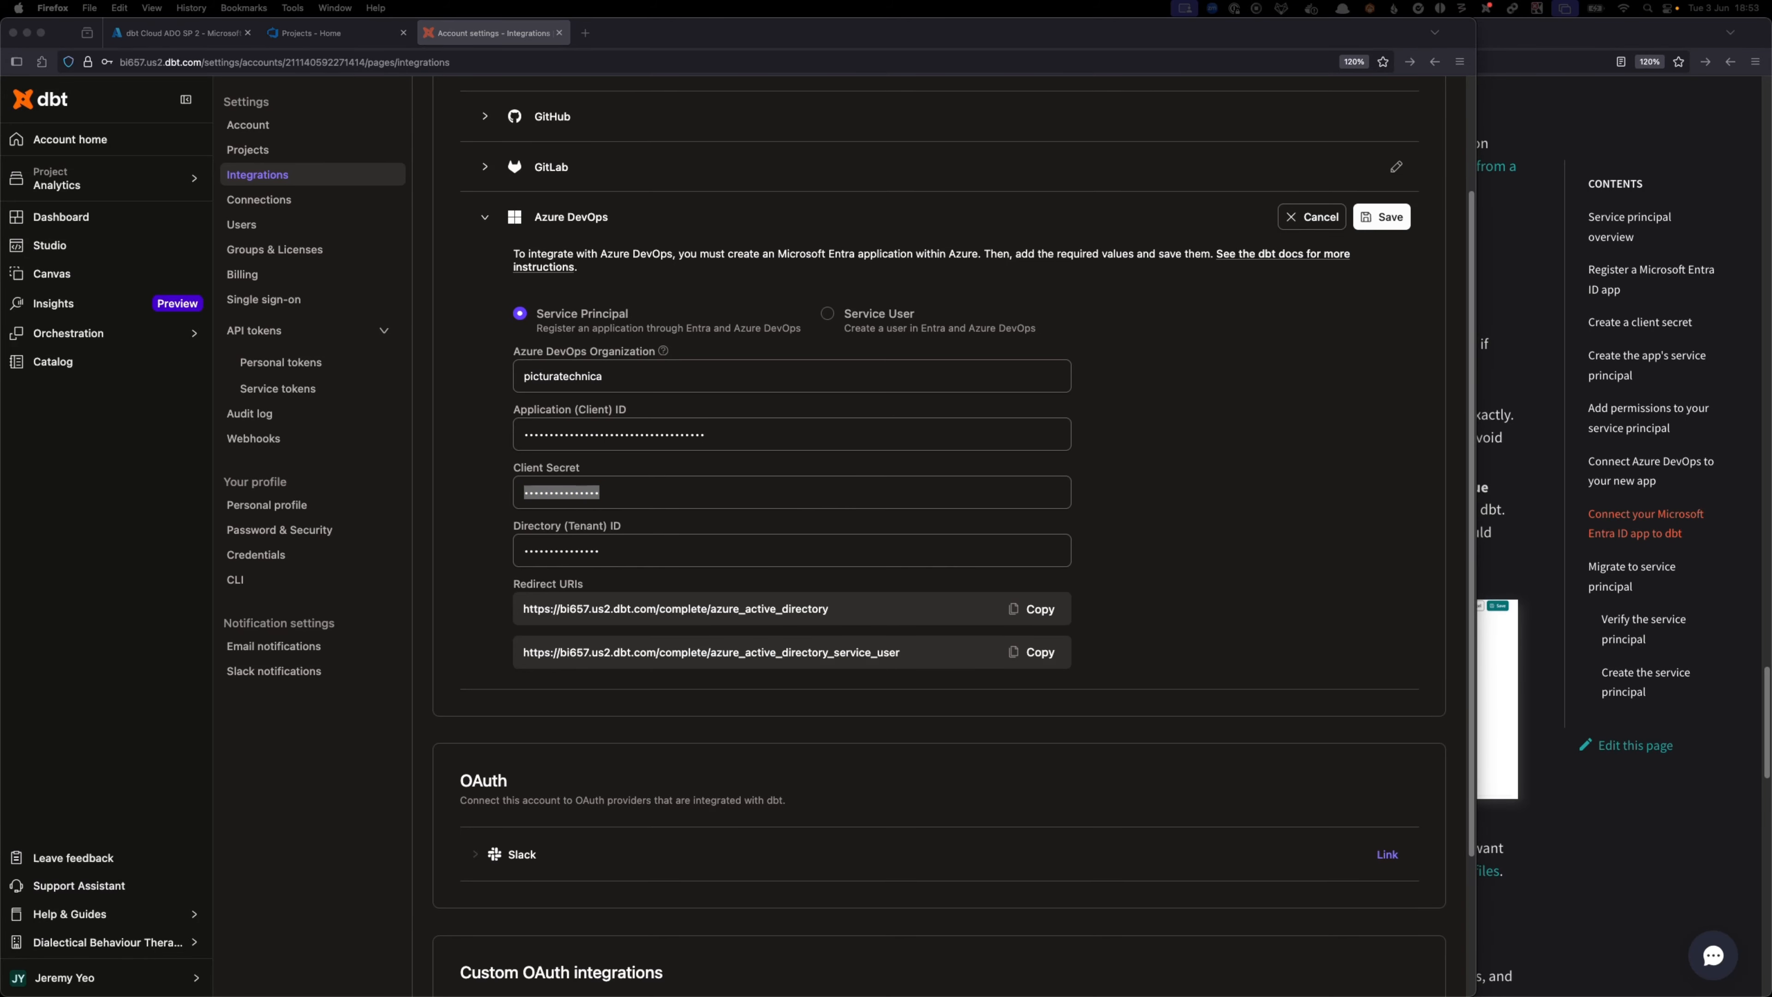
click(660, 490)
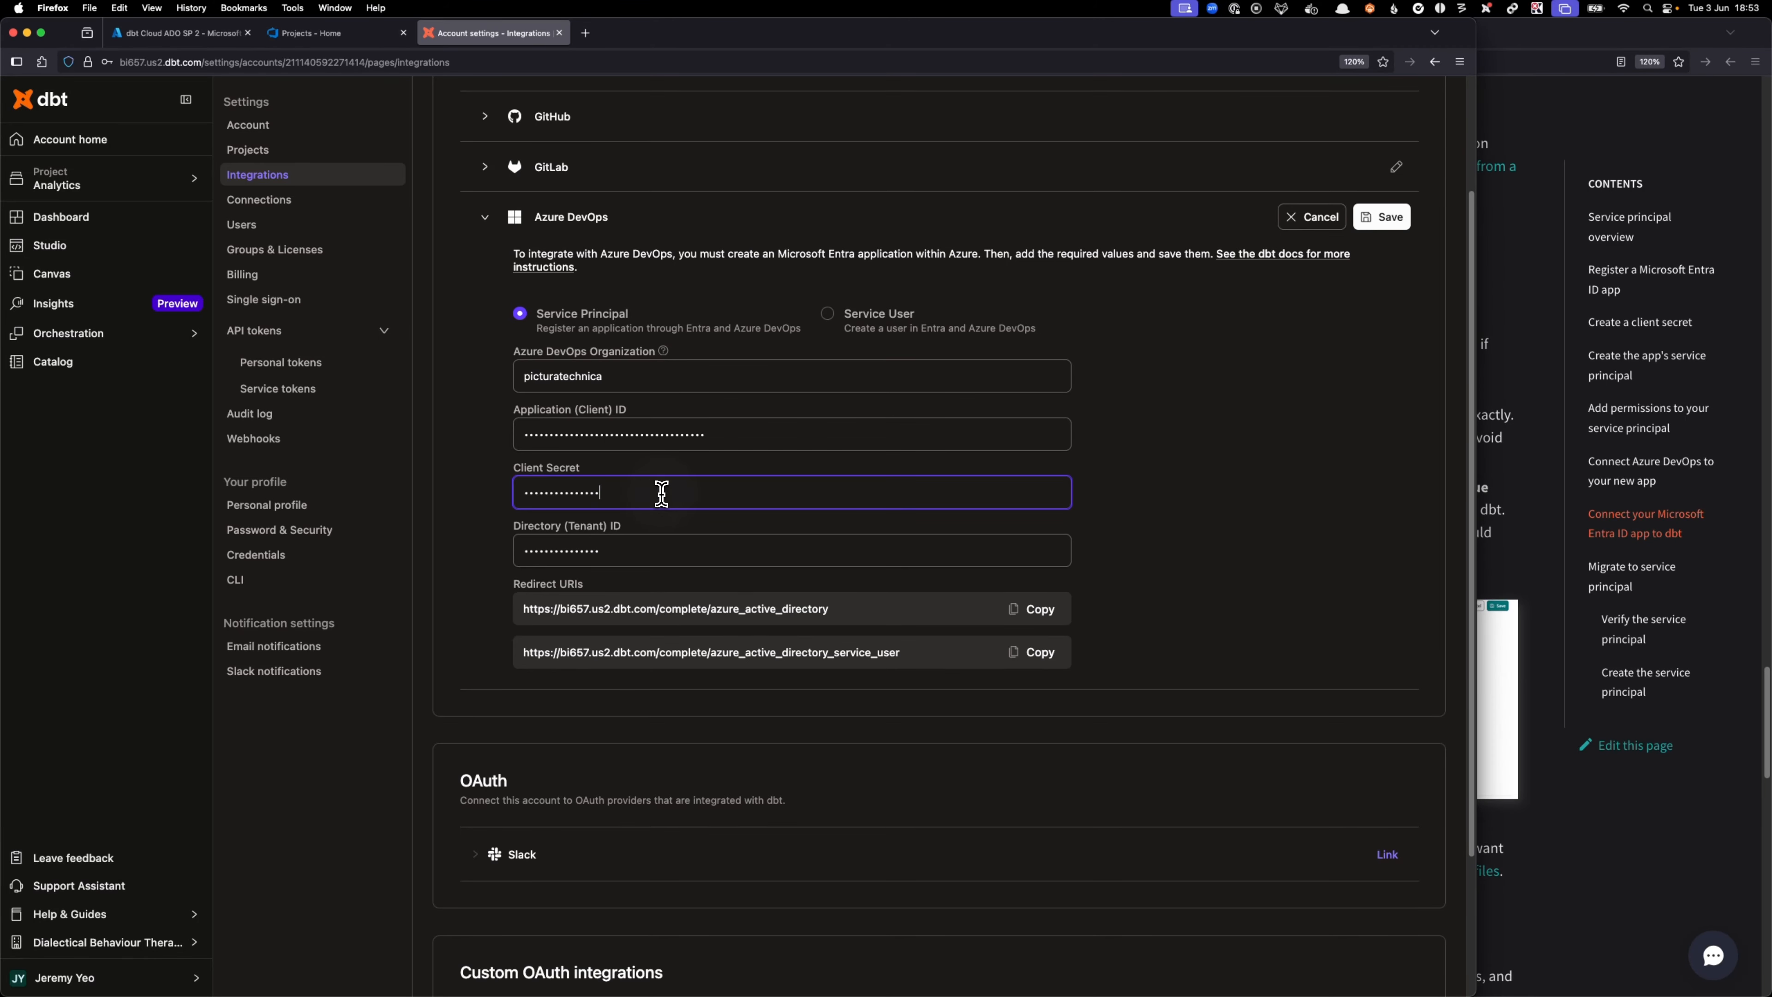
drag(661, 491, 470, 483)
key(super+v)
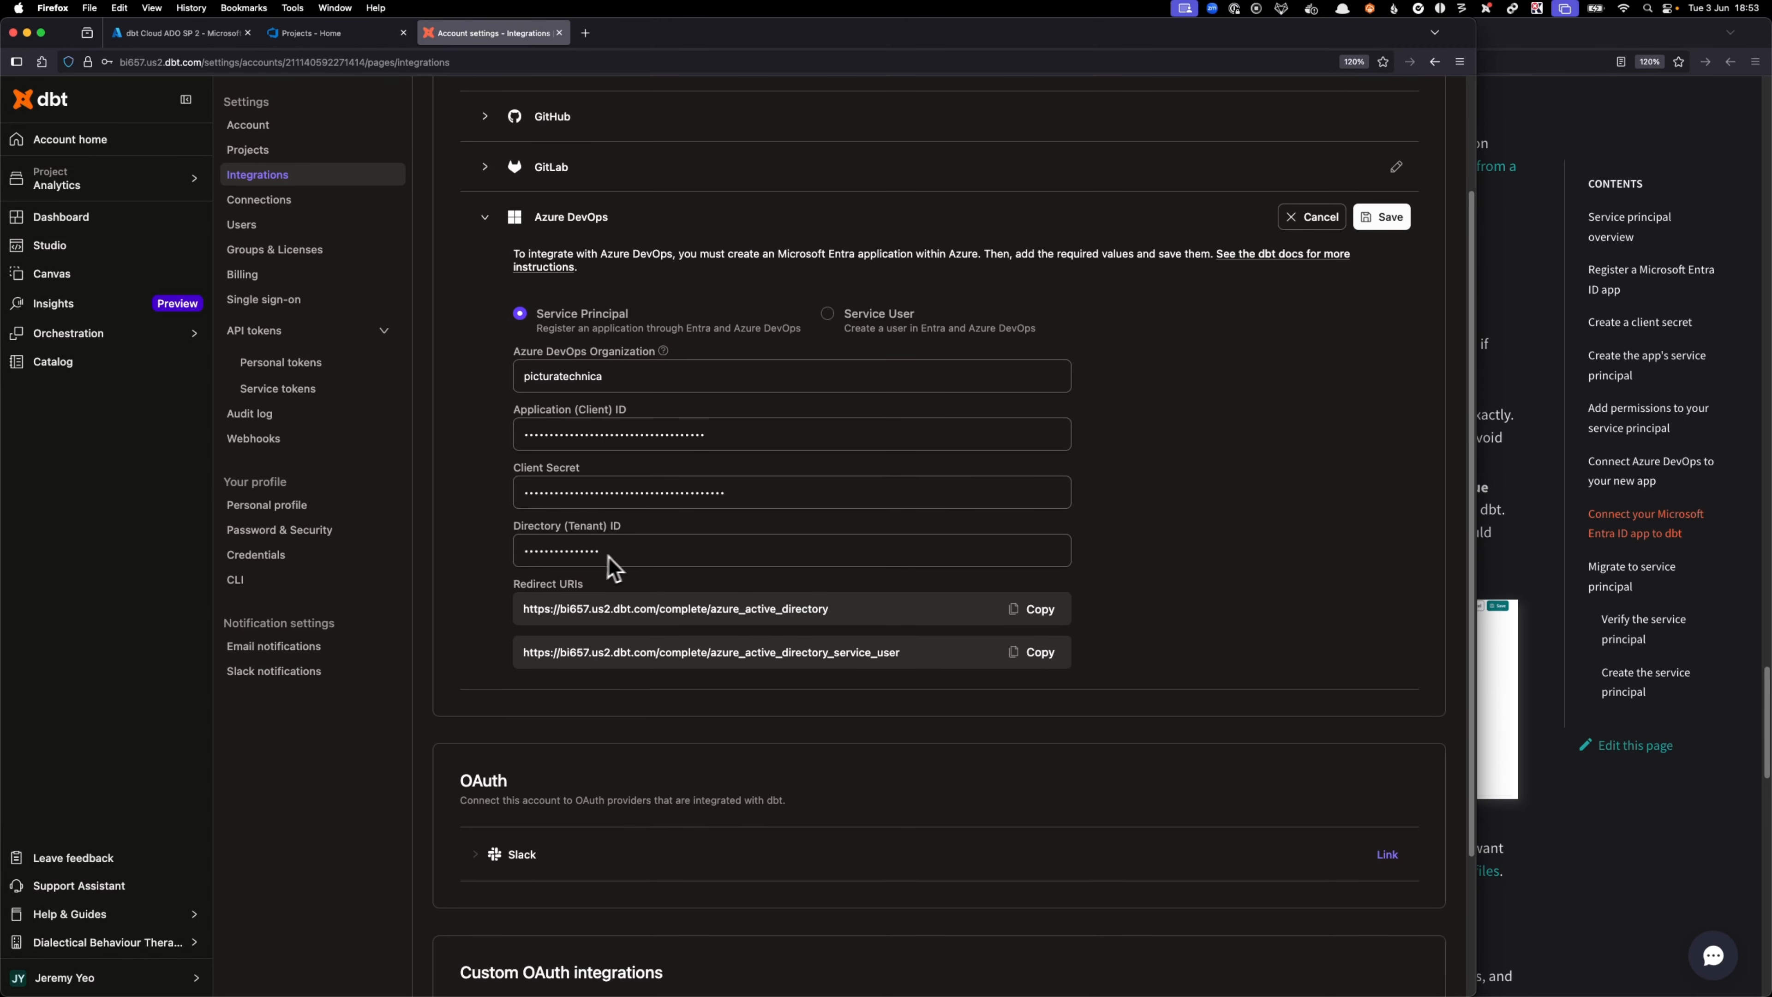
- Copy the app's directory (tenant) ID from the Azure portal into the dbt integration's Directory (Tenant) ID and save the integration
click(182, 33)
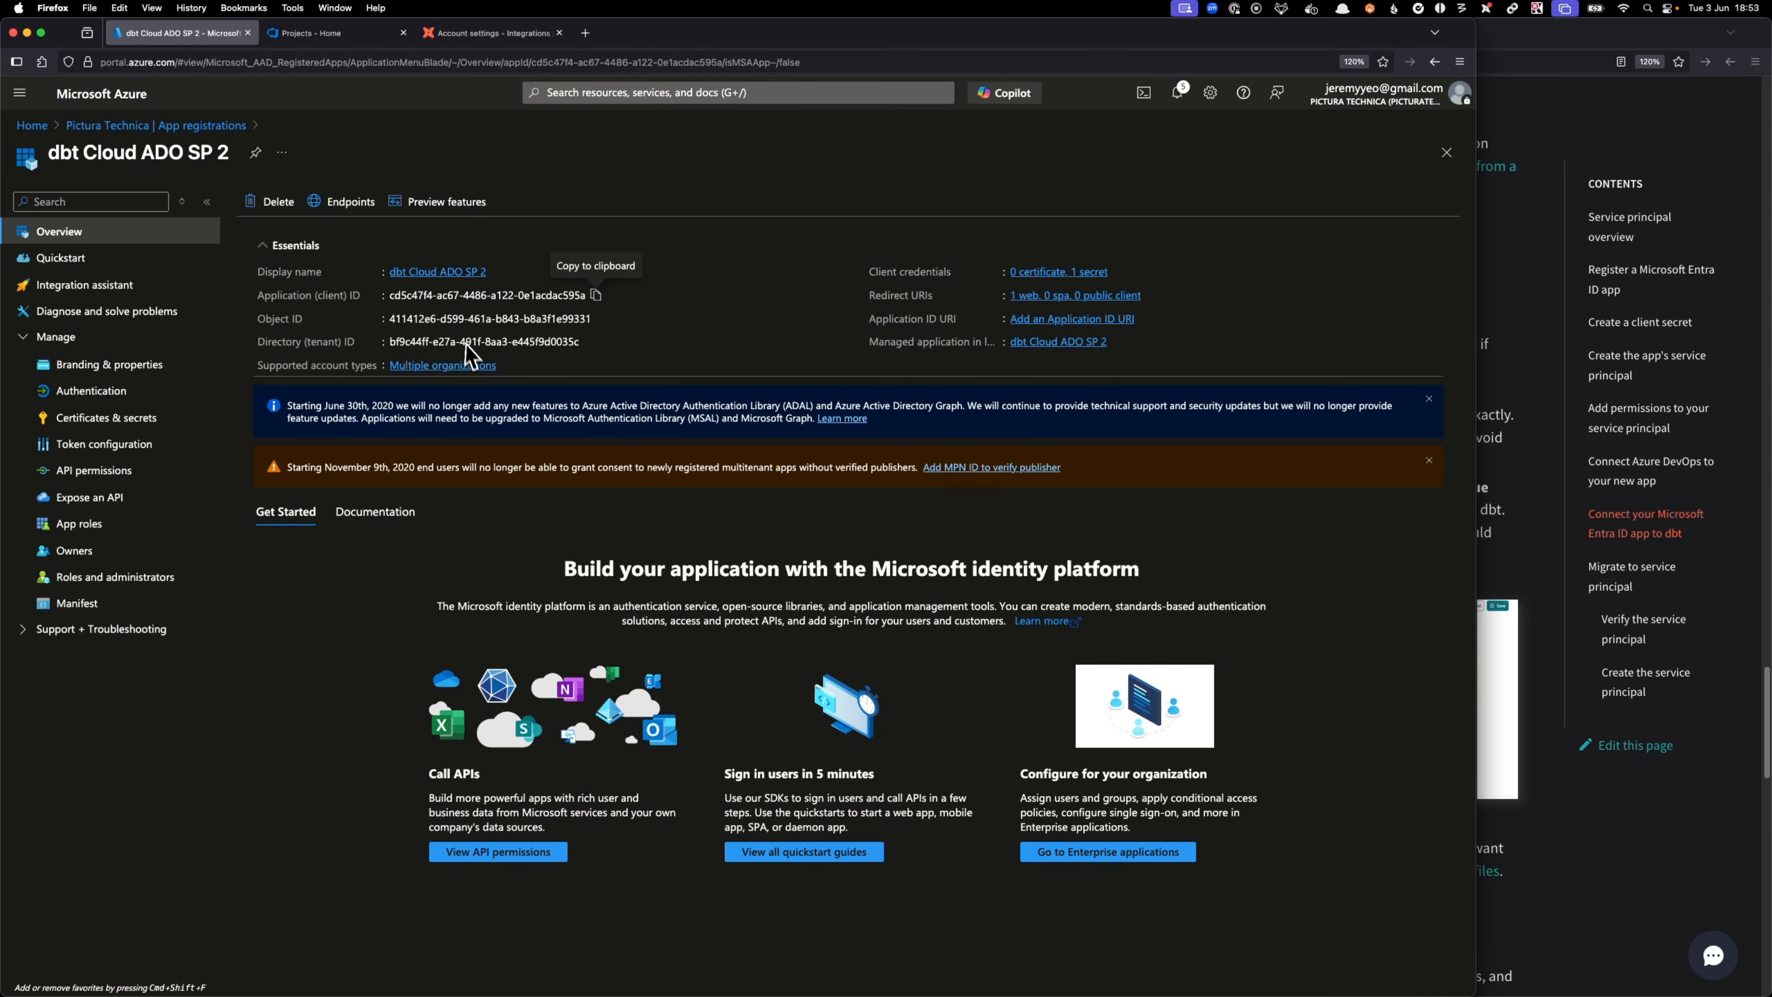
click(594, 341)
click(492, 33)
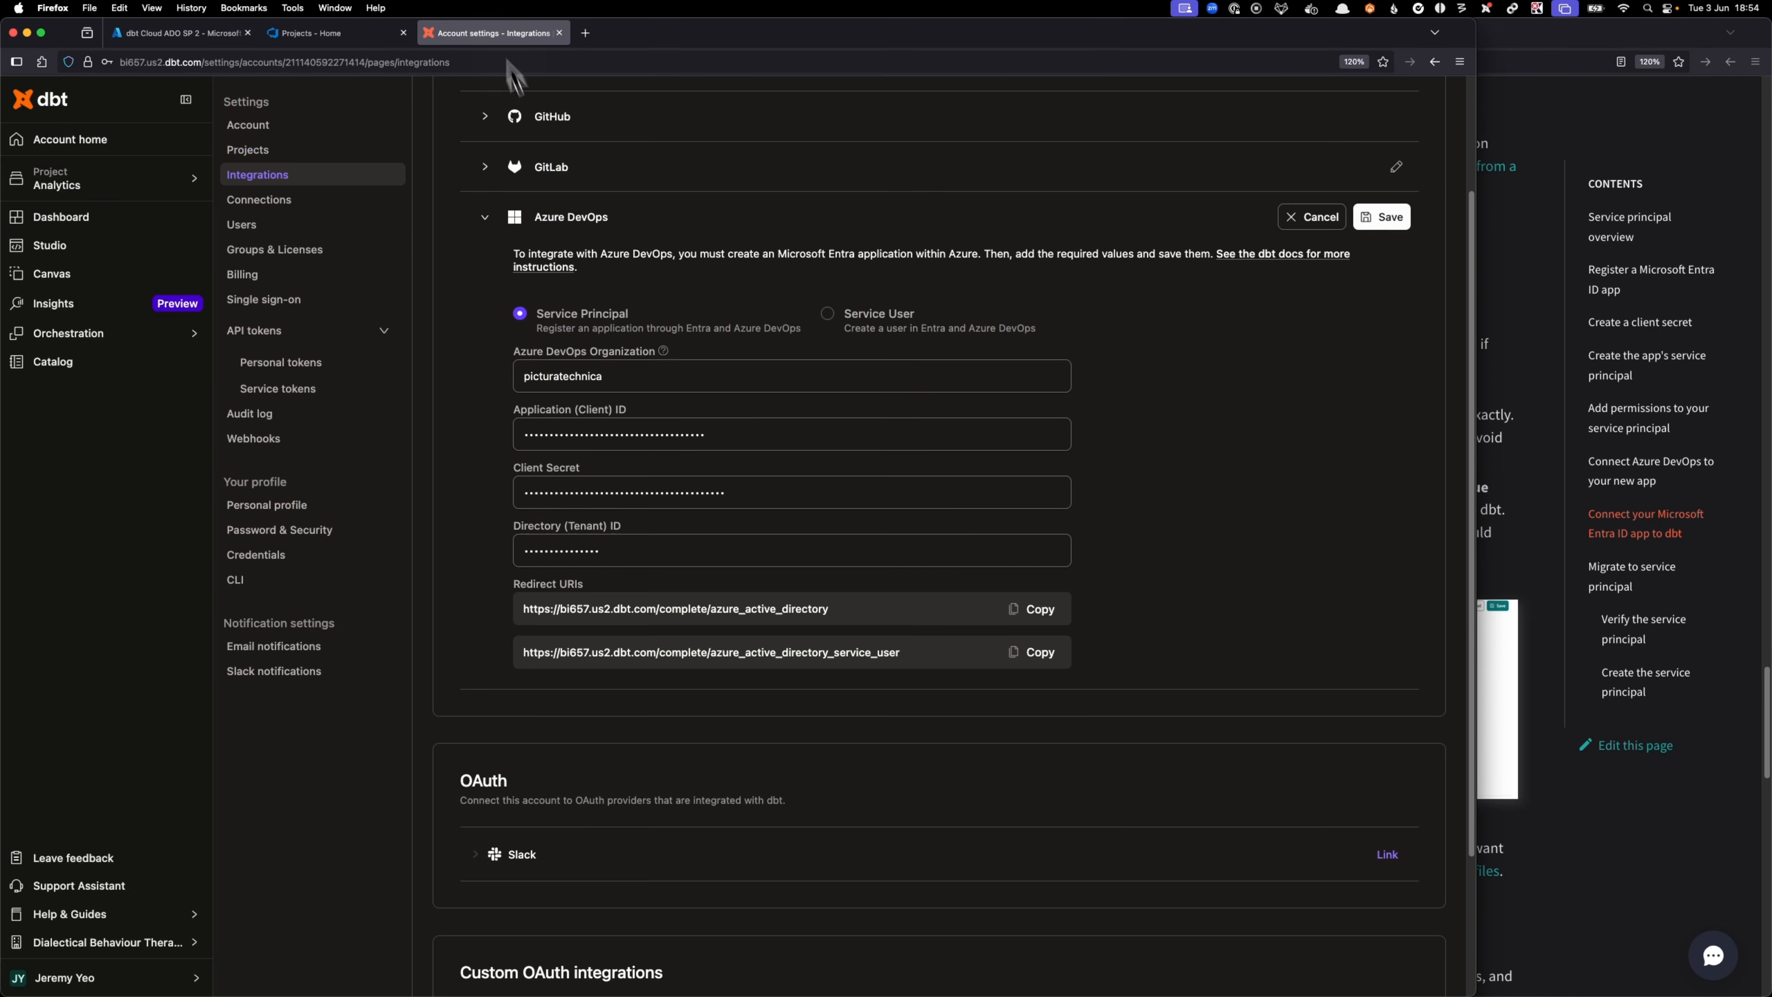
triple_click(665, 557)
key(super+v)
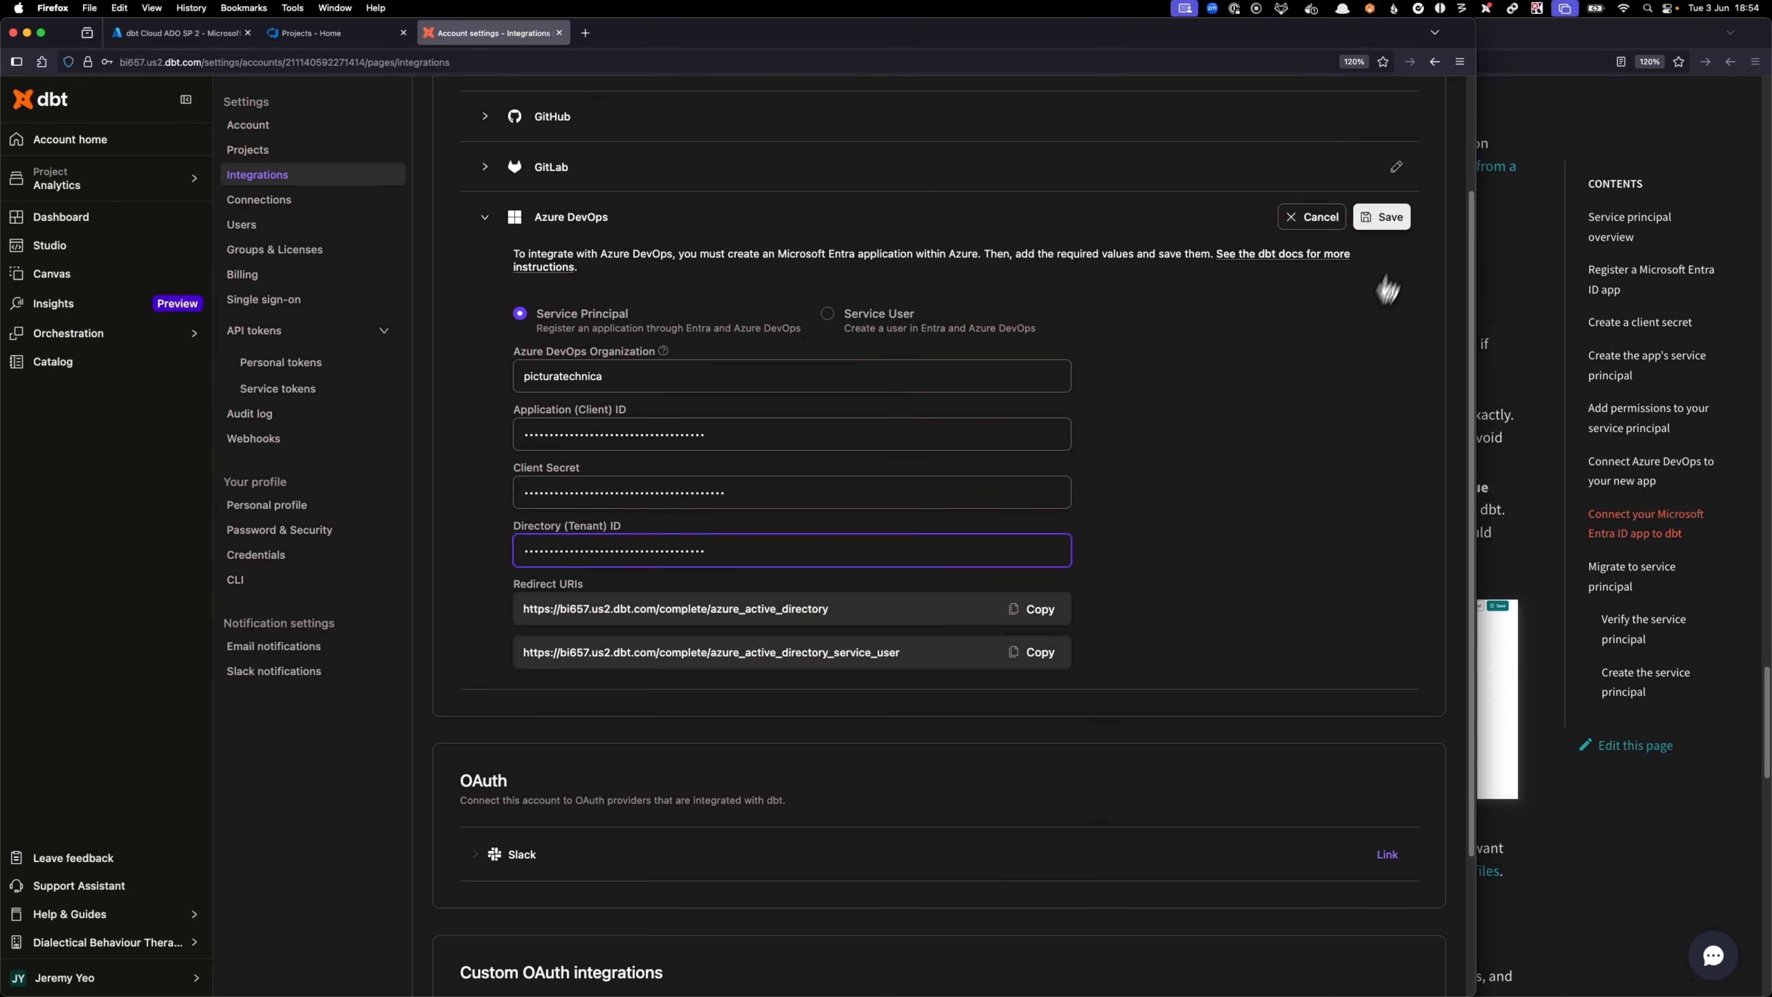
click(1397, 227)
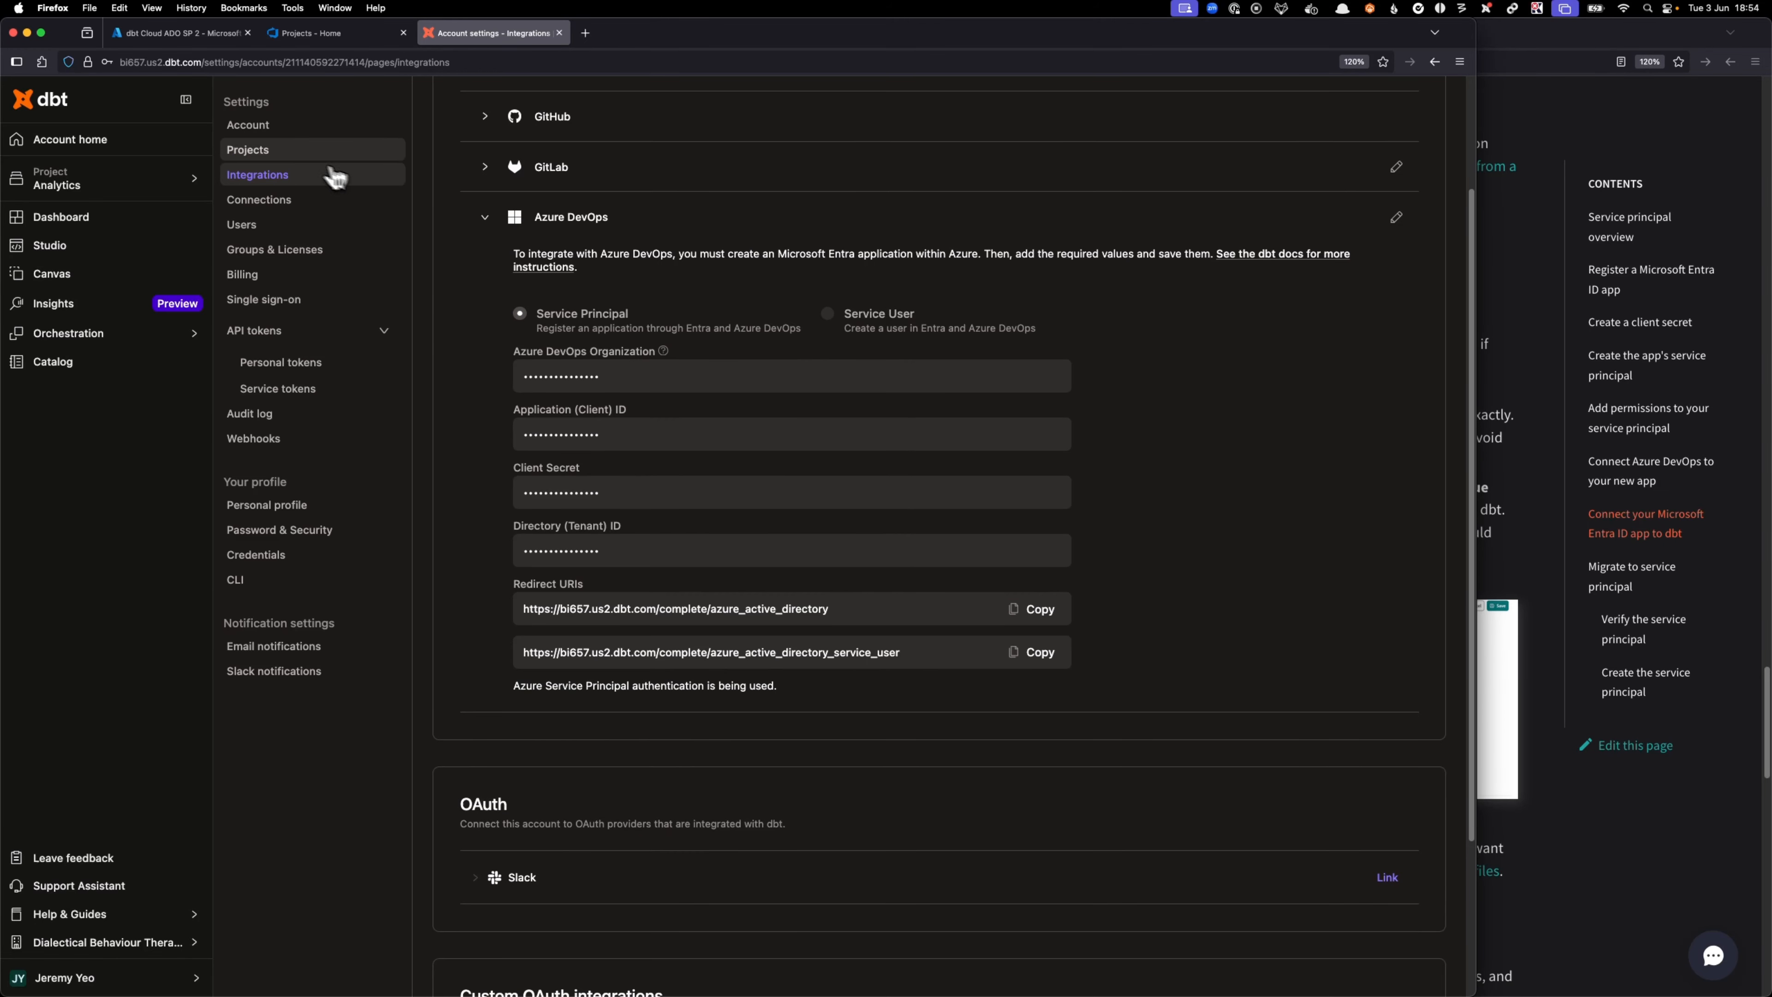
- Open the Analytics project's repository details in the dbt settings and disconnect the current managed repository
click(307, 154)
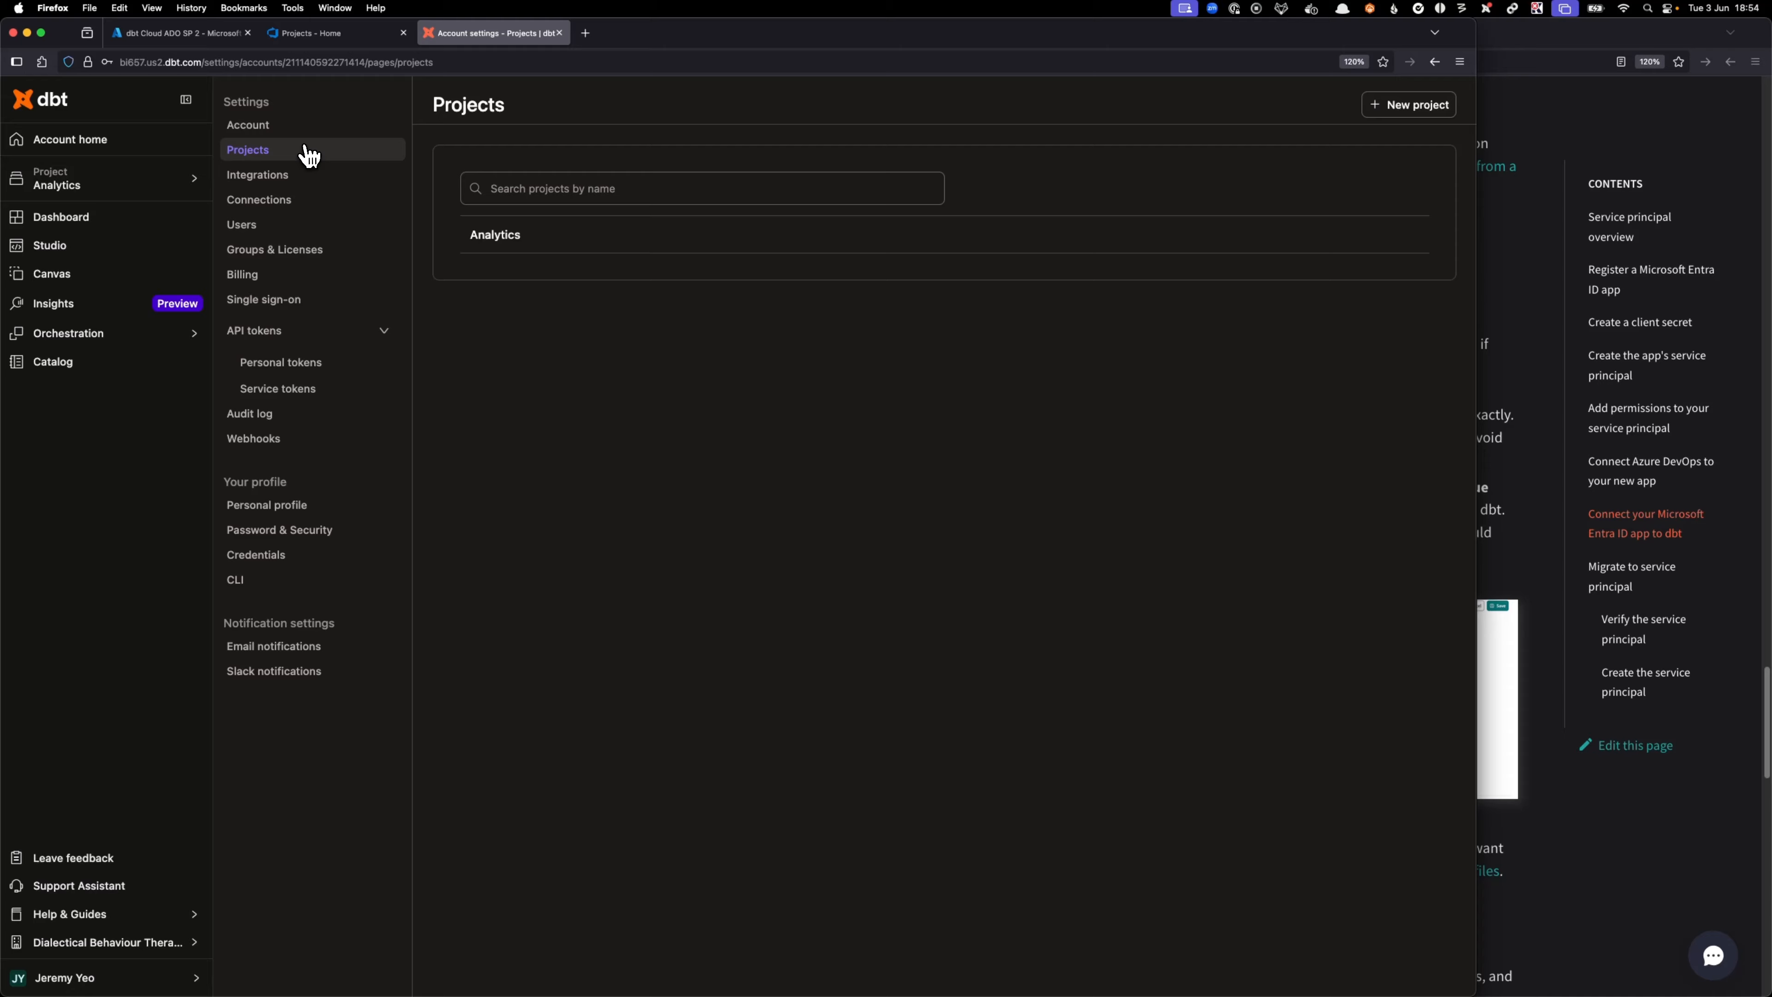
click(667, 245)
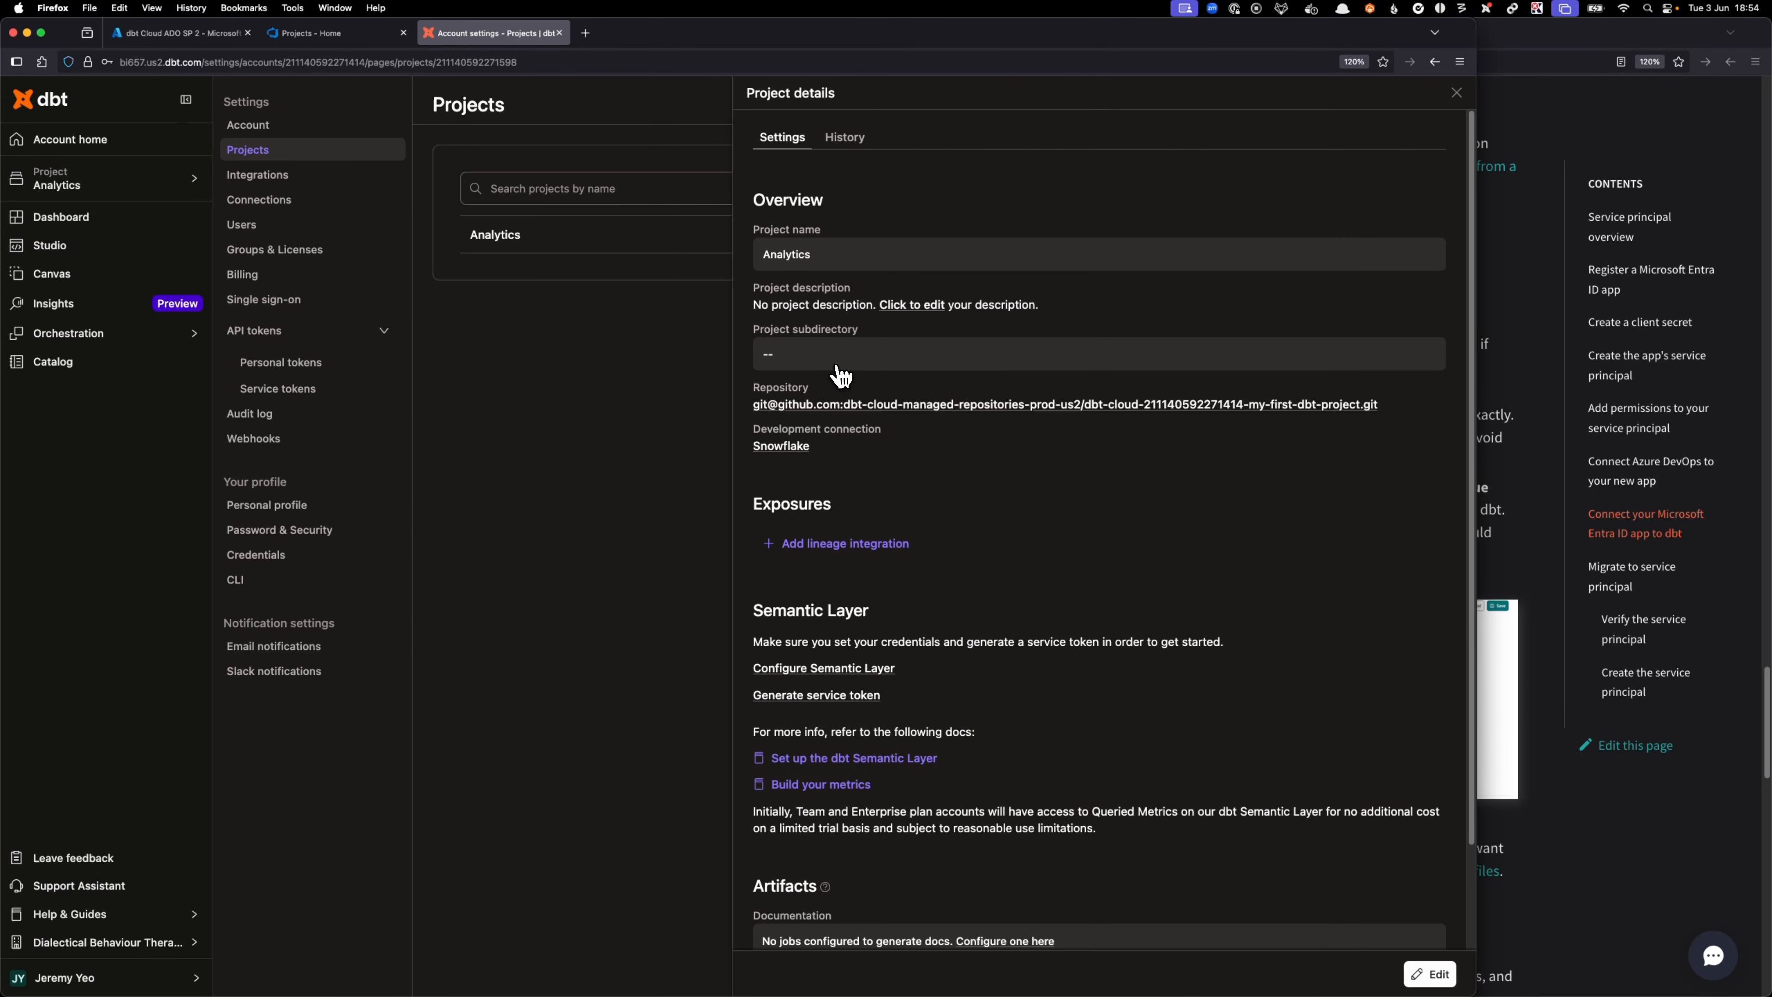
click(940, 407)
click(1427, 972)
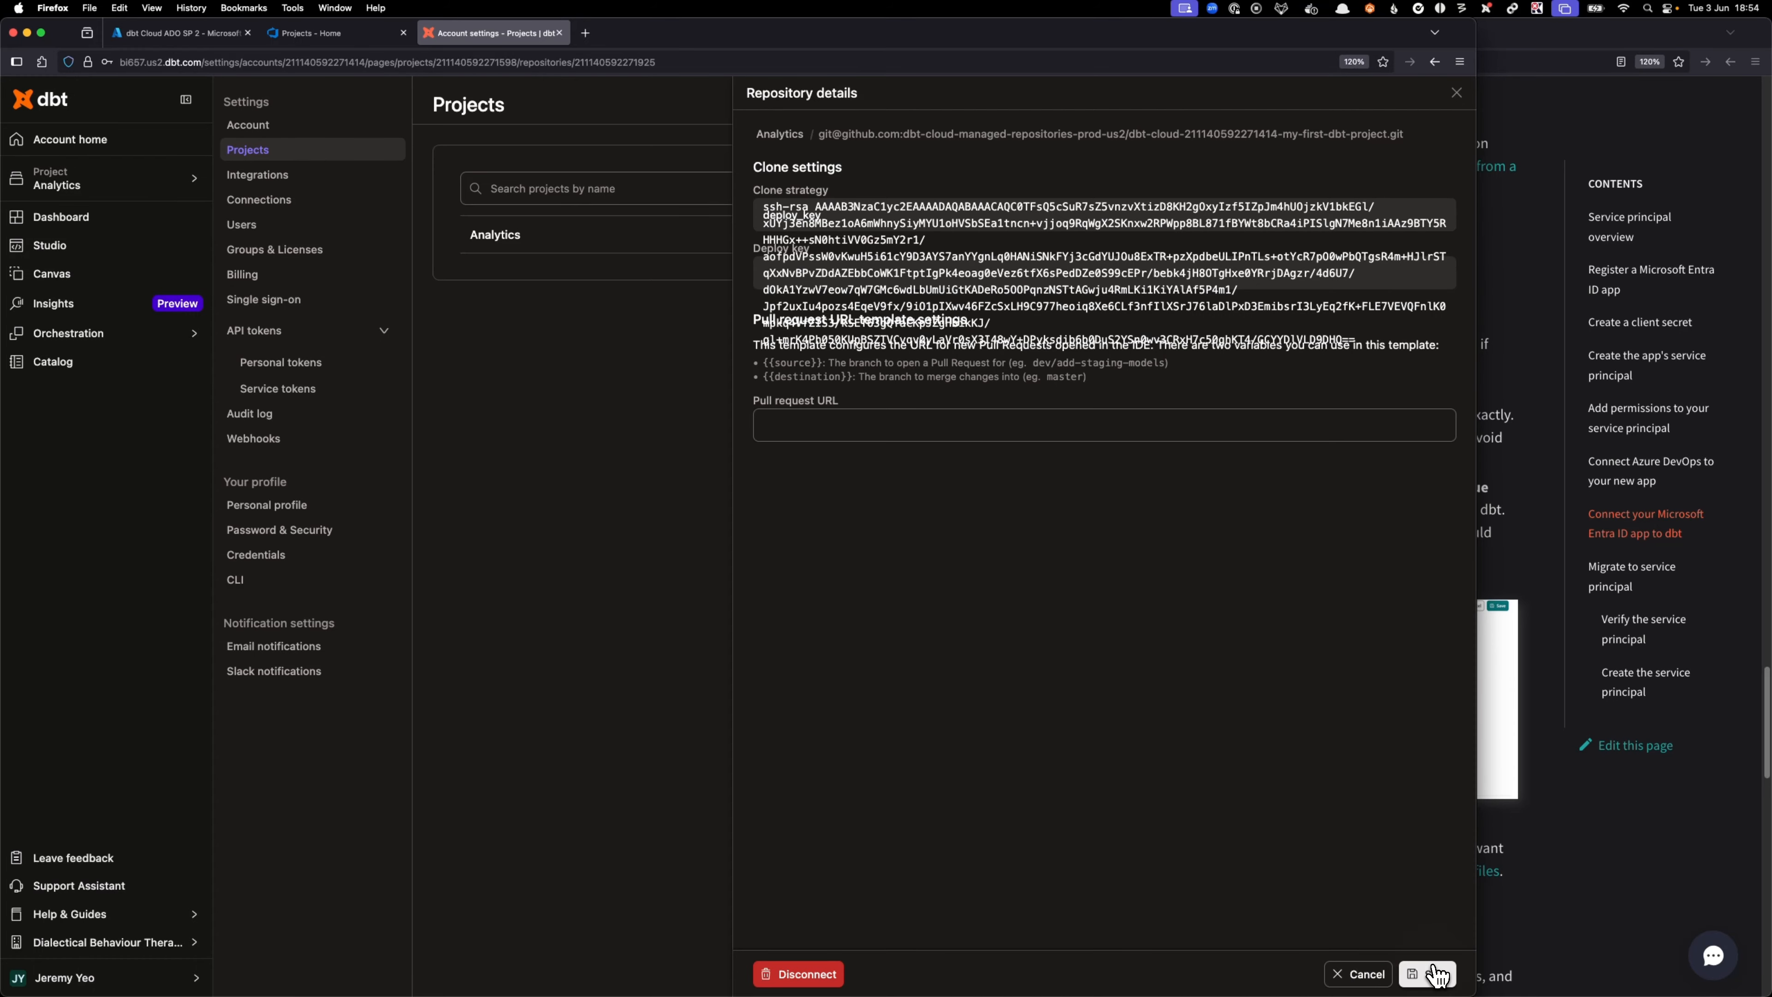
click(816, 974)
click(825, 623)
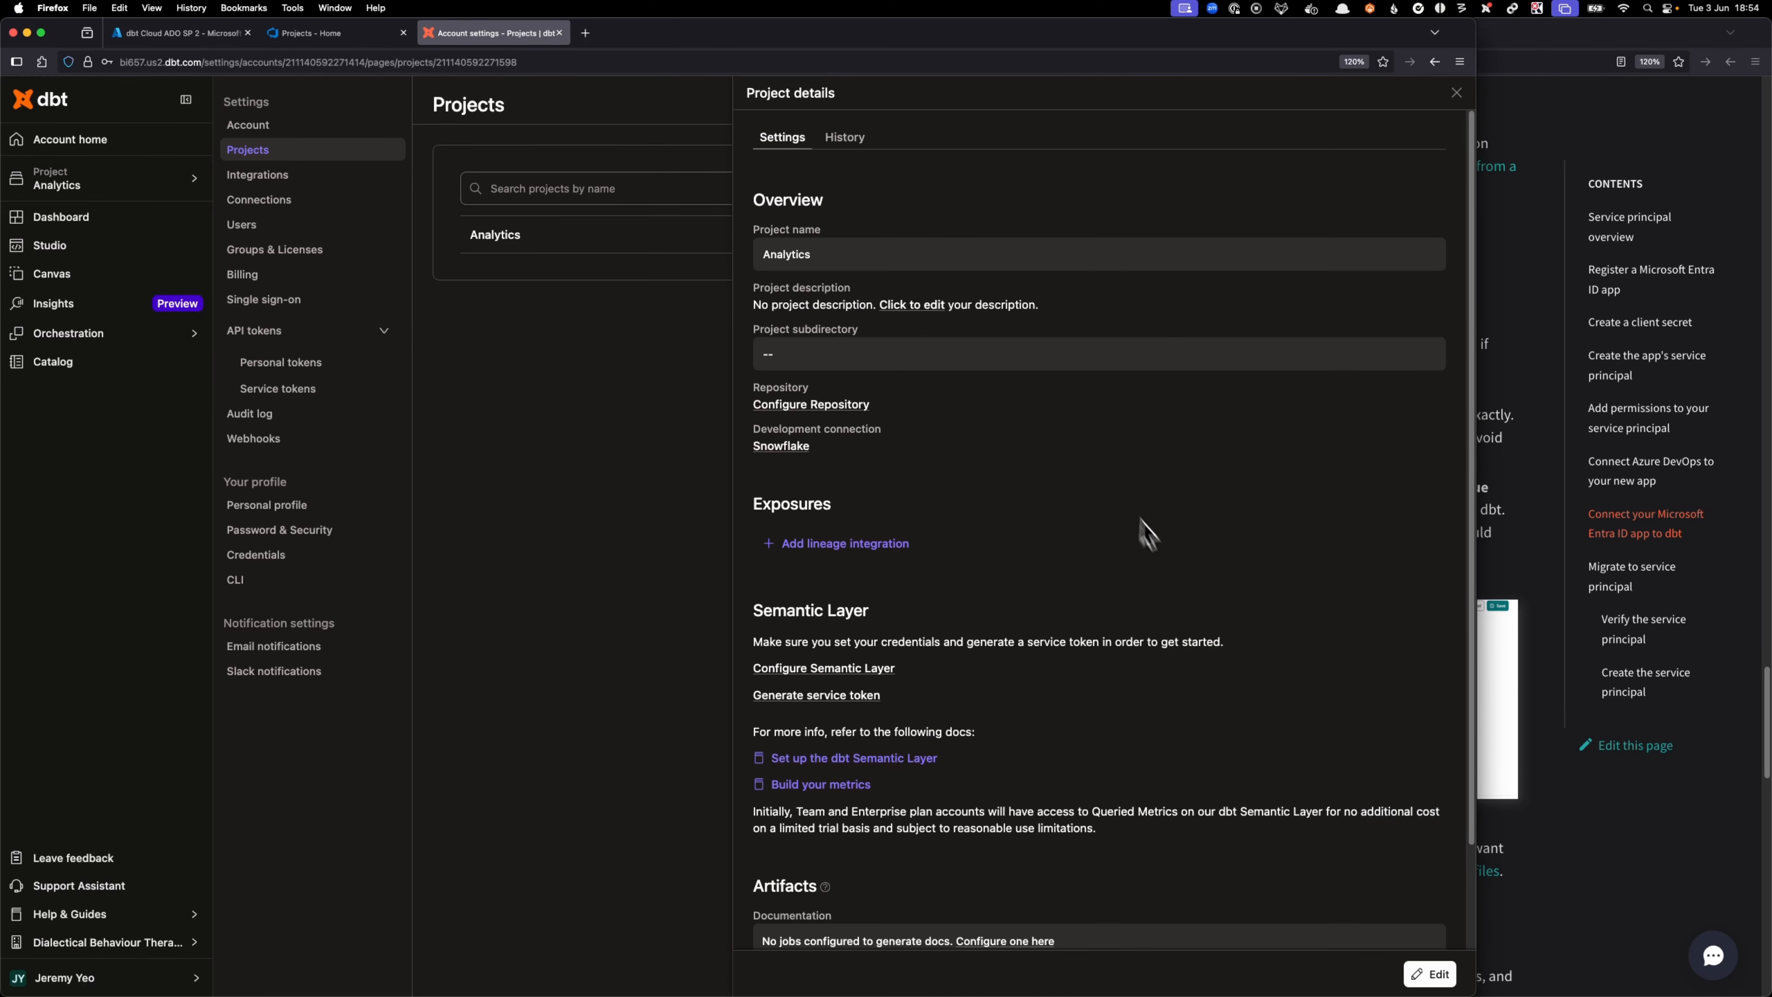
- Attach the analytics repository from the analytics Azure DevOps project to the dbt project and close the repository pane
click(809, 405)
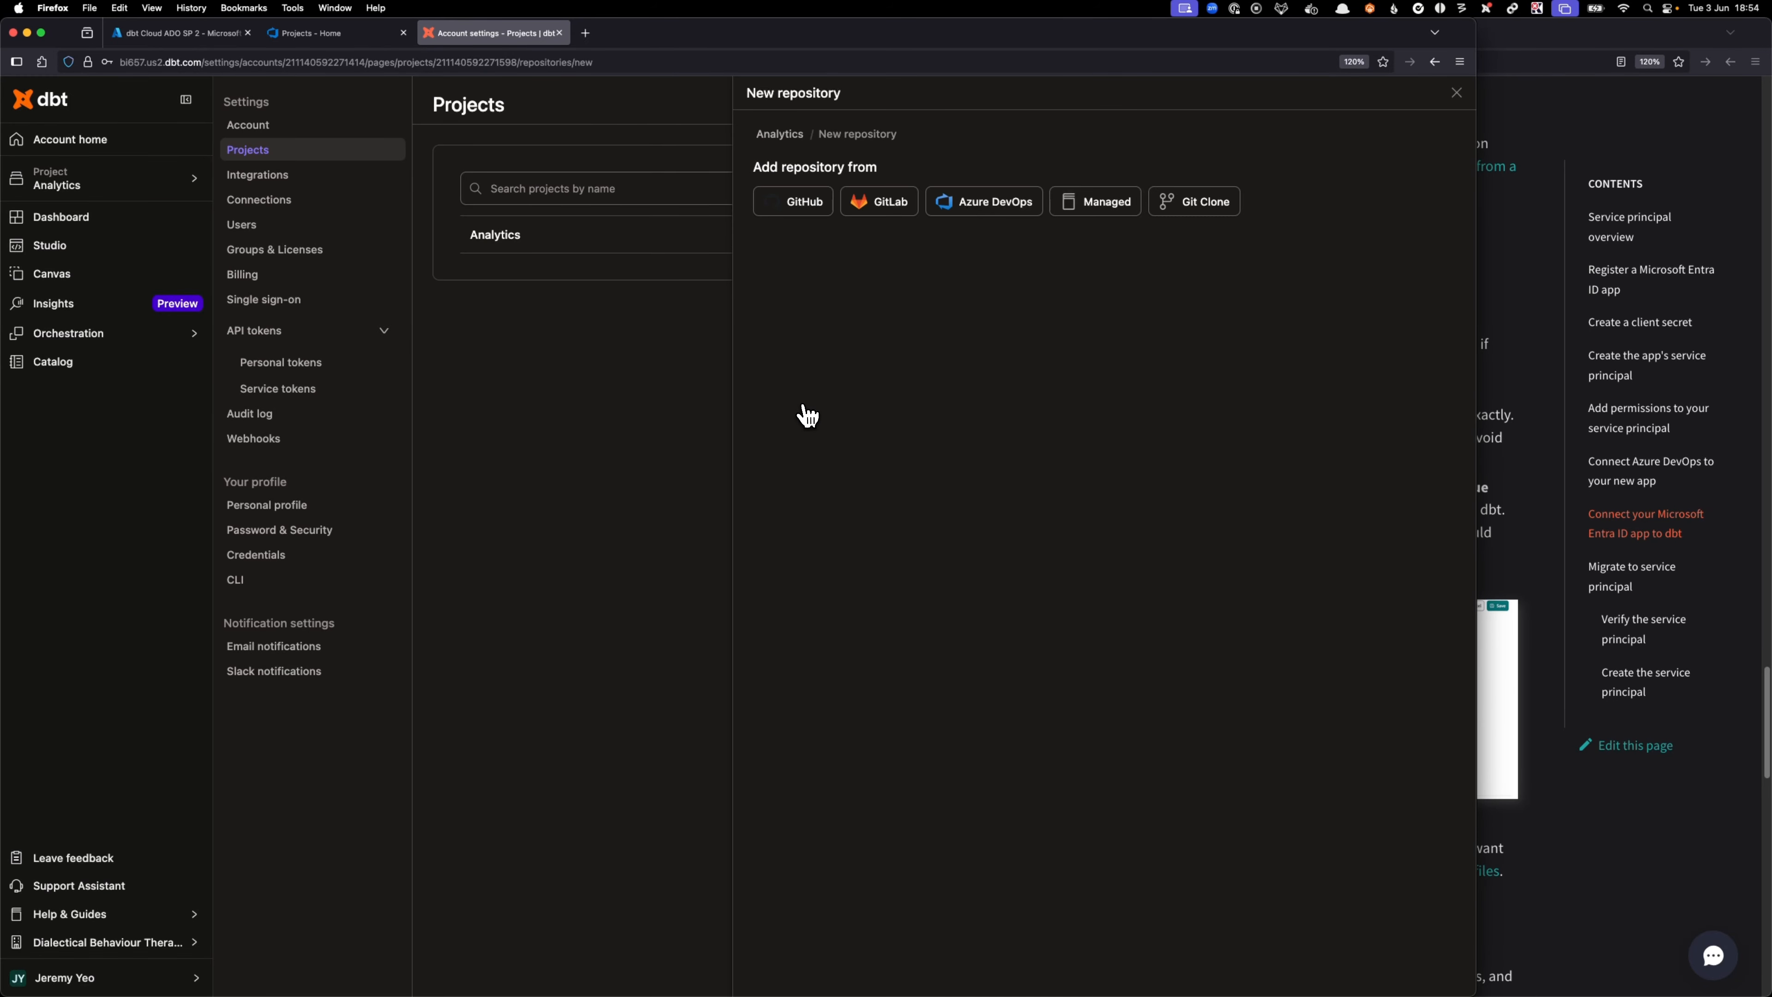
click(1001, 209)
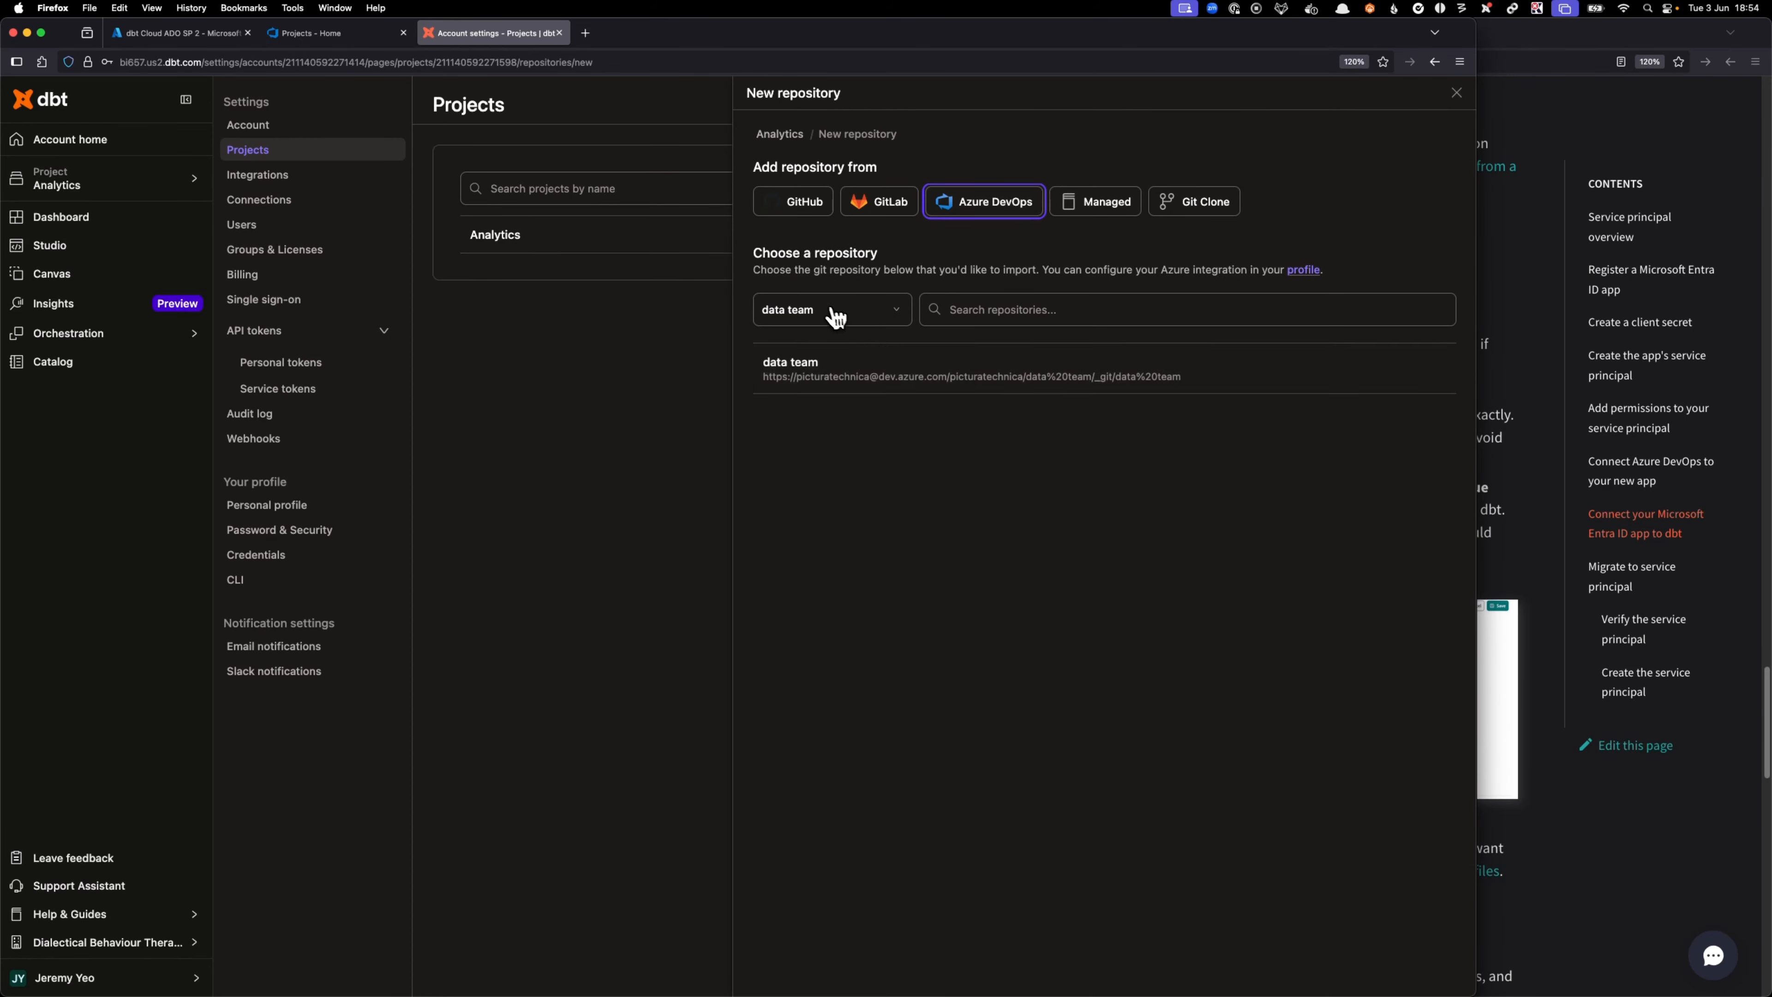
click(830, 311)
click(809, 375)
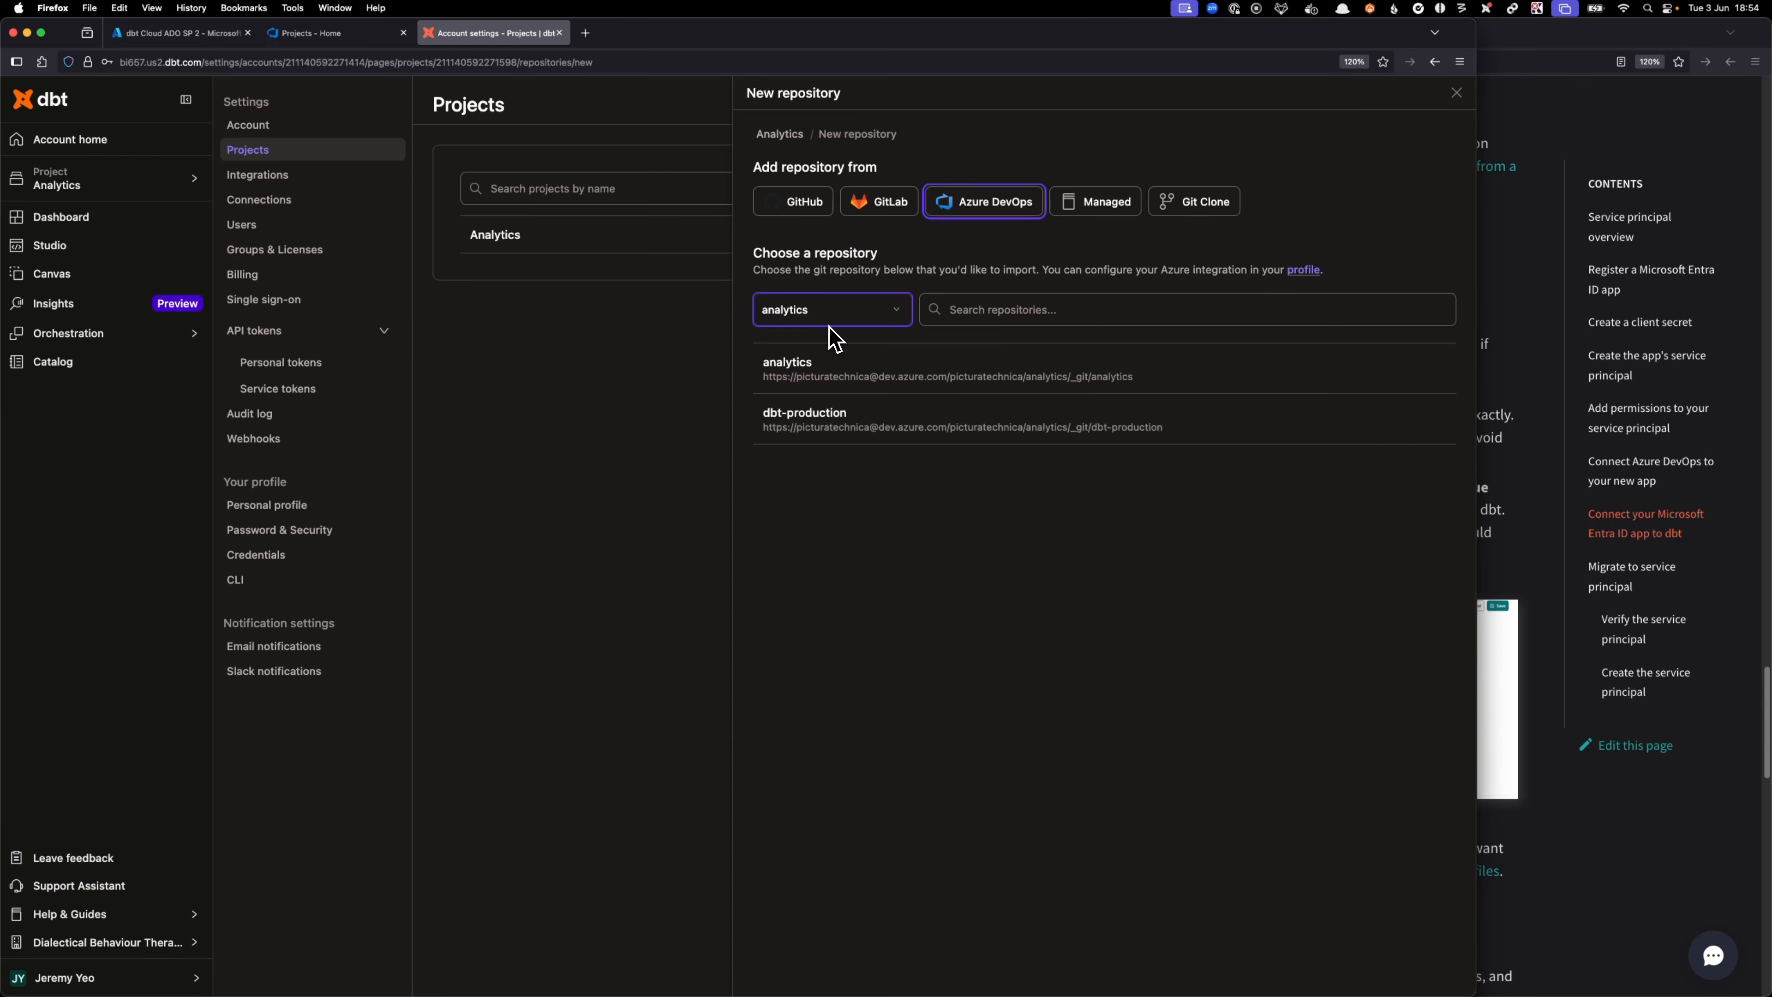
click(940, 382)
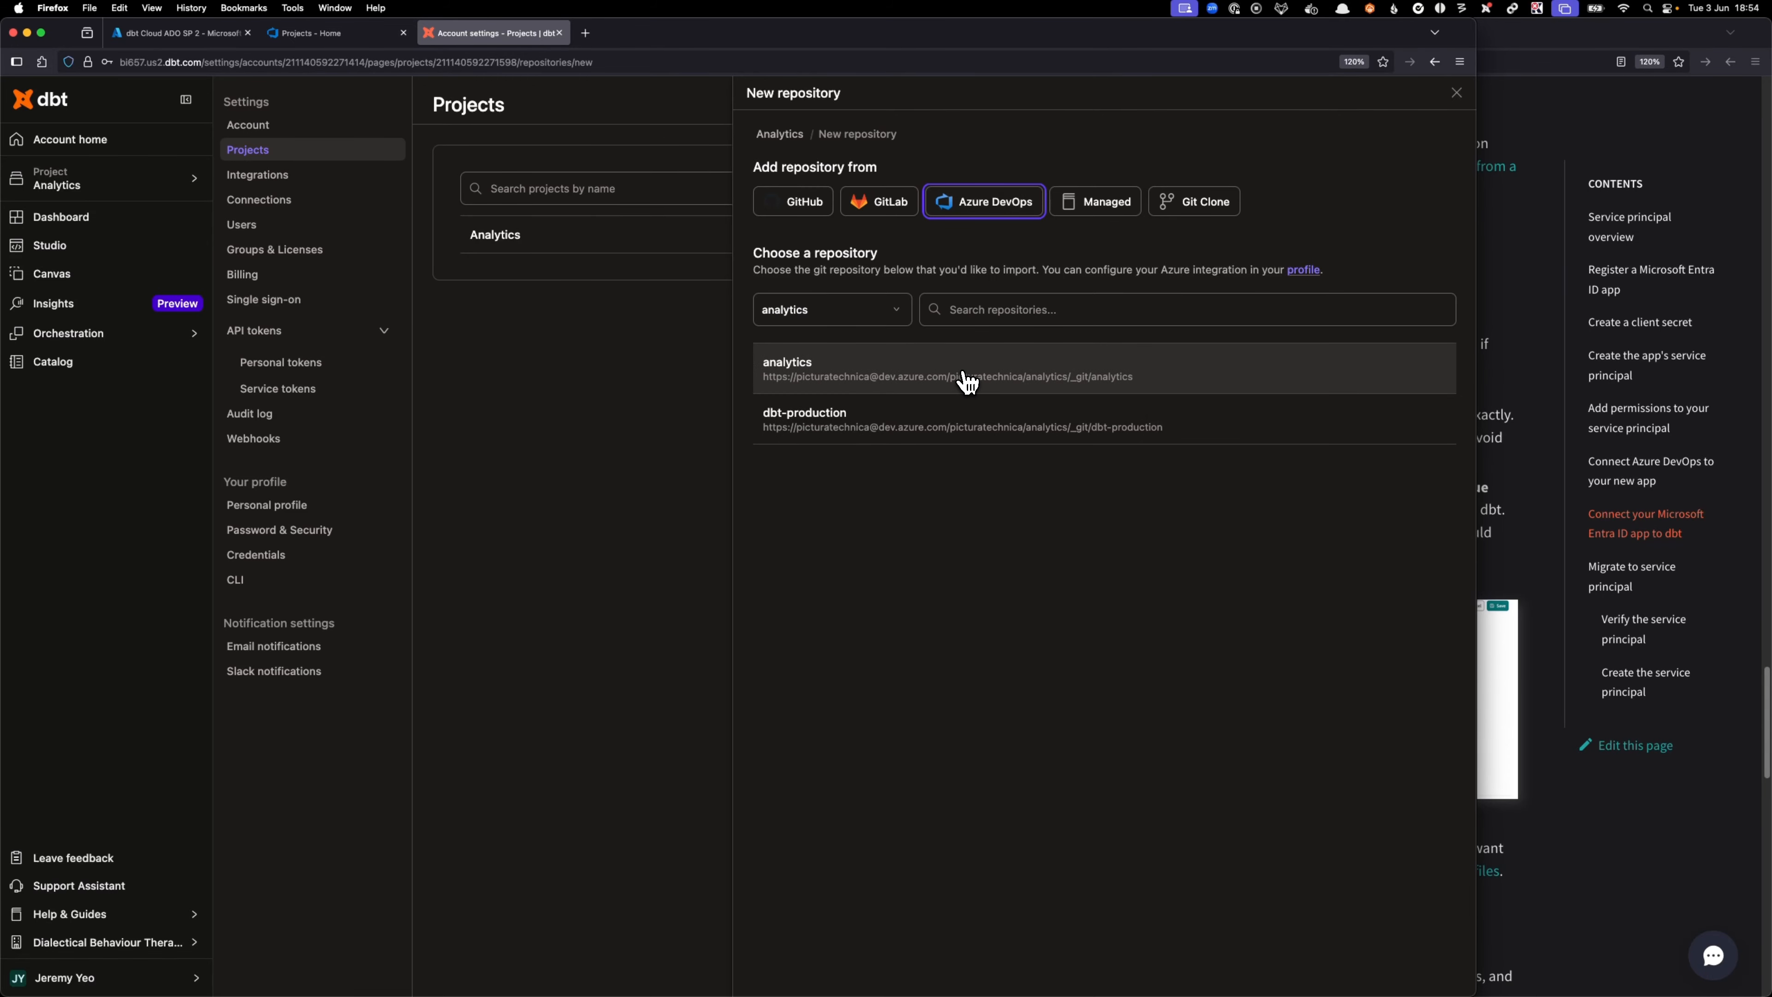
click(593, 443)
- Switch to Azure DevOps and examine the analytics repository's files, including dbt_project.yml and foo.sql in the models folder
click(344, 36)
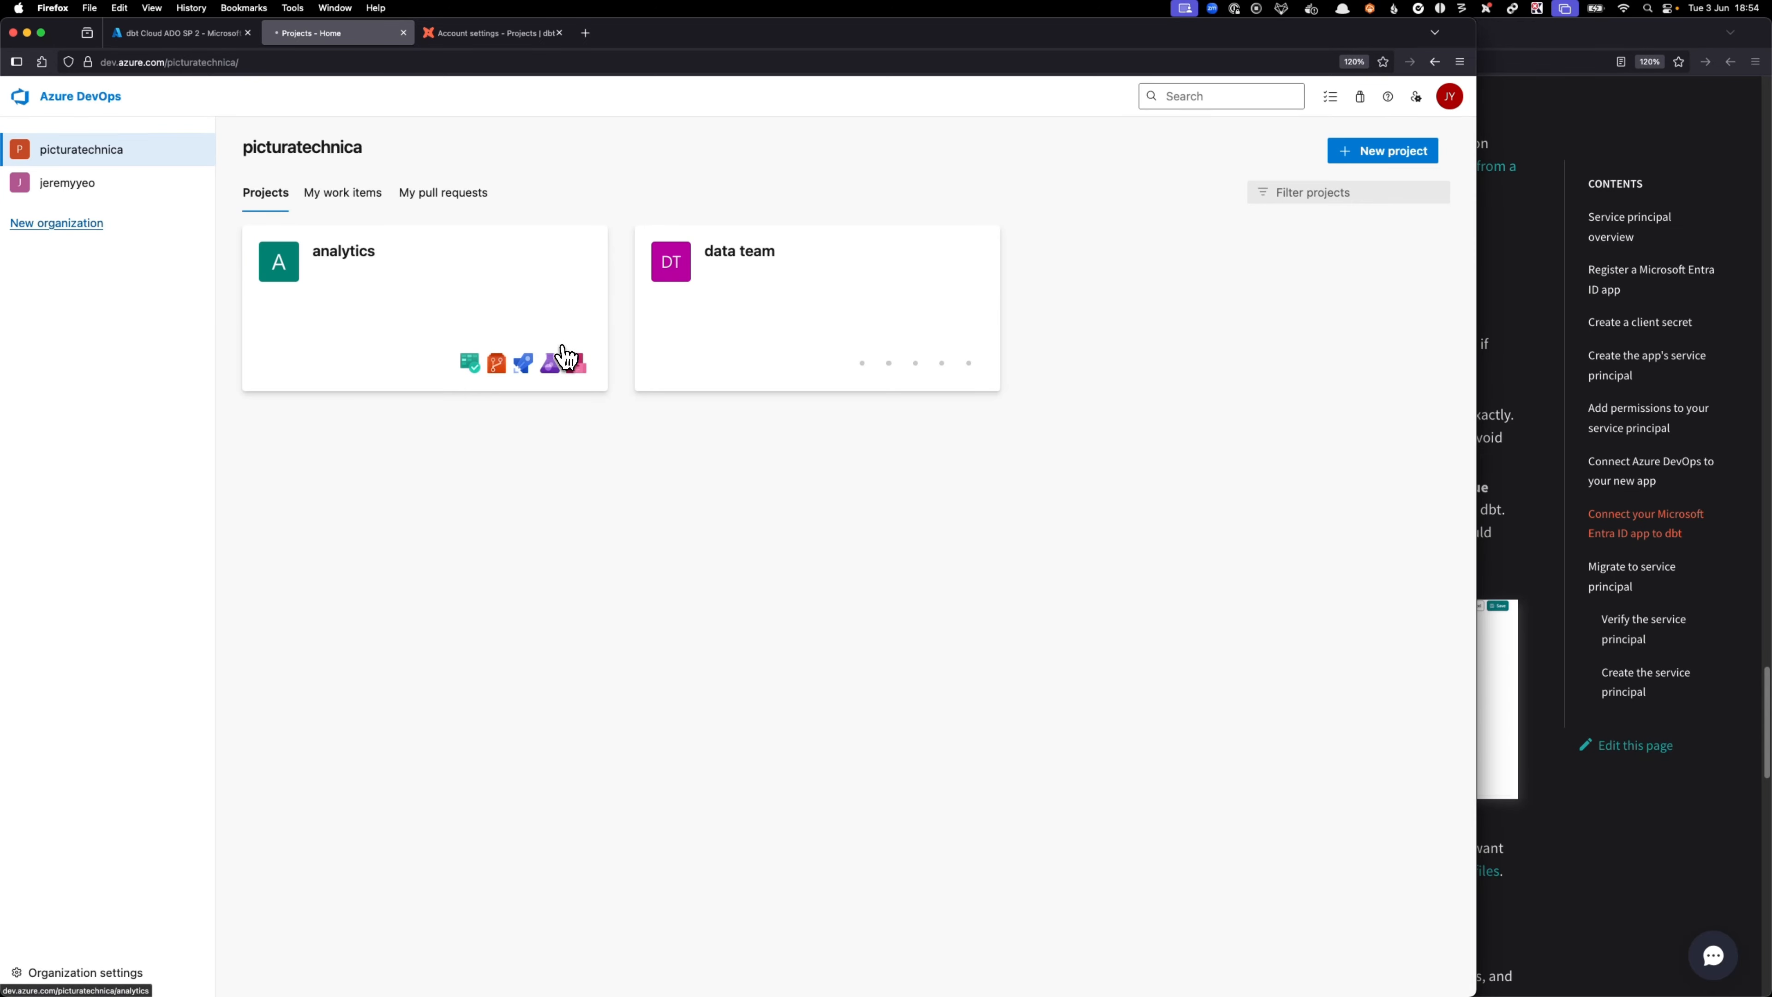
click(378, 328)
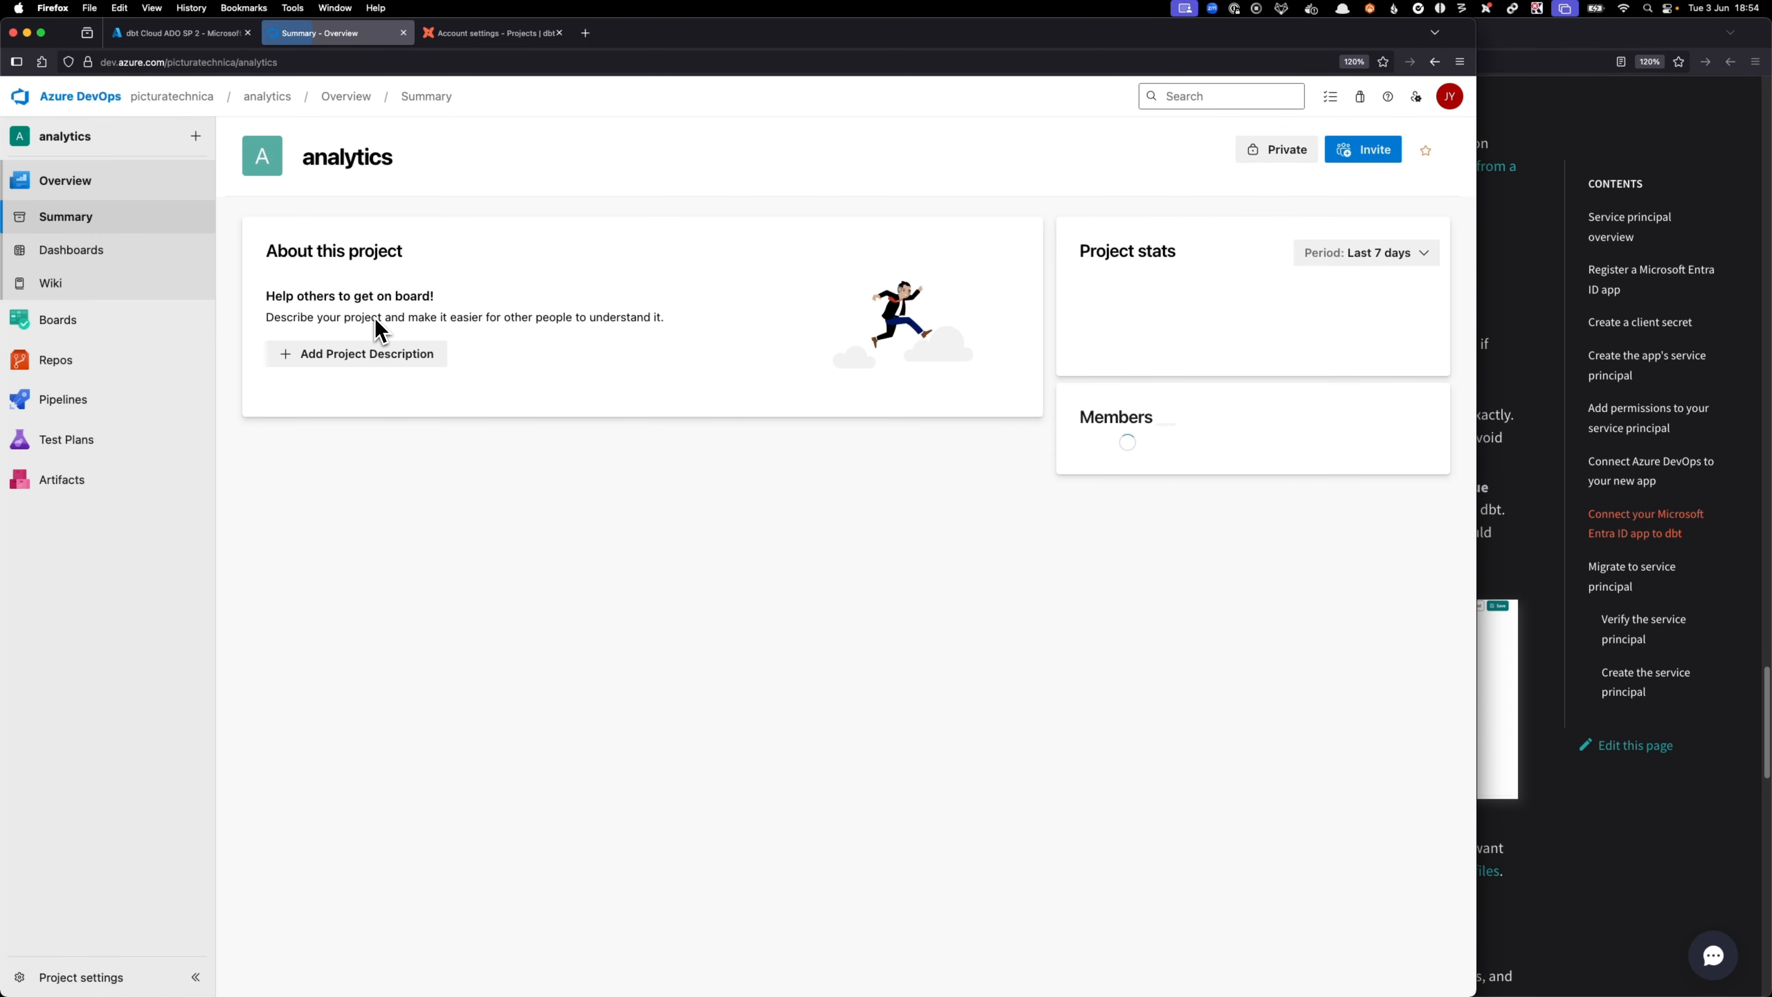
mouse_move(119, 365)
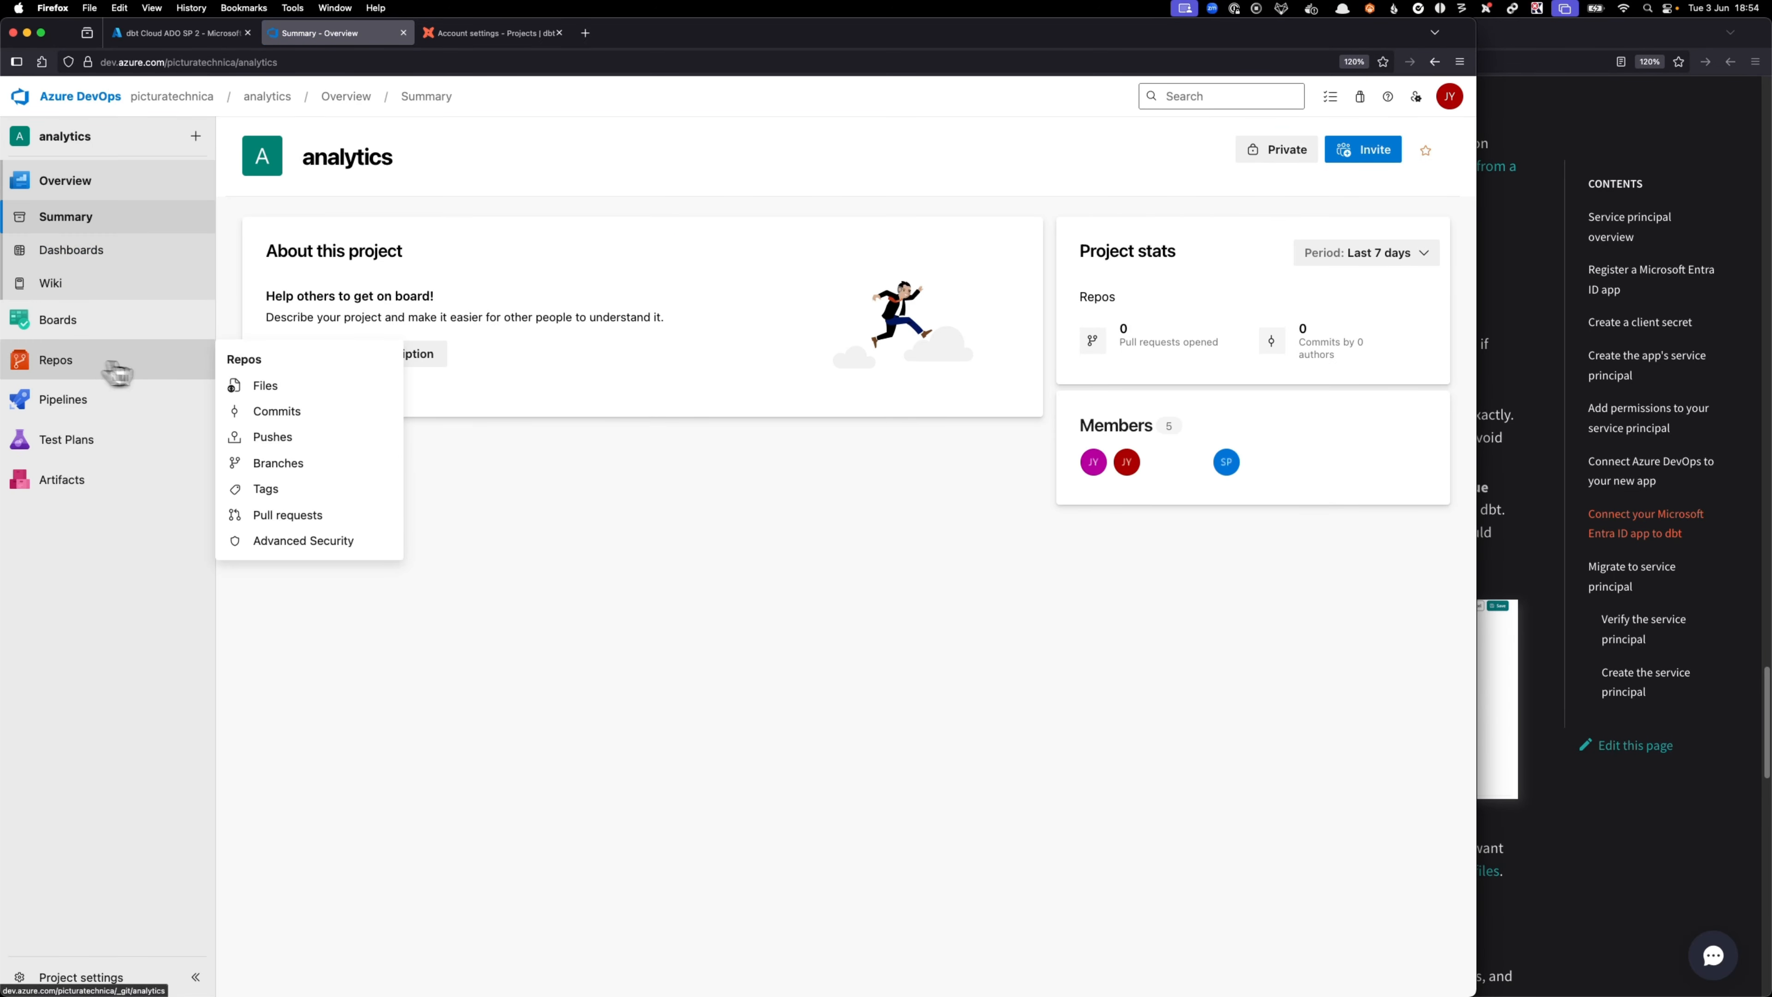
click(305, 386)
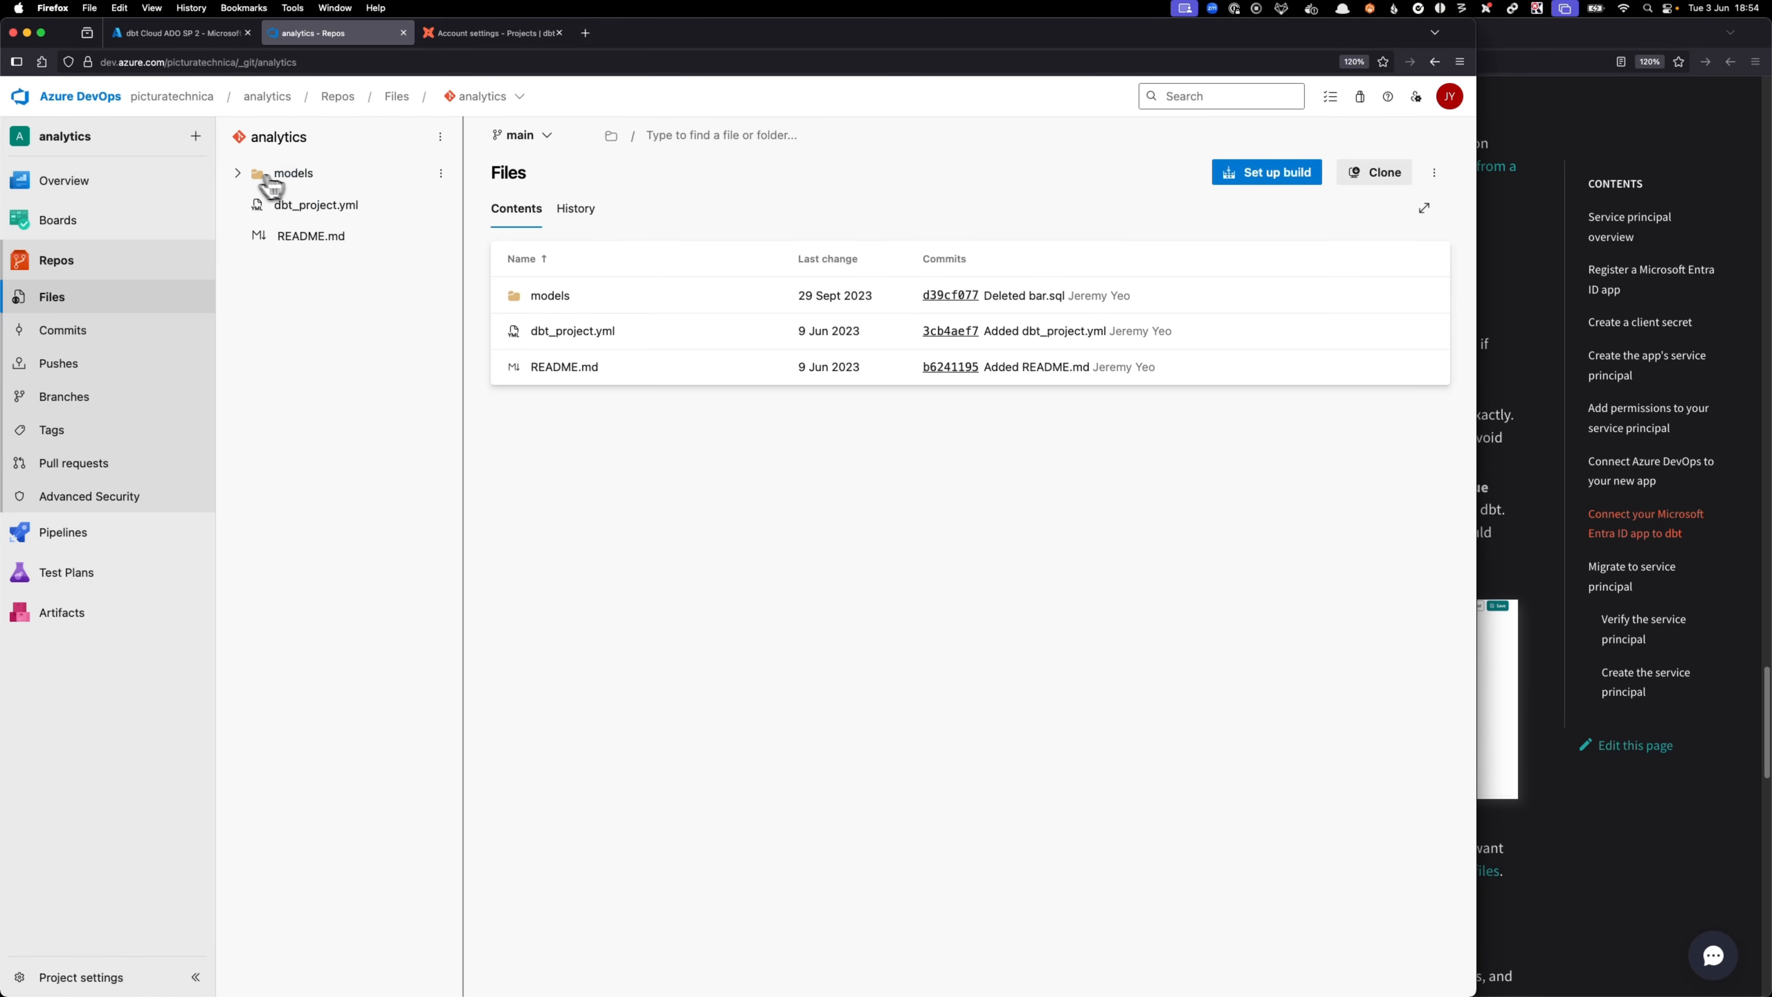
click(238, 175)
click(481, 96)
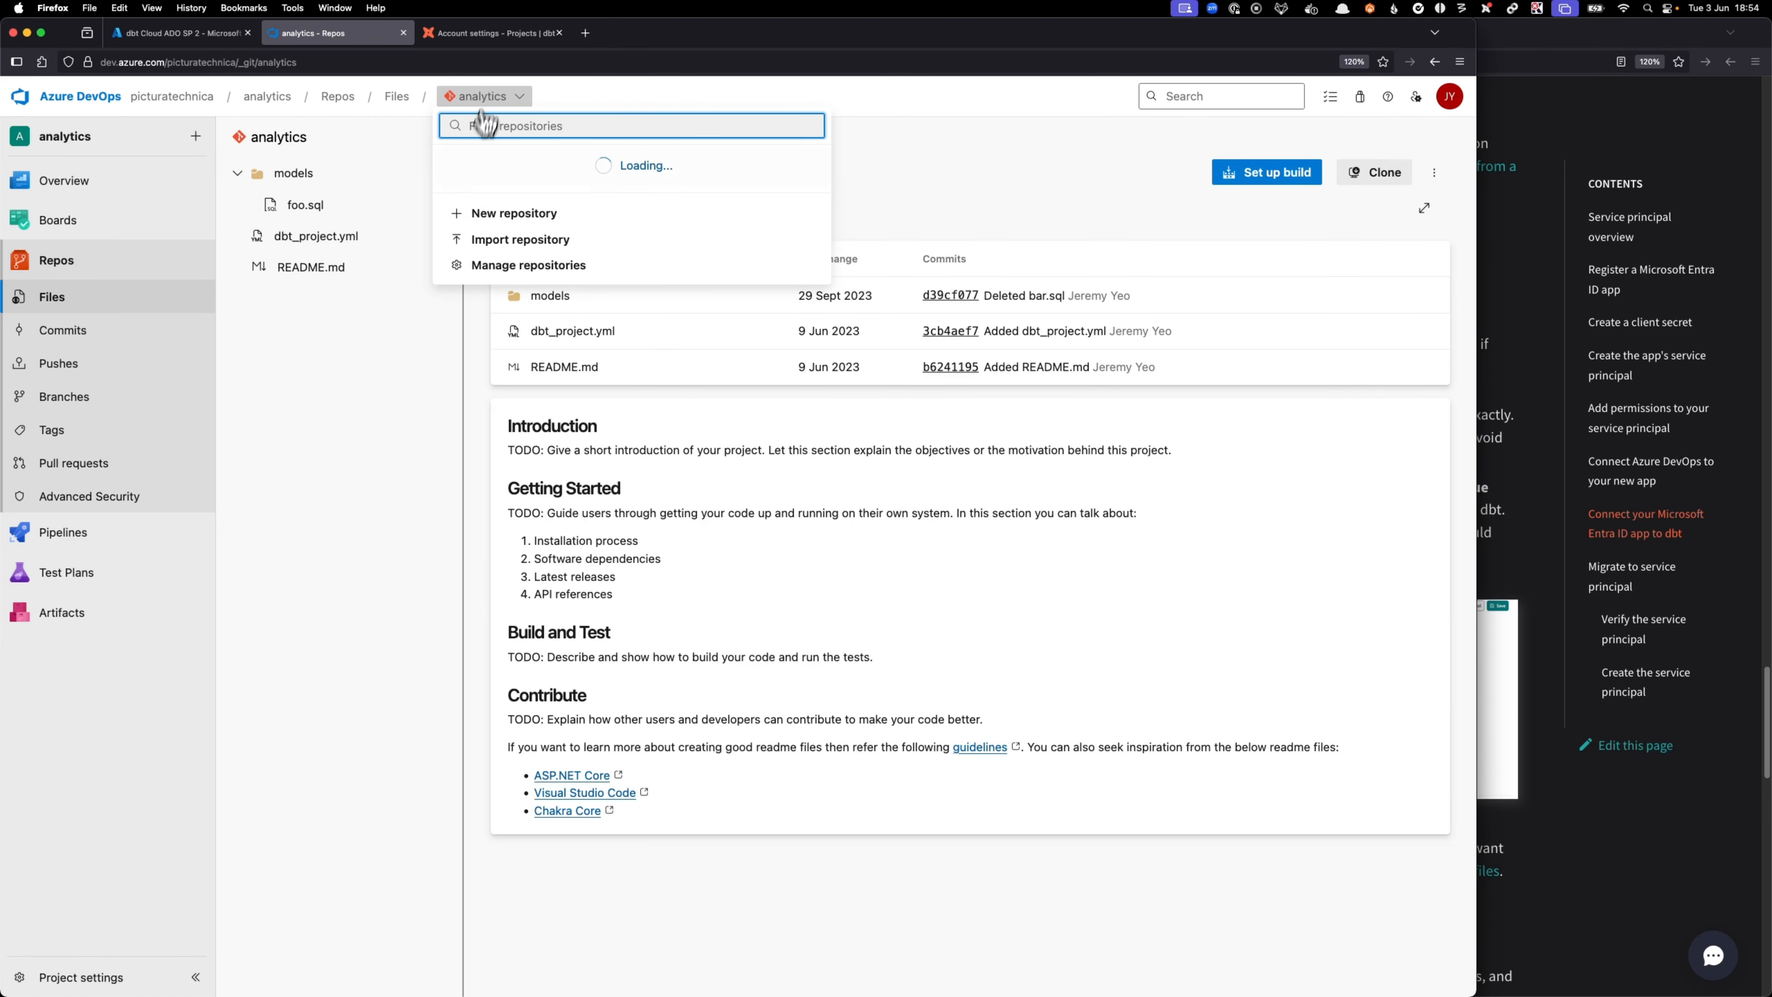
click(405, 374)
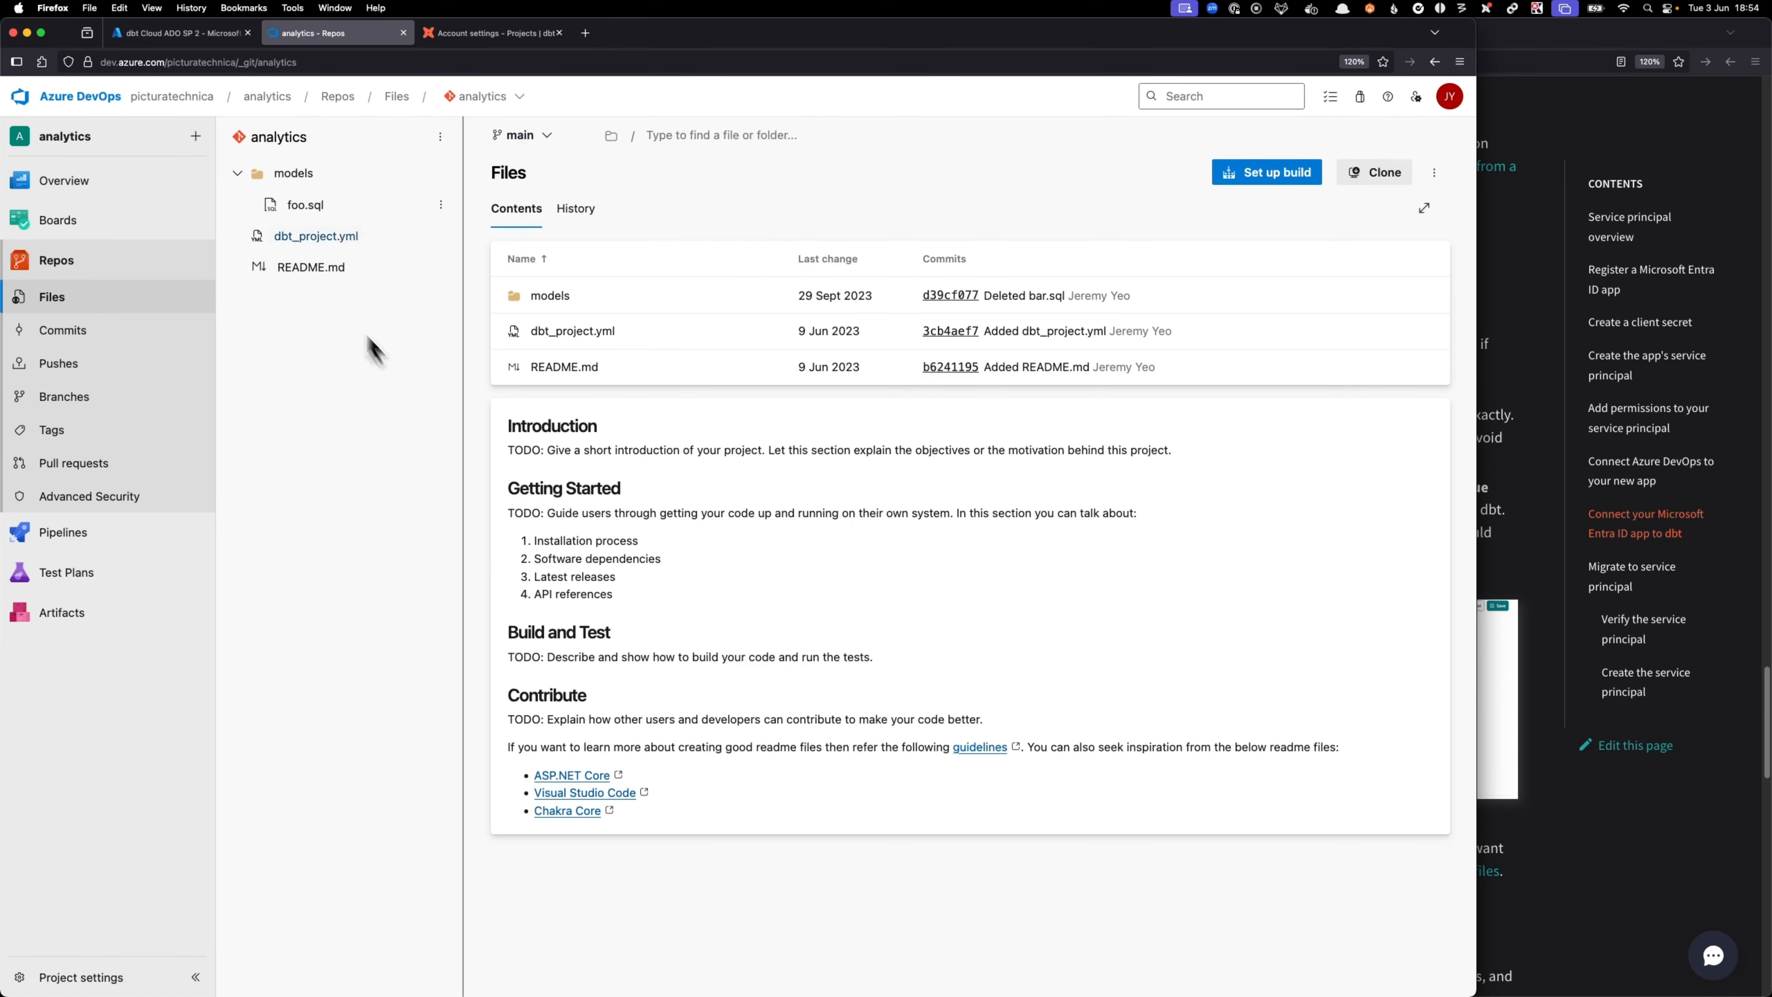
click(316, 236)
drag(656, 366, 500, 236)
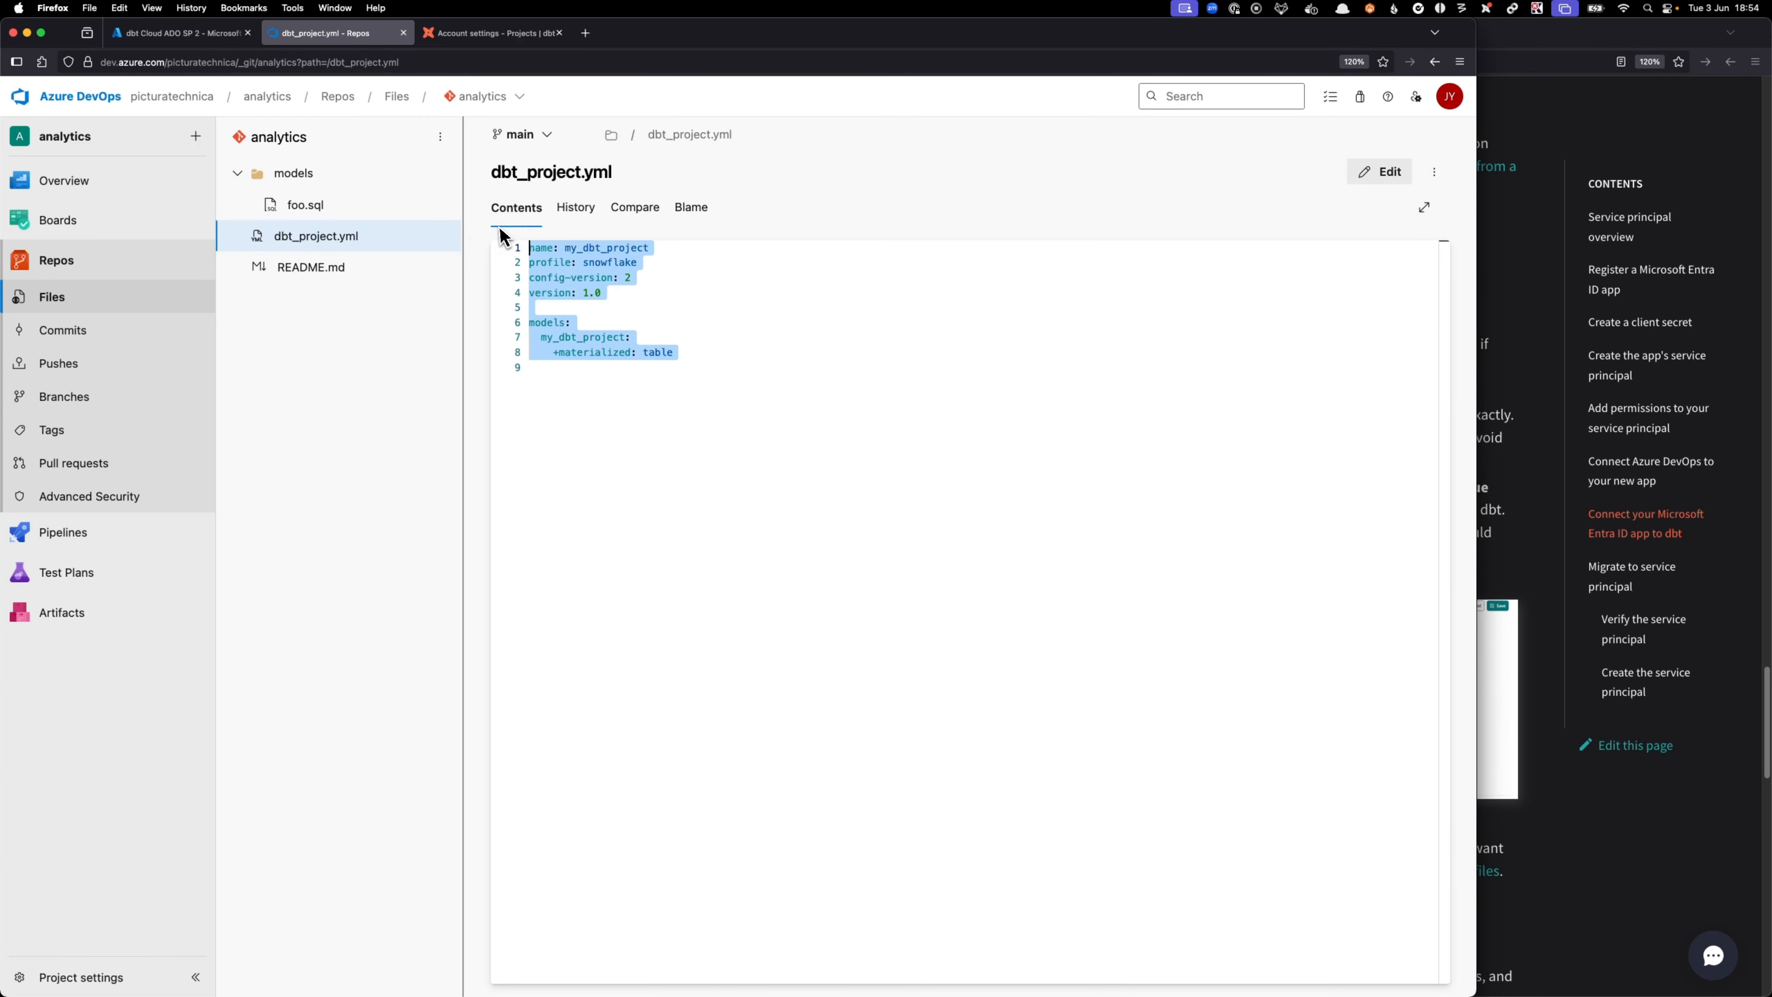
click(314, 206)
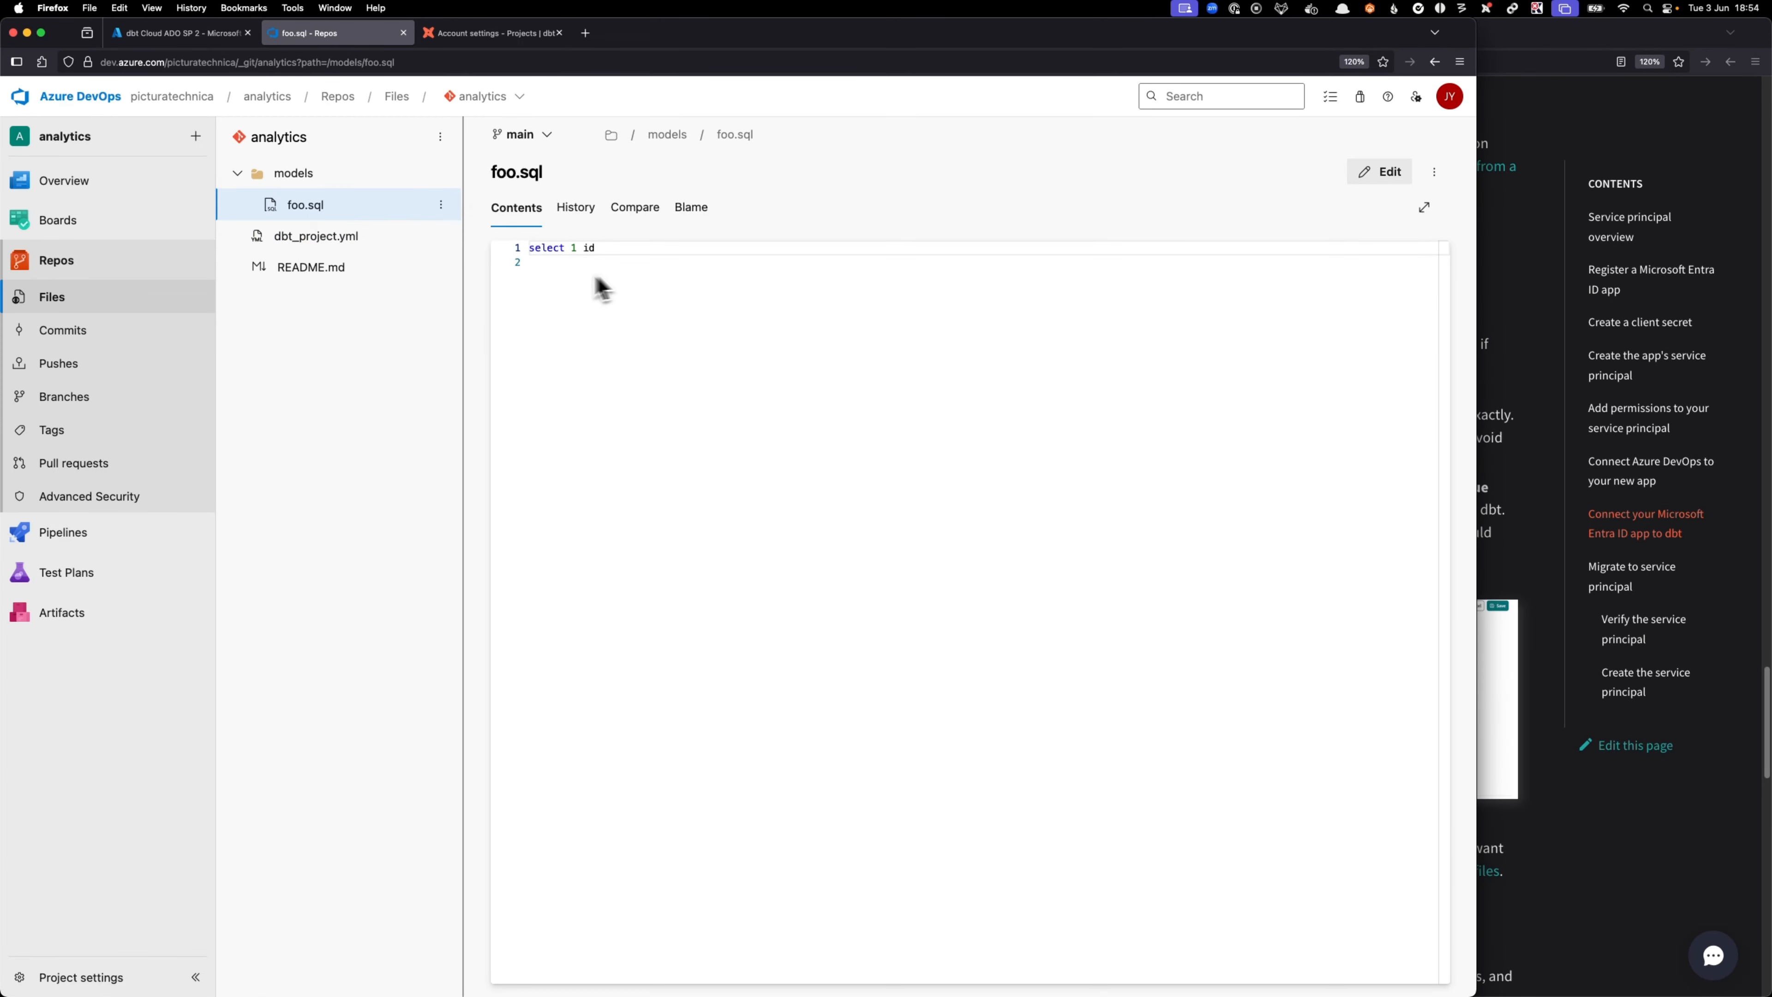
- Switch back to dbt and review the settings of the job named Job in the Deployment environment
click(496, 33)
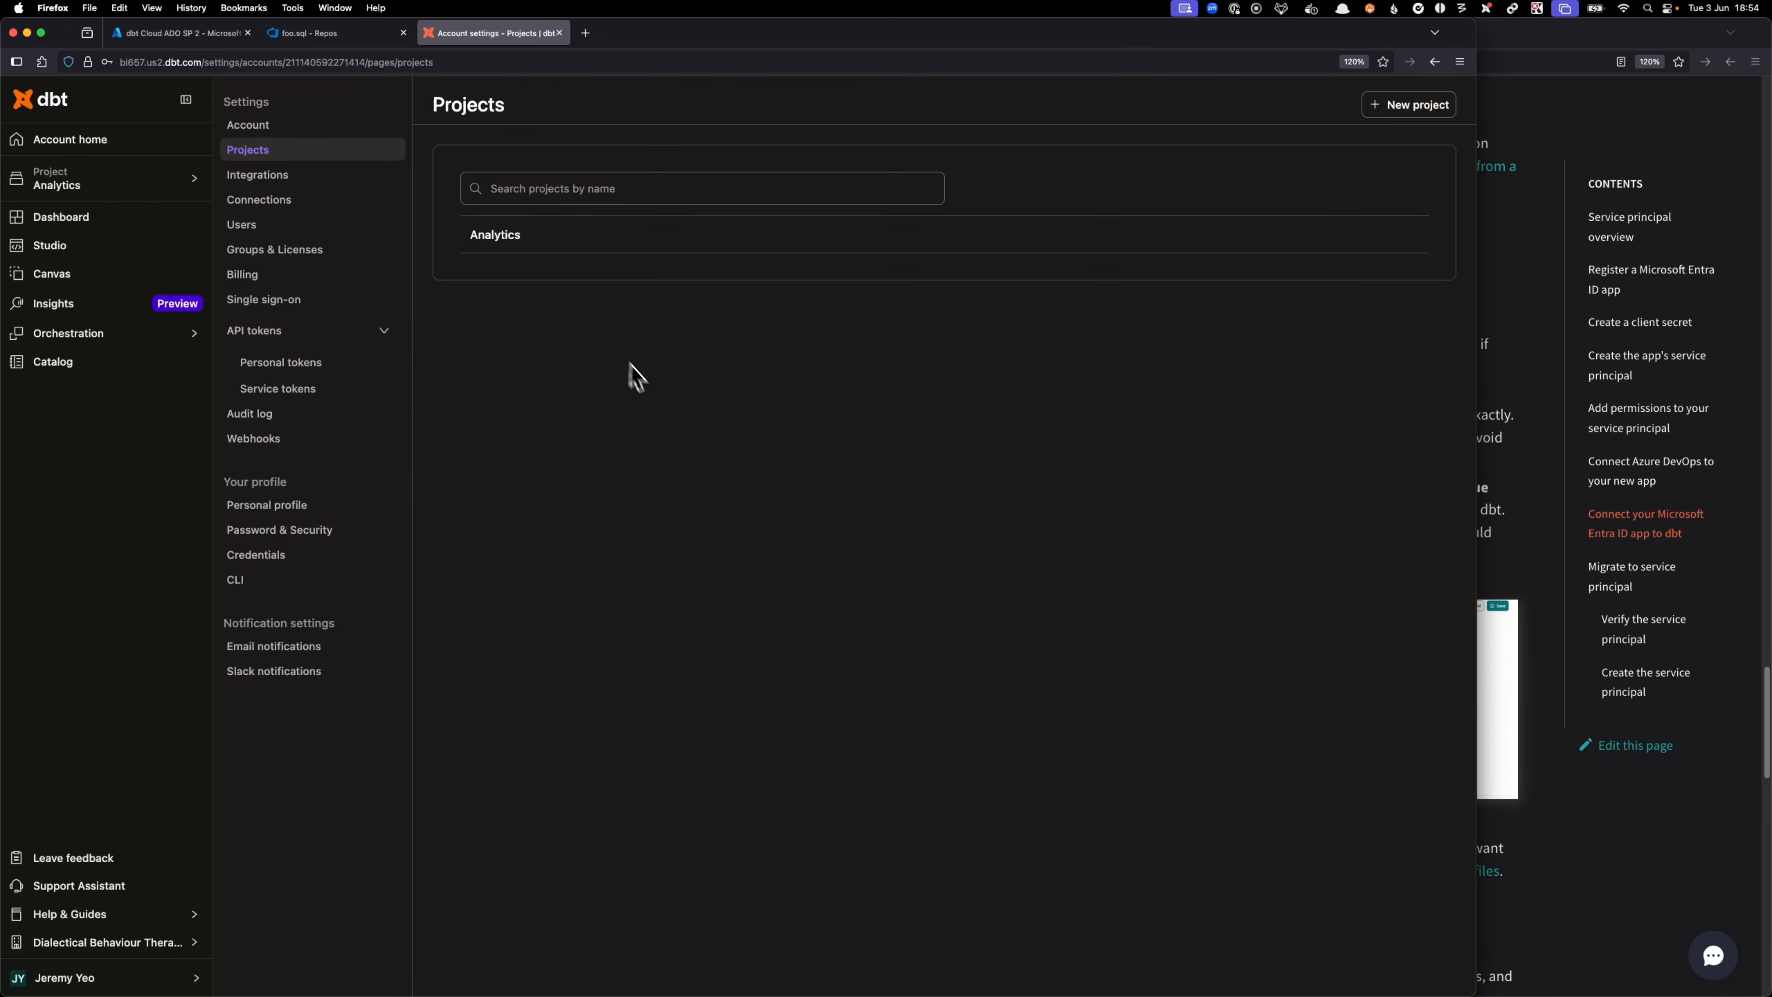
click(264, 339)
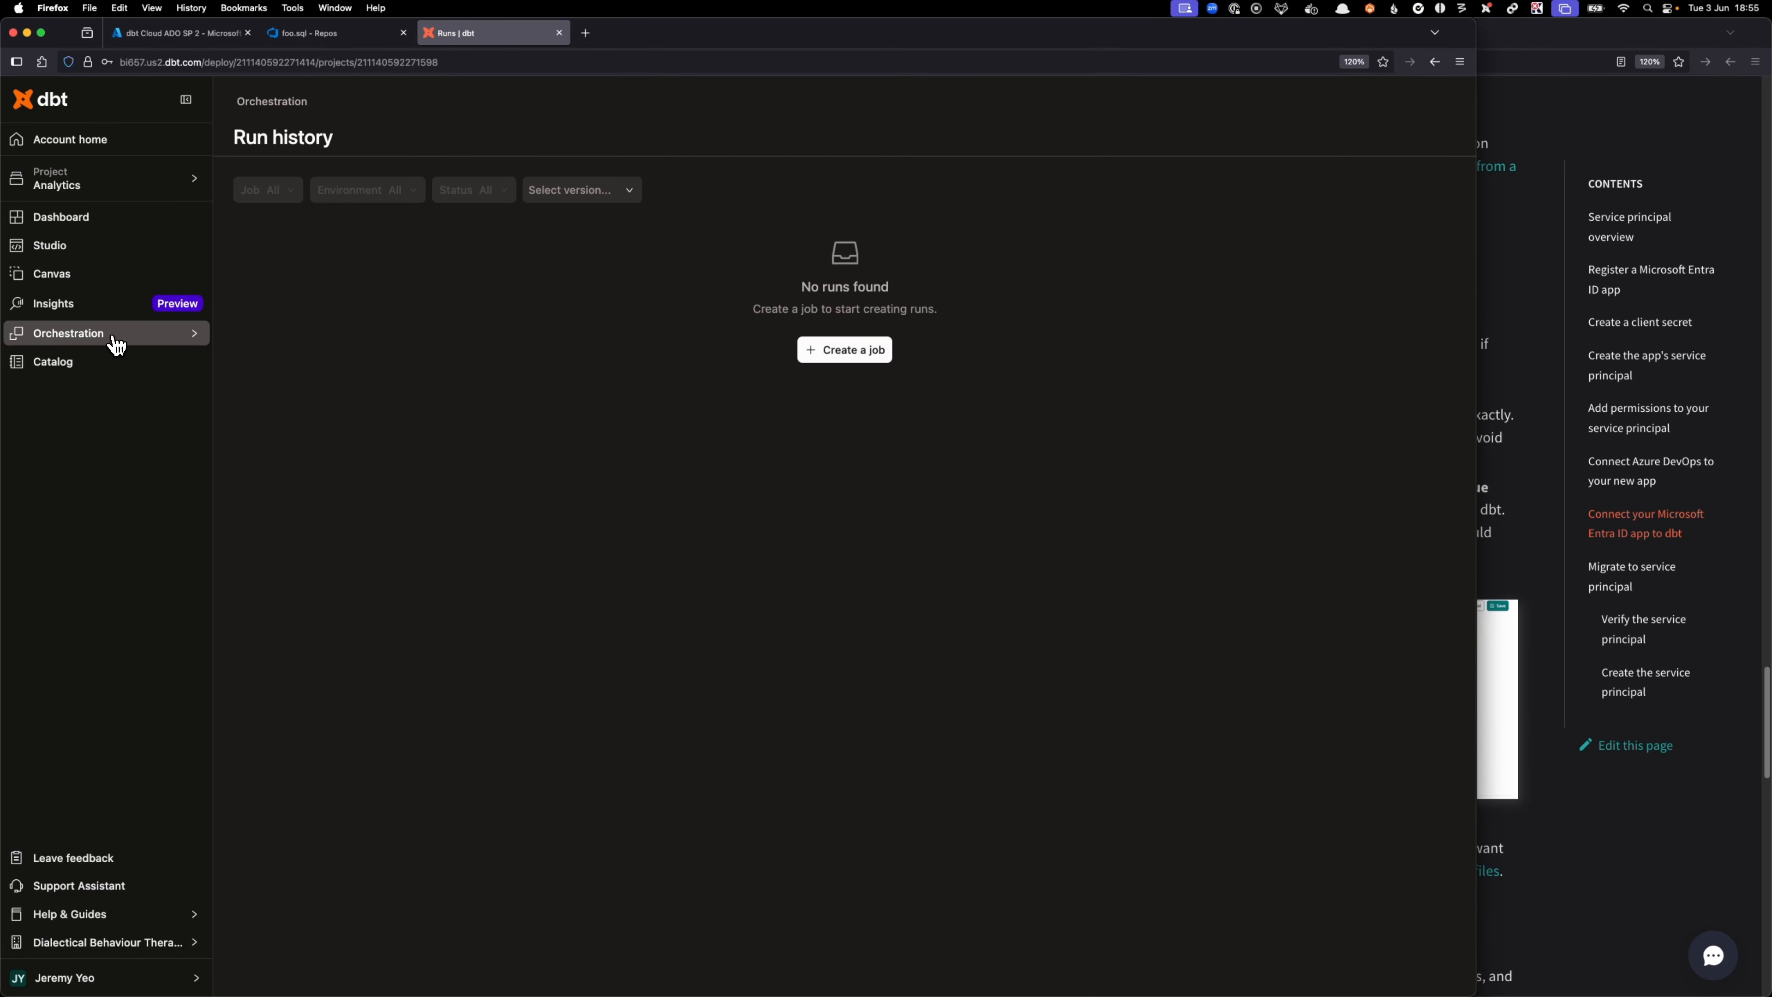
mouse_move(111, 342)
click(269, 388)
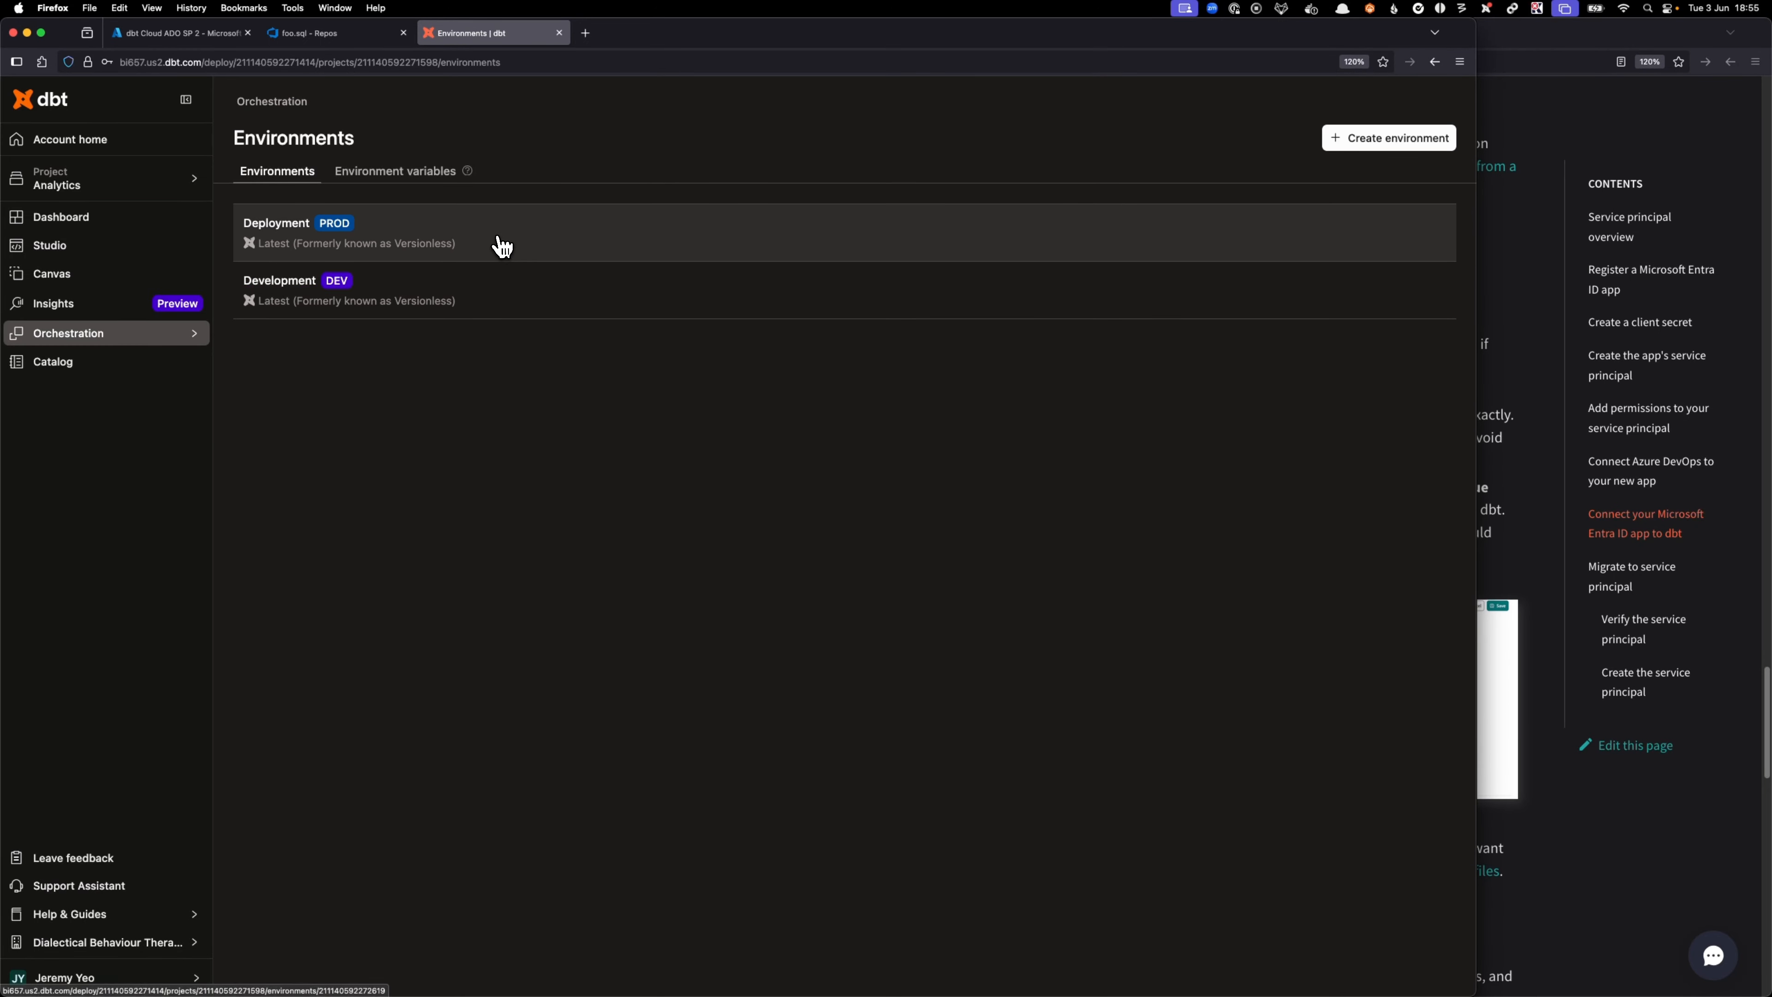
click(499, 244)
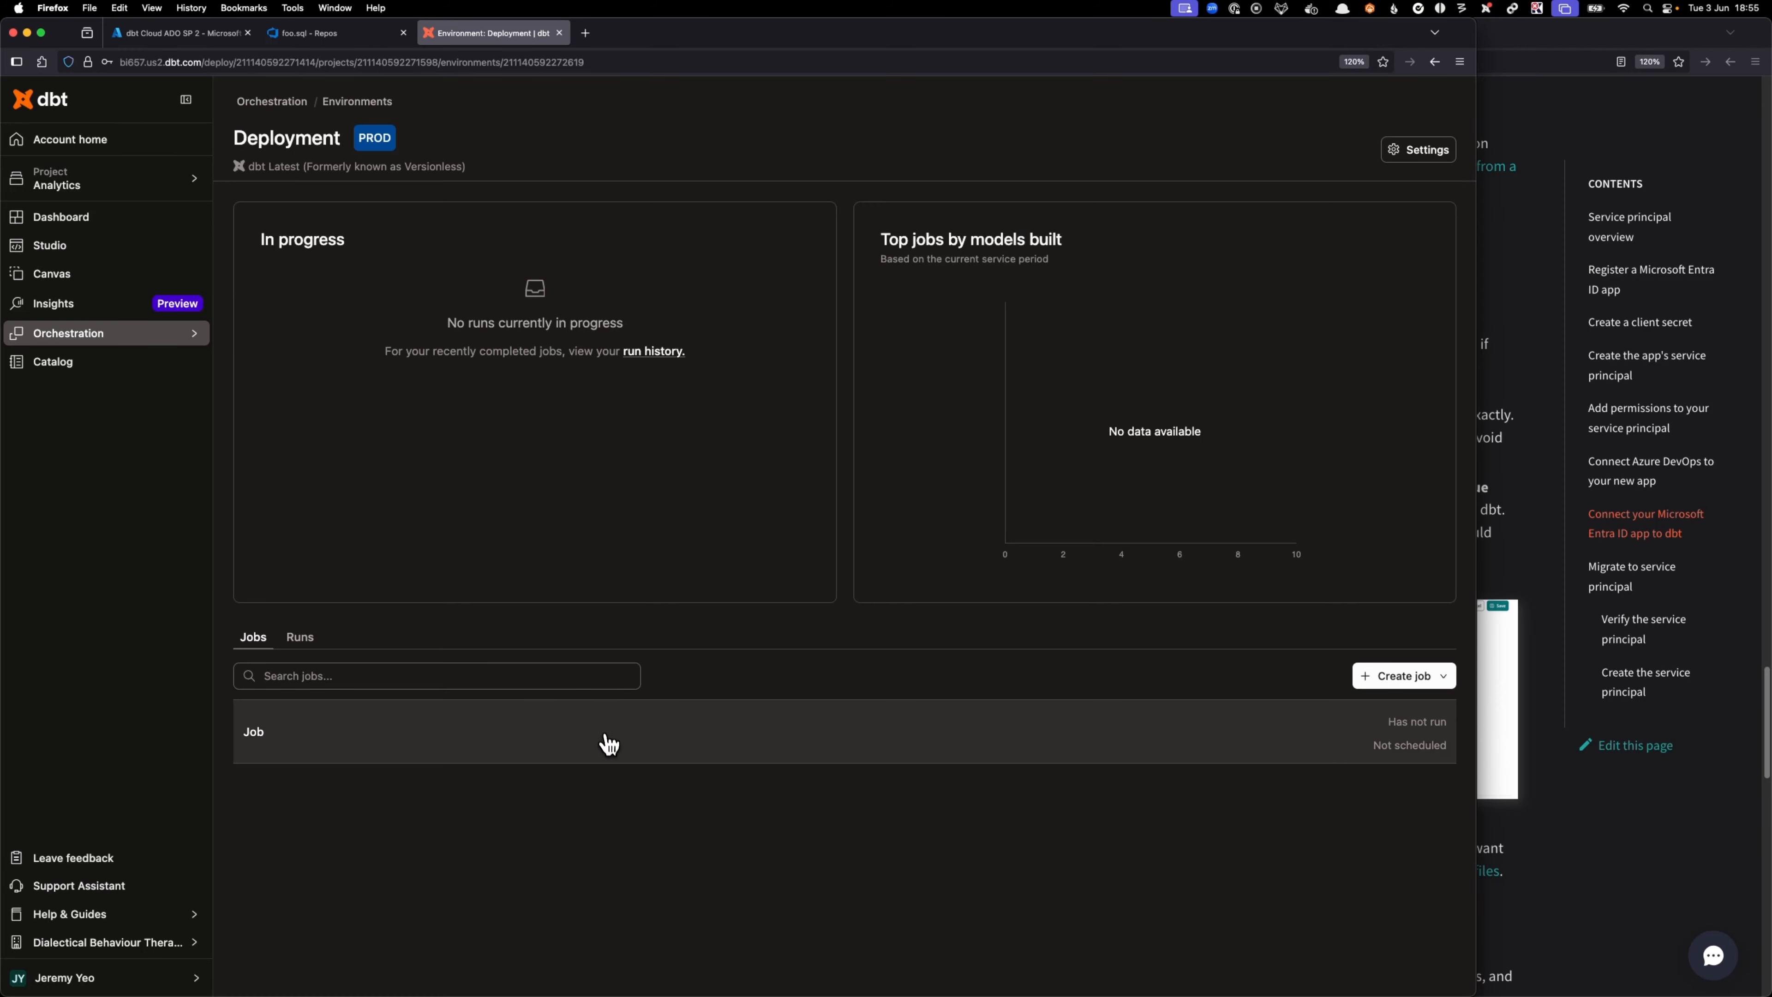
click(606, 739)
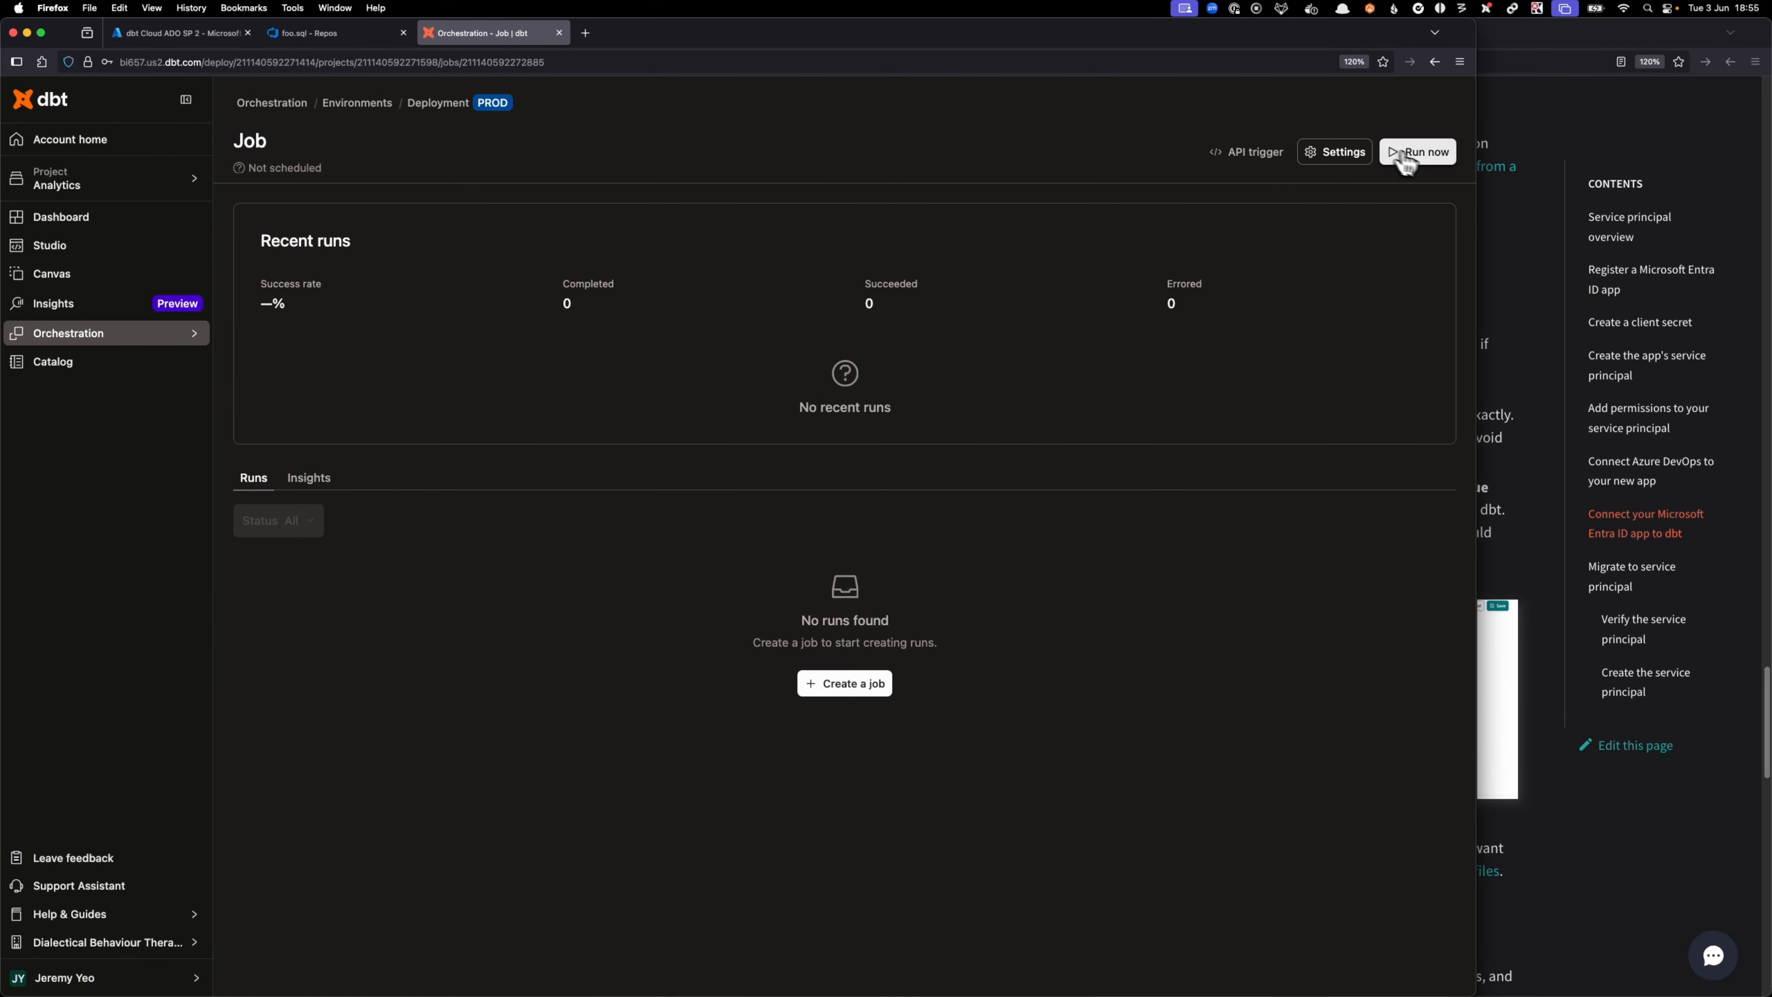
click(1336, 152)
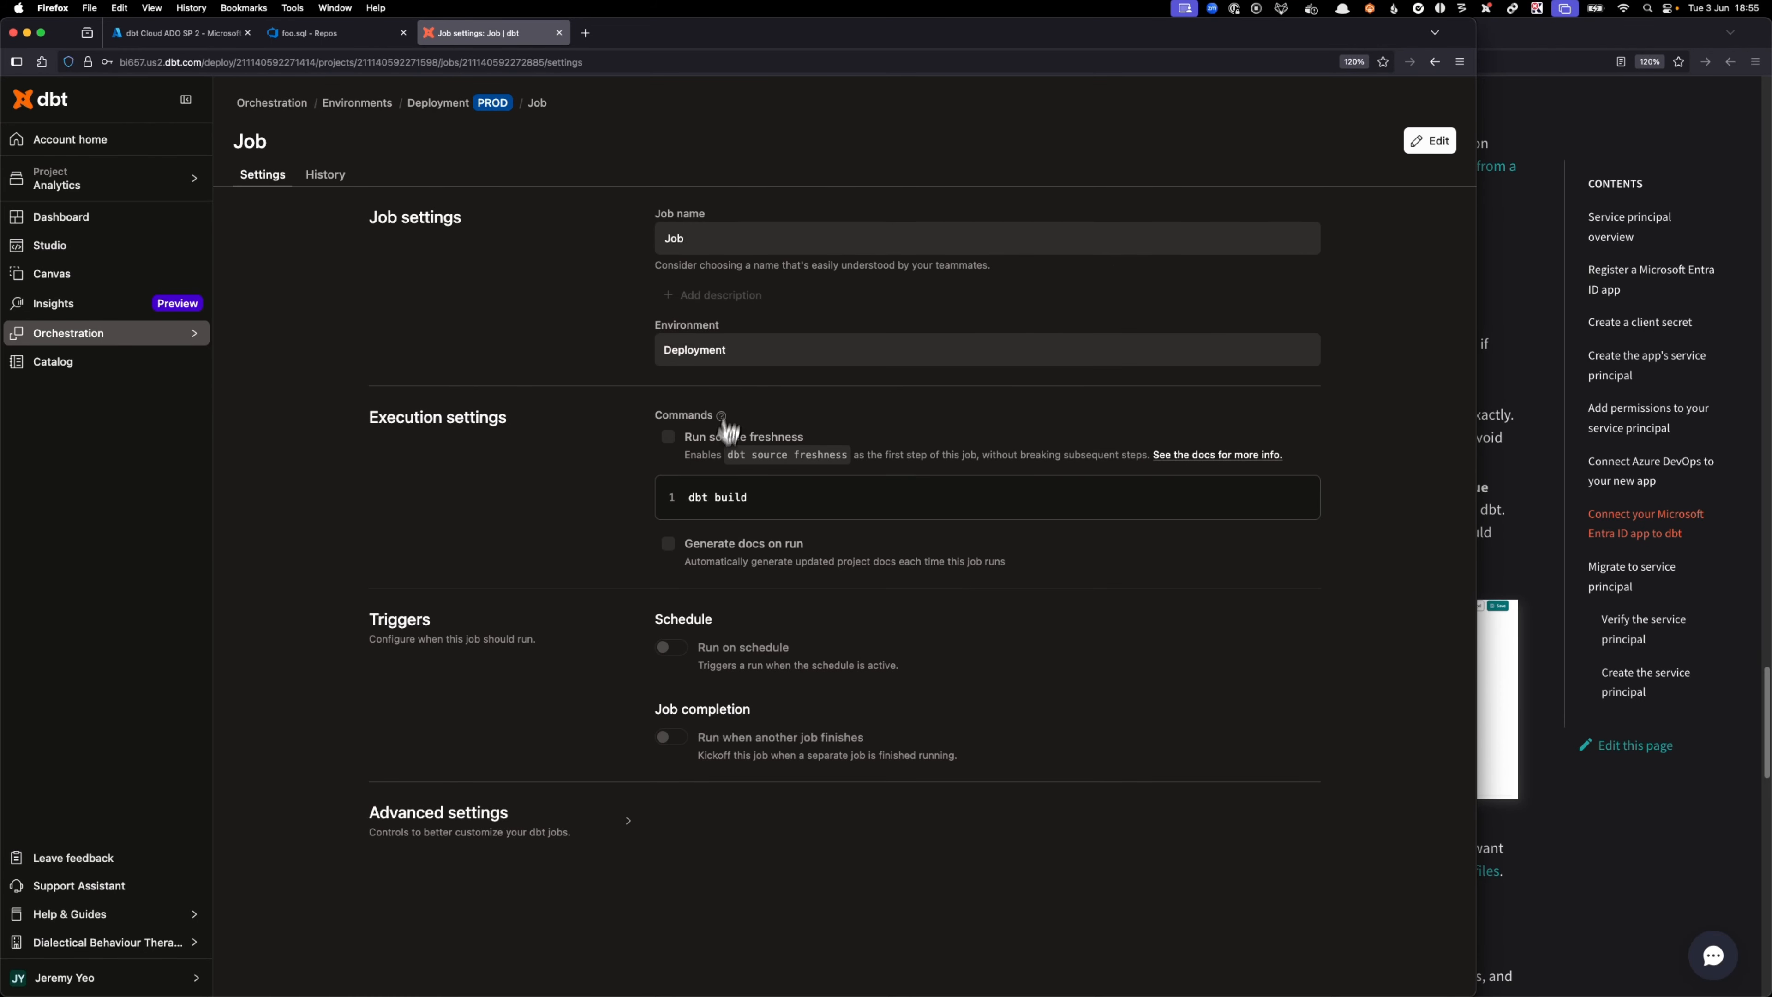
- Return to the Deployment environment's job, run it now and open the triggered run
click(438, 105)
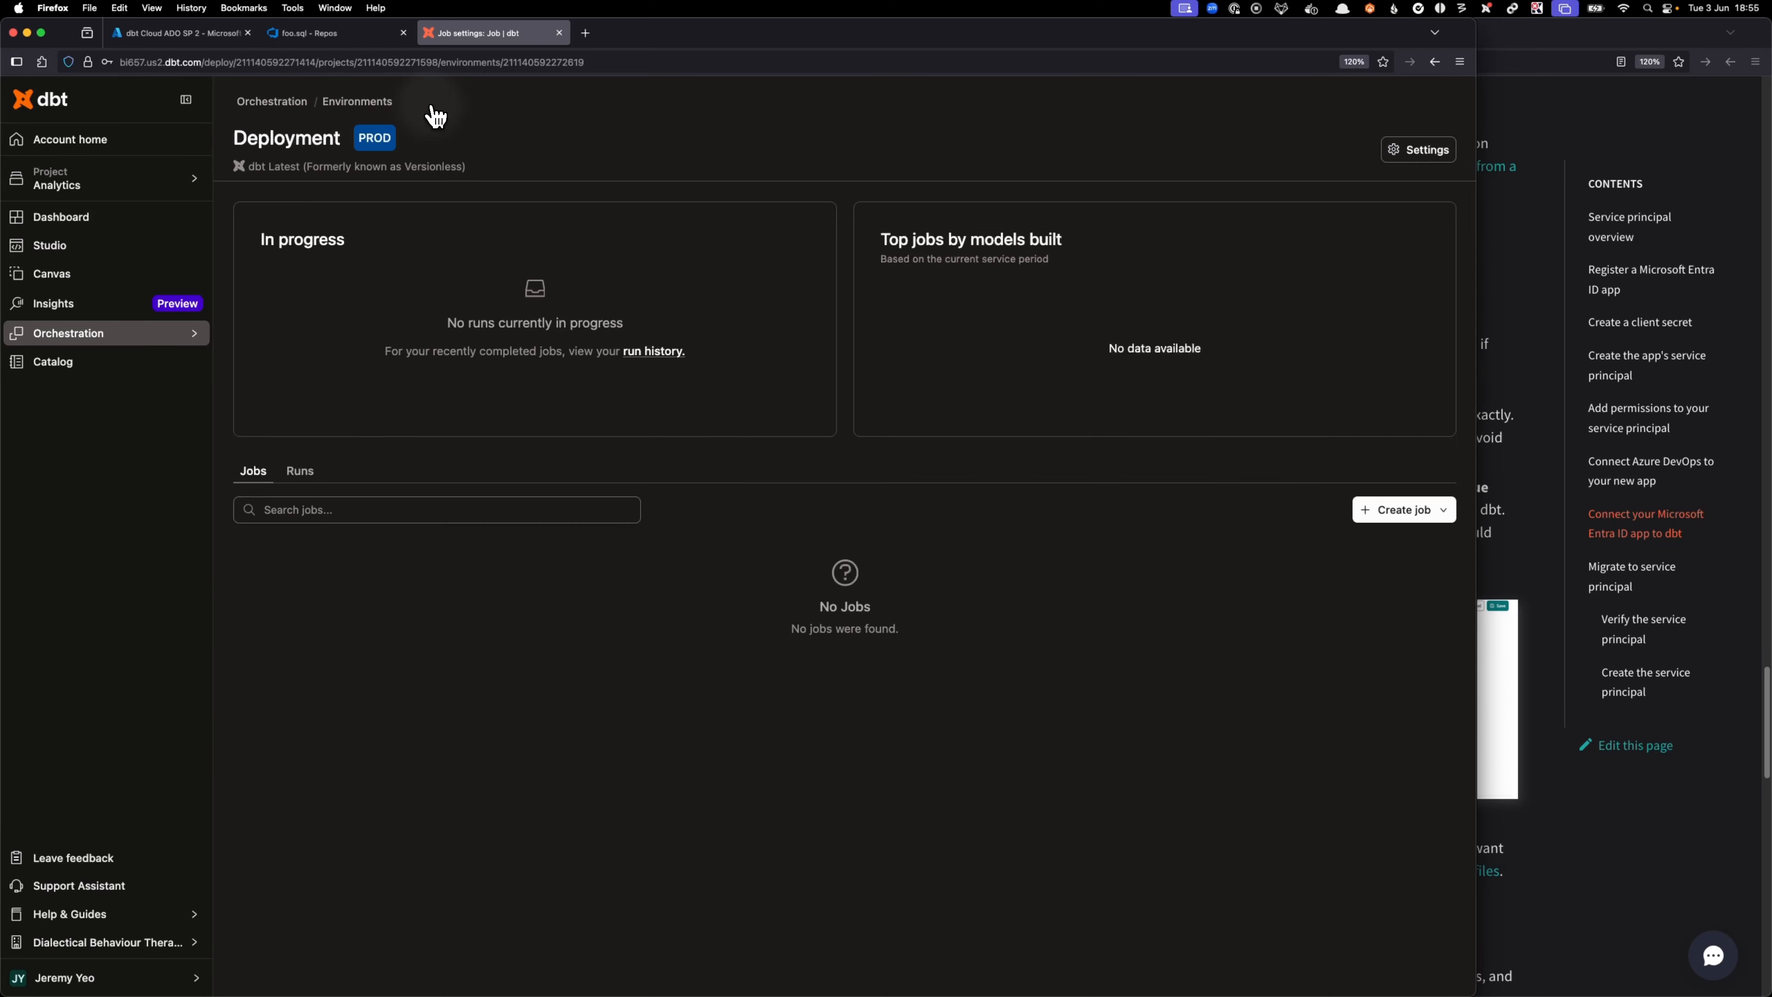
click(416, 732)
click(1430, 154)
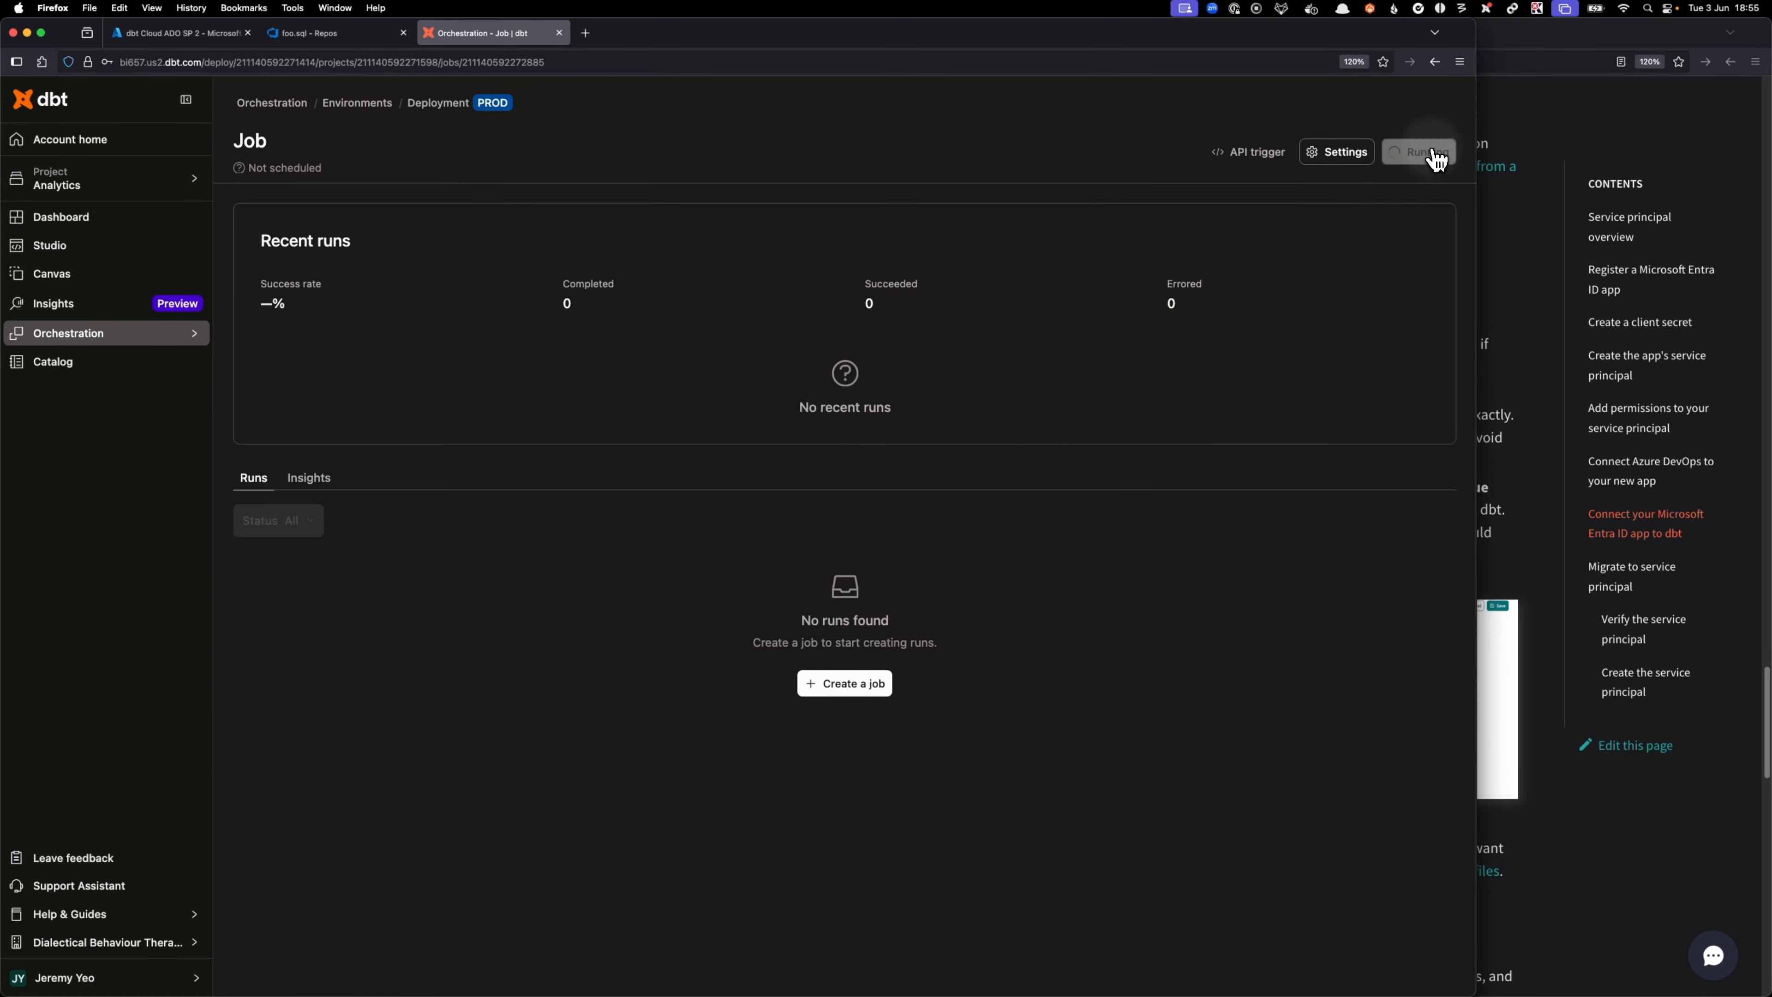
click(794, 562)
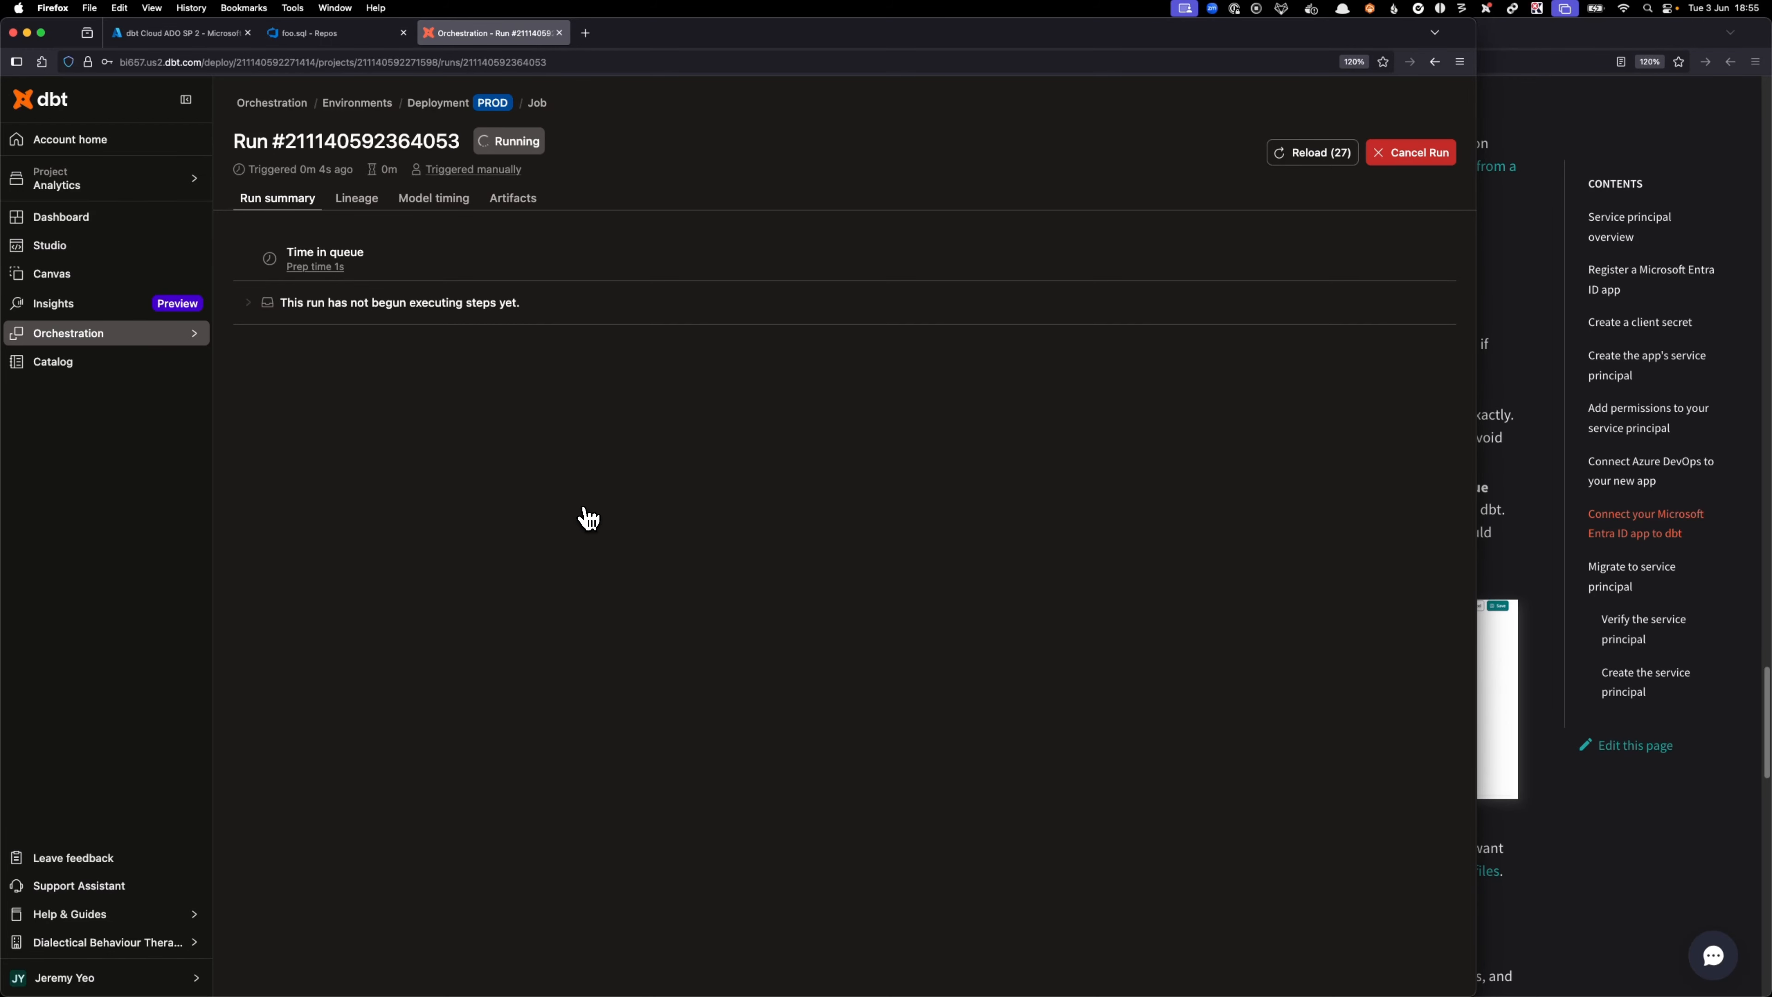
- Refresh the run's summary and check the logs of its Clone git repository step
key(super+r)
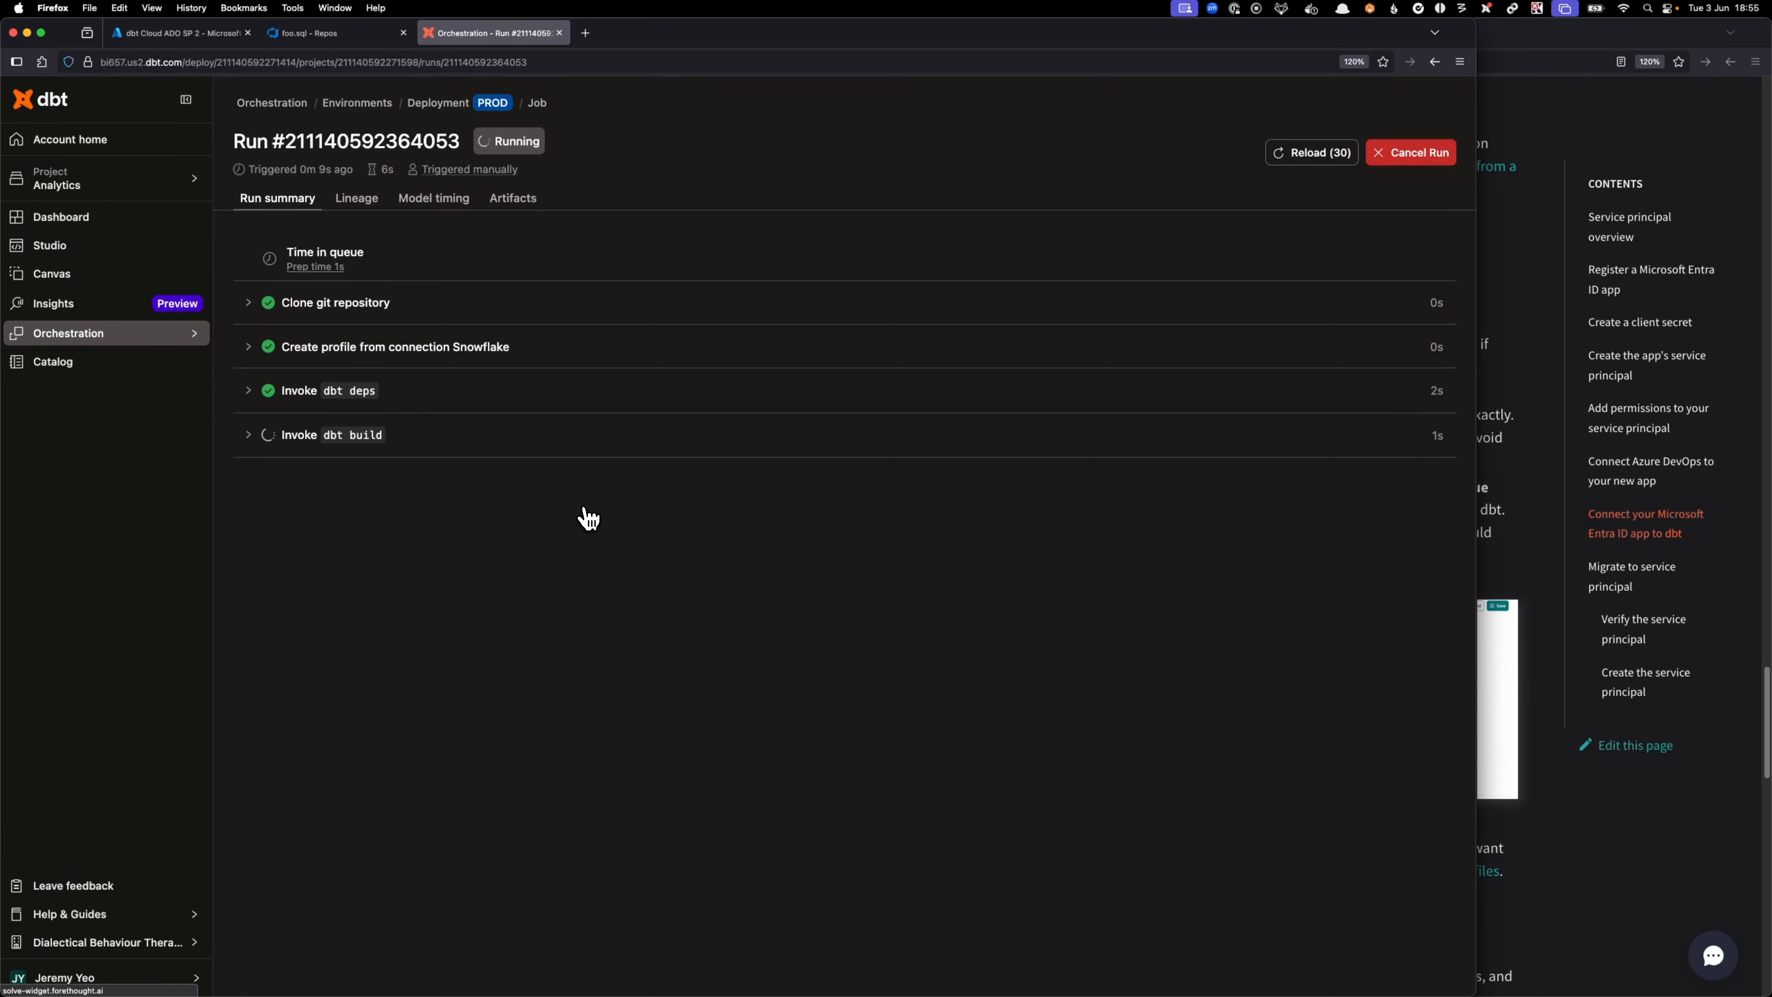
click(368, 308)
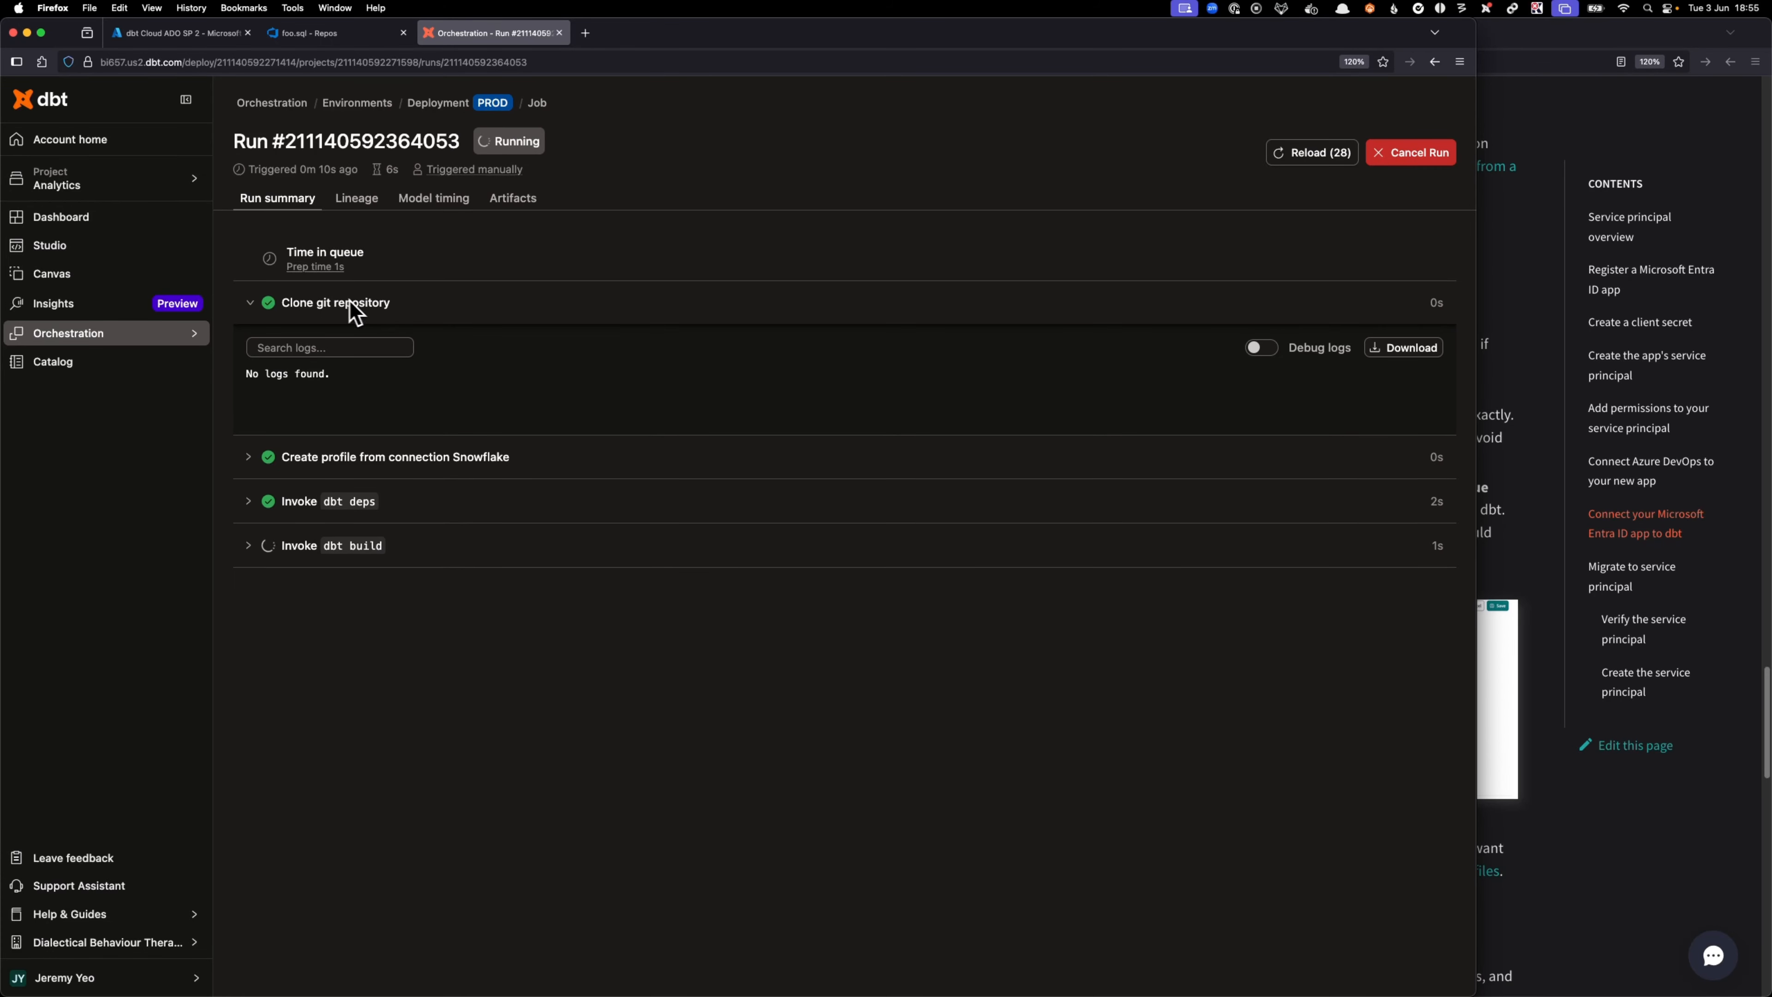
click(356, 310)
key(super+r)
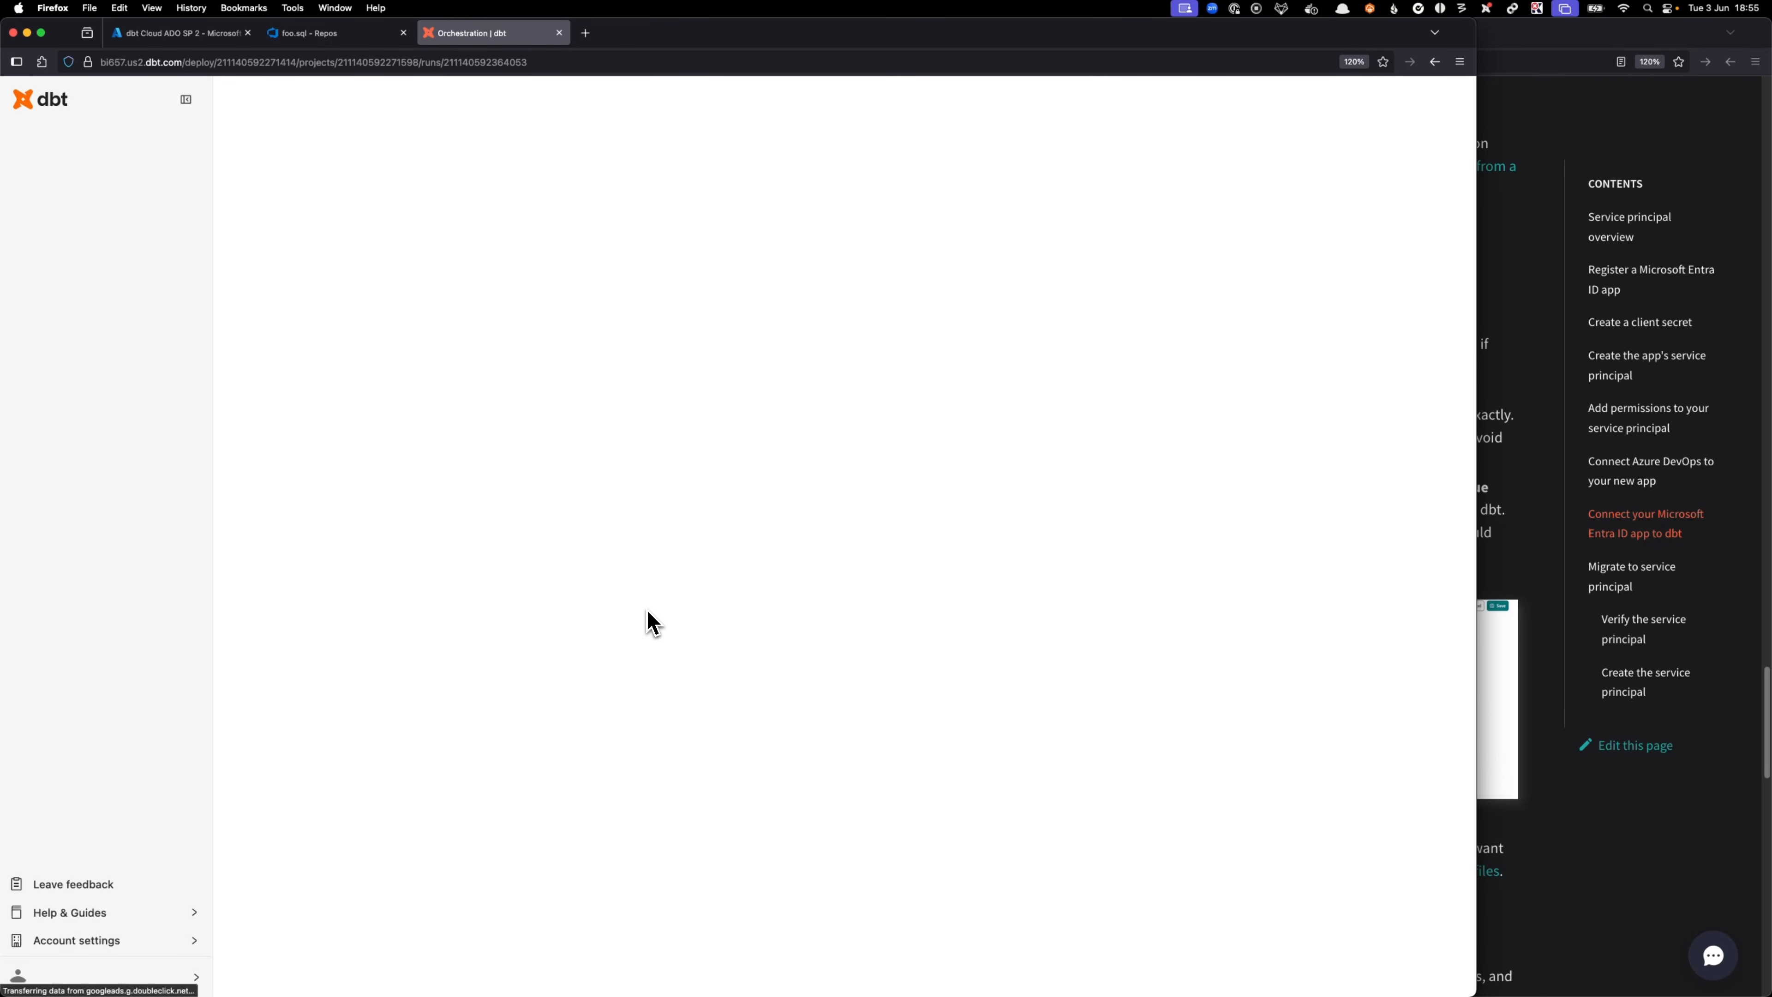